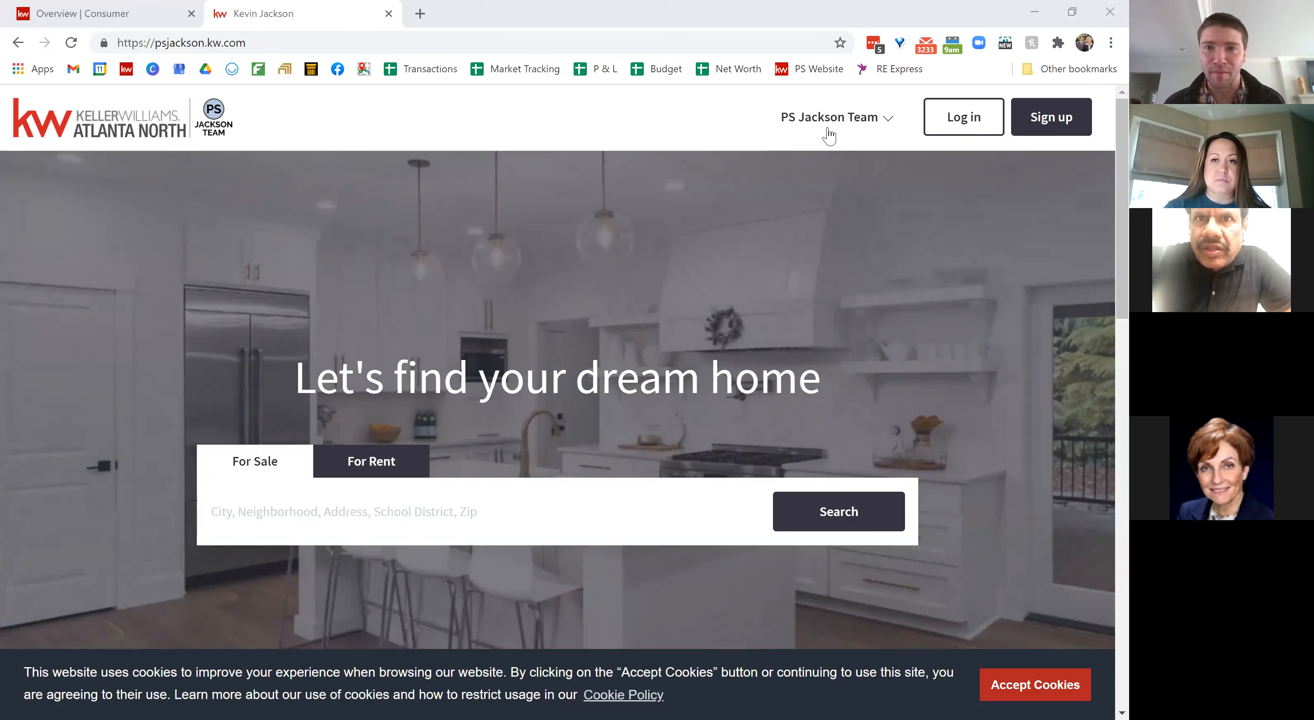
pyautogui.click(816, 119)
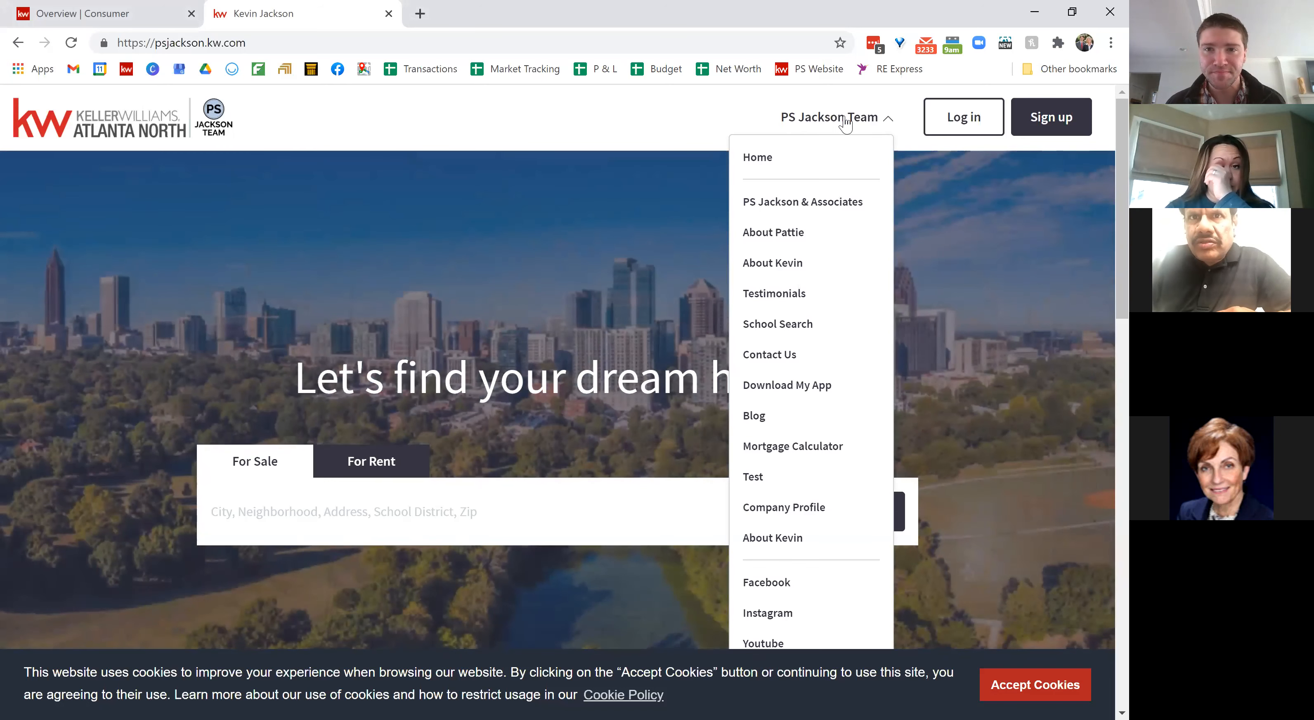
pyautogui.click(846, 123)
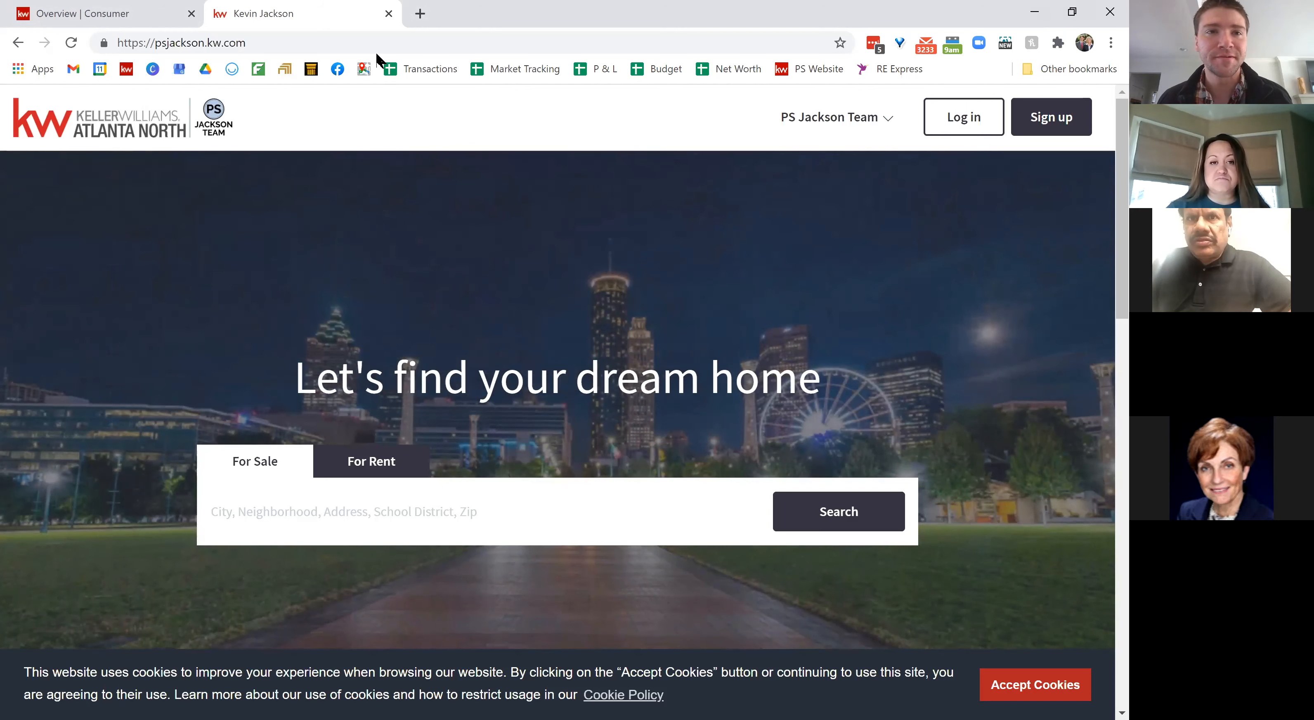
# Step: From the Overview | Consumer tab, go Home and open account Settings to view connected apps
pyautogui.click(123, 15)
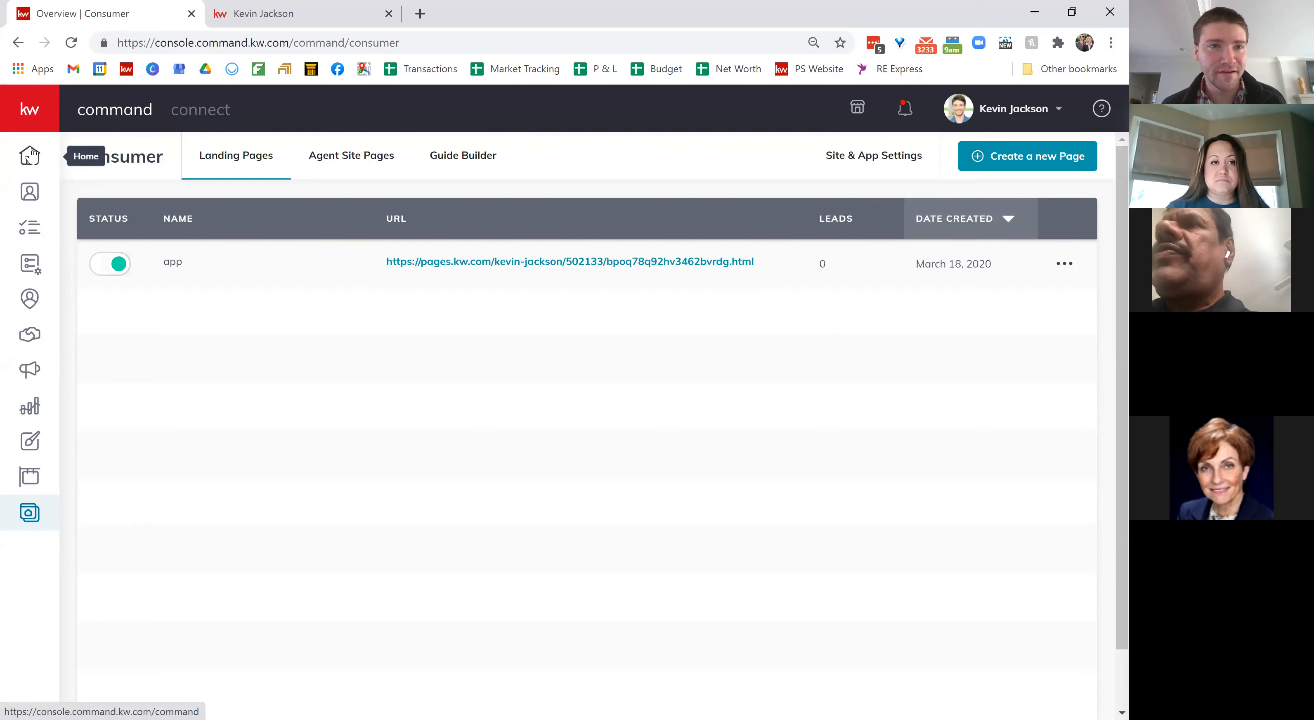
pyautogui.click(30, 155)
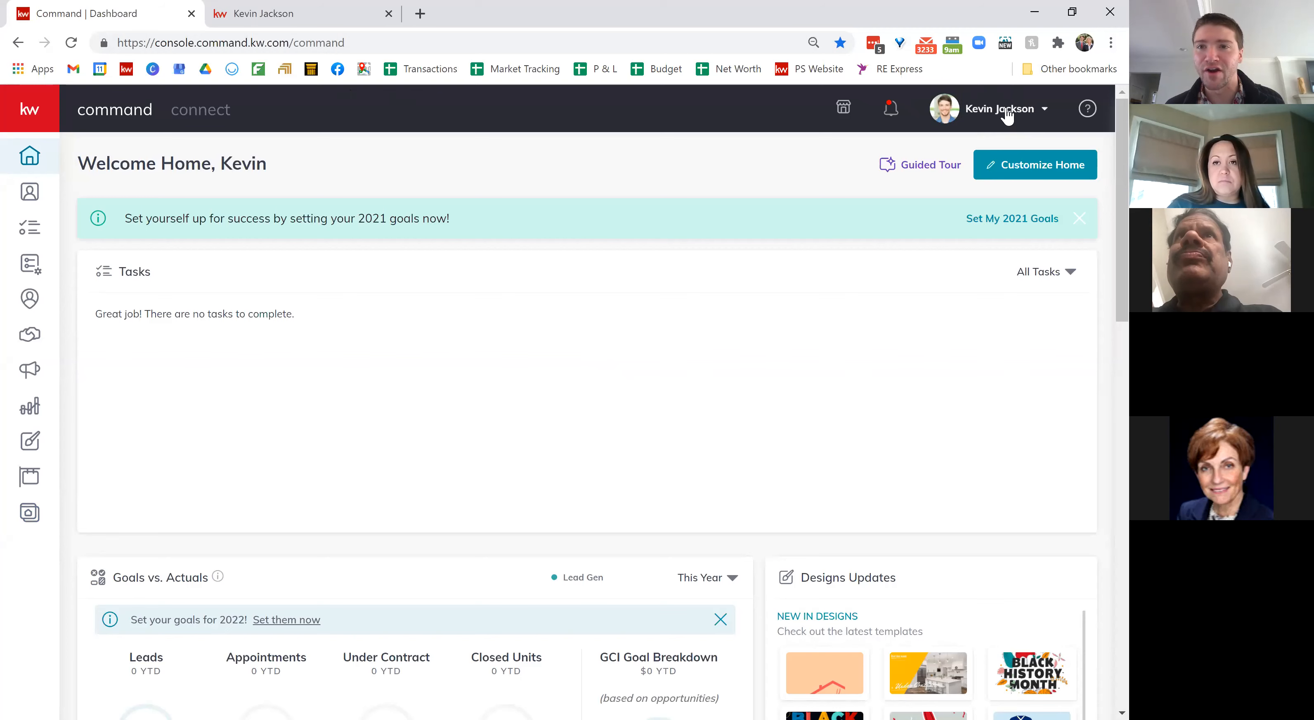
pyautogui.click(1041, 109)
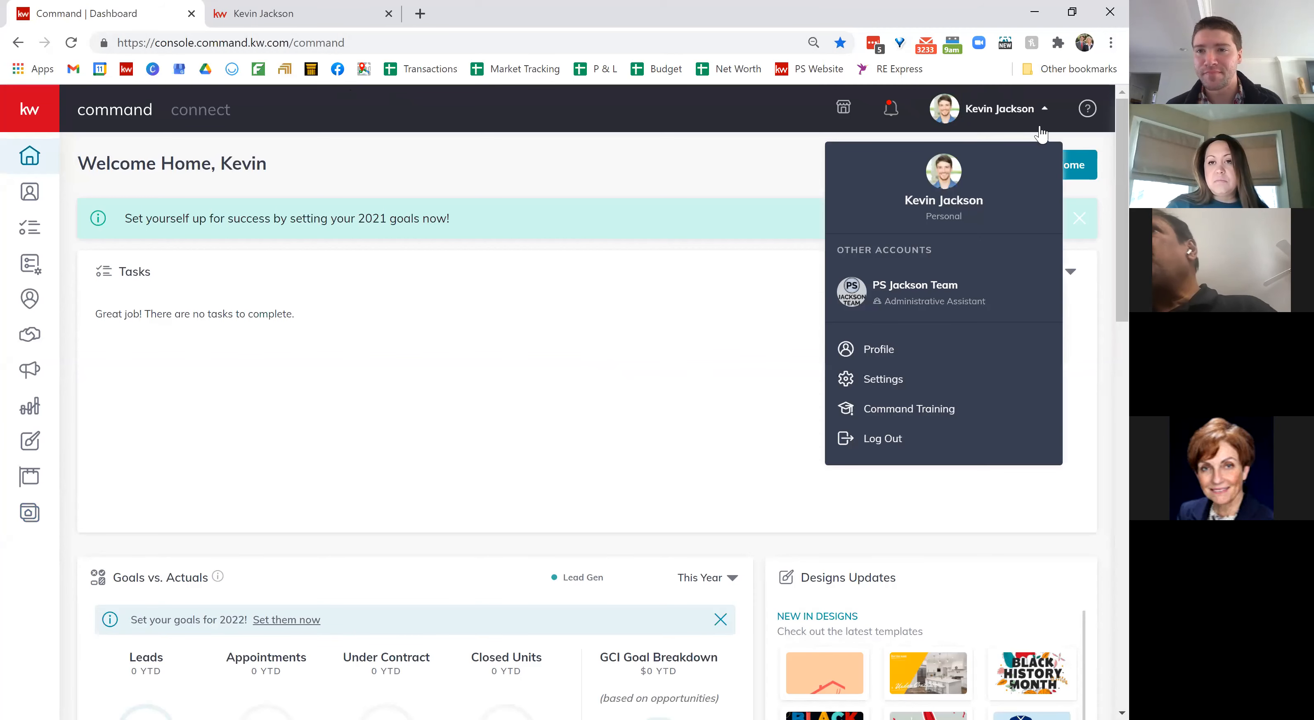
pyautogui.click(886, 386)
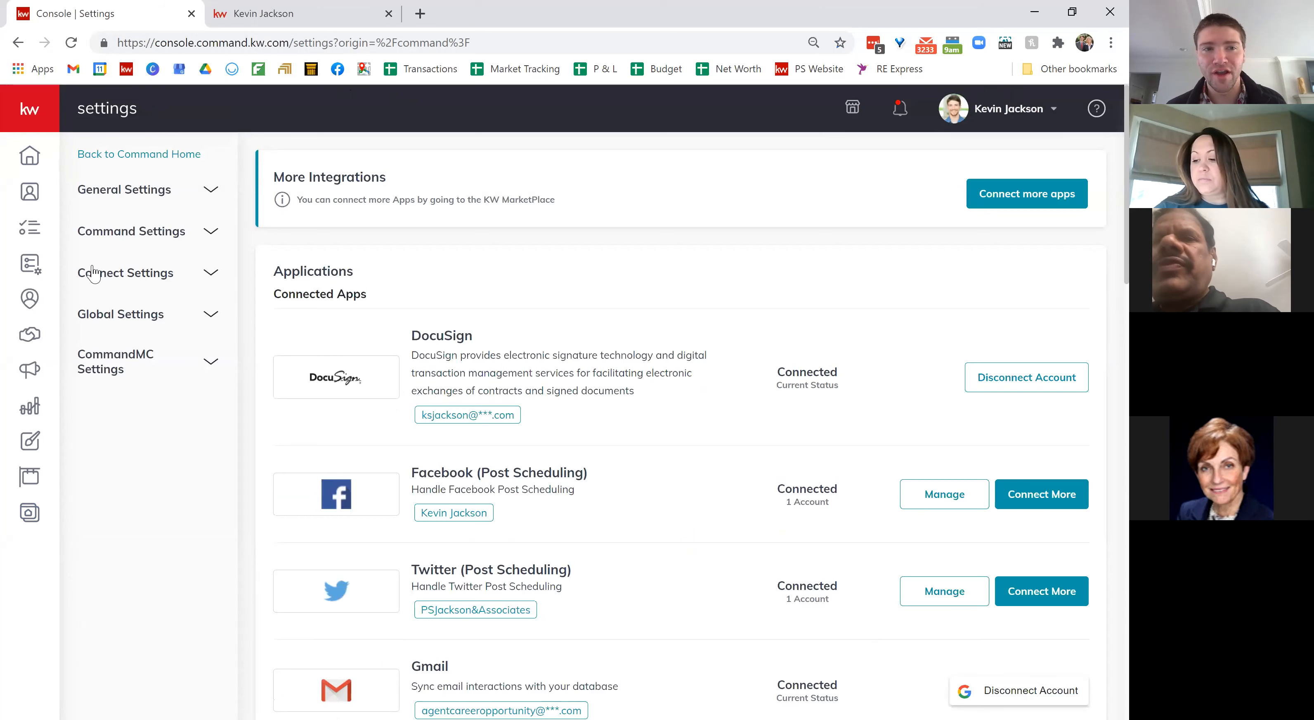
# Step: Open Marketing Profile under Connect Settings and highlight the recommended 360 x 360 photo size
pyautogui.click(134, 276)
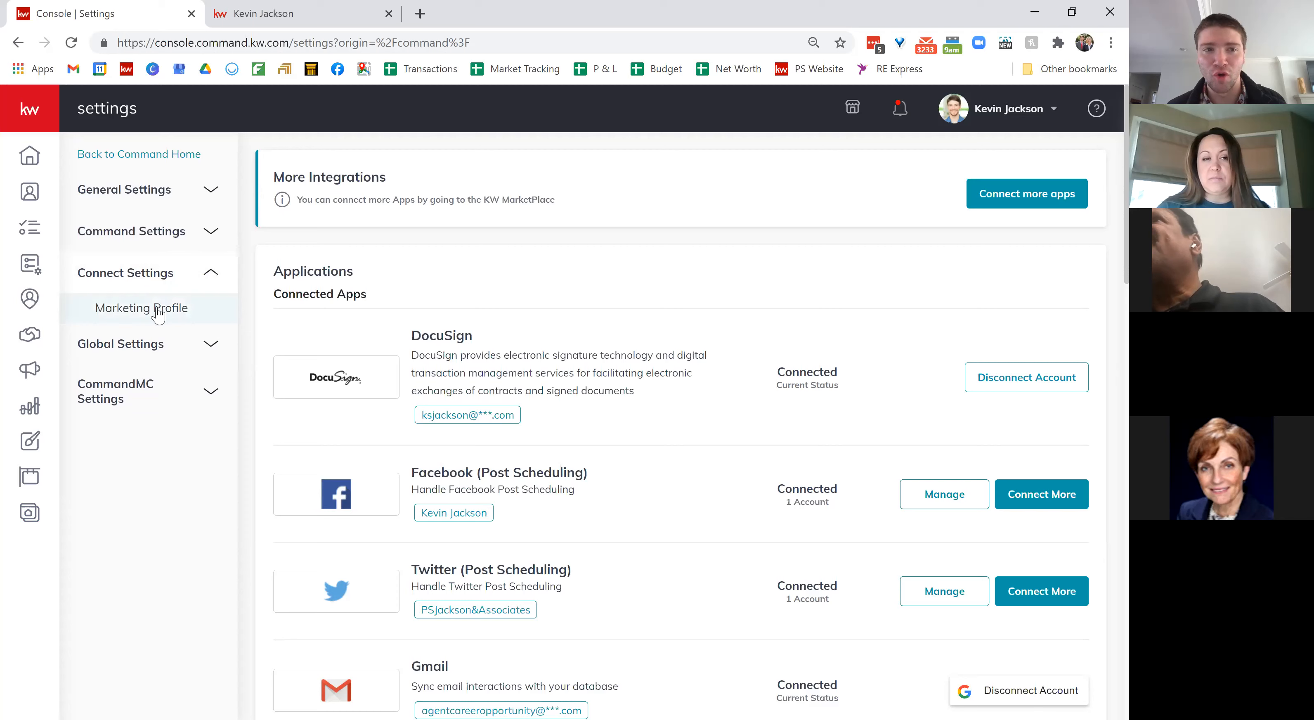
pyautogui.click(173, 309)
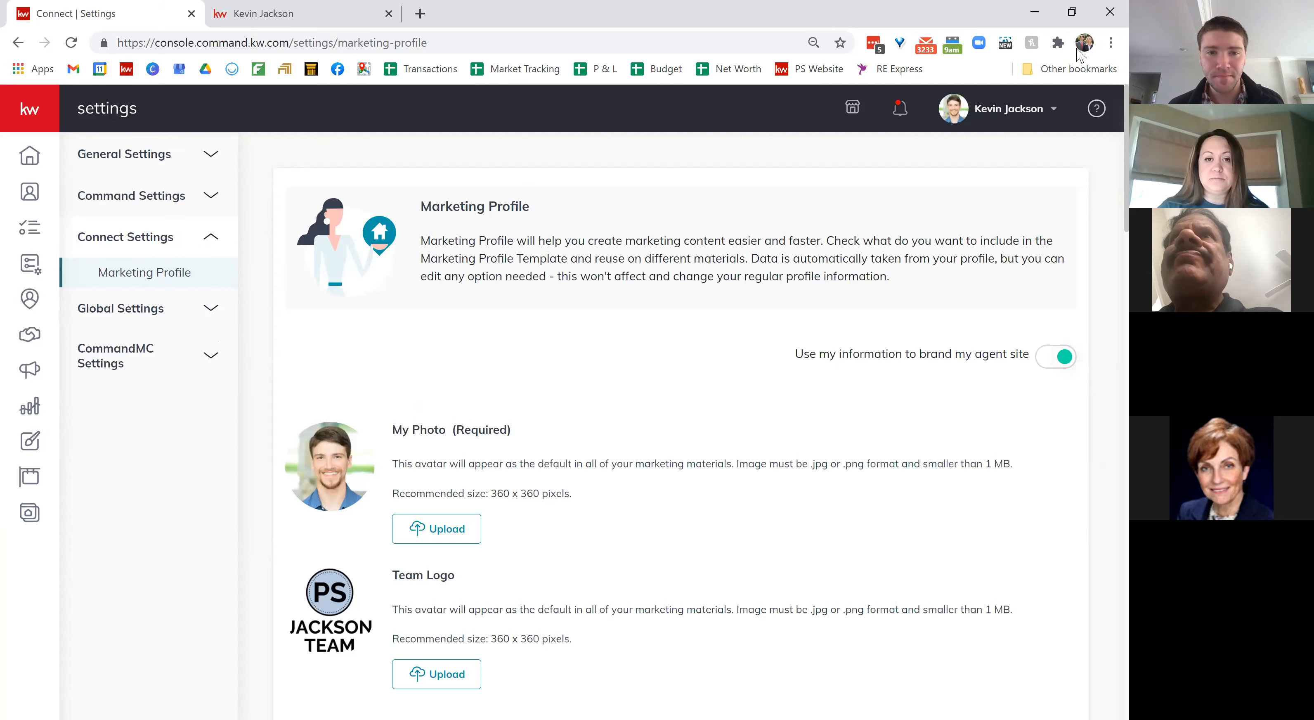
pyautogui.scroll(-1, 696, 415)
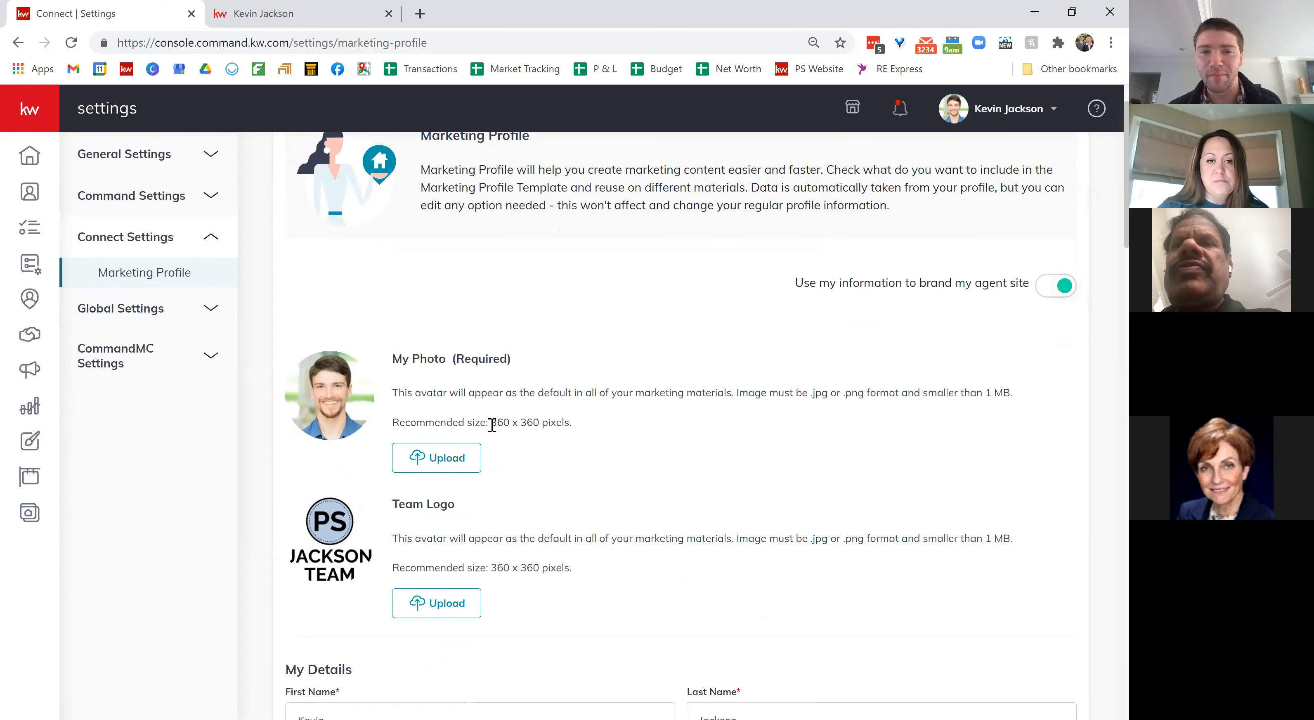
pyautogui.moveTo(492, 425); pyautogui.dragTo(536, 424)
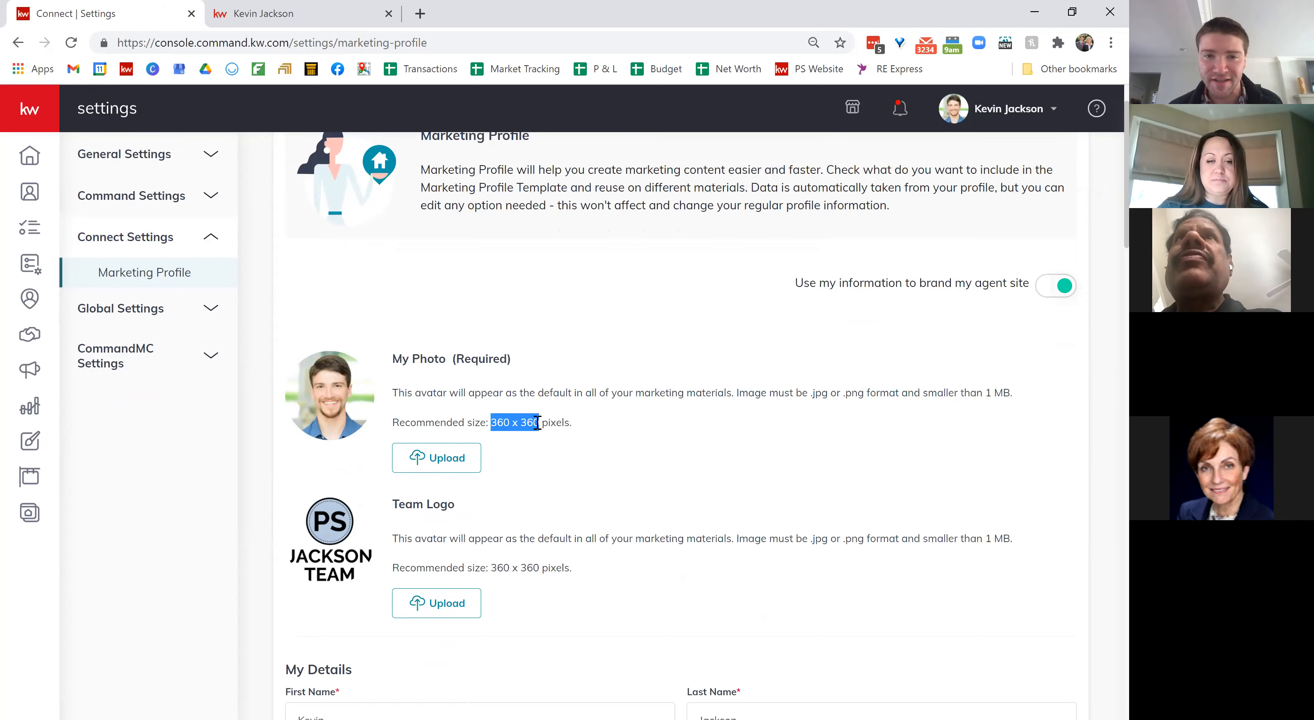
pyautogui.click(594, 428)
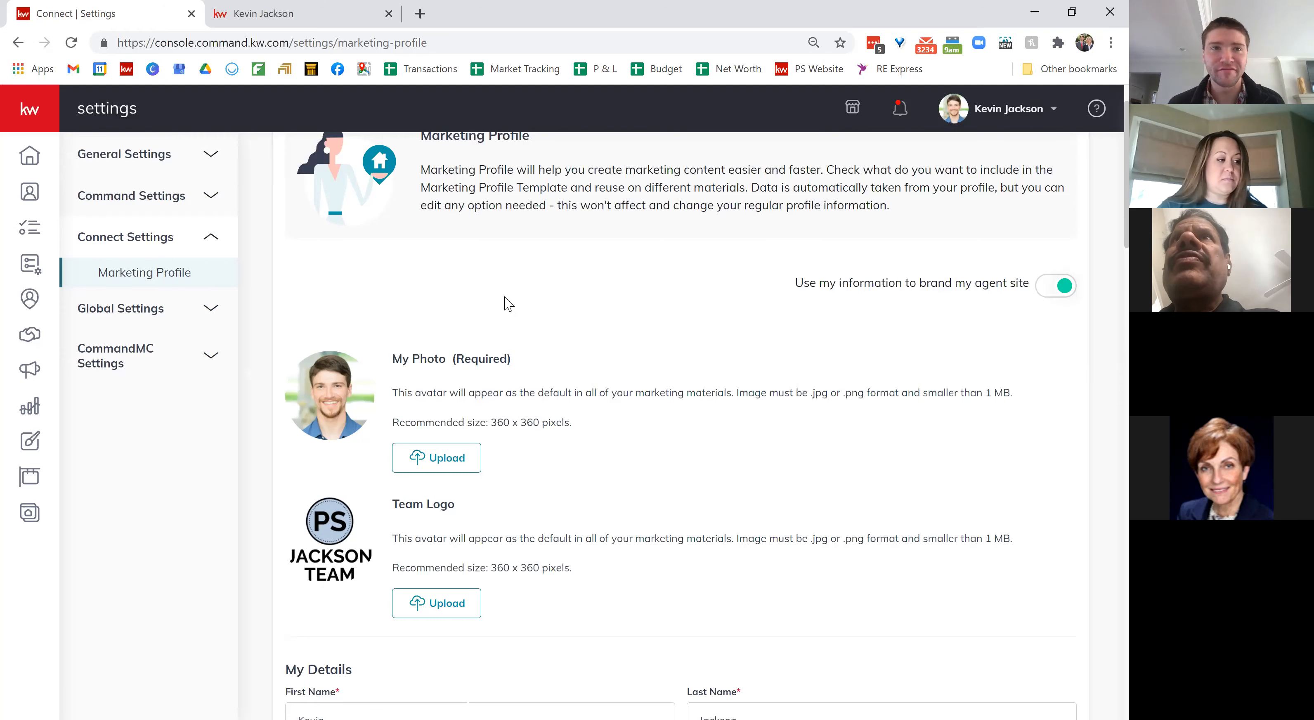
# Step: In a new kw bookmark tab, go to Designs and create a new Social design
pyautogui.click(420, 13)
pyautogui.click(126, 70)
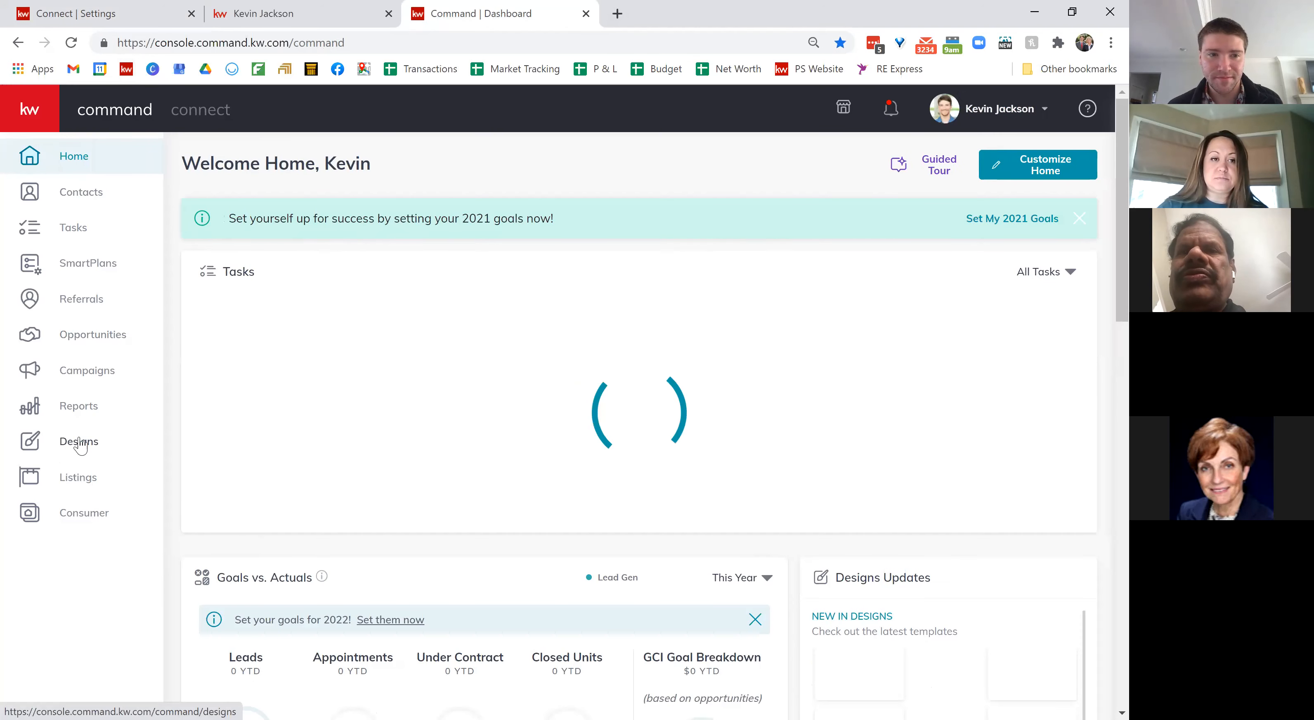
pyautogui.click(92, 444)
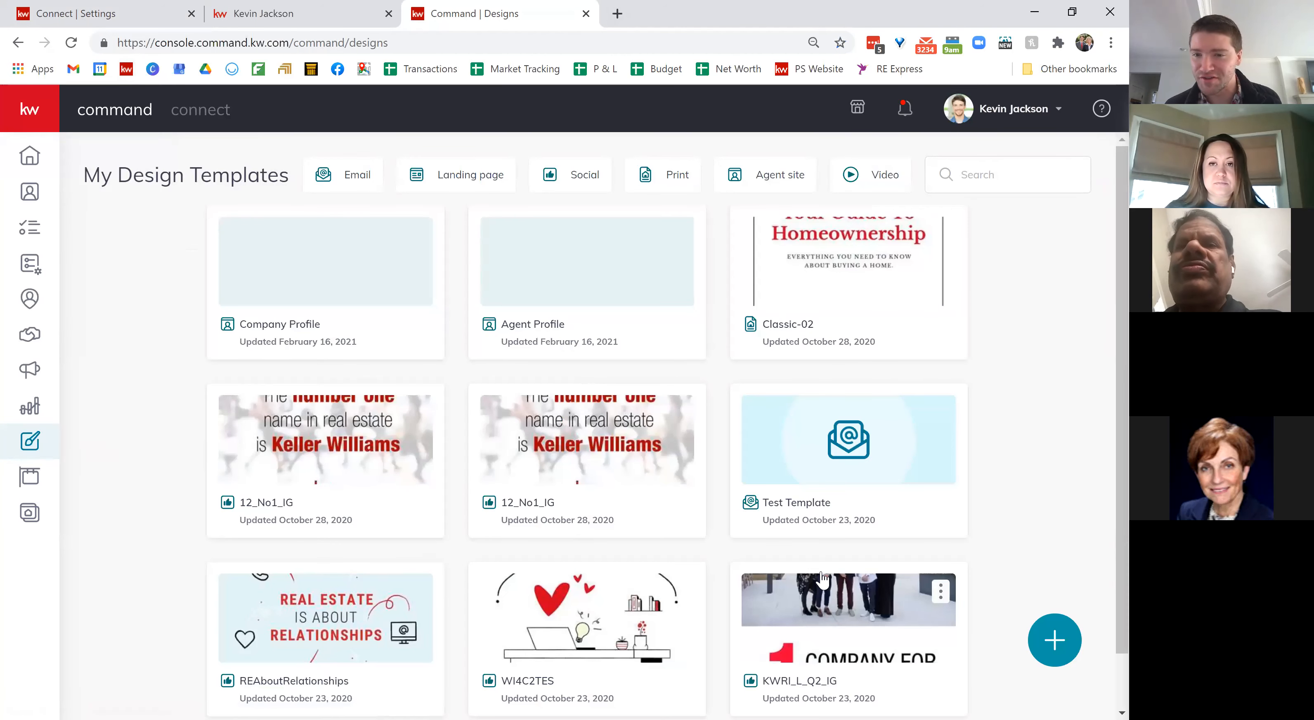
pyautogui.click(1053, 639)
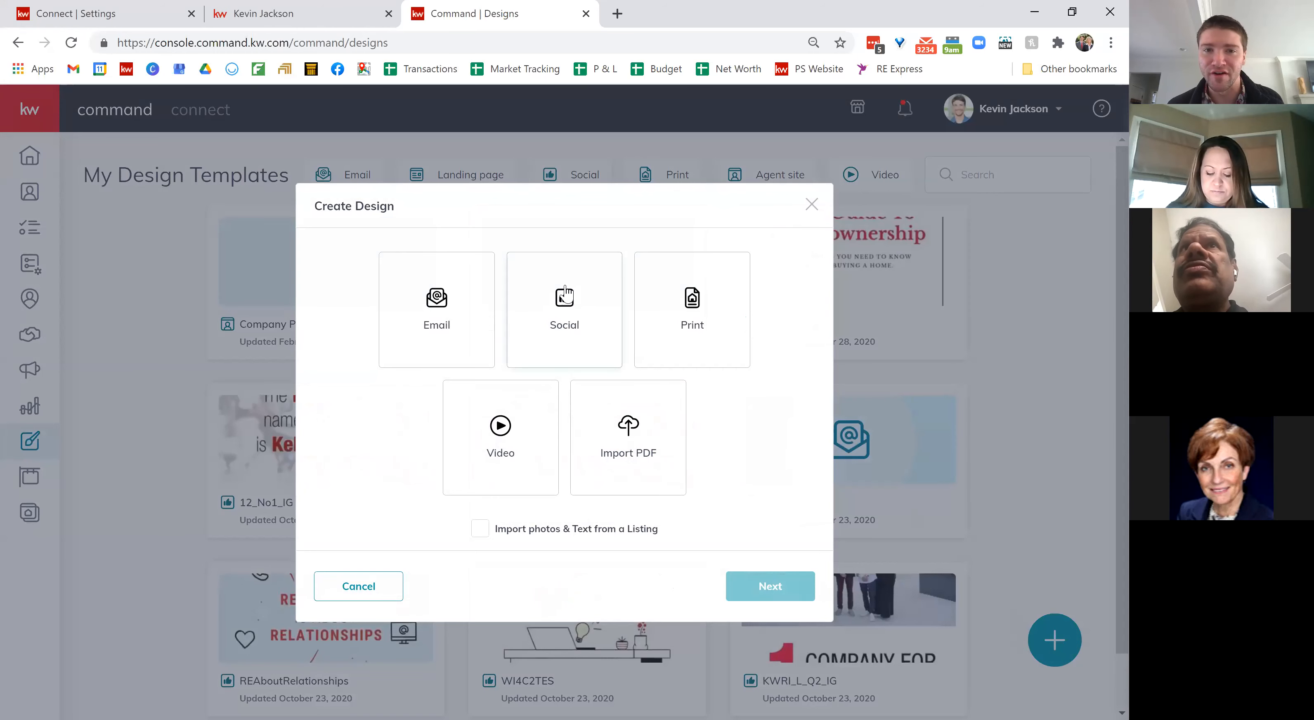
pyautogui.click(568, 307)
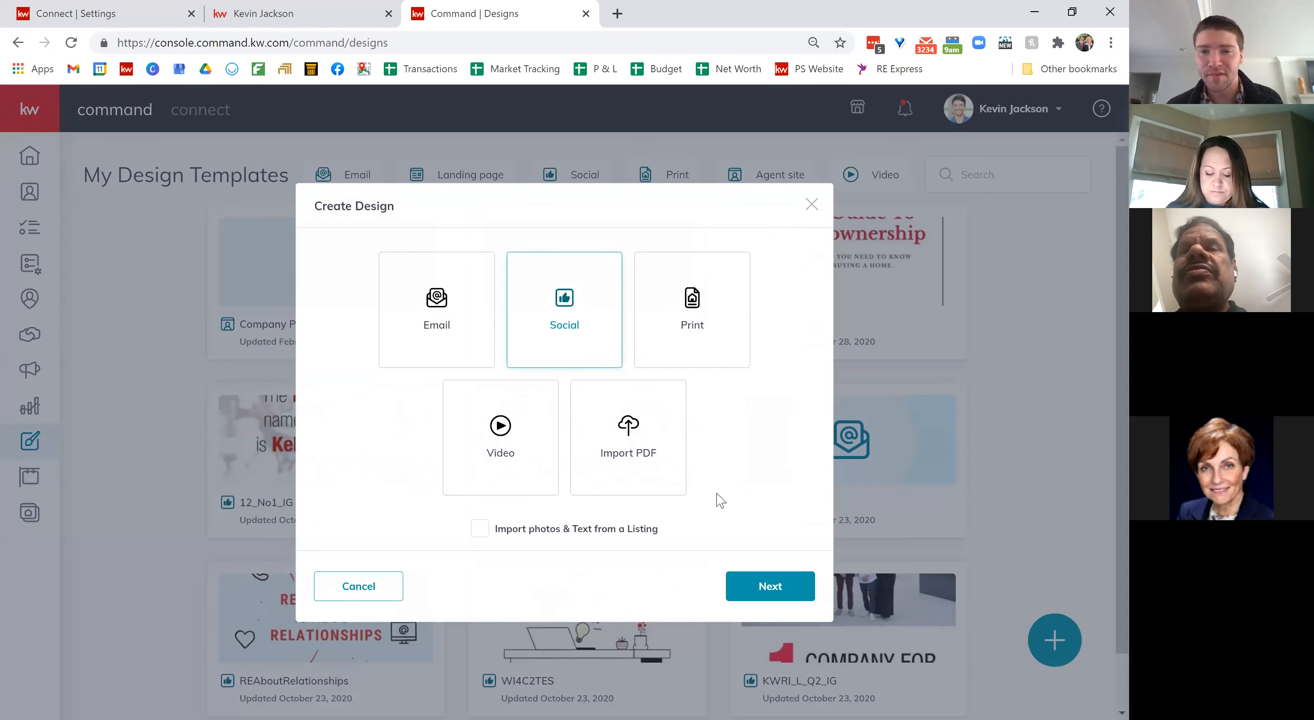
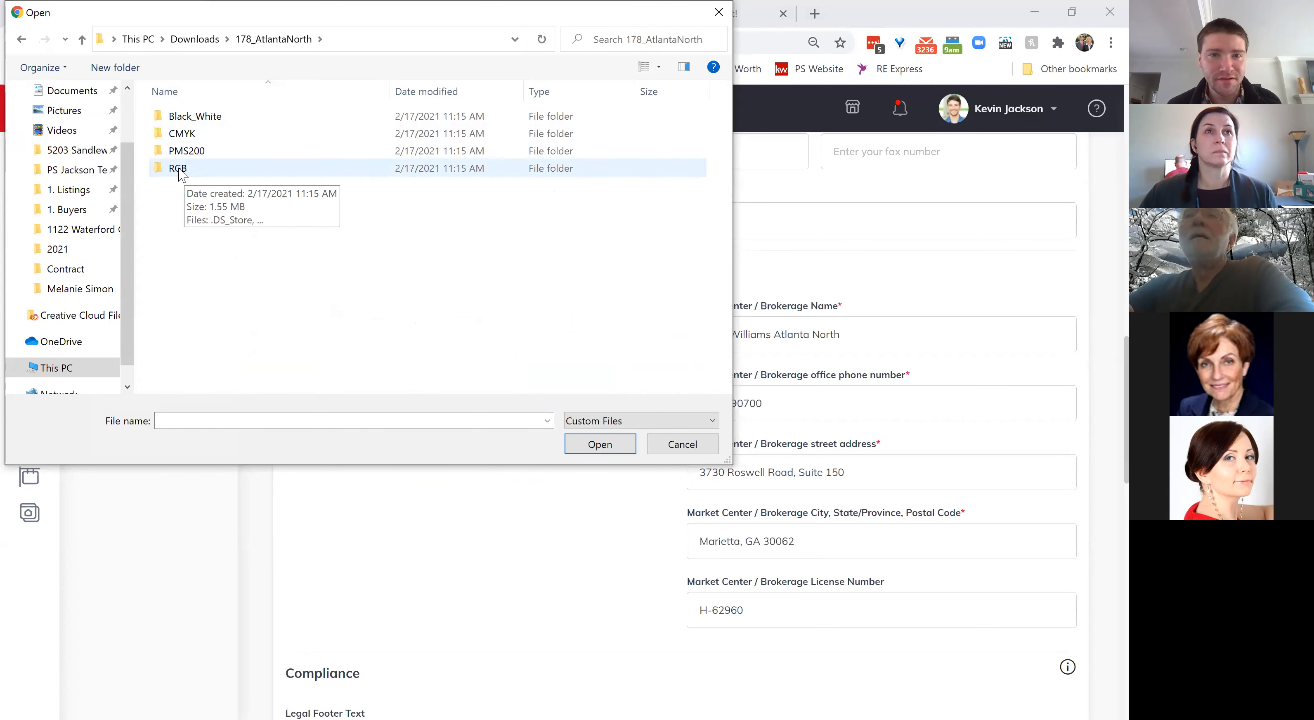
# Step: Upload the first LinearReversed_RGB Keller Williams Atlanta North logo from the RGB folder as the brokerage logo
pyautogui.doubleClick(193, 170)
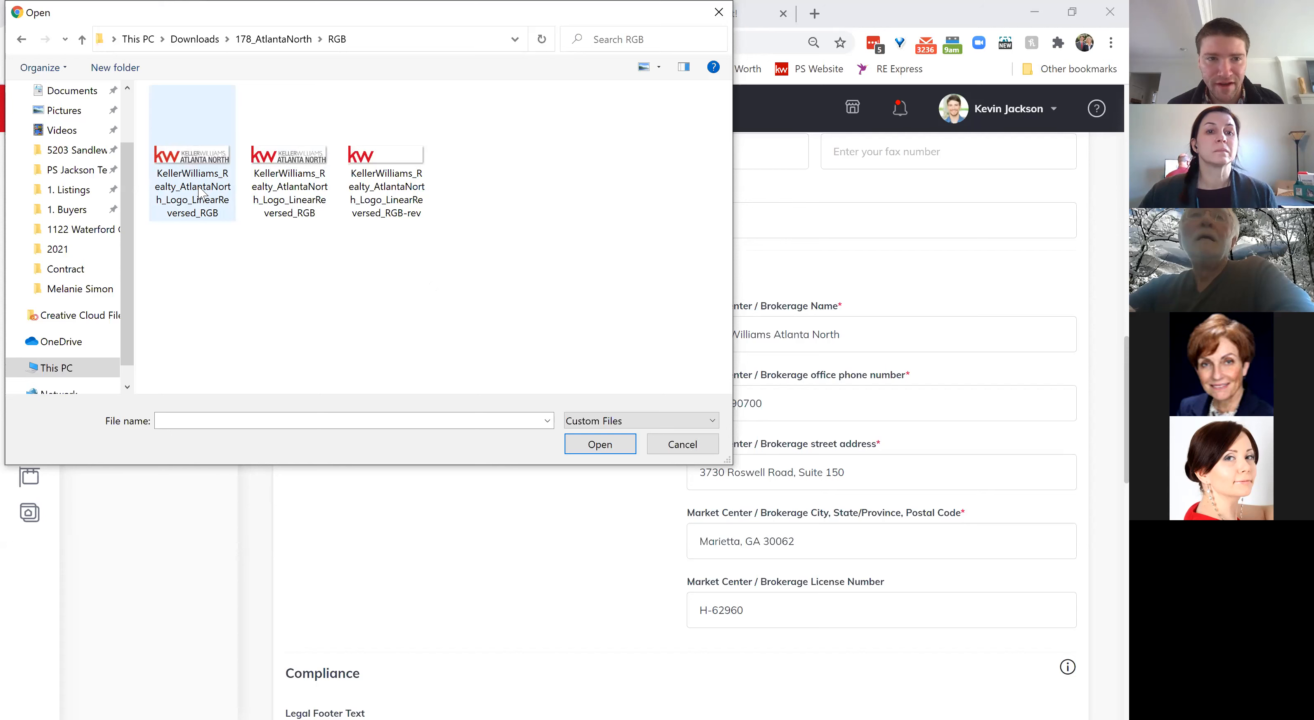
pyautogui.click(199, 187)
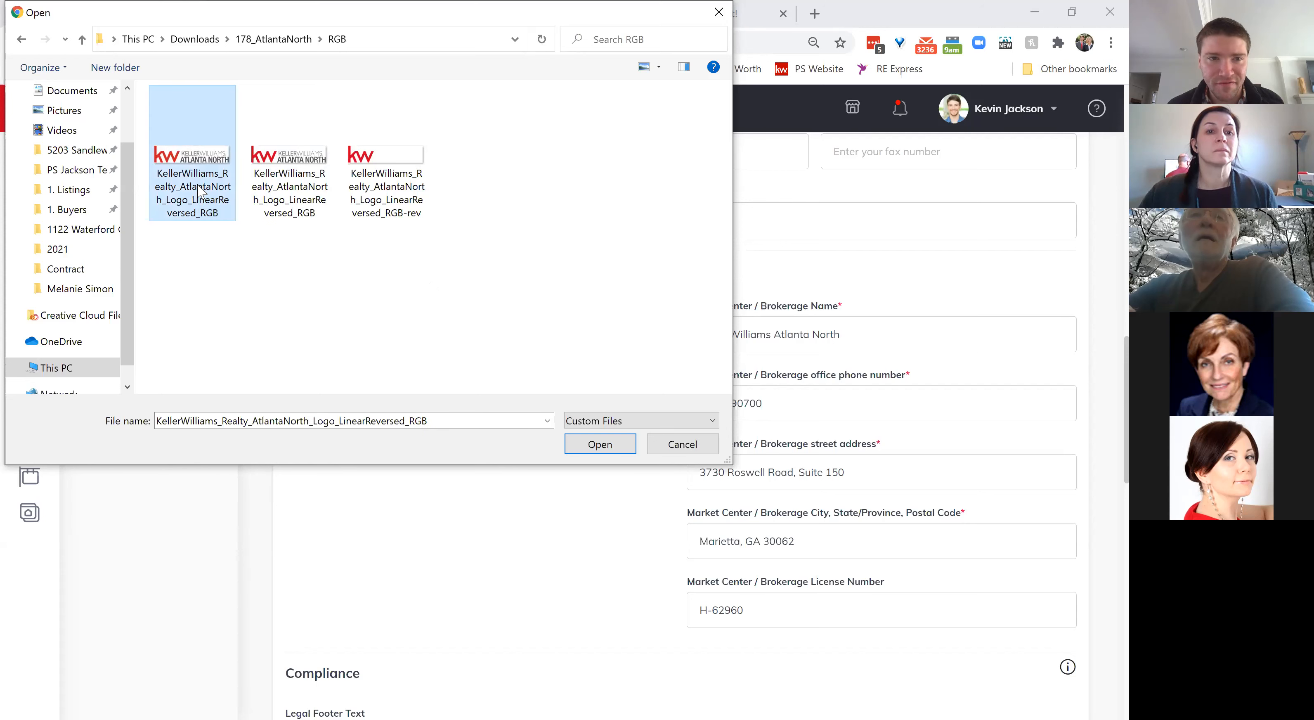
pyautogui.doubleClick(191, 163)
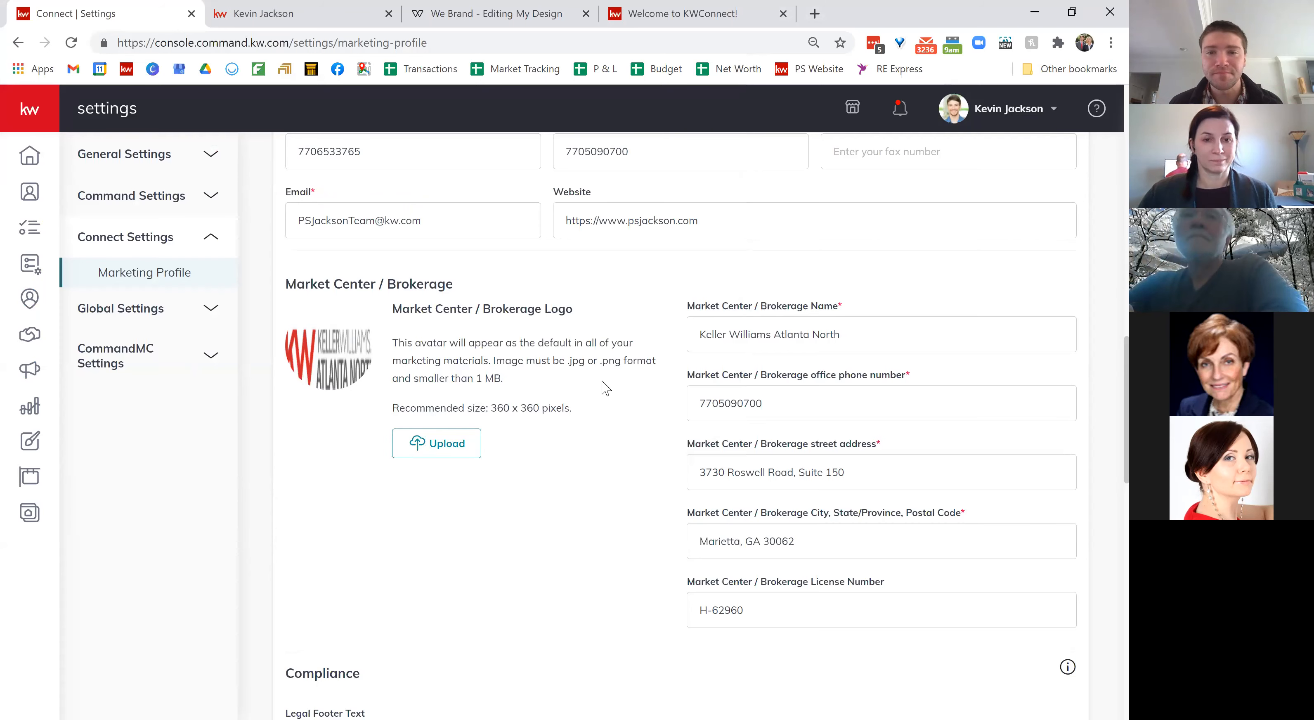
pyautogui.scroll(-2, 606, 388)
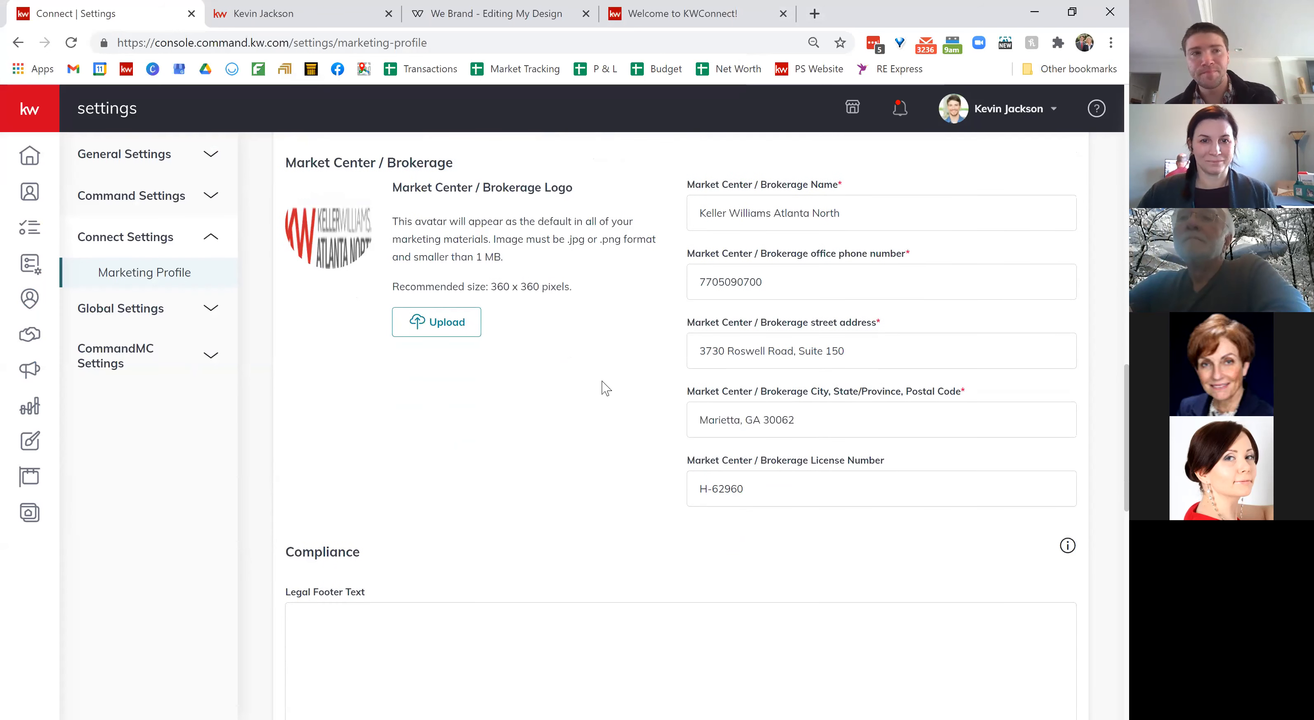
pyautogui.scroll(-5, 605, 388)
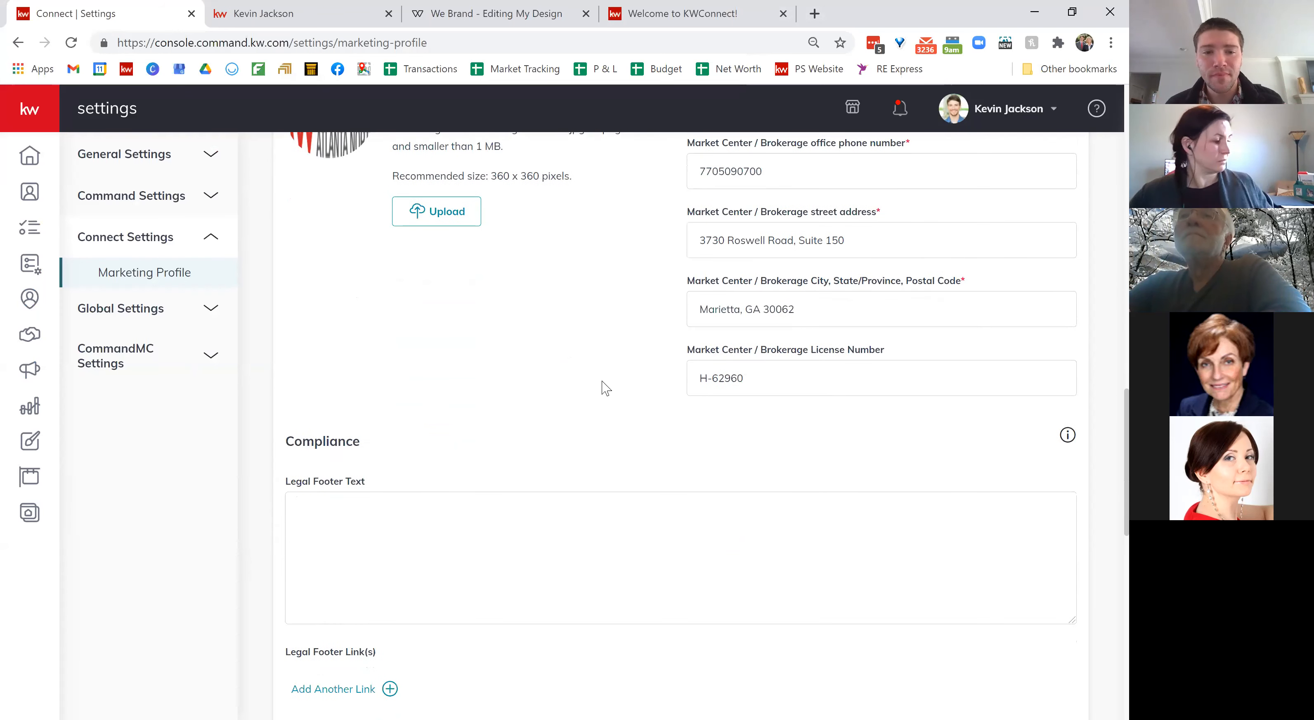
pyautogui.scroll(-4, 603, 384)
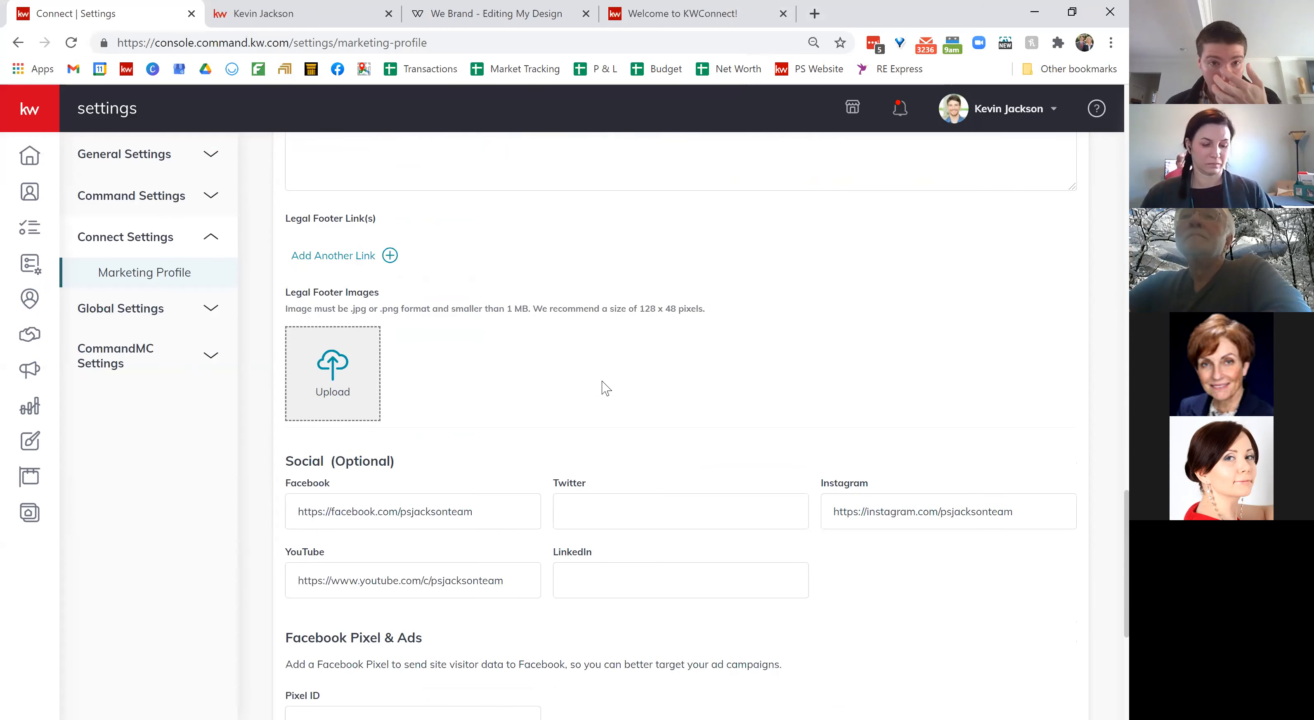
pyautogui.scroll(8, 604, 386)
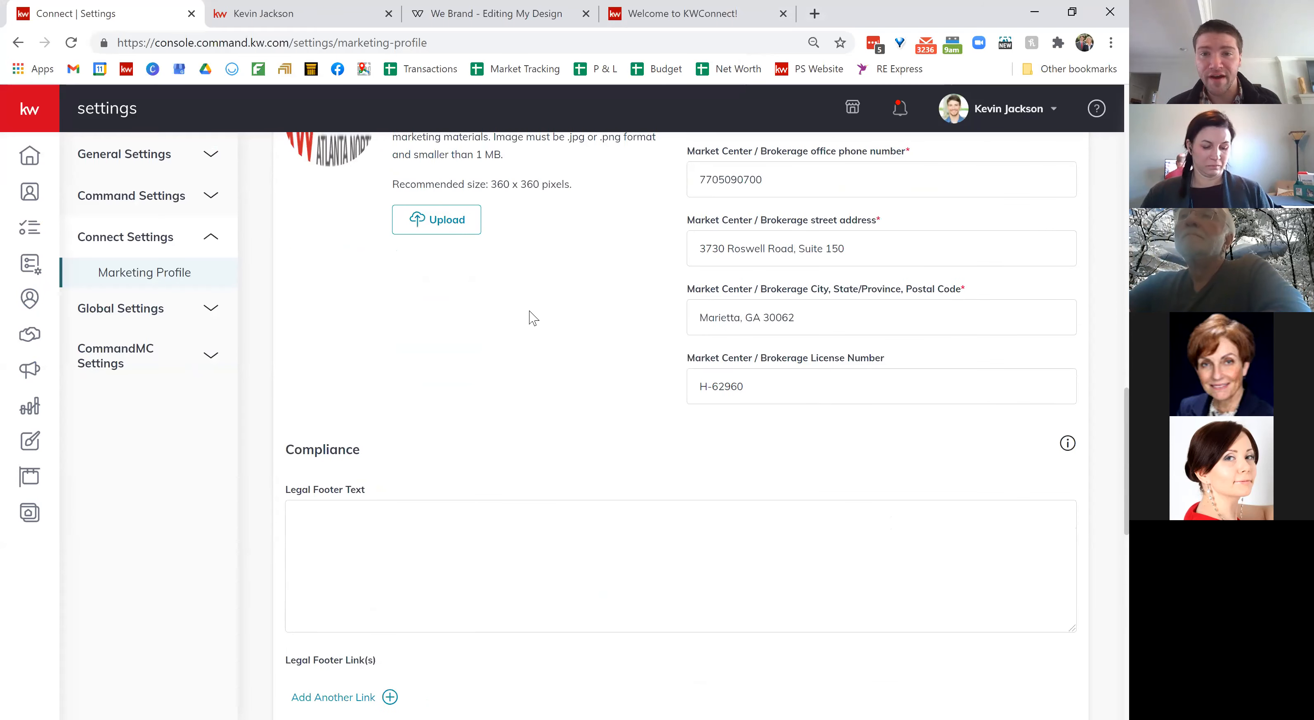
pyautogui.scroll(-3, 528, 314)
pyautogui.scroll(-4, 530, 317)
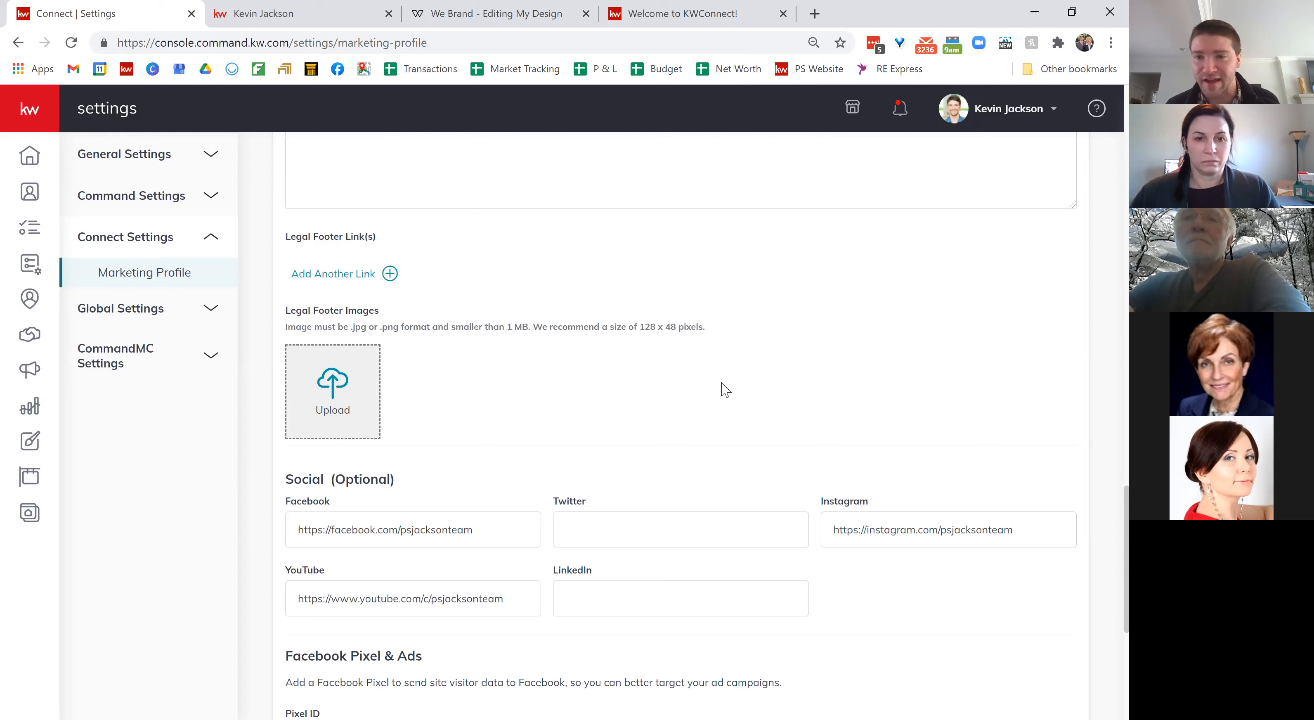
pyautogui.scroll(-3, 725, 390)
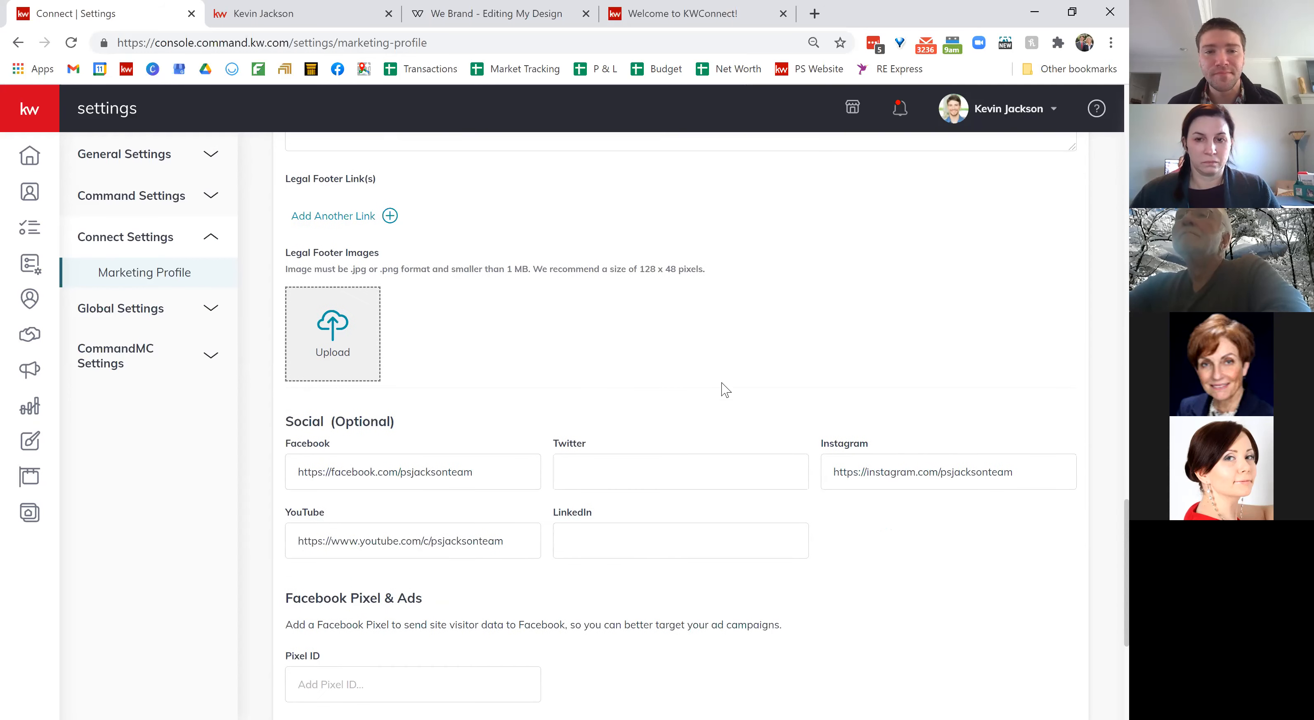
pyautogui.scroll(-1, 726, 389)
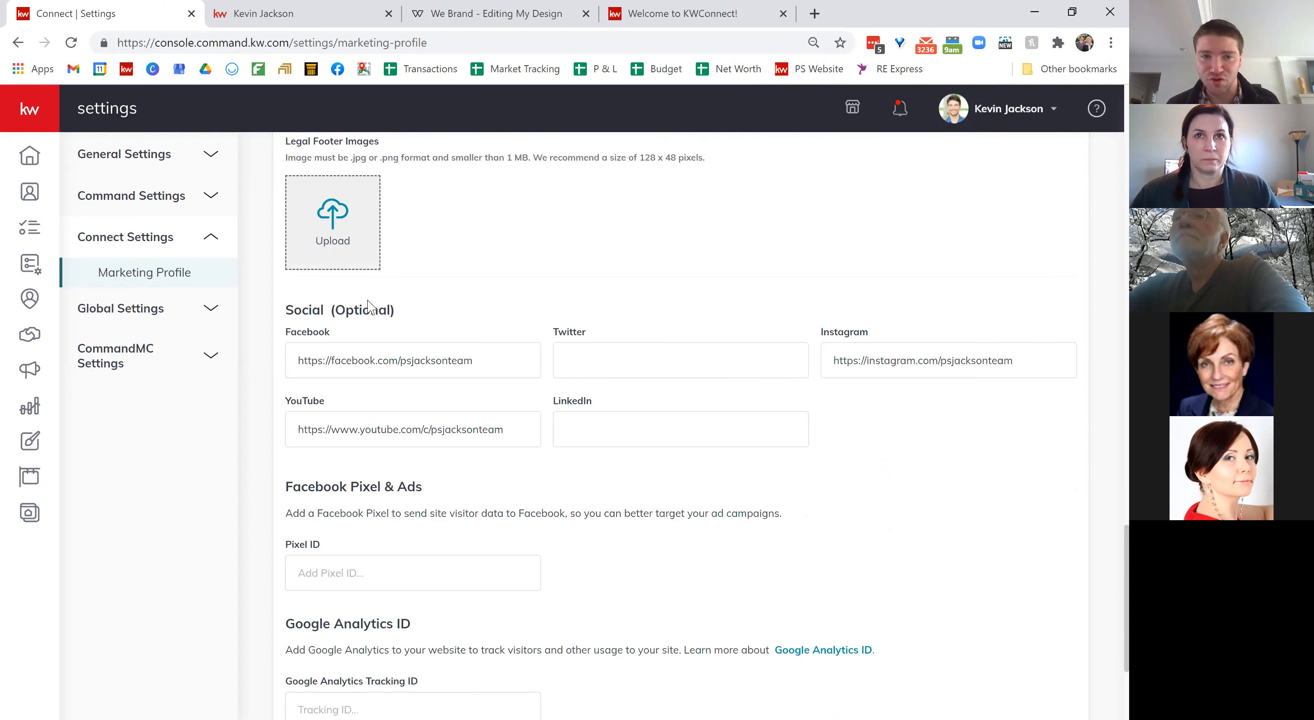
pyautogui.scroll(-1, 445, 412)
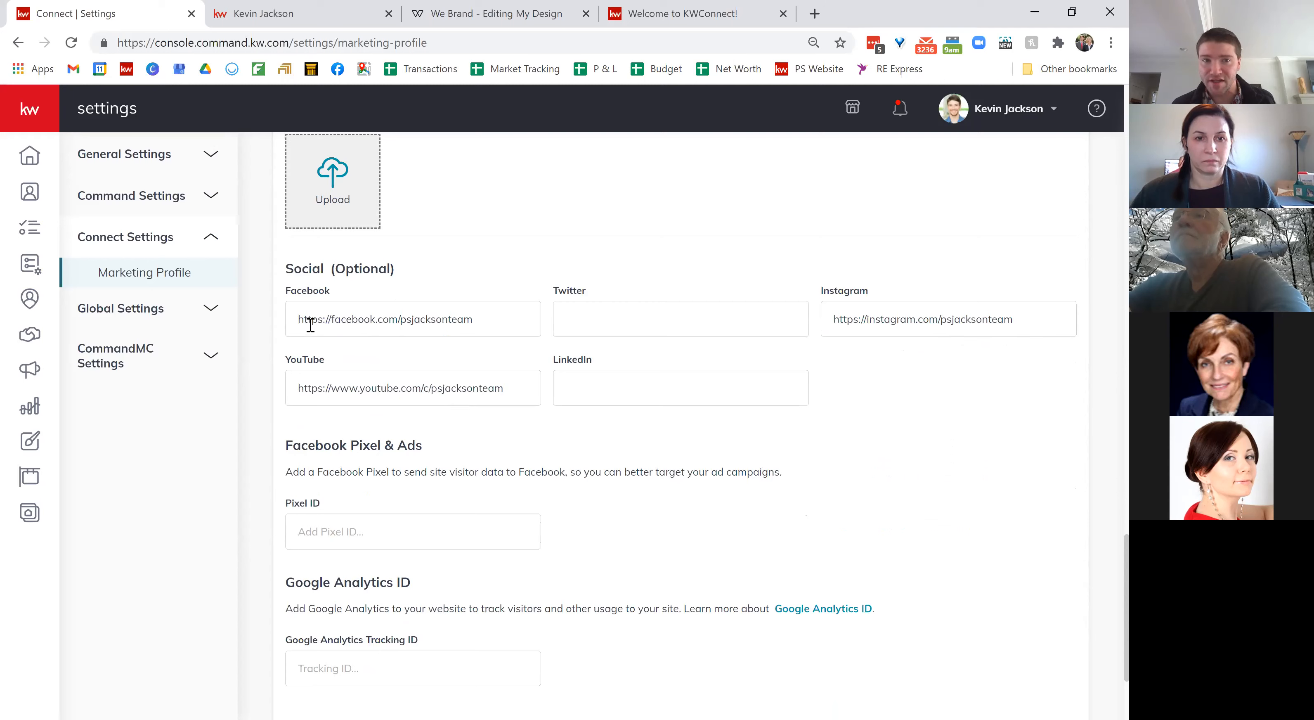
pyautogui.moveTo(297, 317); pyautogui.dragTo(497, 320)
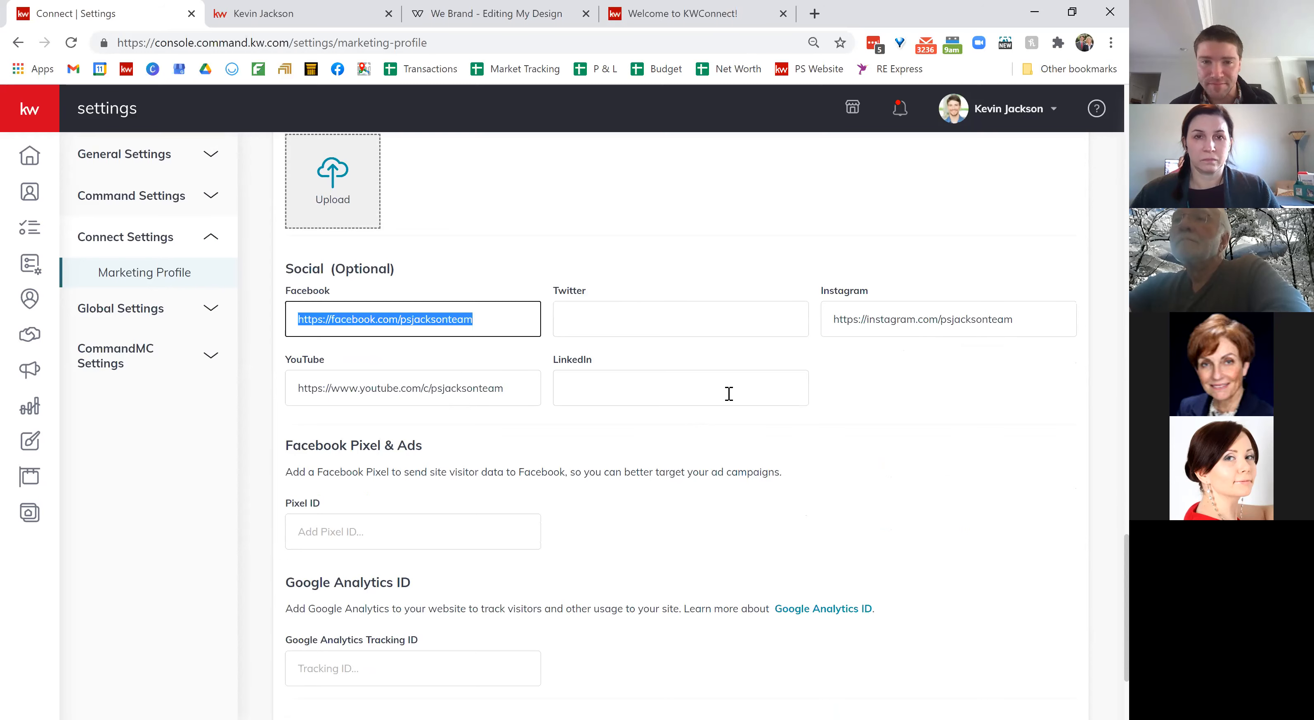
pyautogui.click(285, 12)
pyautogui.scroll(15, 721, 219)
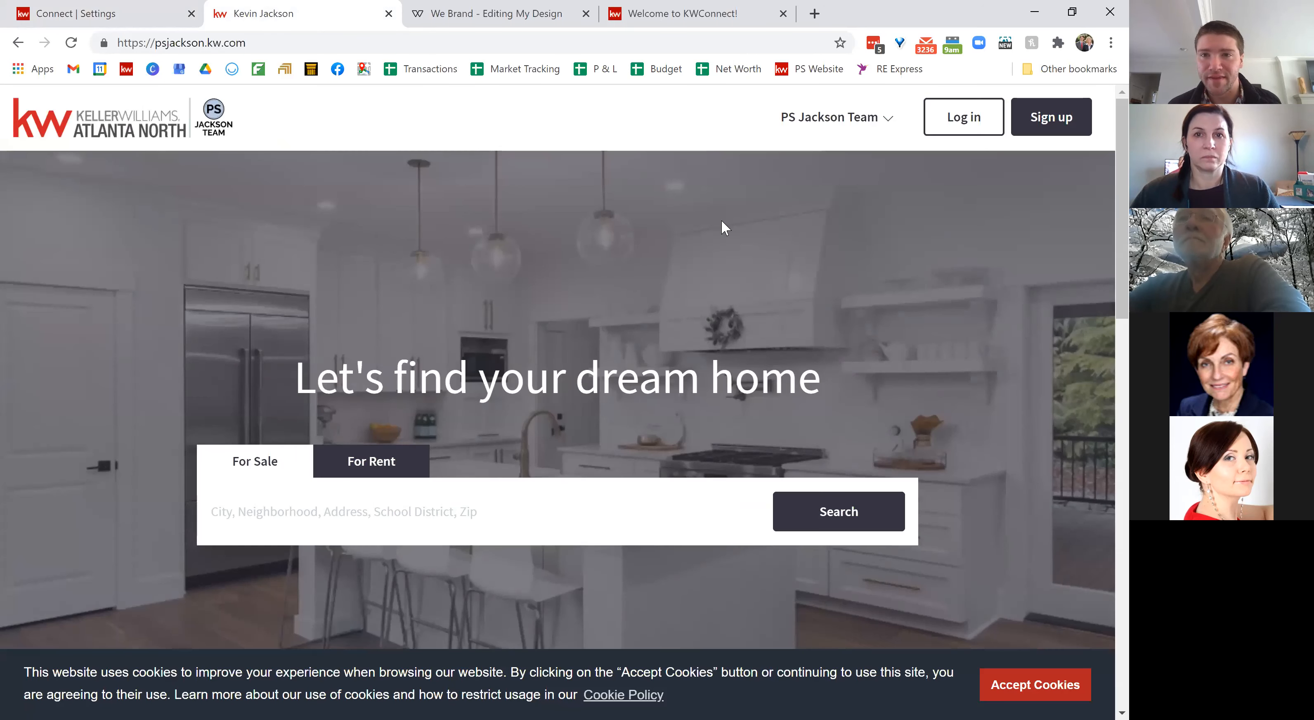
pyautogui.click(832, 120)
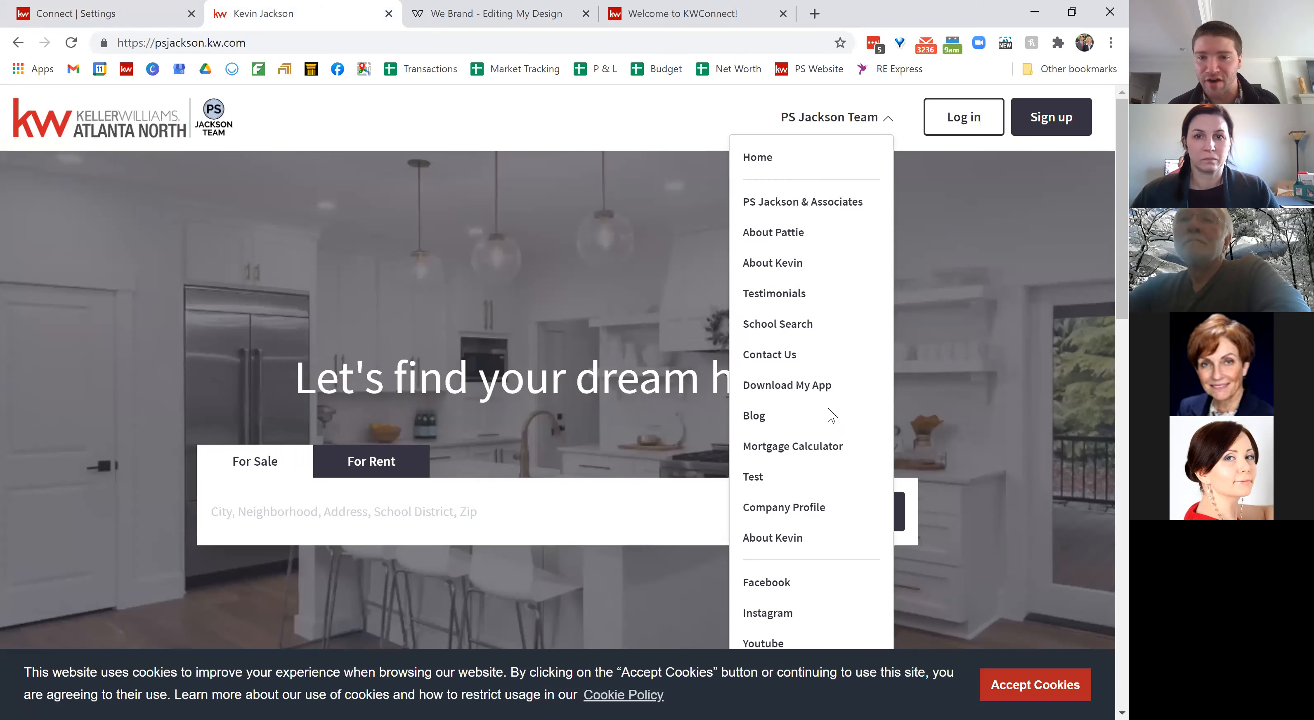
pyautogui.scroll(-1, 826, 497)
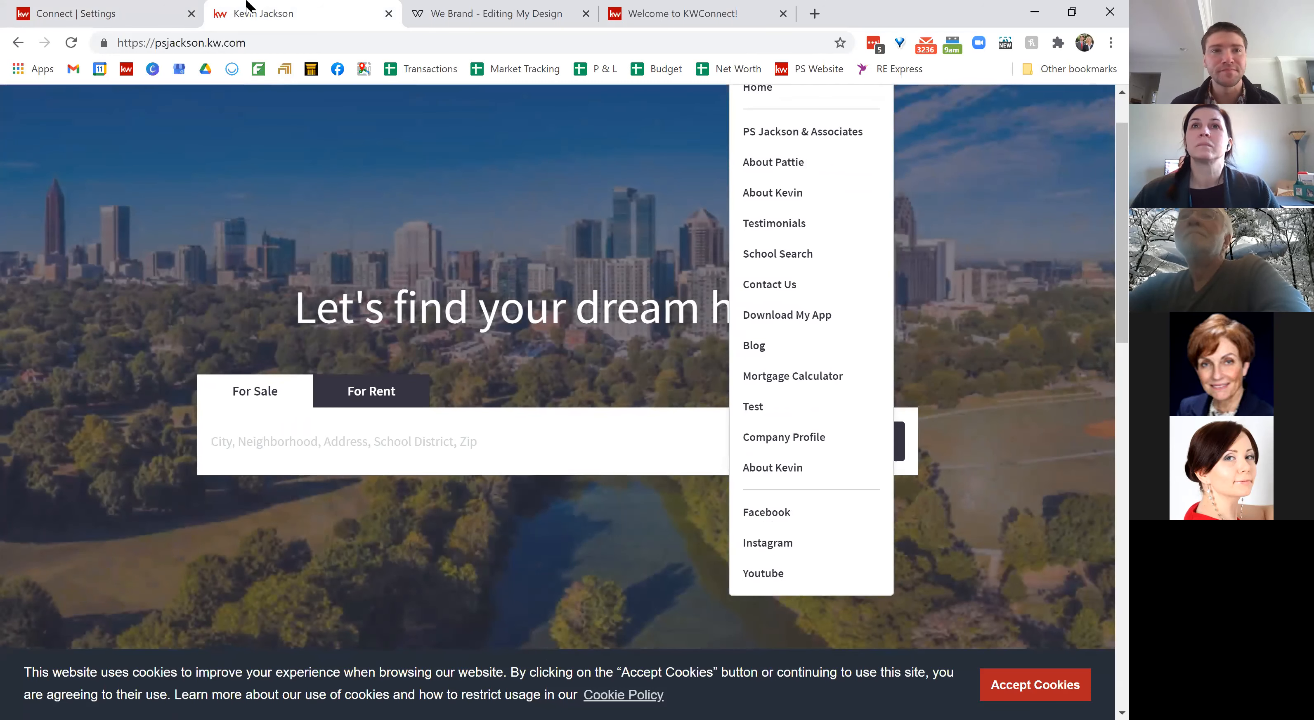
pyautogui.click(90, 11)
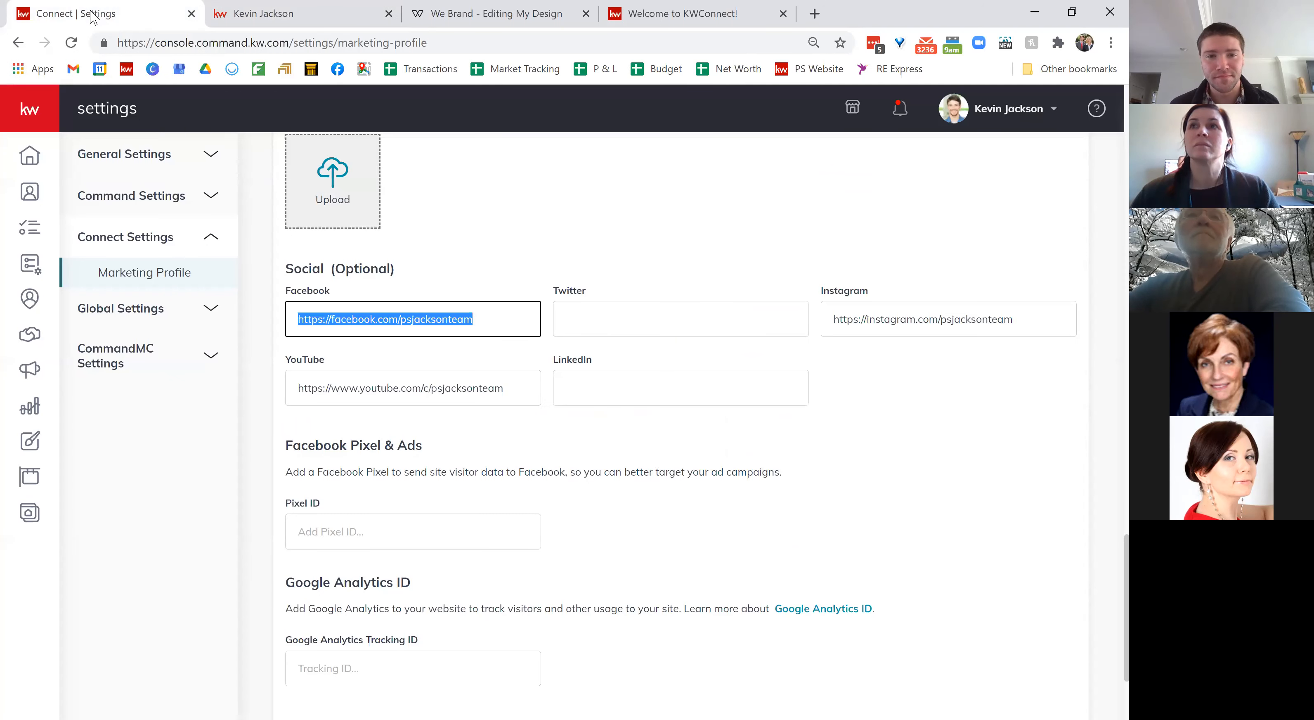
pyautogui.click(691, 461)
pyautogui.scroll(-1, 692, 464)
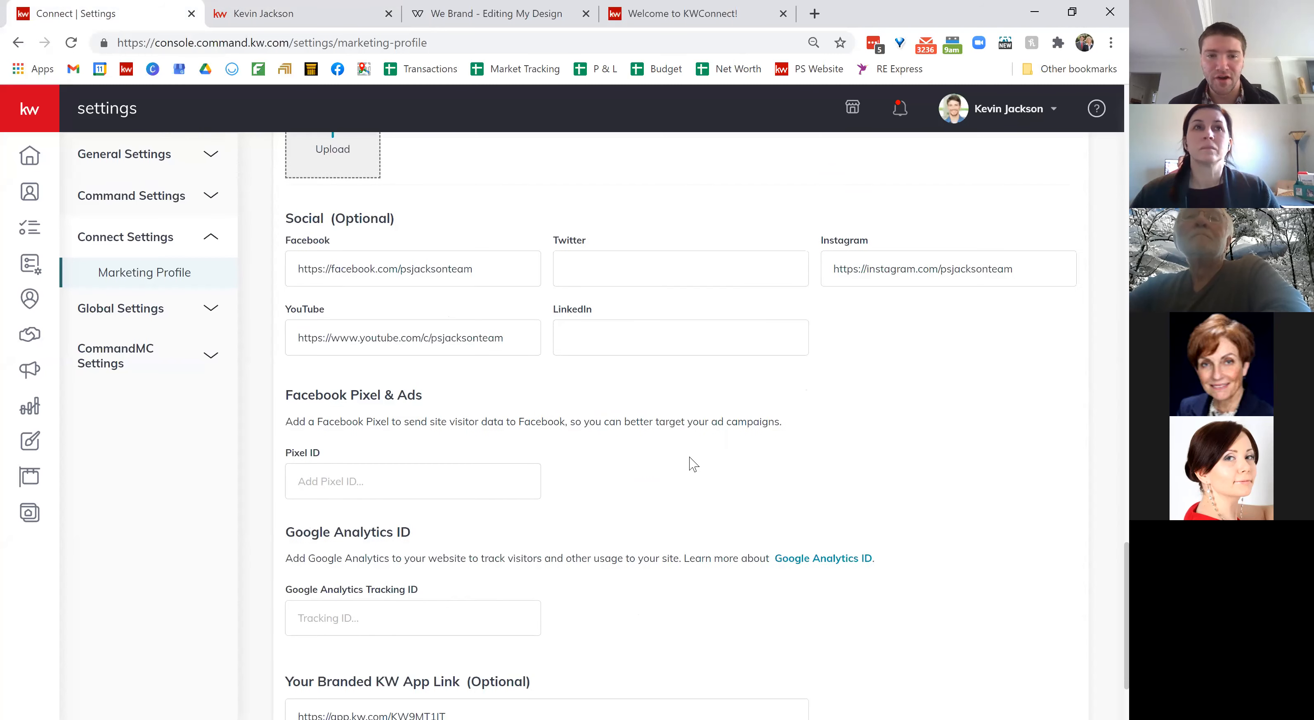
pyautogui.scroll(-2, 691, 461)
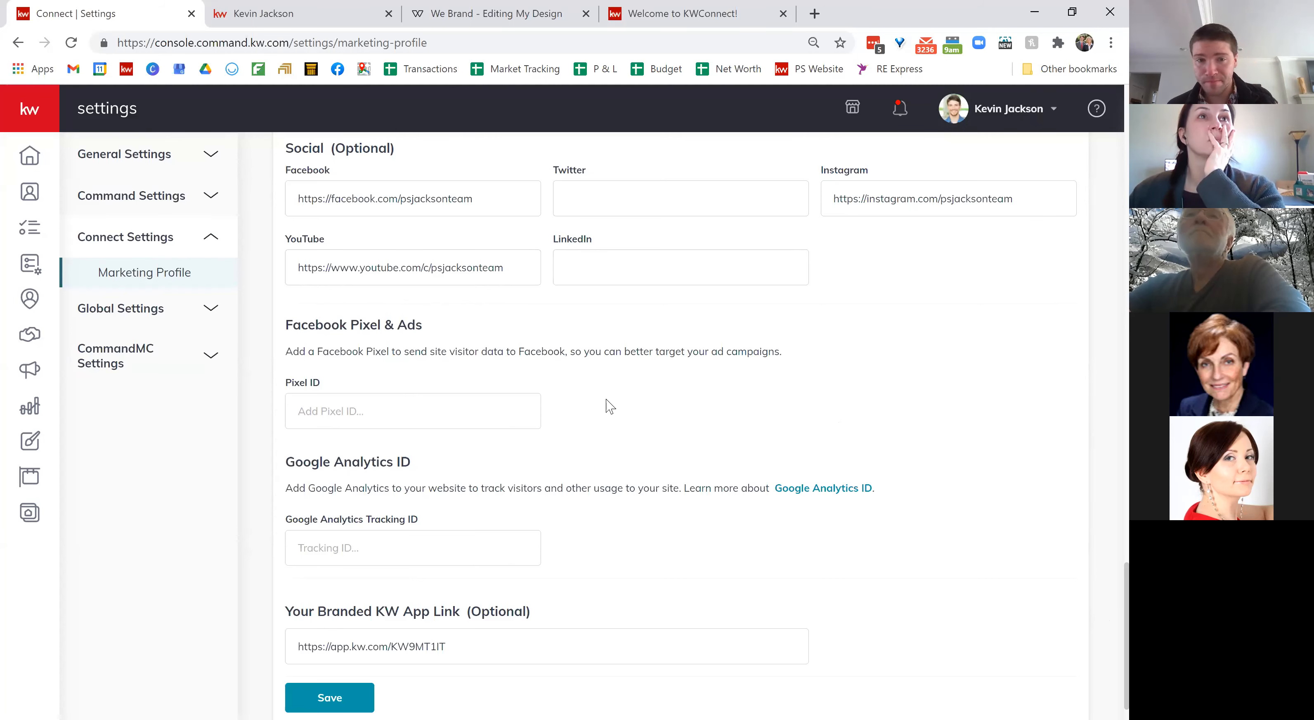
pyautogui.scroll(-1, 610, 407)
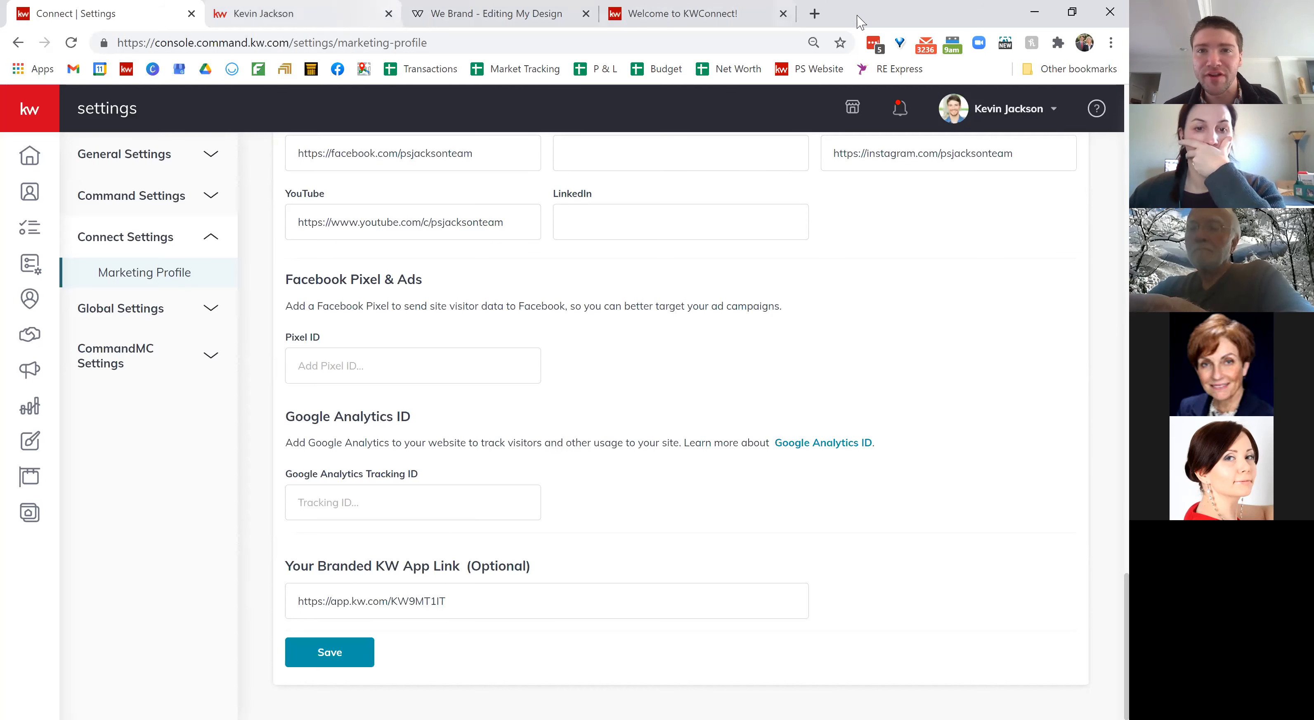
pyautogui.click(815, 14)
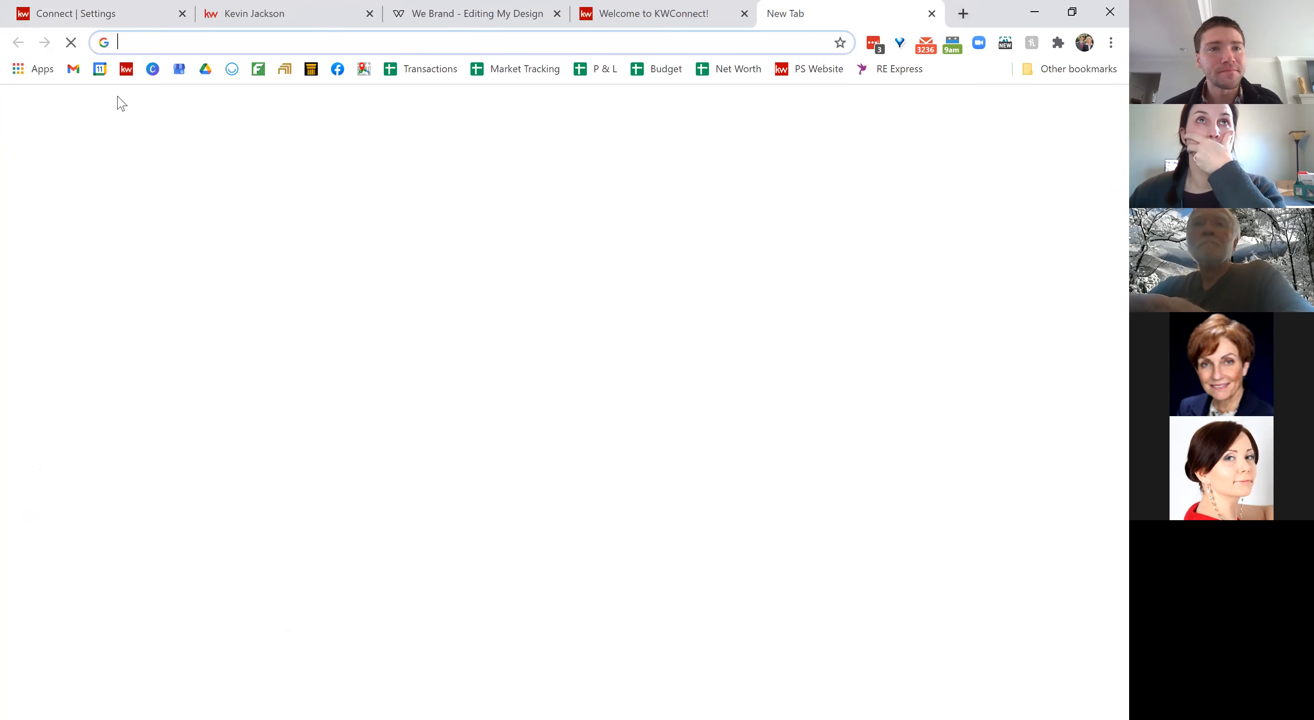
pyautogui.click(123, 76)
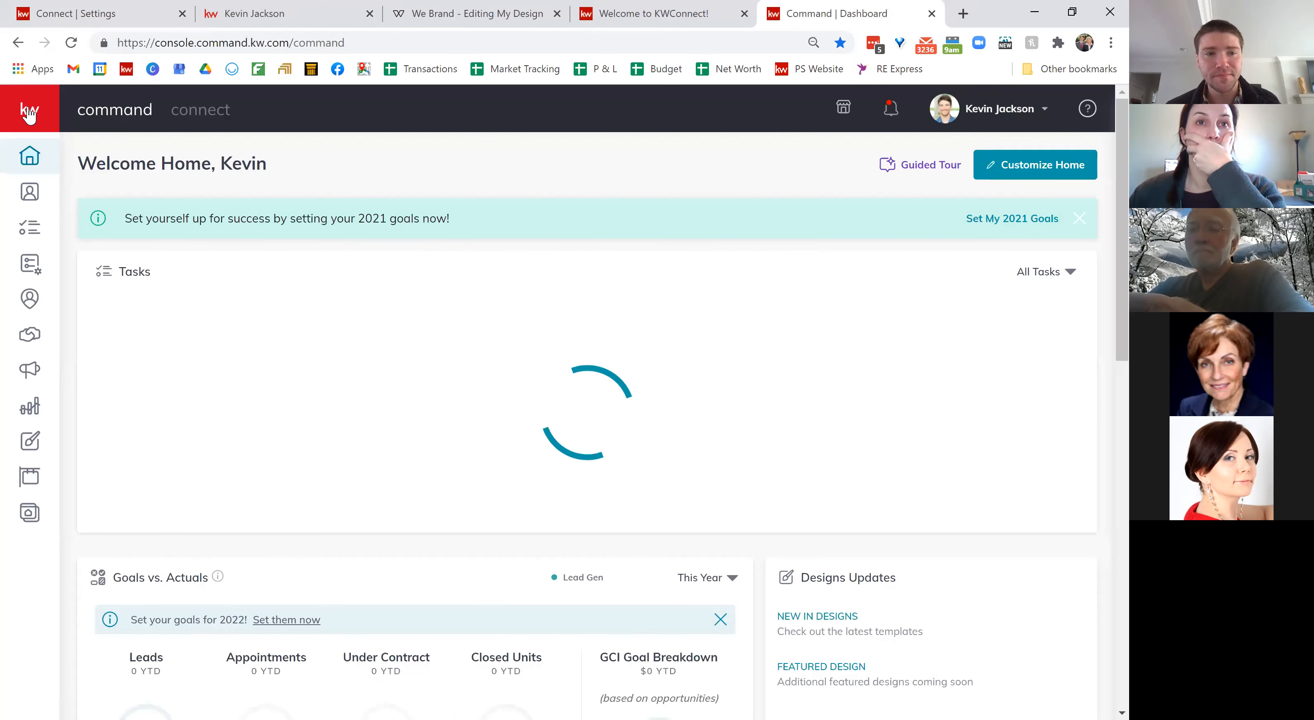
pyautogui.click(28, 110)
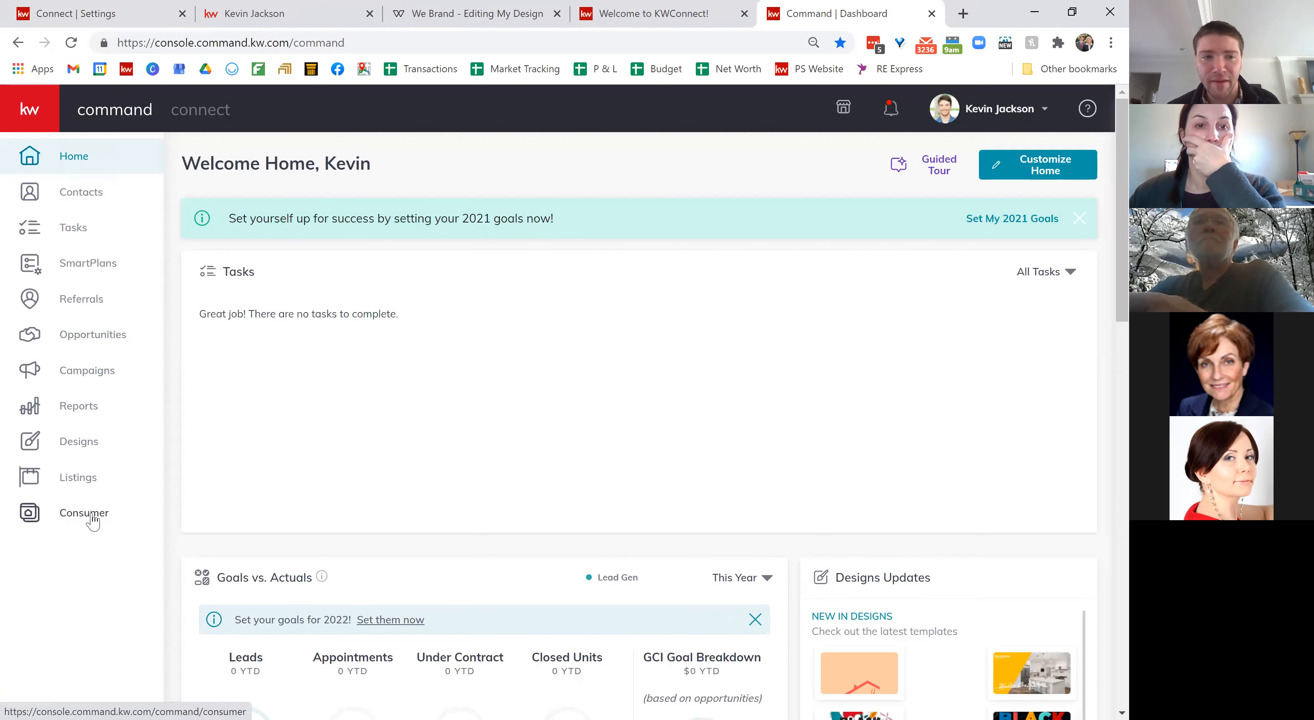
pyautogui.click(81, 517)
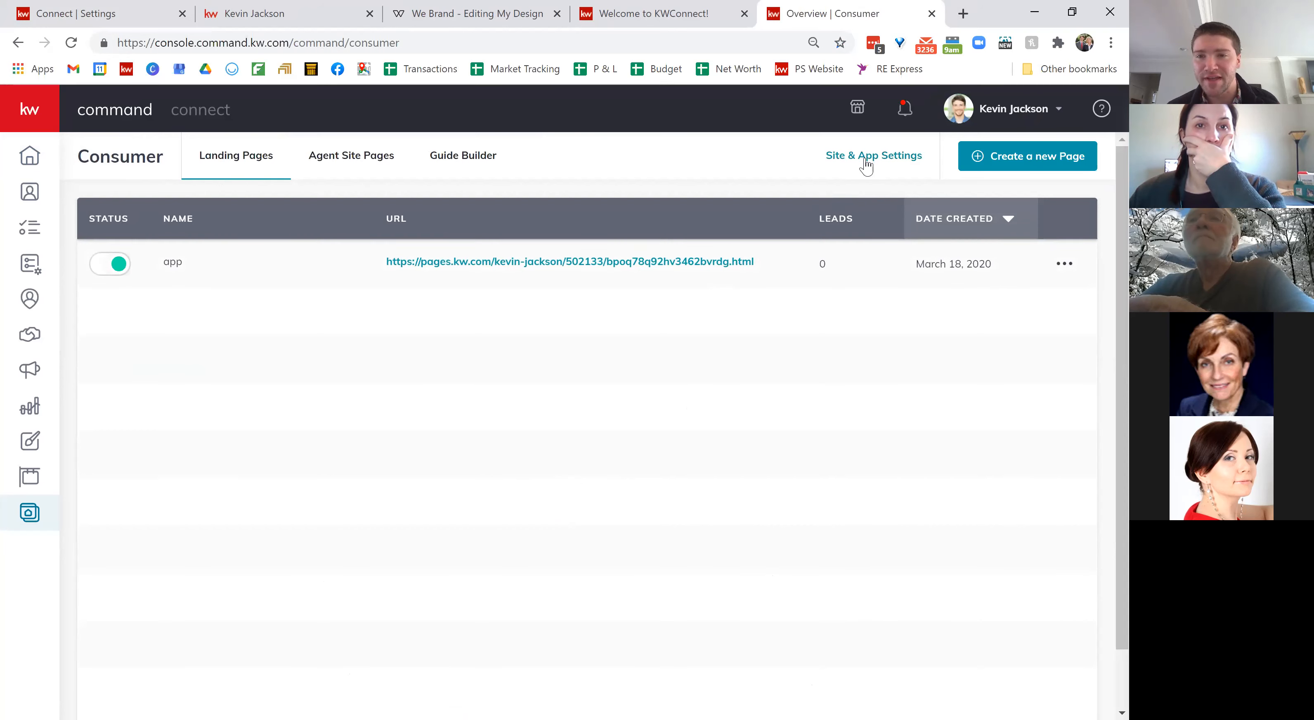
pyautogui.click(867, 163)
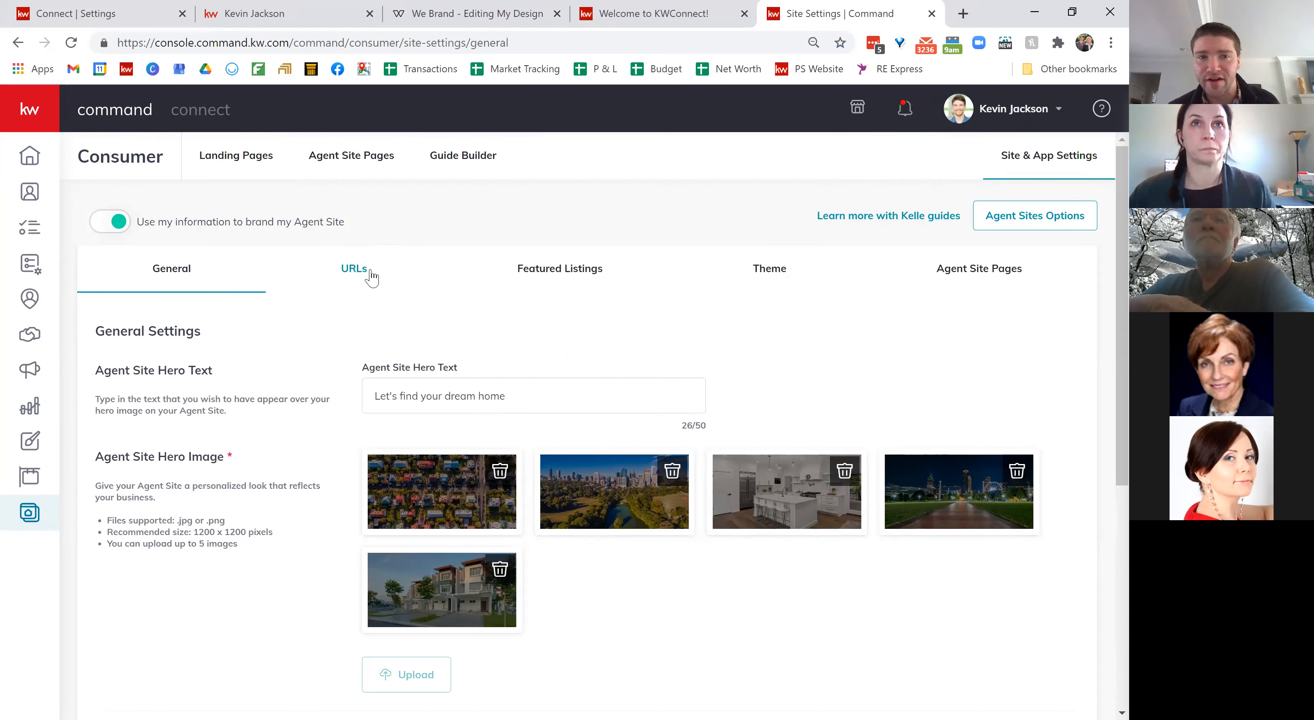
pyautogui.click(350, 276)
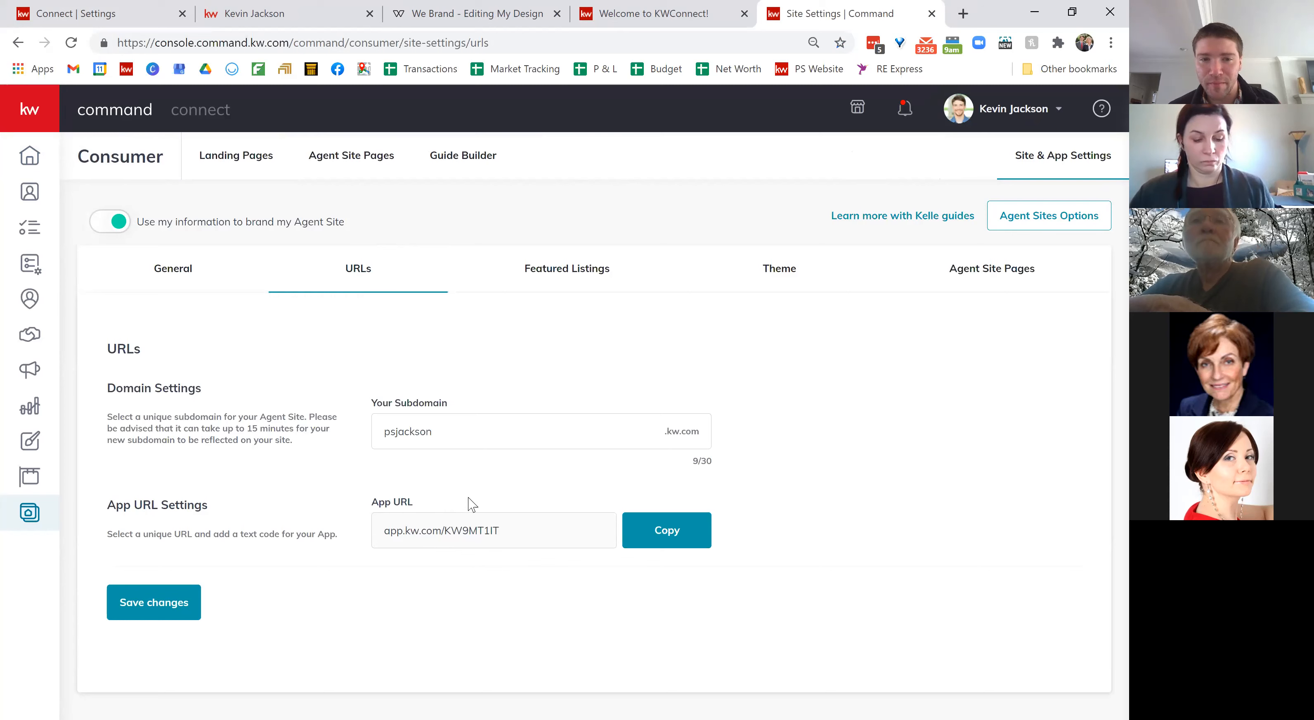
pyautogui.click(666, 535)
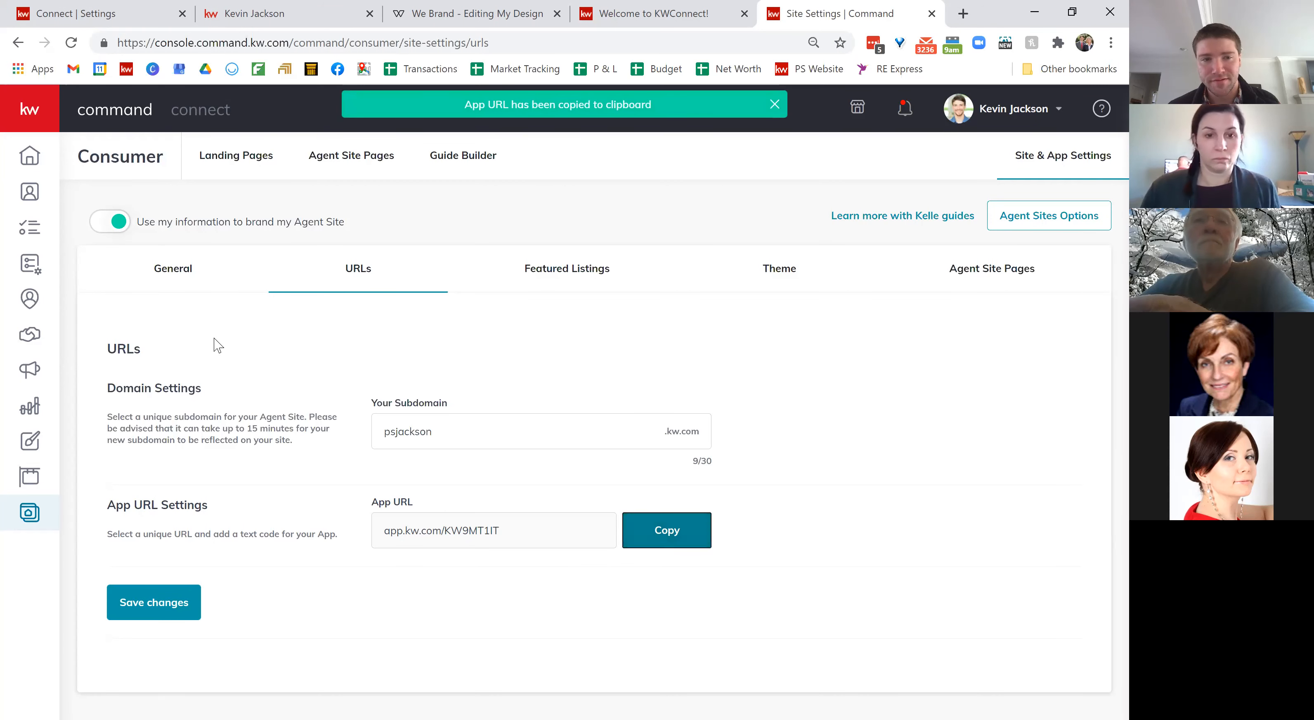
pyautogui.click(56, 15)
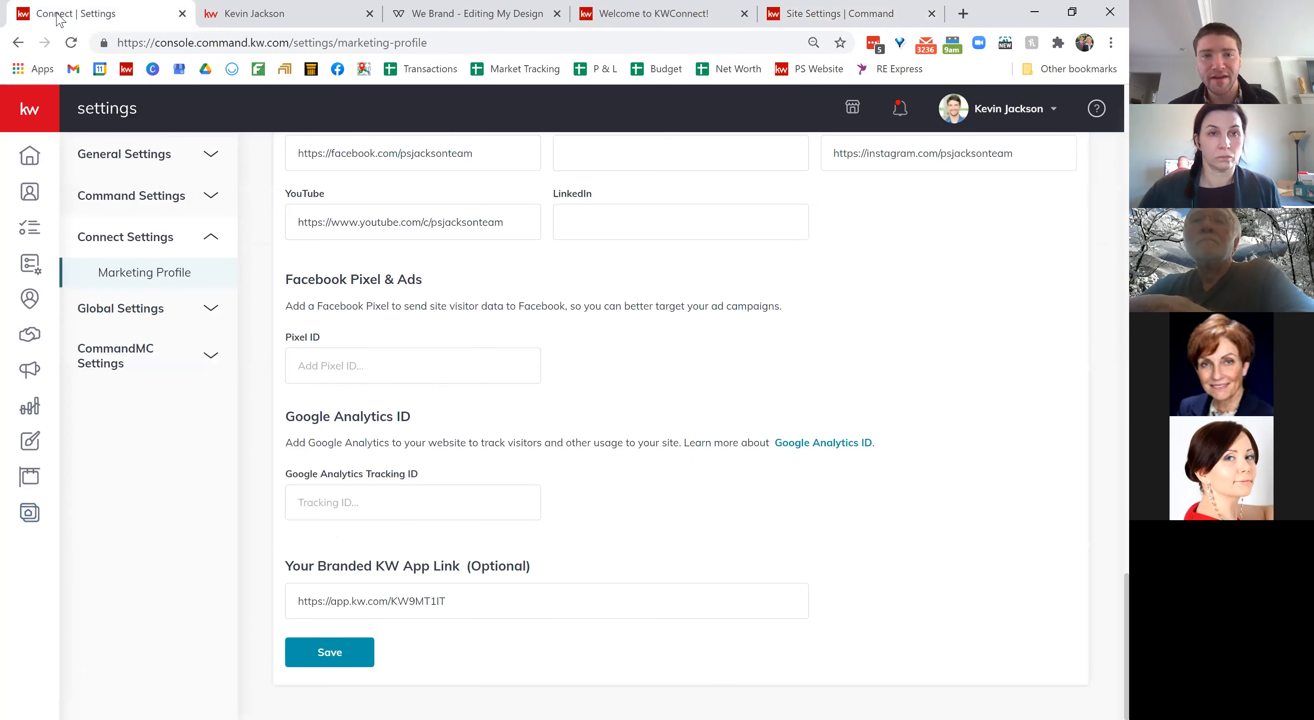
# Step: Check the branded app link, save the Marketing Profile and dismiss the 'successfully saved' confirmation
pyautogui.doubleClick(393, 602)
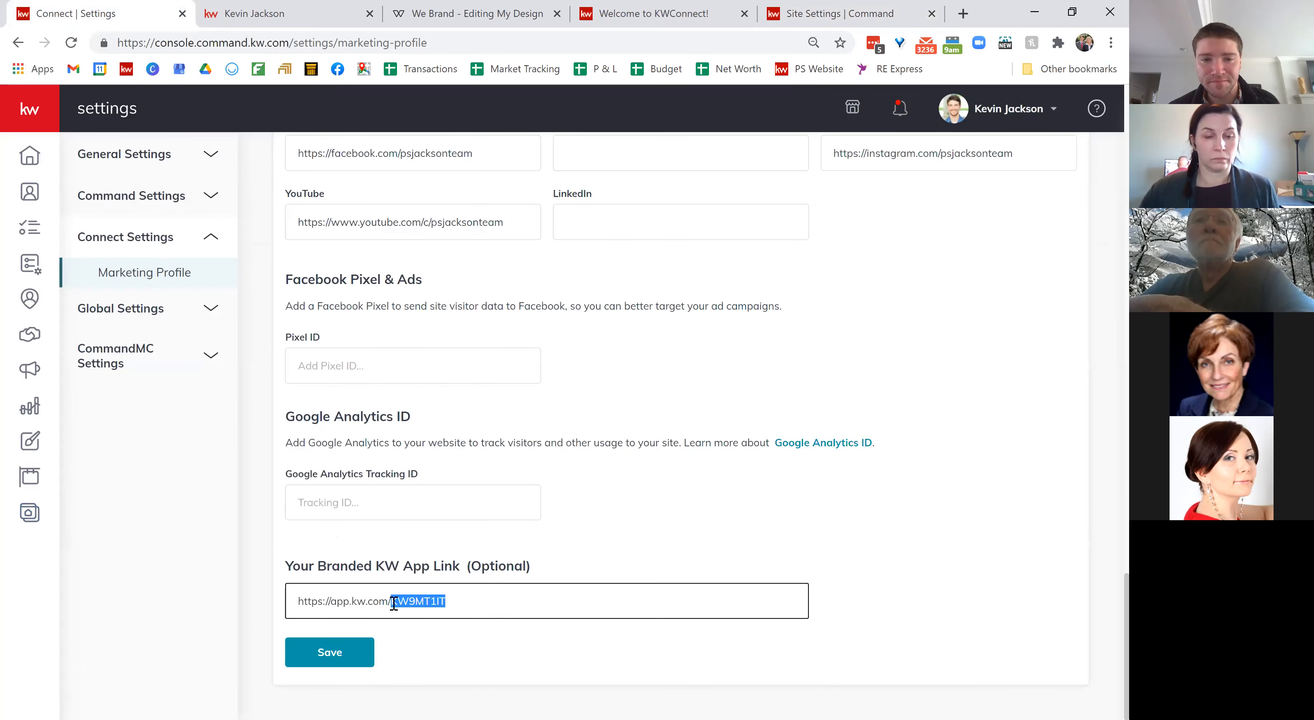
pyautogui.tripleClick(394, 601)
pyautogui.click(394, 603)
pyautogui.click(631, 552)
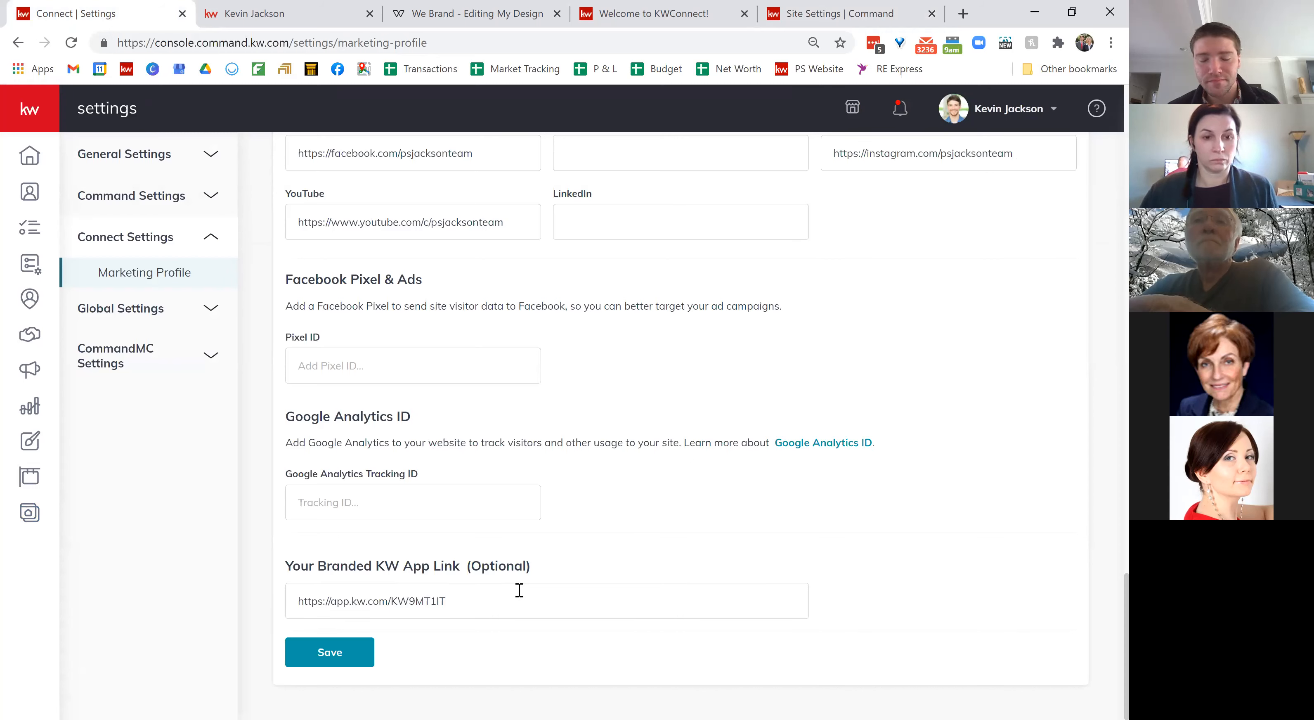
pyautogui.click(338, 655)
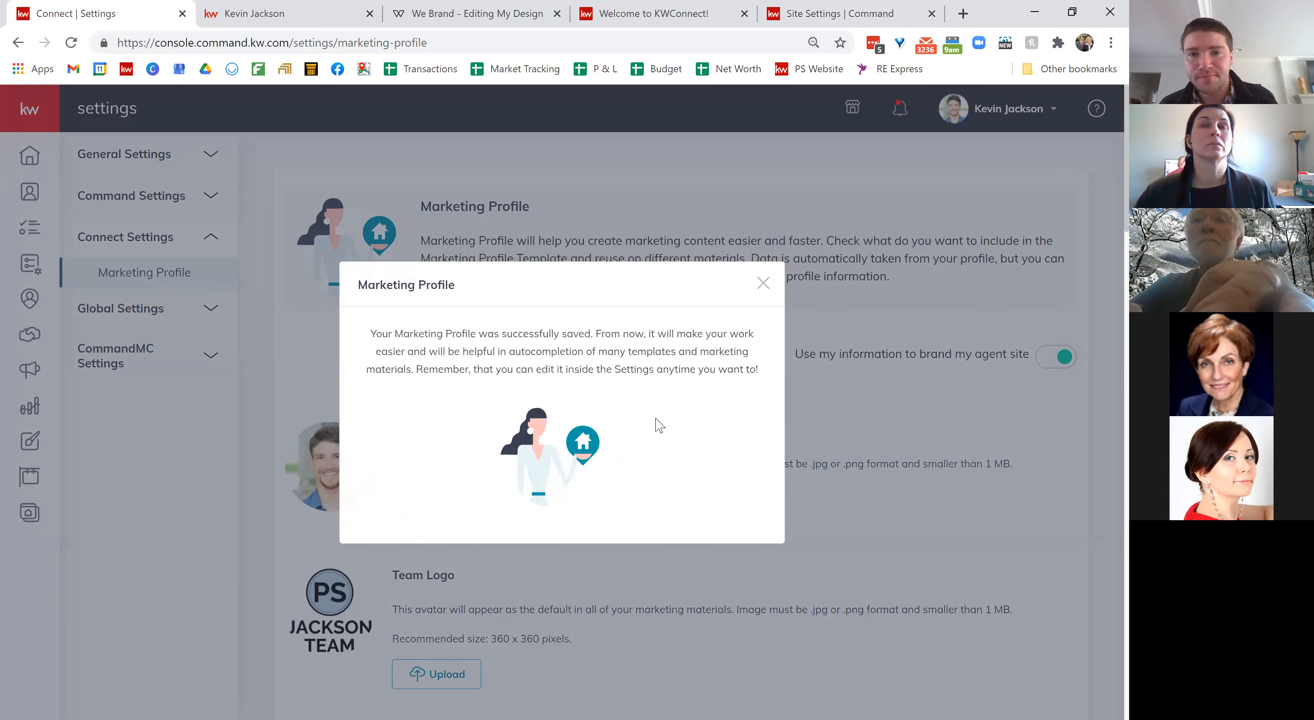
pyautogui.click(763, 283)
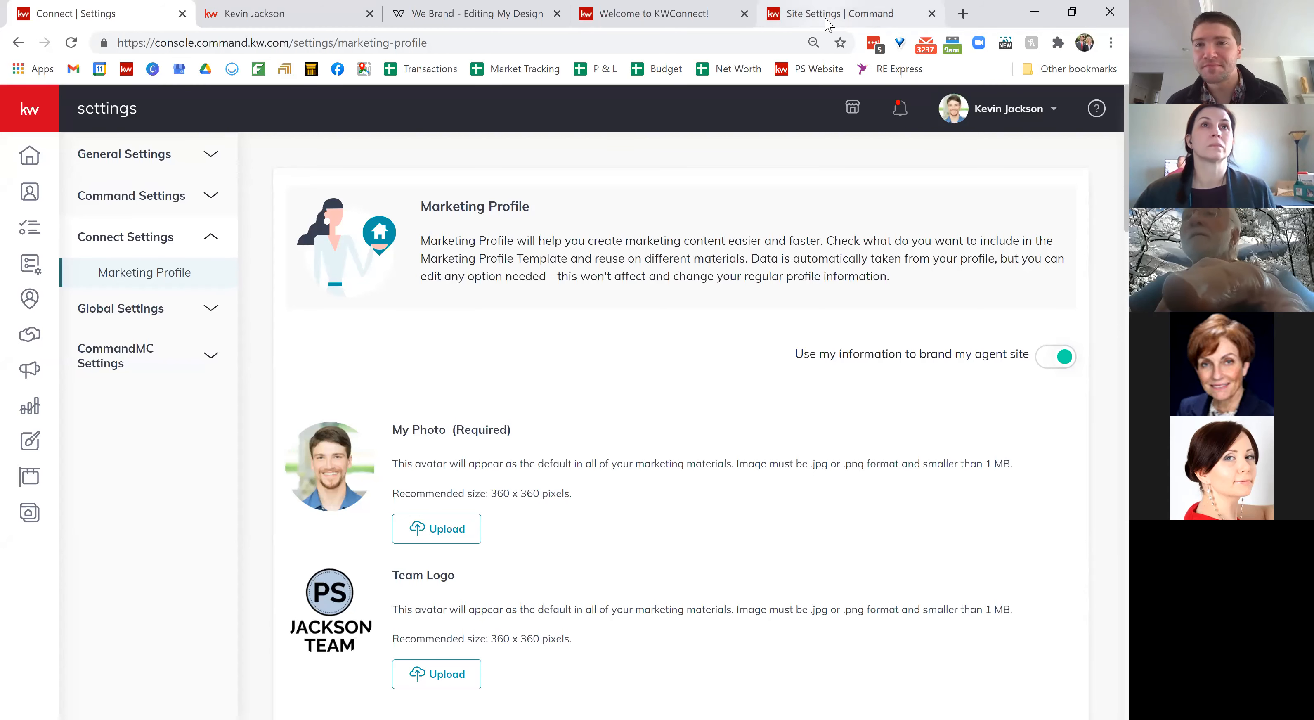
# Step: Go to kwantrain.com in a new tab and scroll down to the channel's Uploads row
pyautogui.click(962, 13)
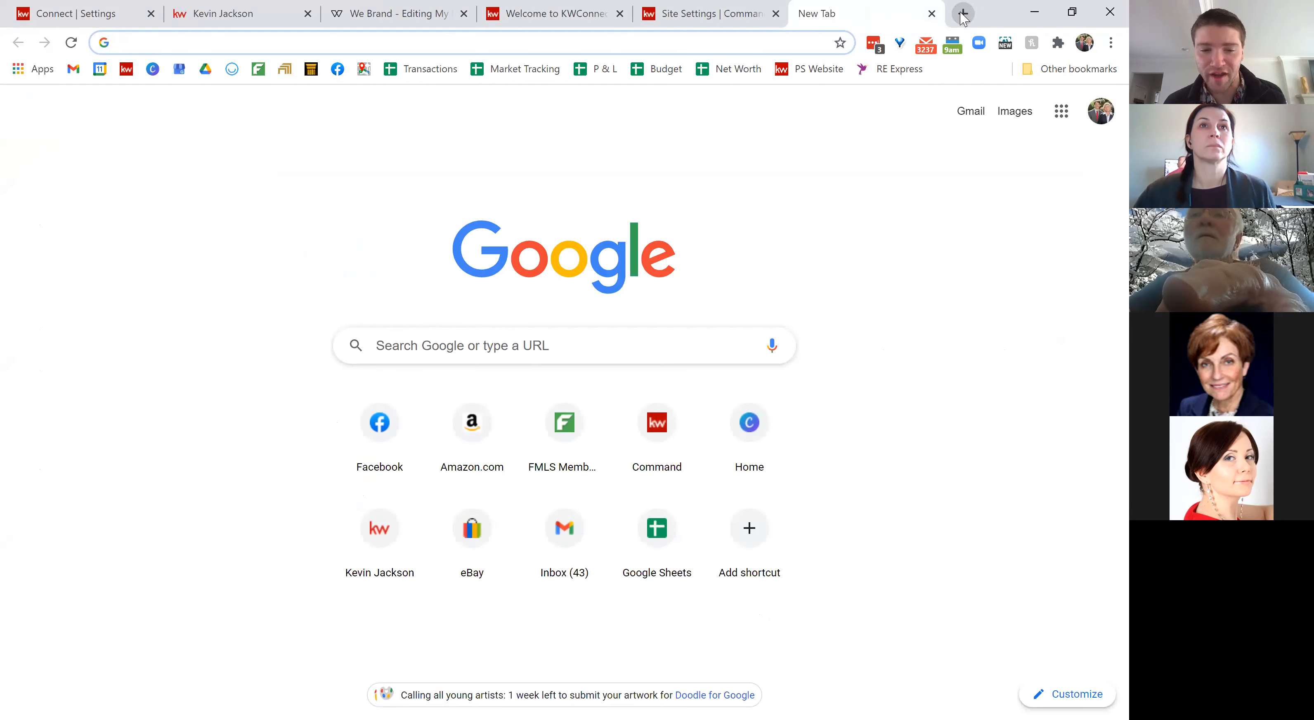
pyautogui.write('kwan')
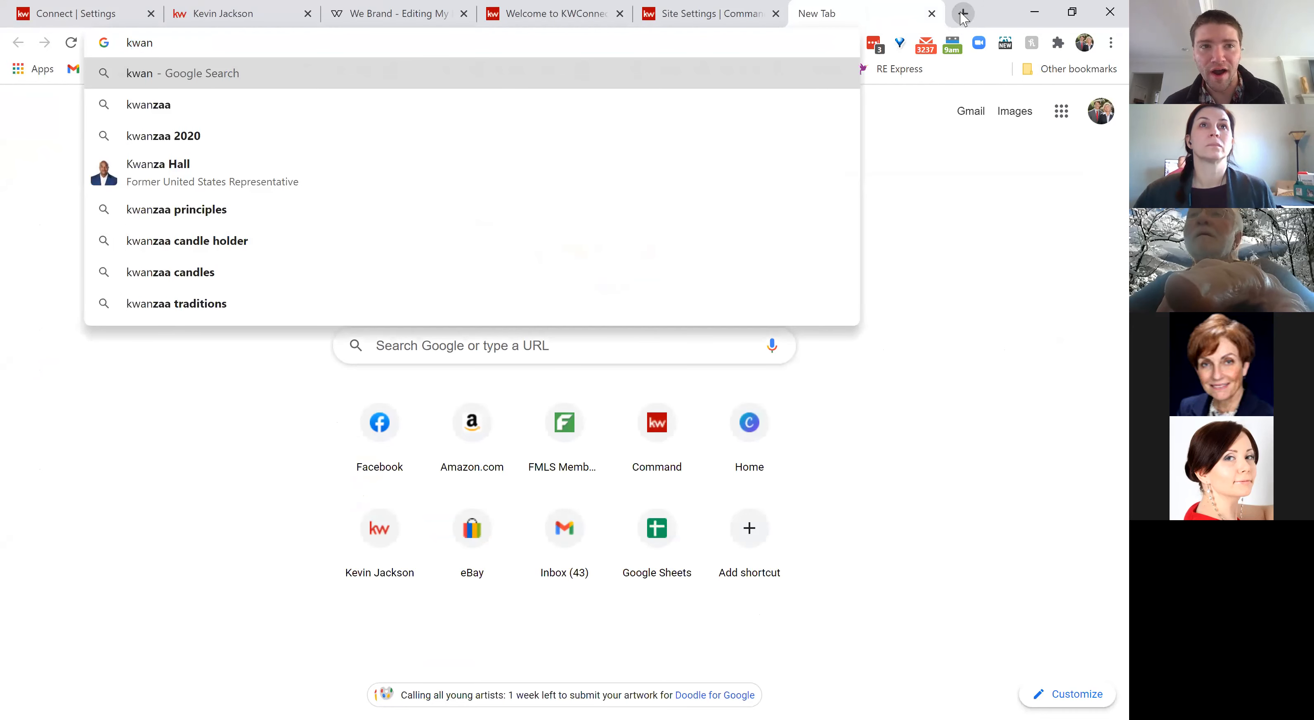
pyautogui.write('train.com')
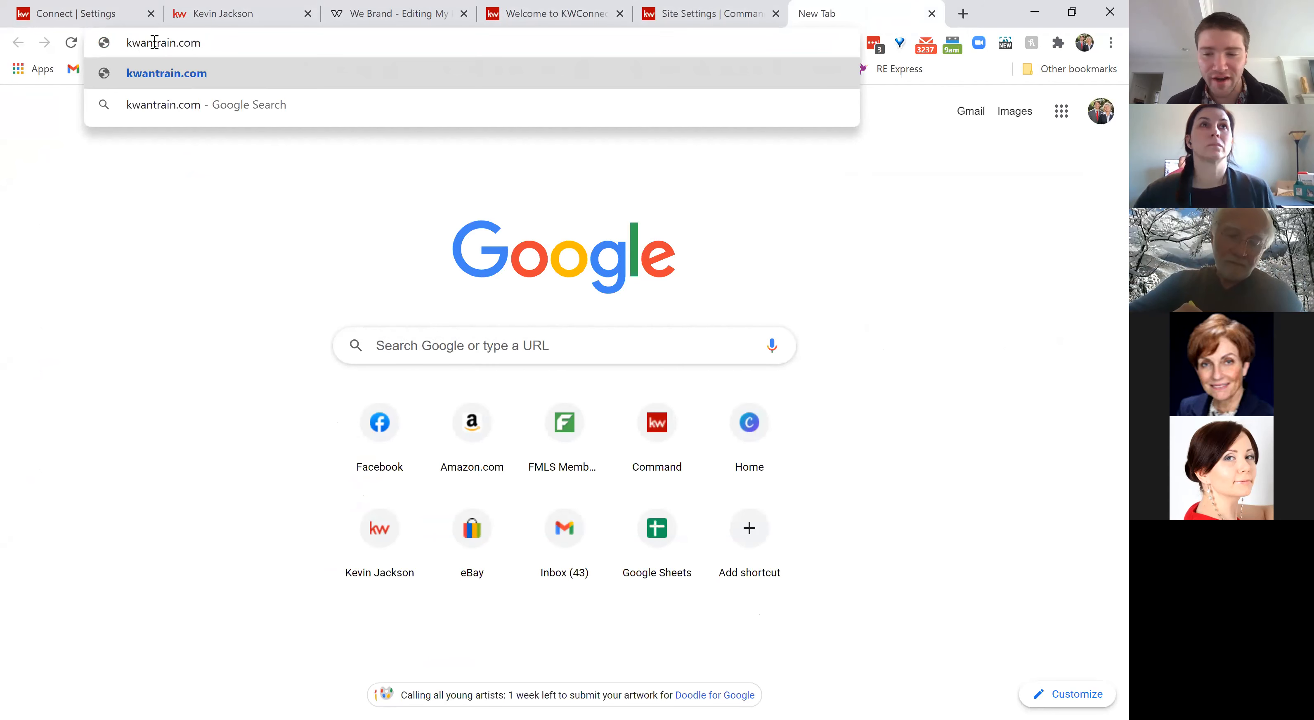
pyautogui.press('Return')
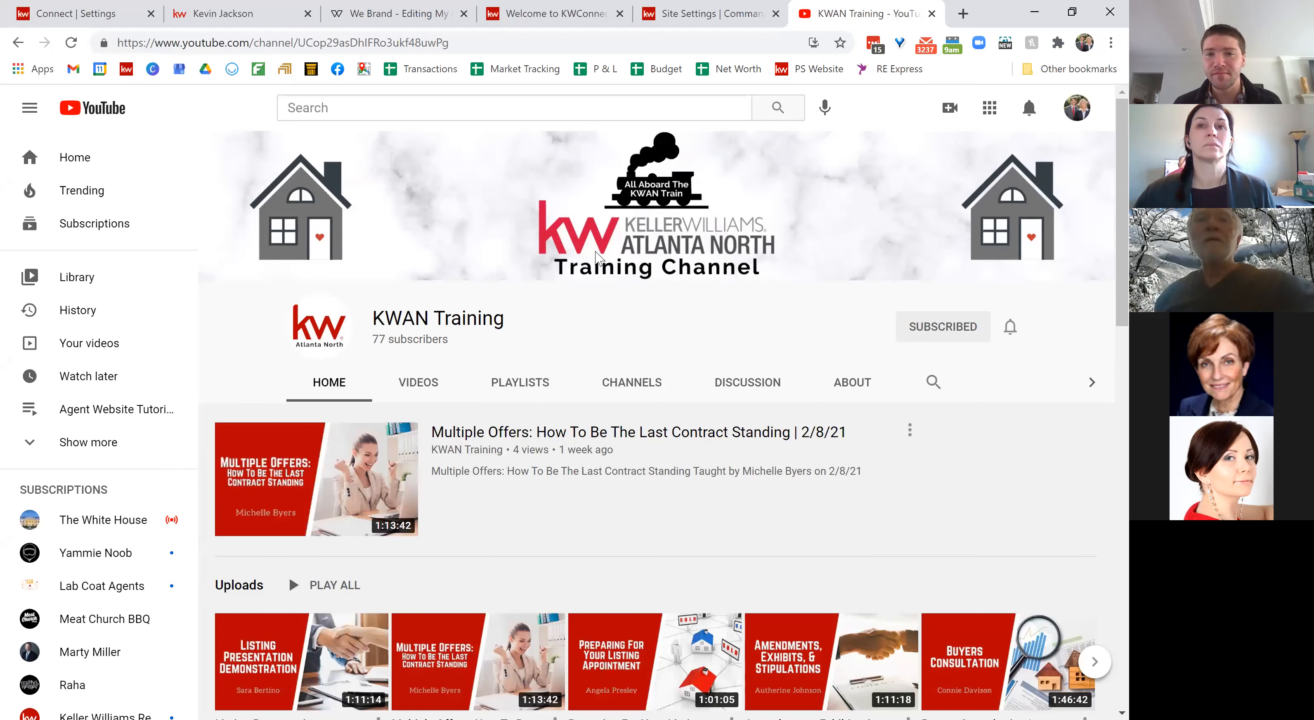
pyautogui.scroll(-2, 598, 258)
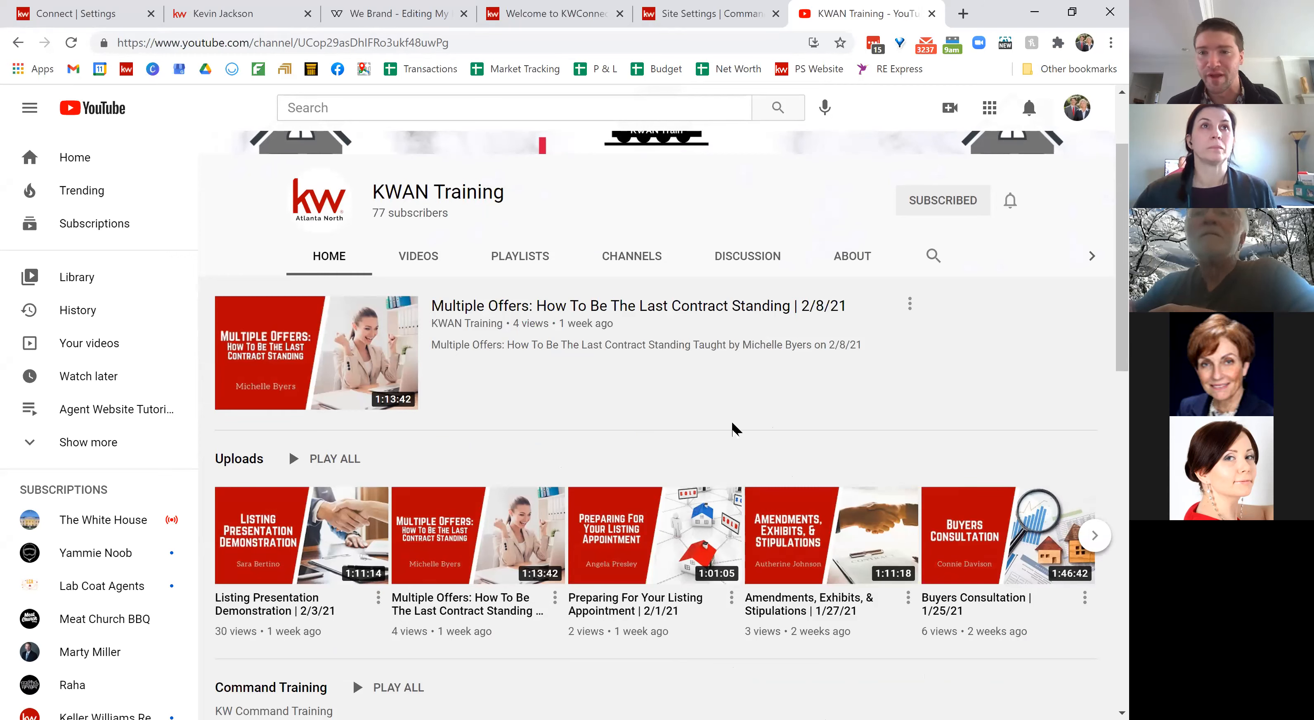
# Step: Return to the Connect | Settings tab, expand the sidebar labels, and close the KWAN Training tab
pyautogui.click(69, 9)
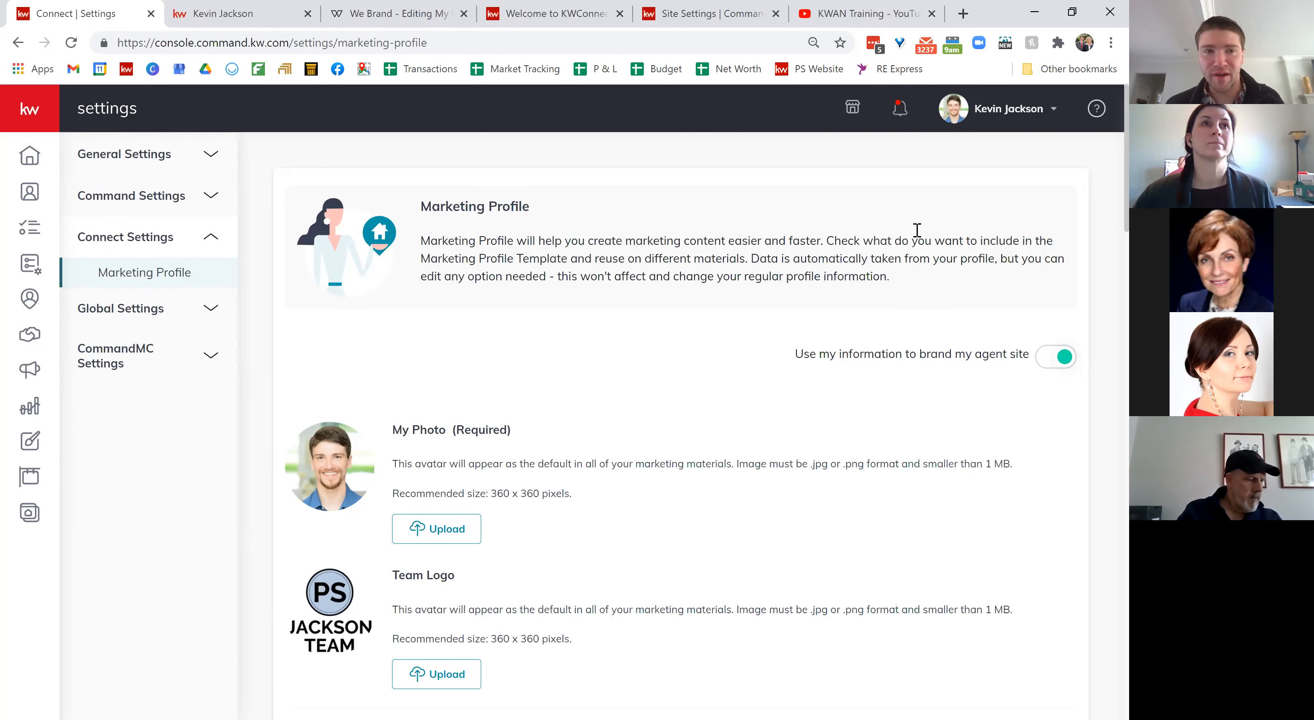
pyautogui.click(38, 115)
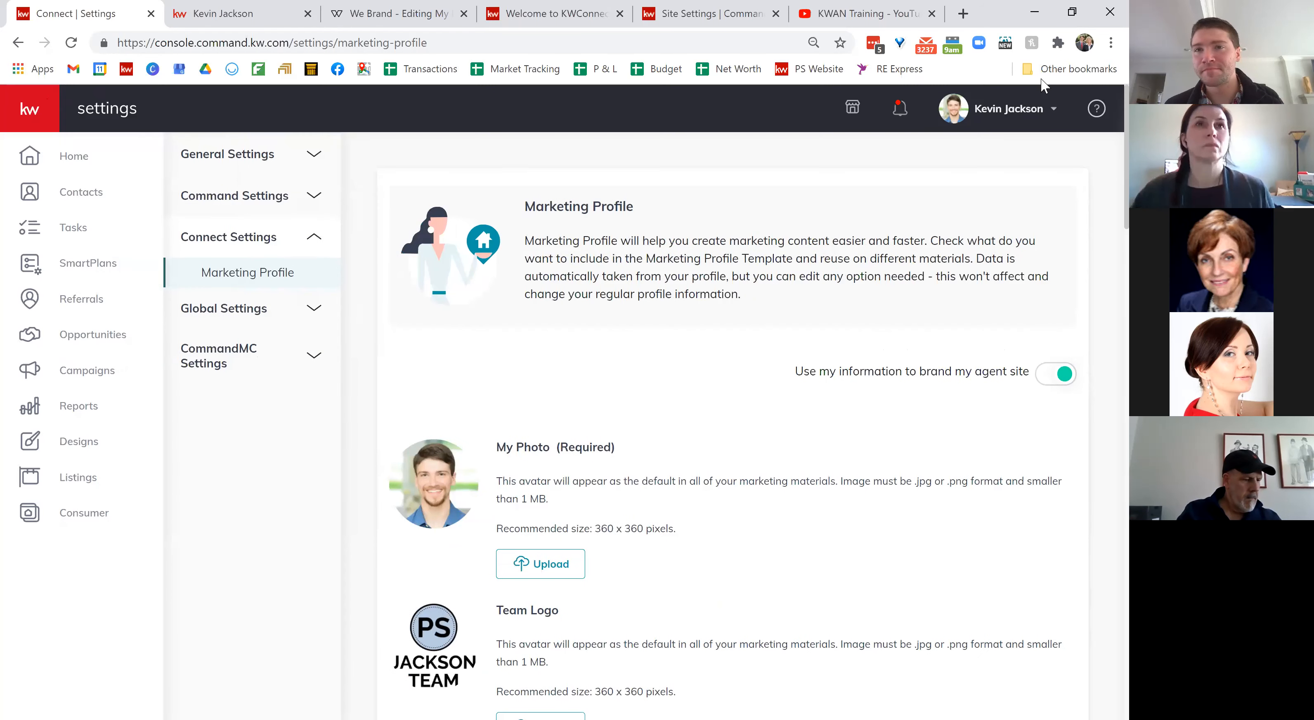
pyautogui.click(932, 14)
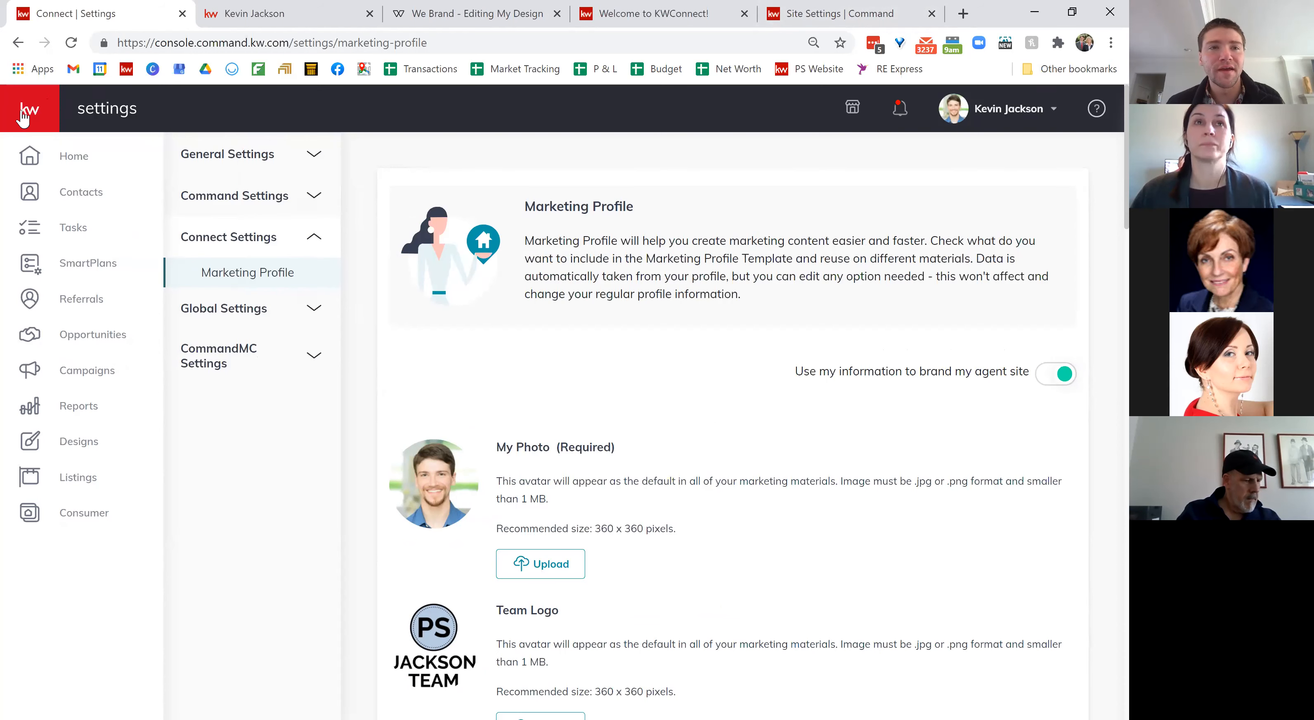
# Step: Go to Consumer > Agent Site Pages and open the Guide Builder with the Buyer's and Seller's Guides
pyautogui.click(74, 520)
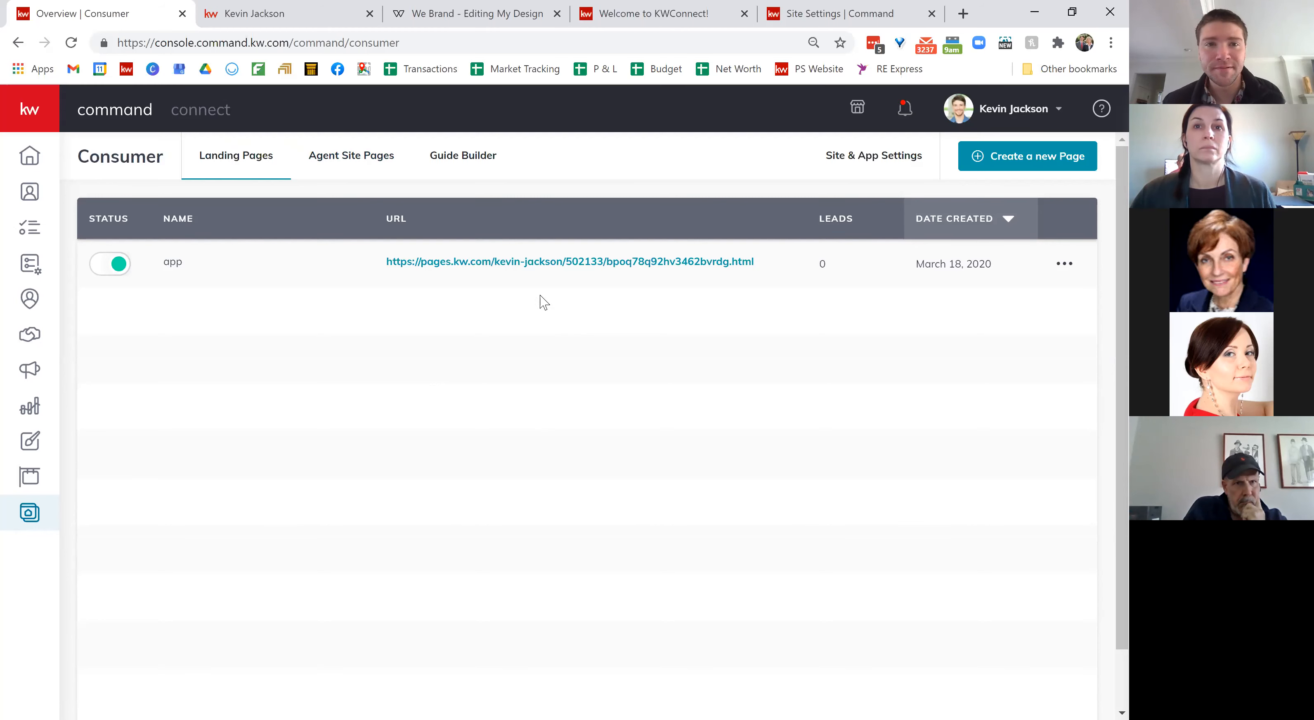
pyautogui.click(351, 160)
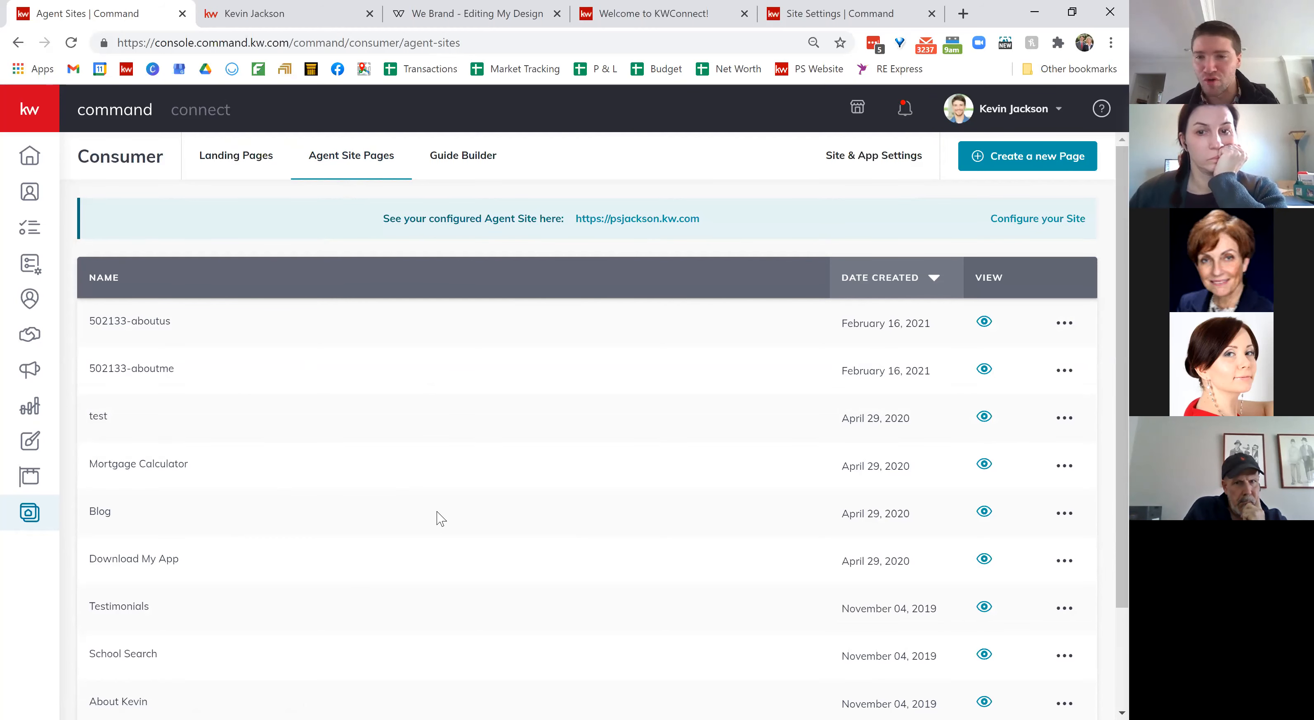
pyautogui.scroll(-3, 439, 518)
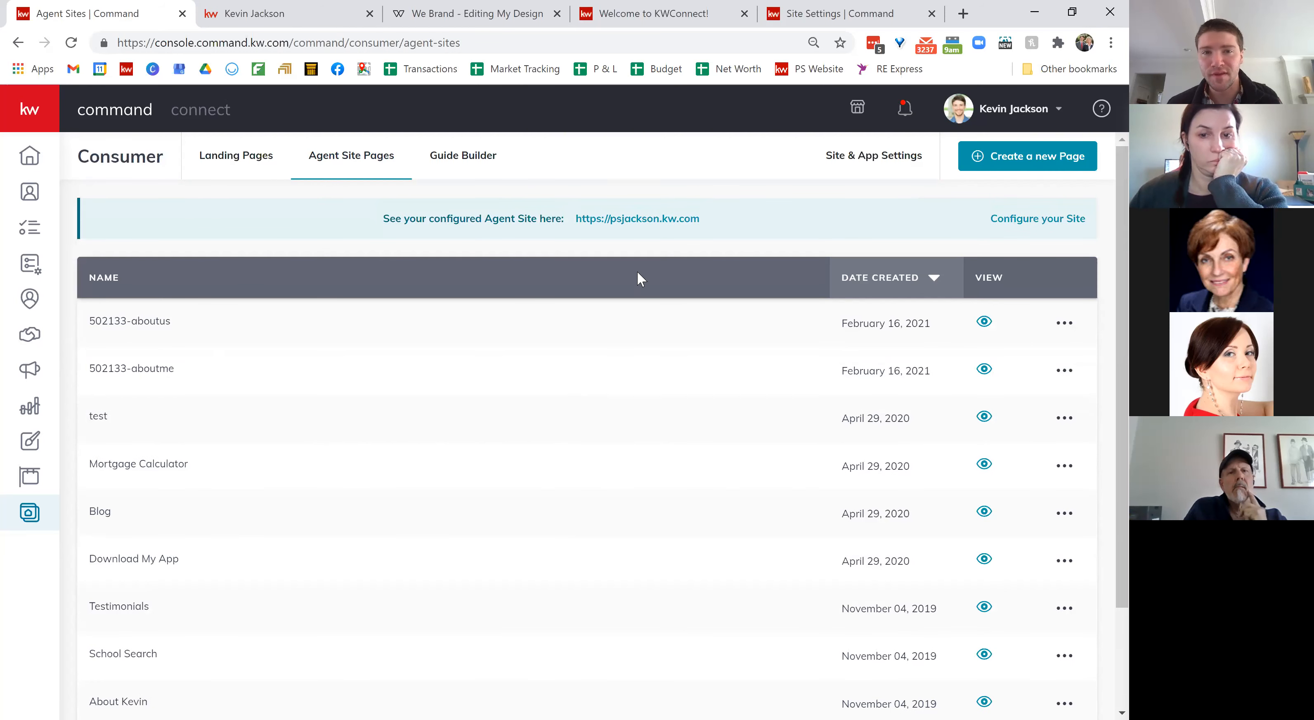
pyautogui.click(474, 164)
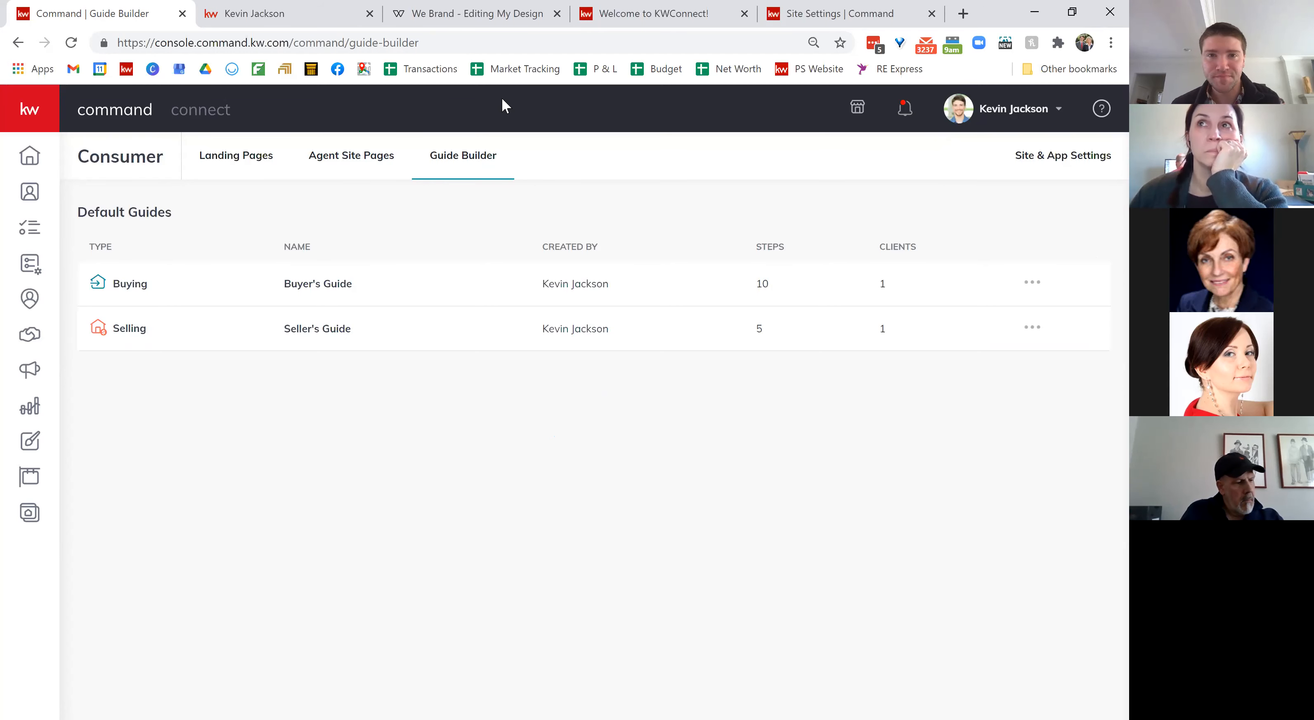
# Step: Log in to the live agent site with saved LastPass credentials, keeping the current assigned agent
pyautogui.click(298, 7)
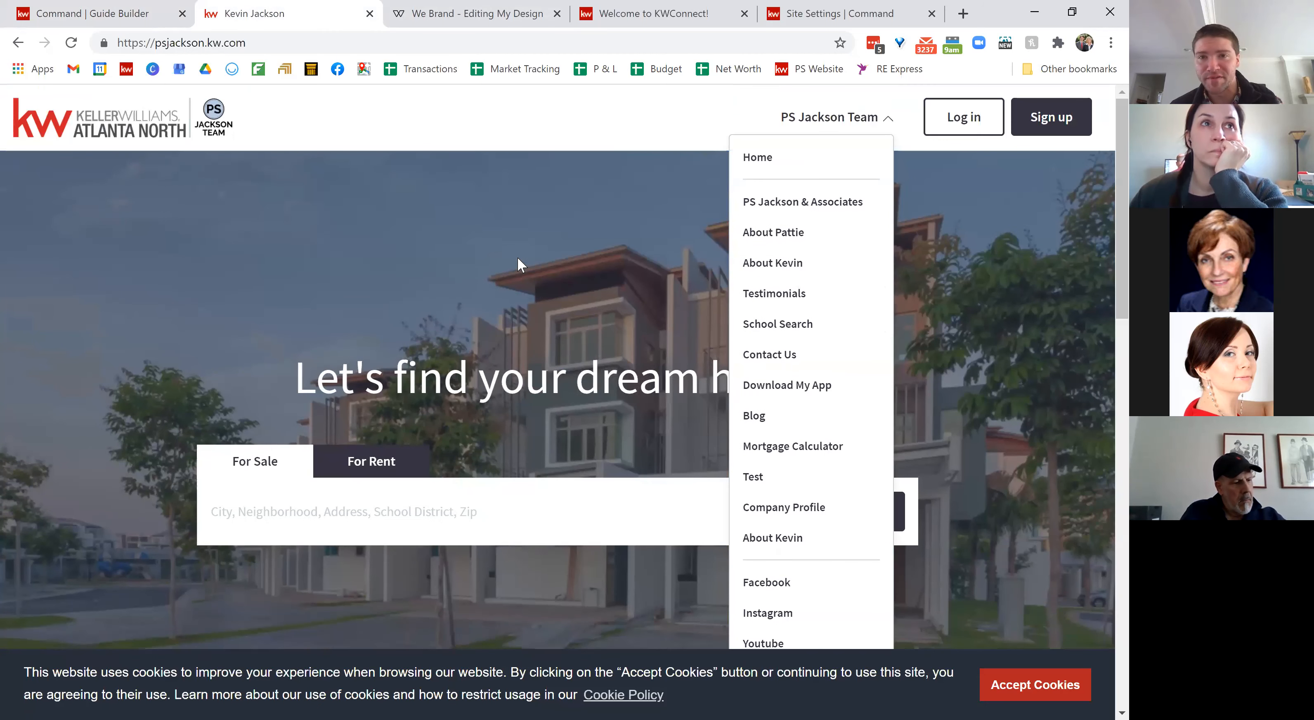
pyautogui.click(972, 118)
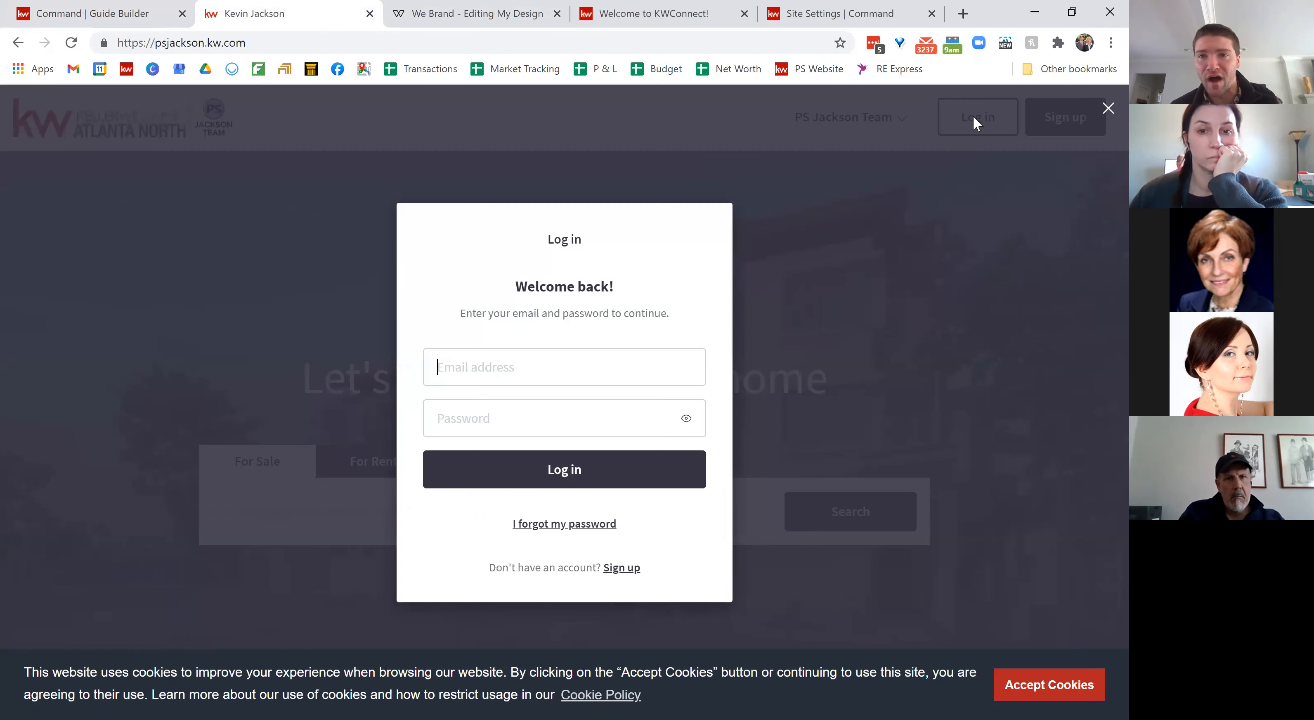
pyautogui.click(680, 370)
pyautogui.click(680, 370)
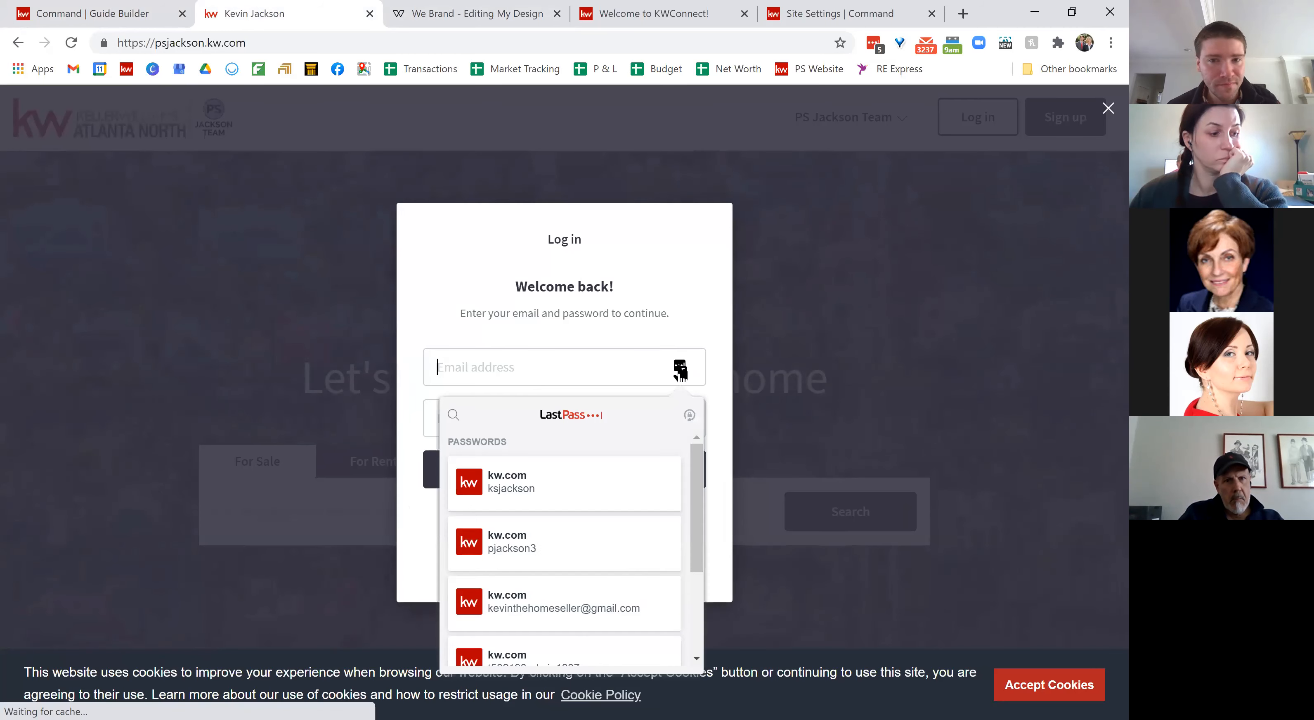
pyautogui.click(564, 606)
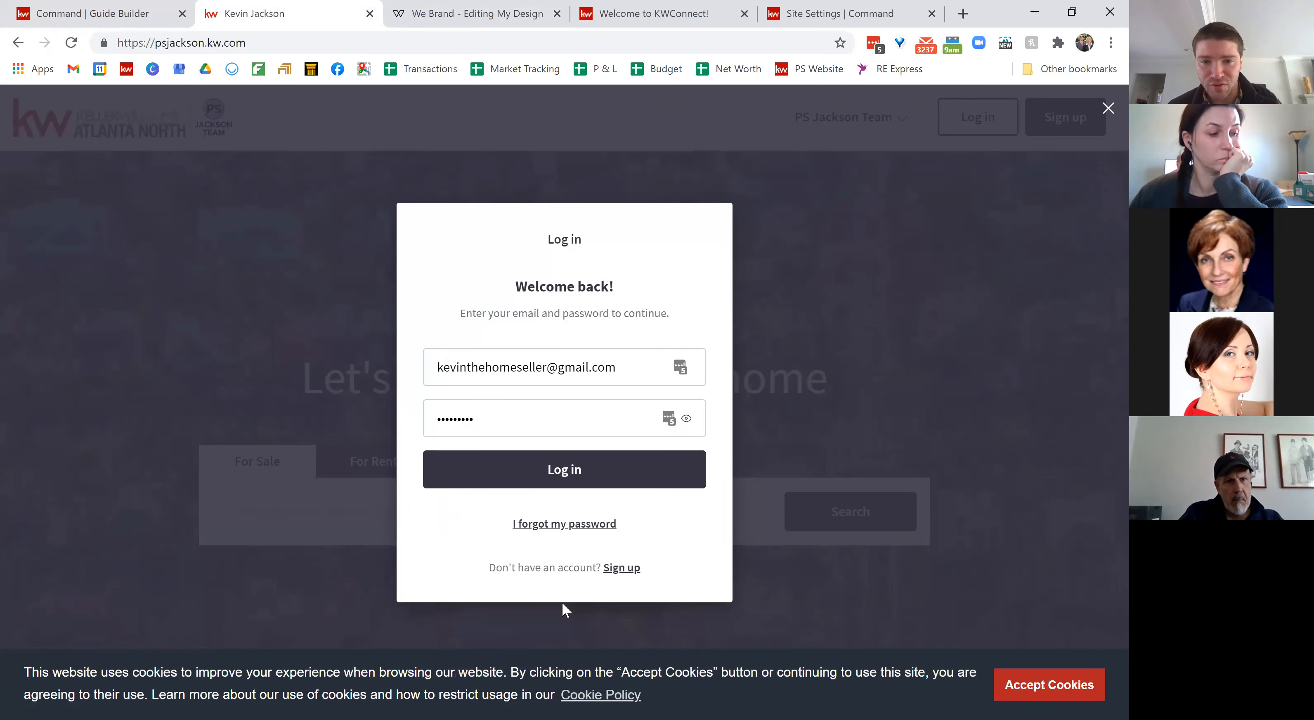
pyautogui.click(594, 467)
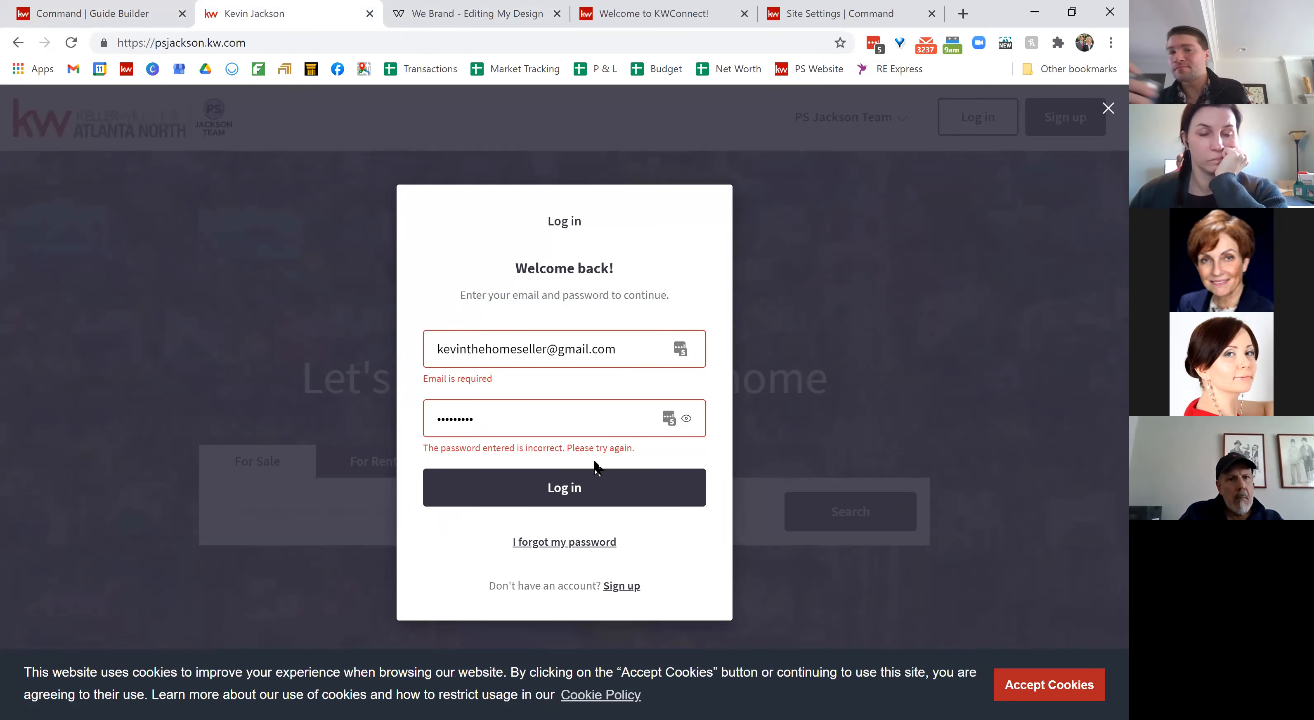
pyautogui.click(669, 424)
pyautogui.click(575, 538)
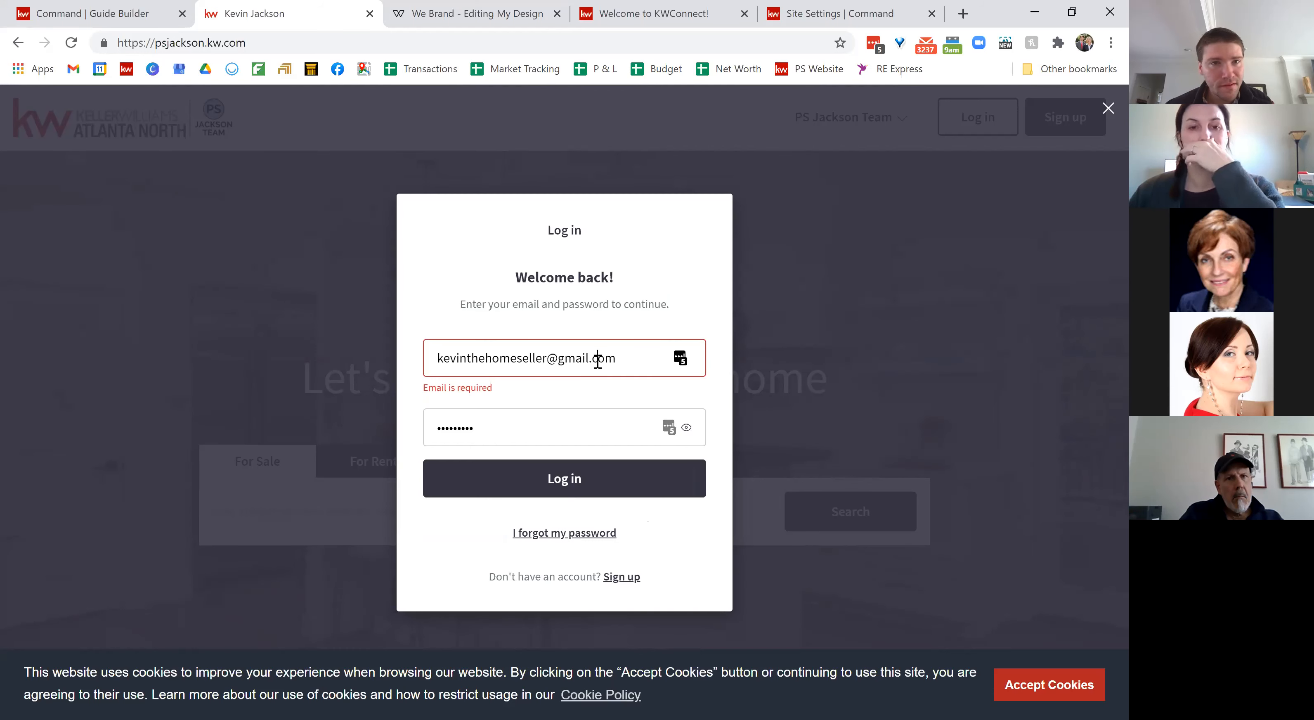
pyautogui.click(680, 358)
pyautogui.click(527, 479)
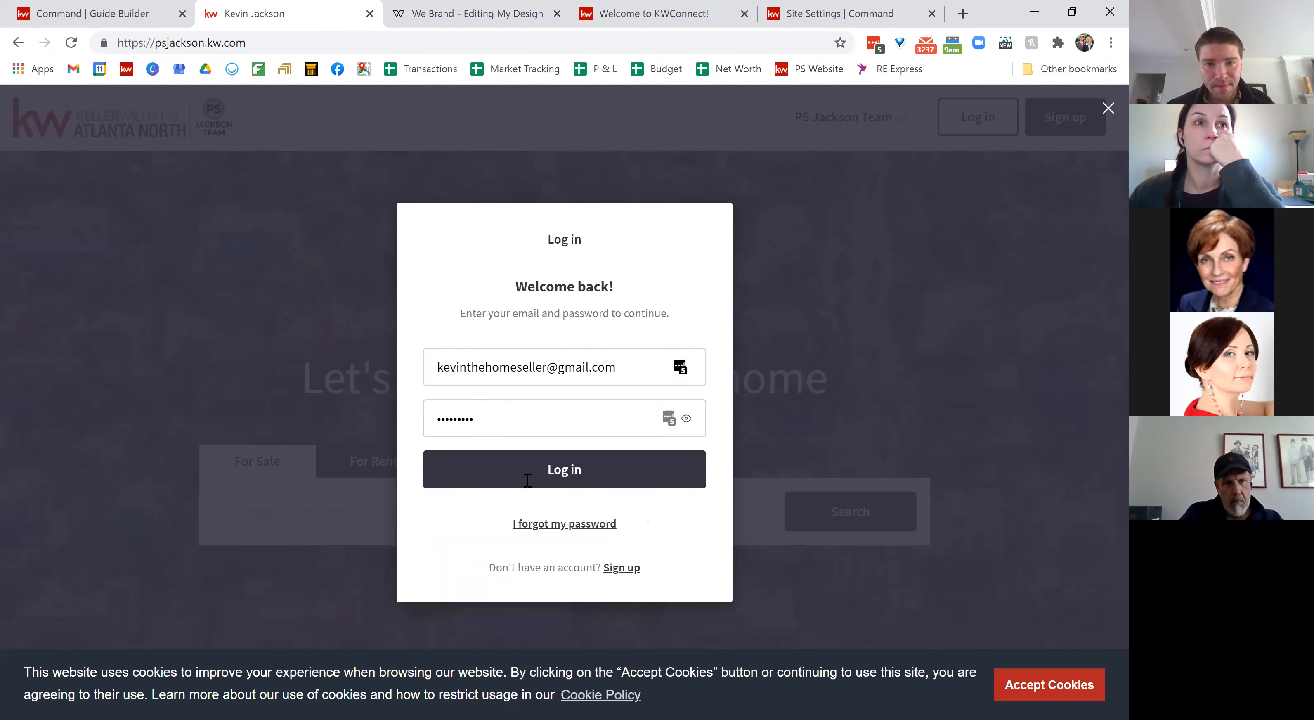
pyautogui.click(545, 476)
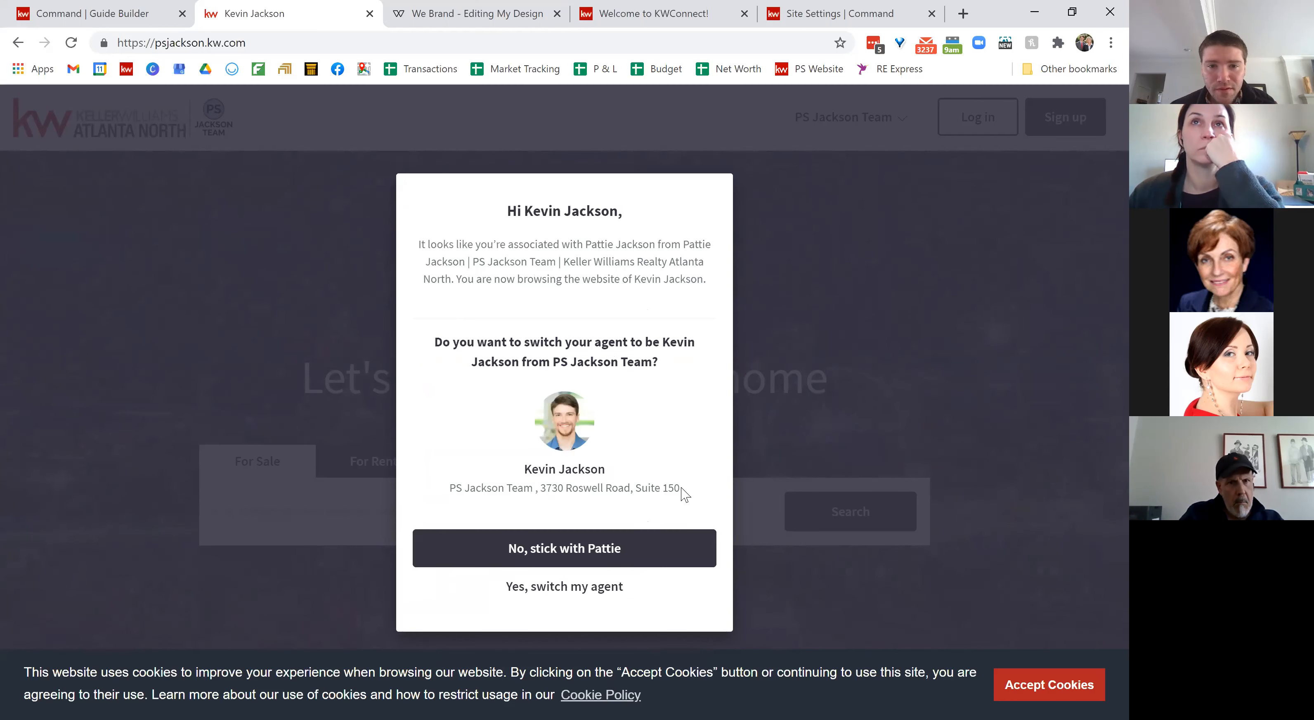
pyautogui.click(554, 553)
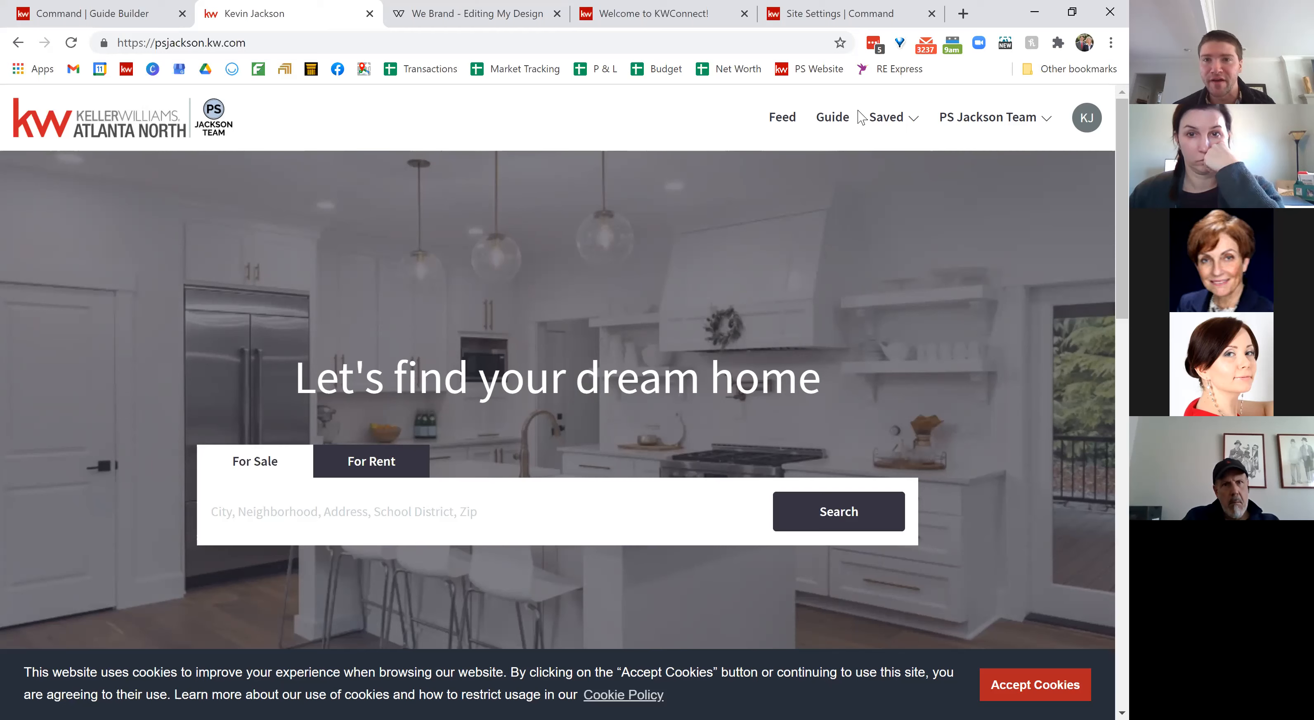
# Step: Preview the selling timeline guide on the agent site, then open the Selling guide in Guide Builder
pyautogui.click(836, 124)
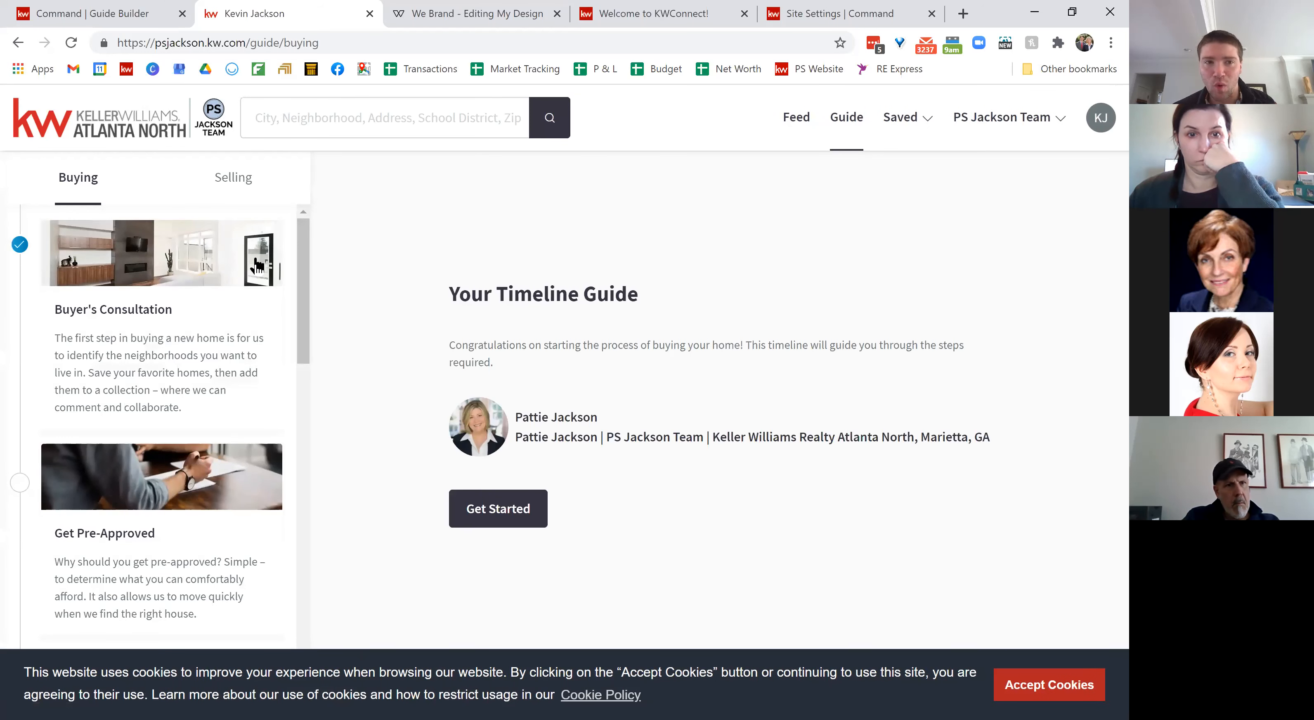
pyautogui.click(234, 192)
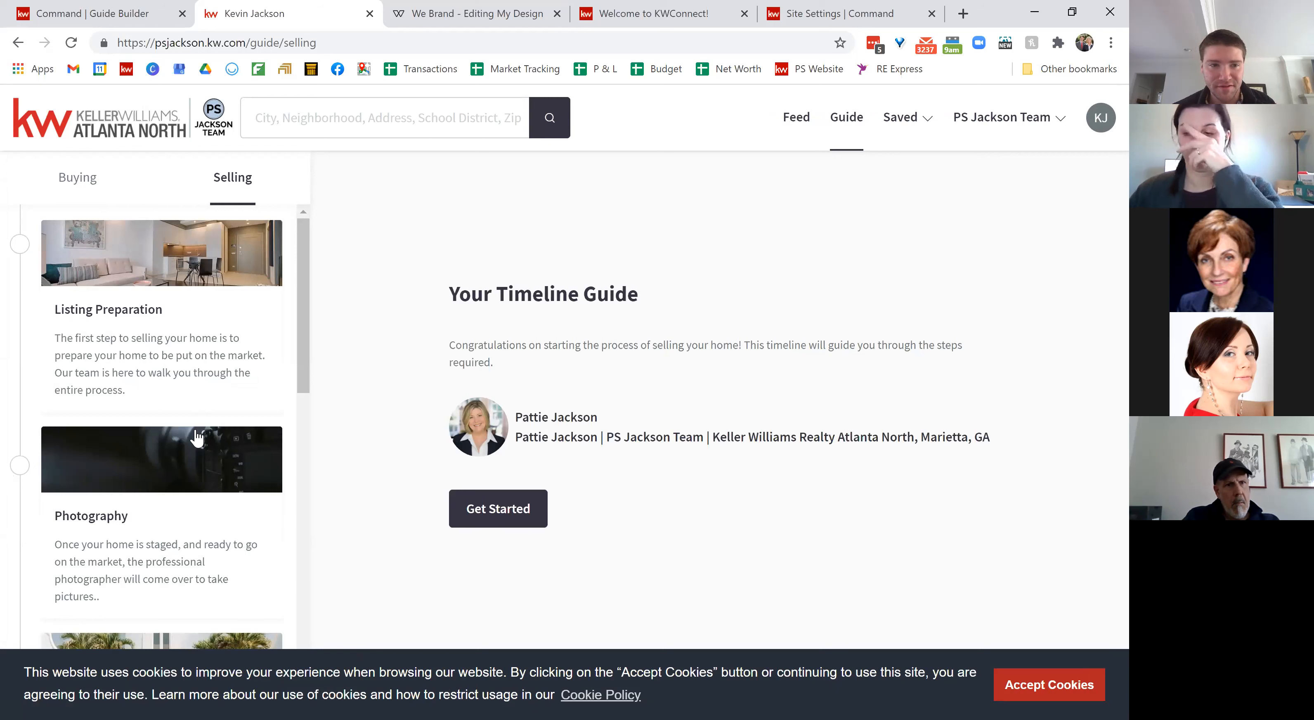
pyautogui.scroll(-2, 197, 437)
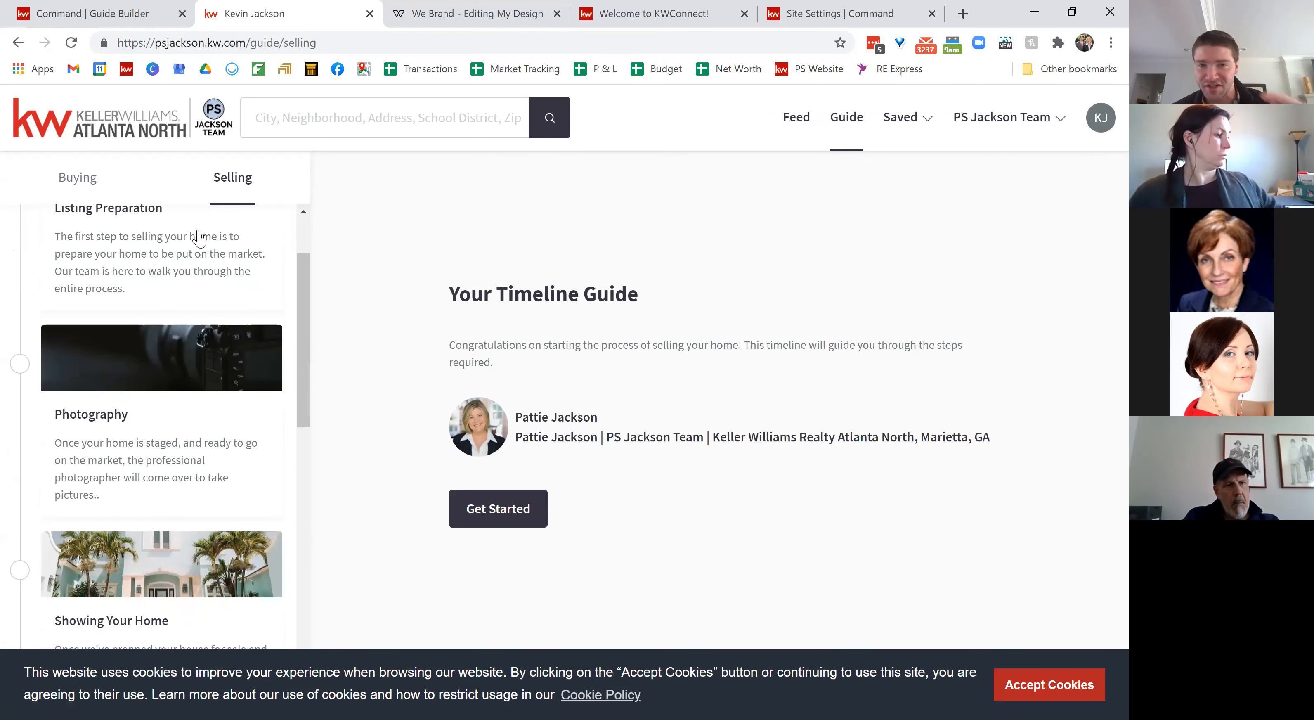
pyautogui.scroll(-3, 199, 235)
pyautogui.scroll(5, 199, 236)
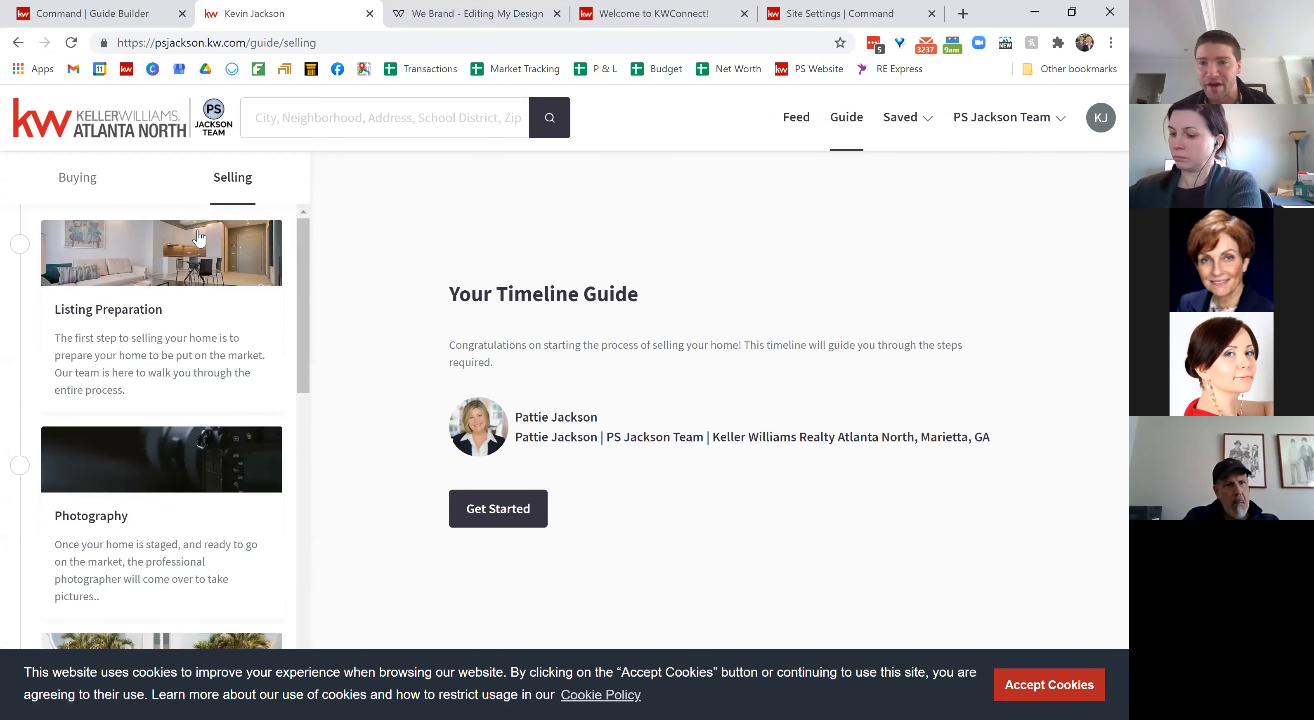
pyautogui.click(118, 15)
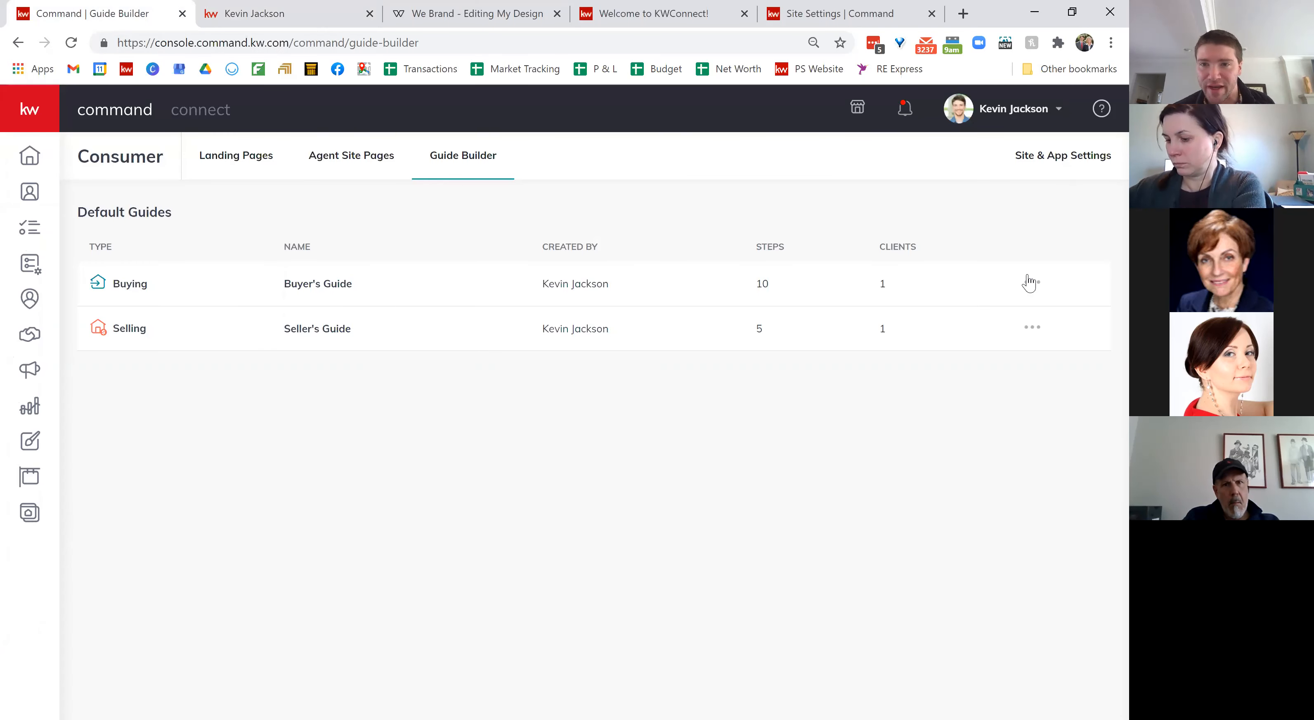
pyautogui.click(980, 321)
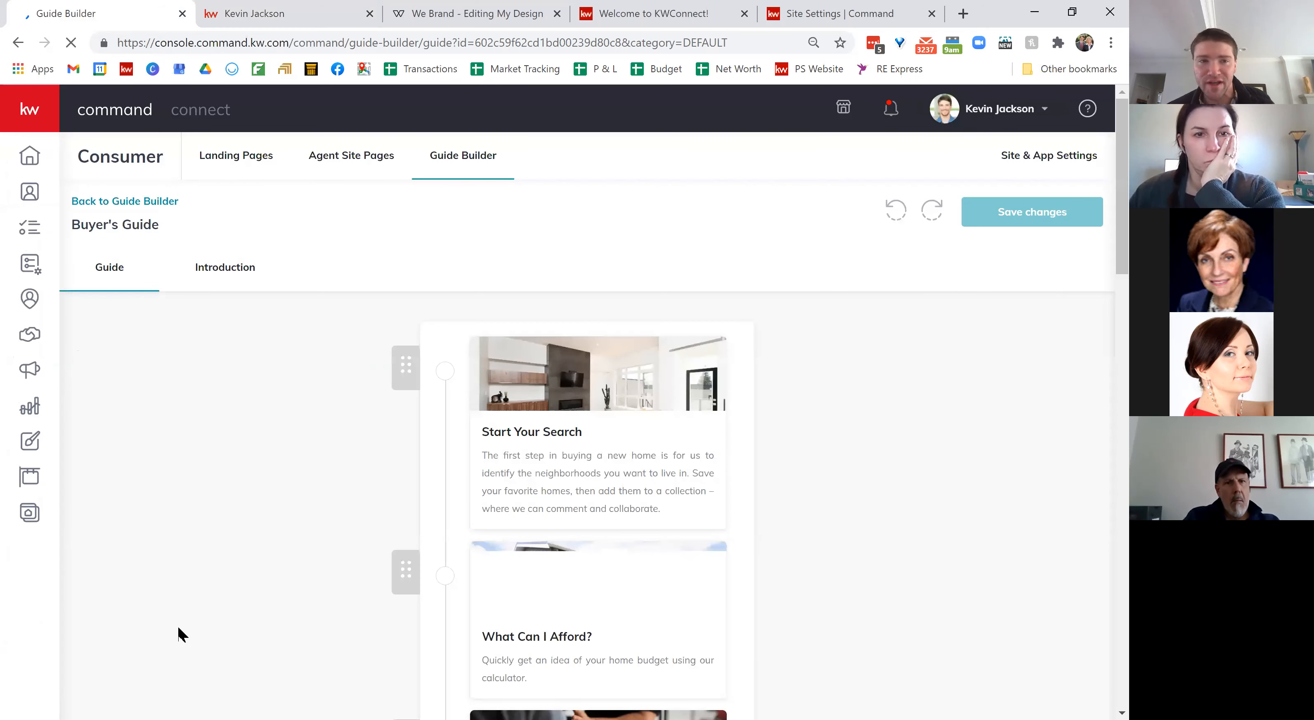
pyautogui.scroll(-2, 182, 632)
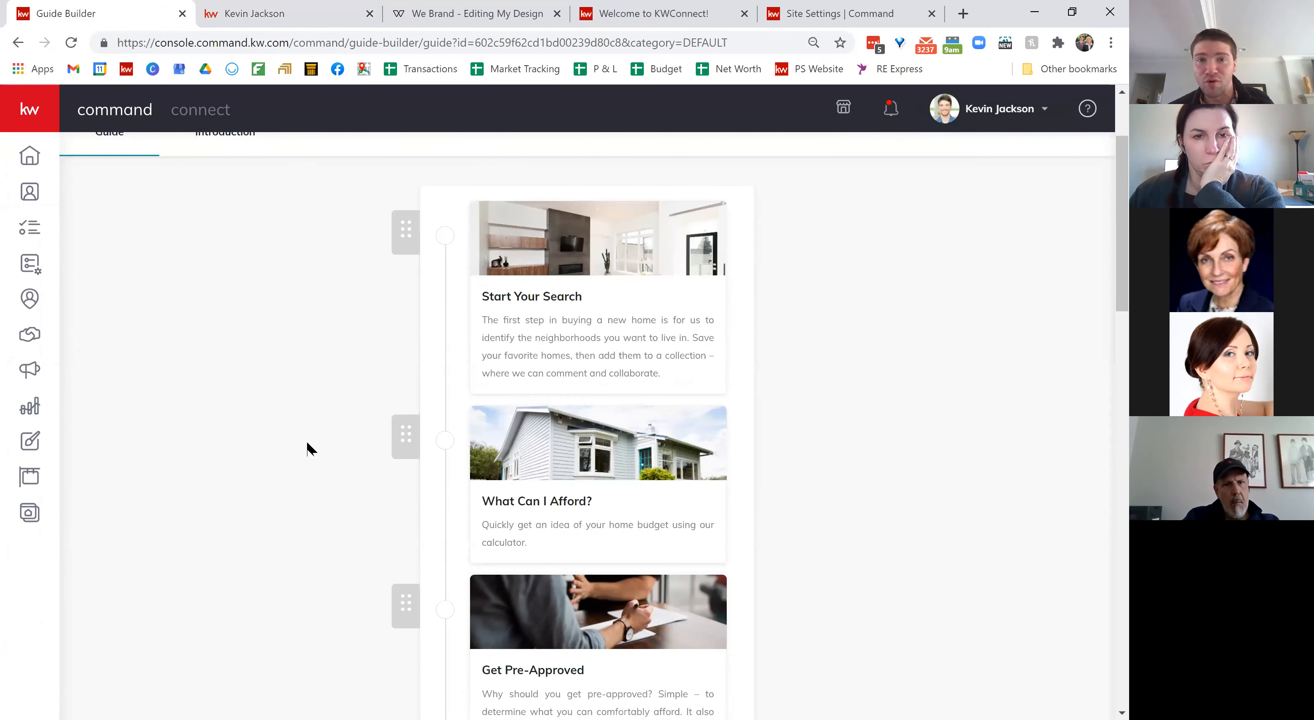
# Step: In the buying guide, complete Get Pre-Approved with 'I already have financing' and mark Tour Homes completed
pyautogui.click(290, 15)
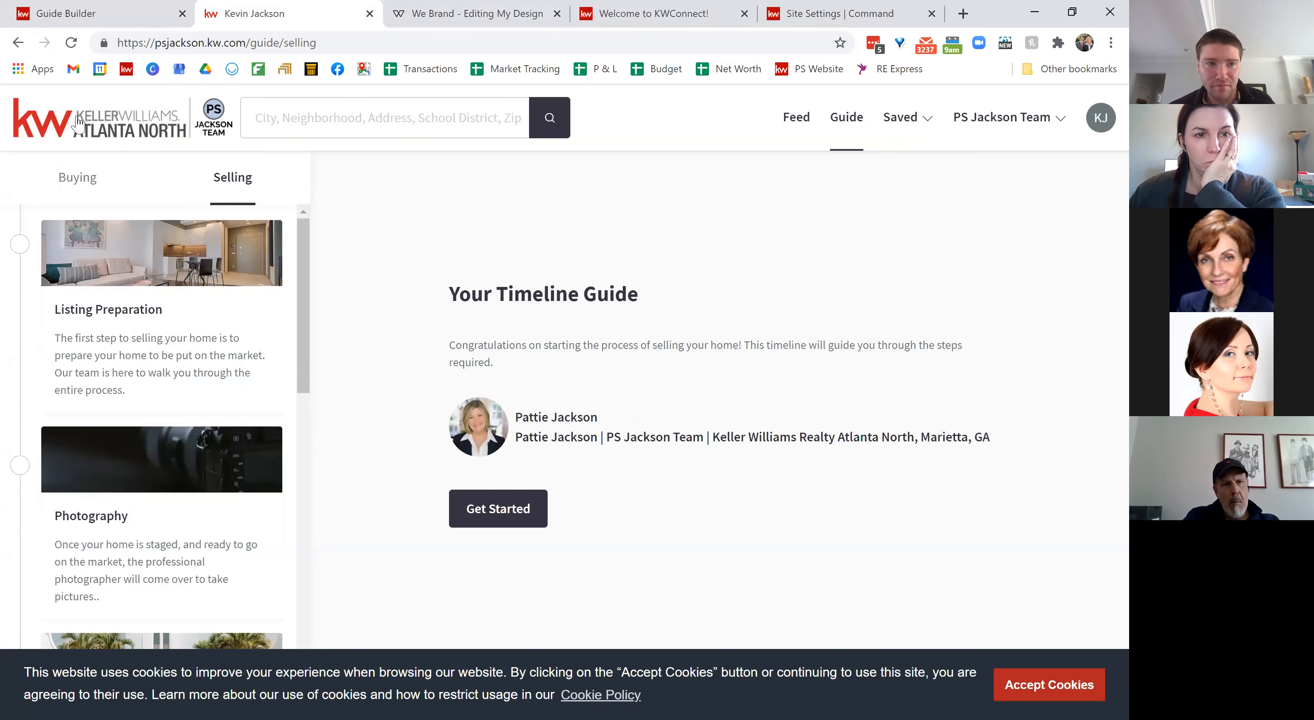
pyautogui.click(80, 177)
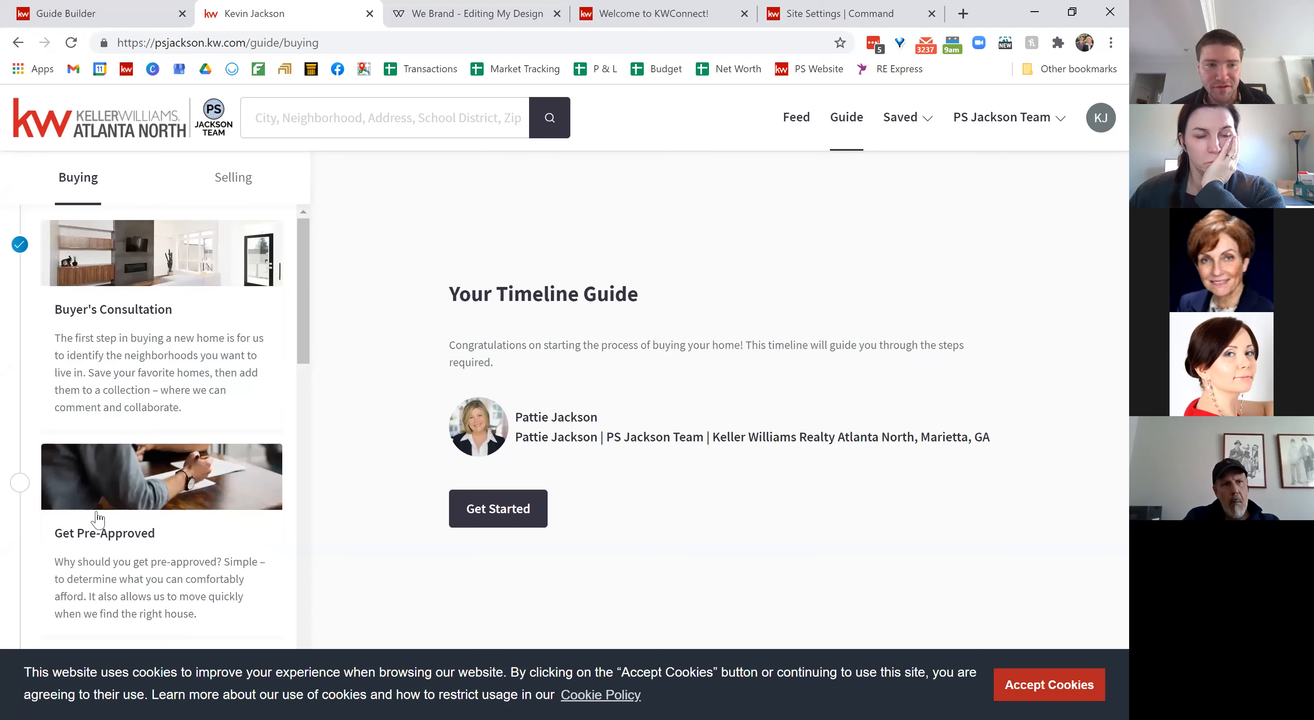
pyautogui.click(125, 523)
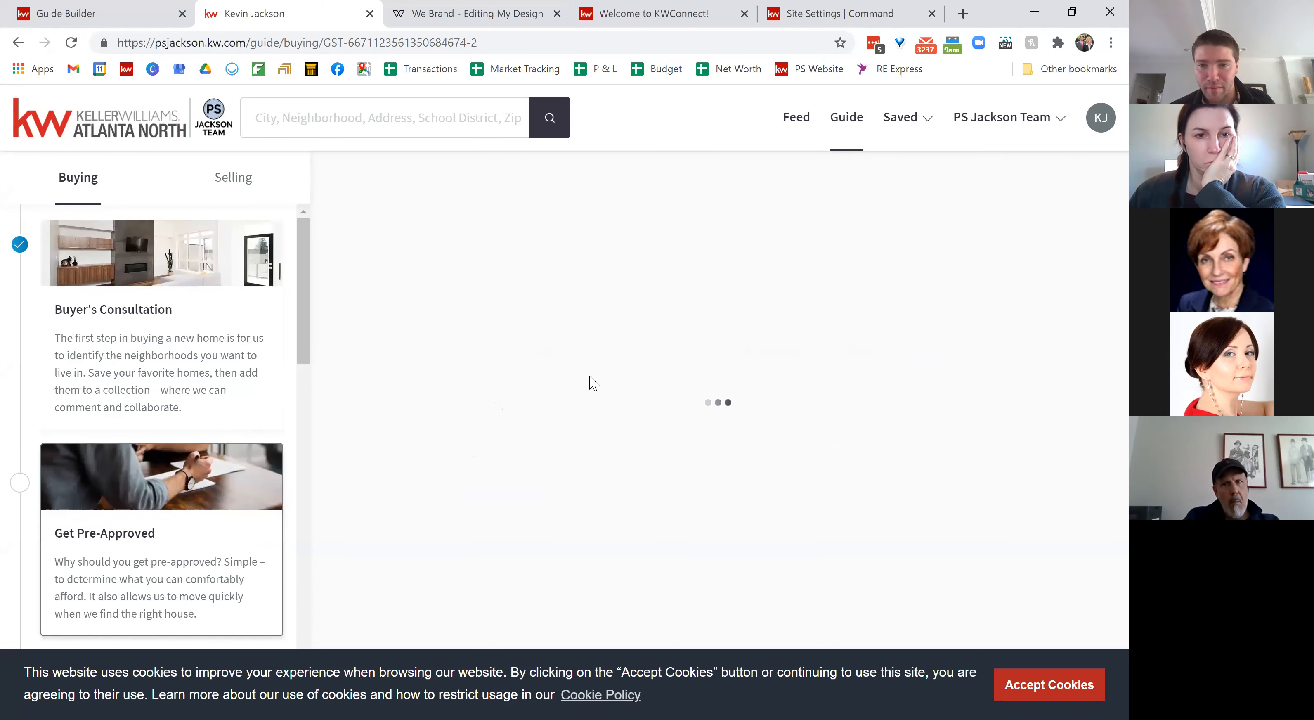
pyautogui.click(1100, 698)
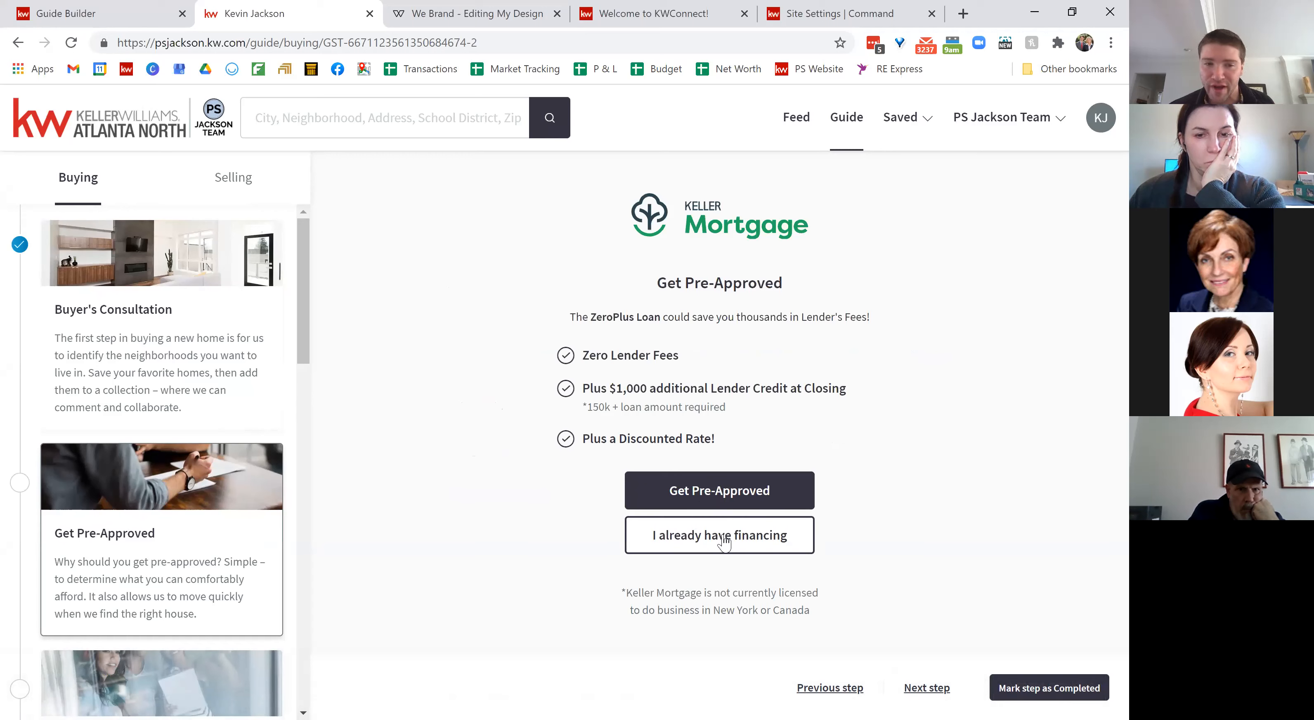
pyautogui.click(720, 536)
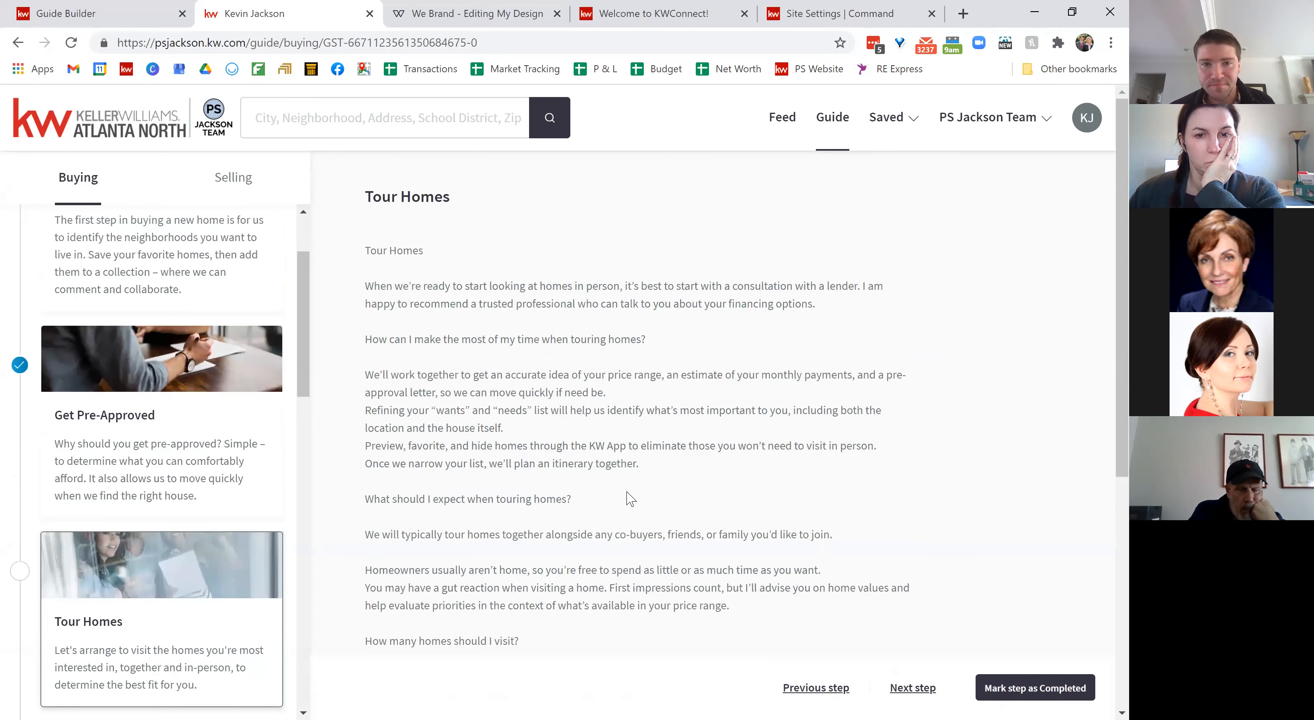
pyautogui.click(1026, 694)
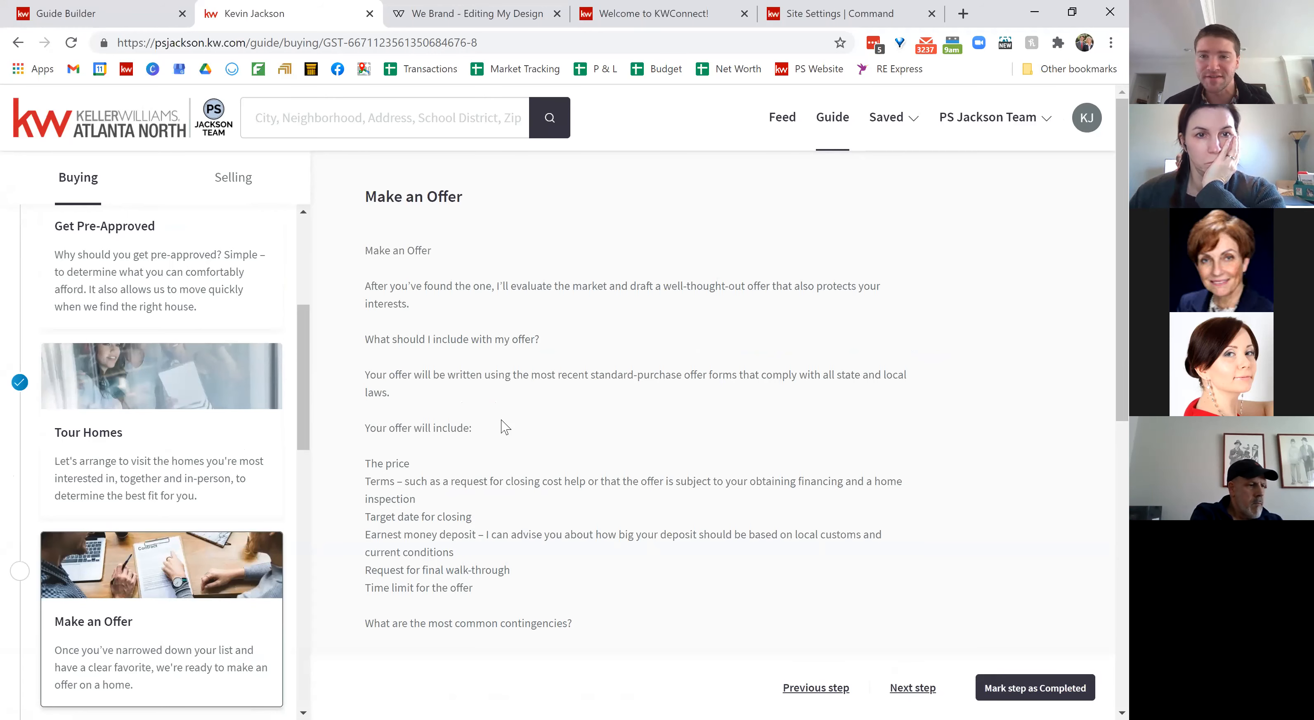
pyautogui.click(59, 7)
pyautogui.scroll(3, 713, 205)
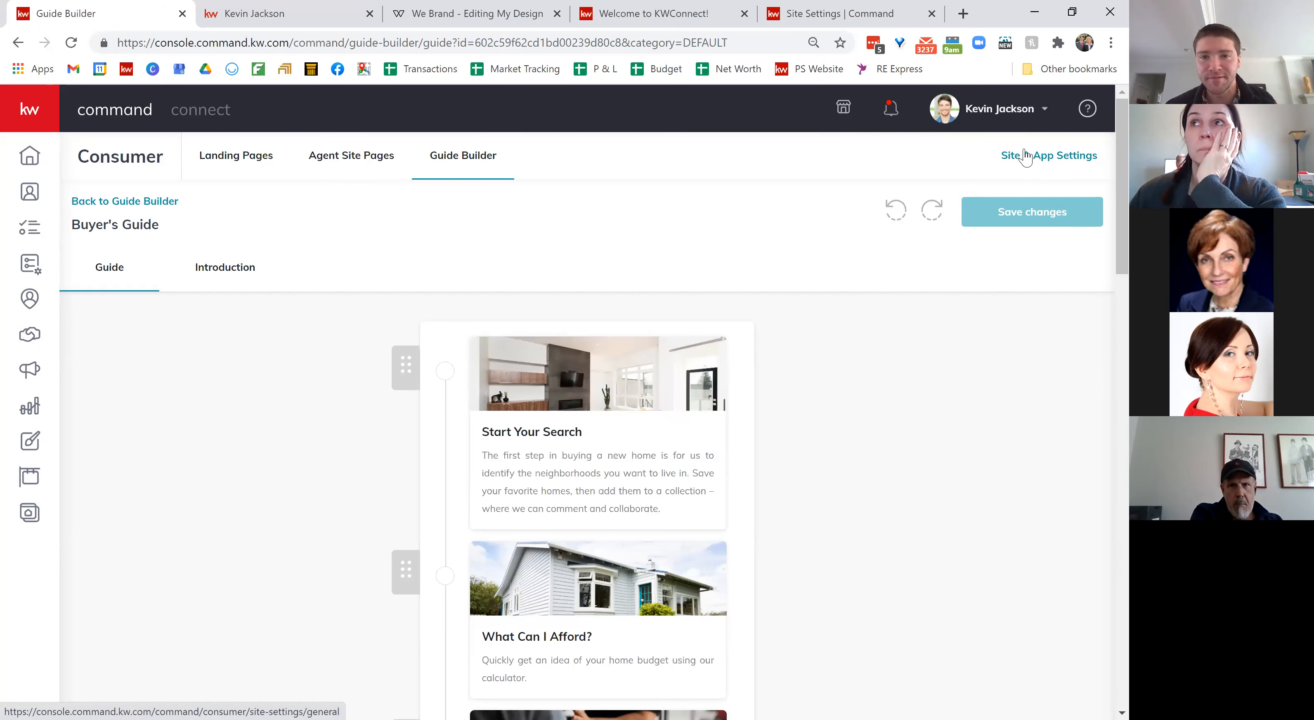
# Step: Under Site & App Settings > Agent Sites Options, choose 'I want to use the new KW Agent Sites' and submit
pyautogui.click(1053, 156)
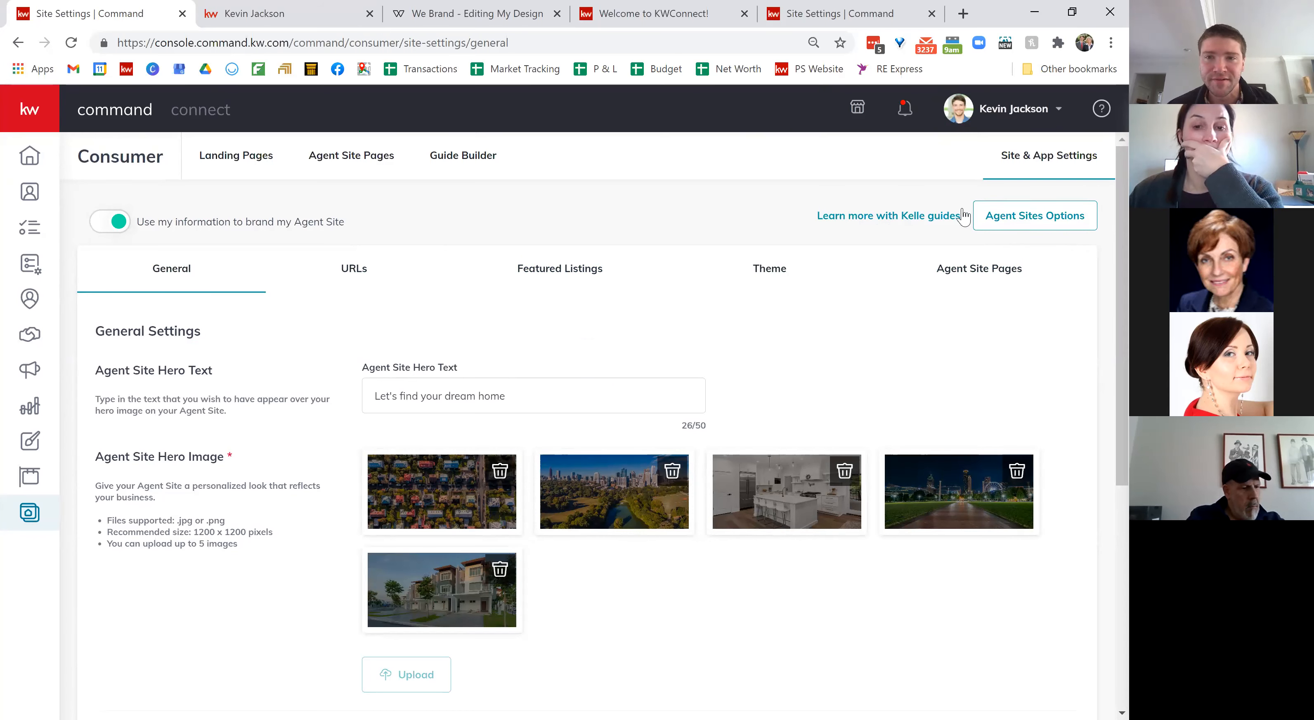
pyautogui.click(1007, 219)
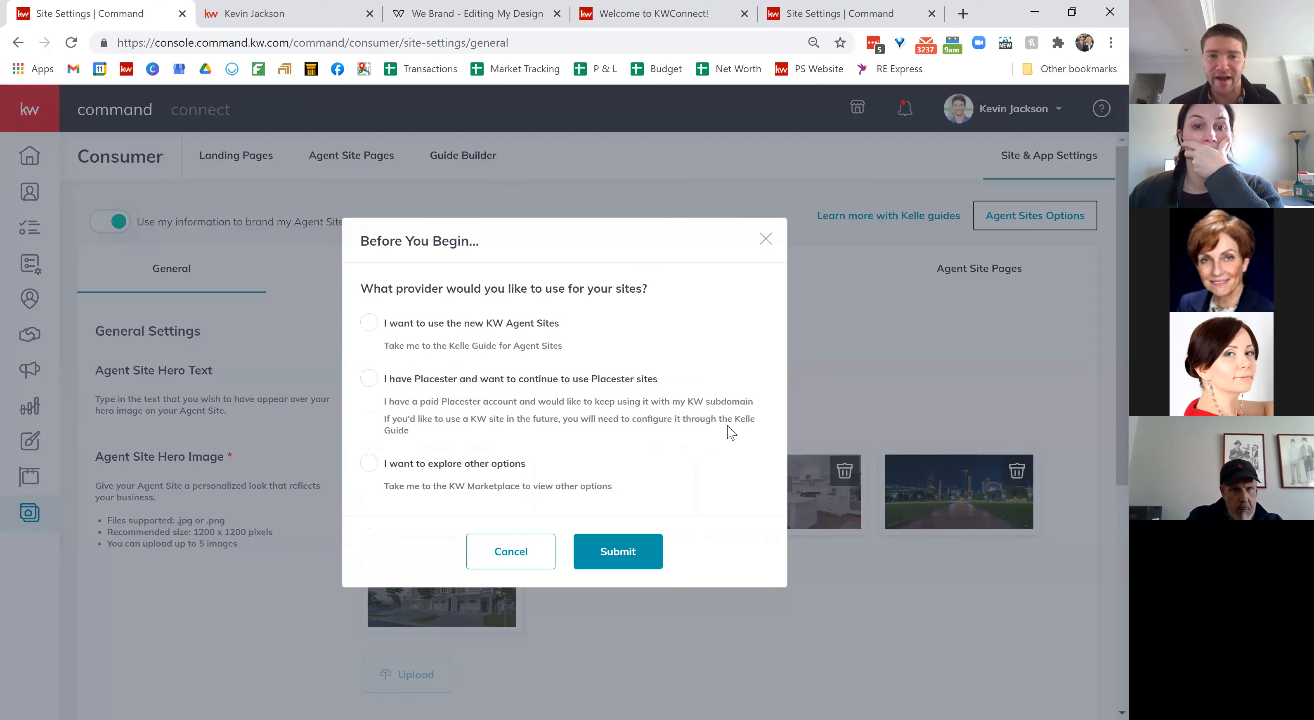
pyautogui.click(370, 323)
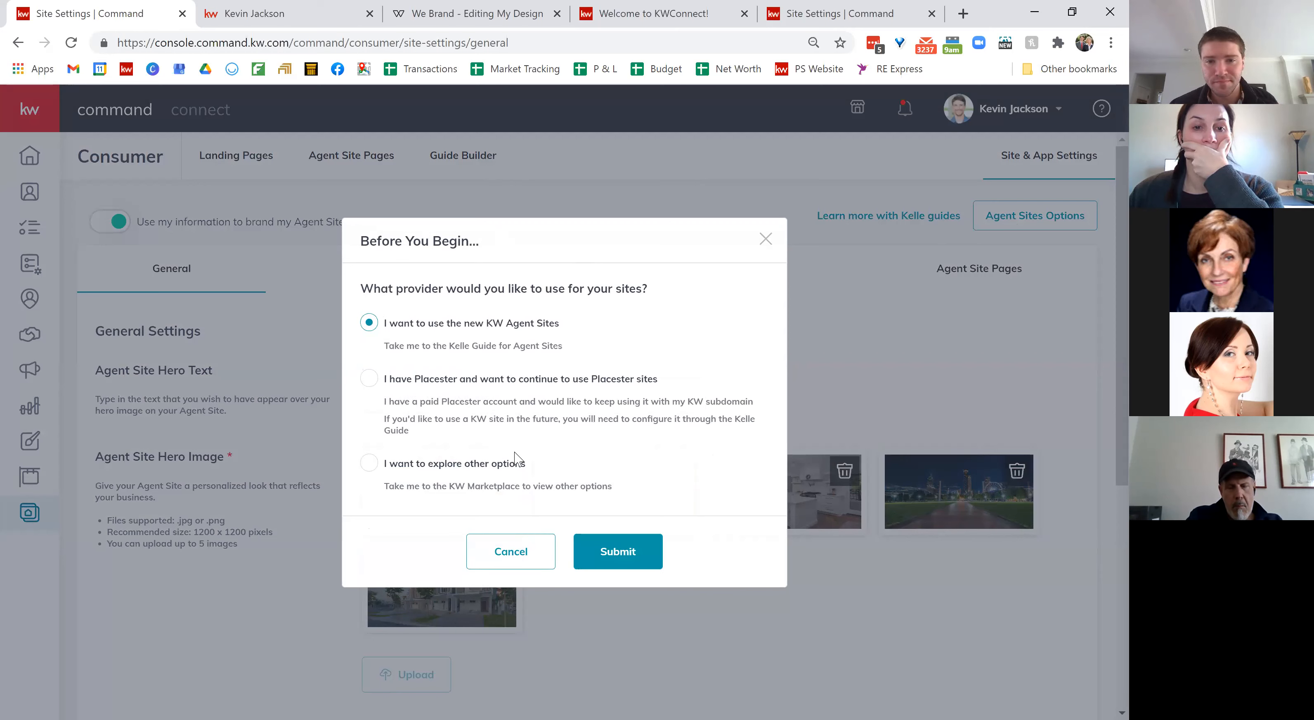
pyautogui.click(629, 553)
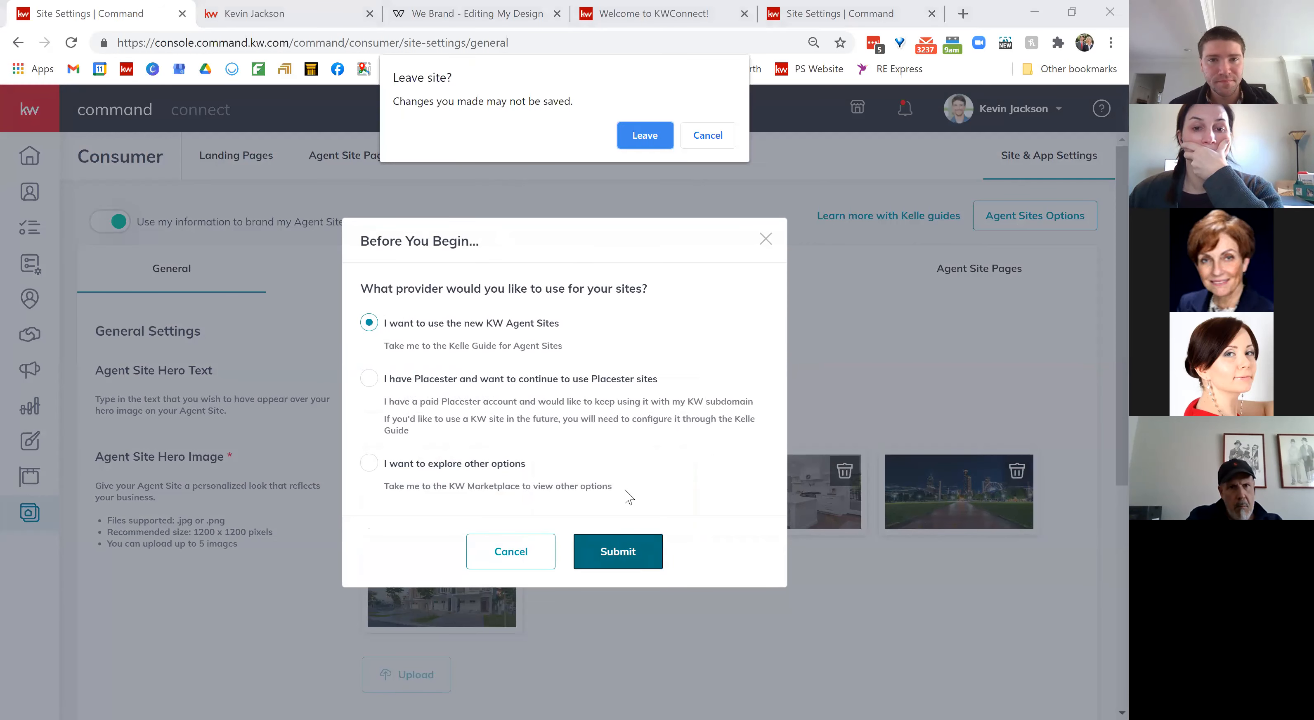
# Step: Leave the settings page, start the Agent Sites guide and acknowledge the compliance reminder
pyautogui.click(644, 135)
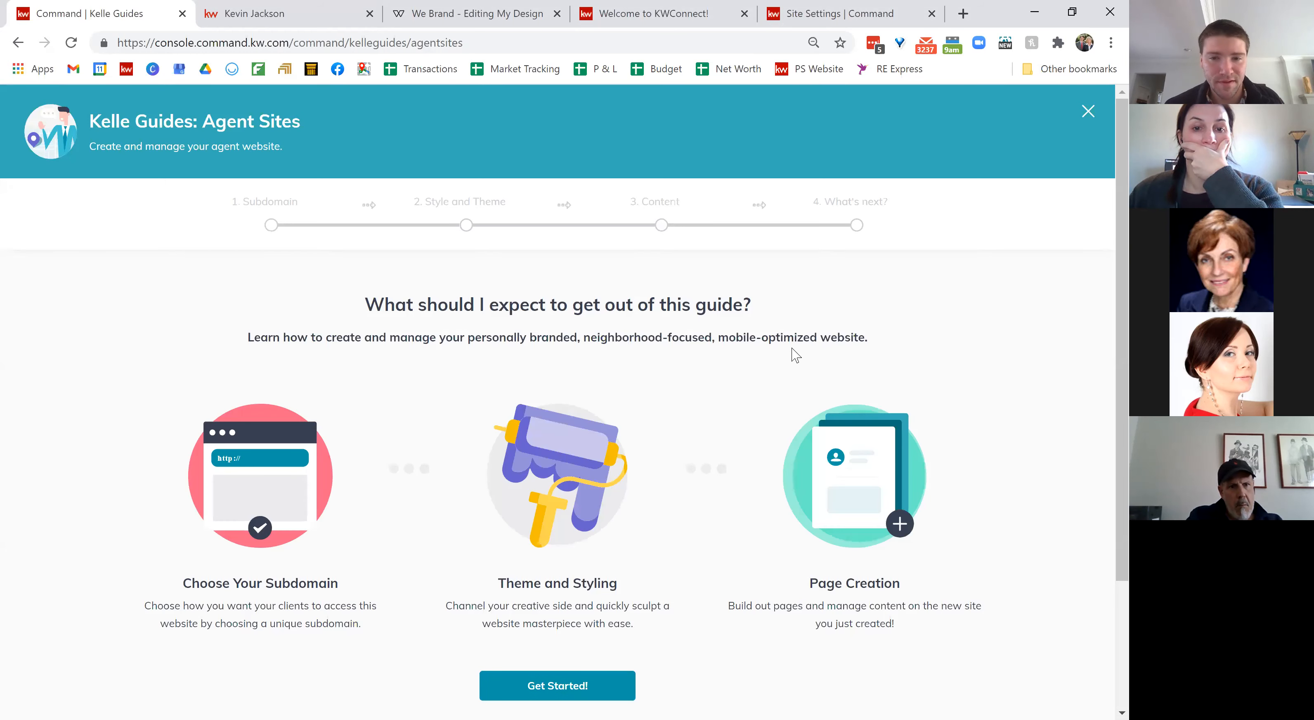
pyautogui.scroll(-2, 796, 355)
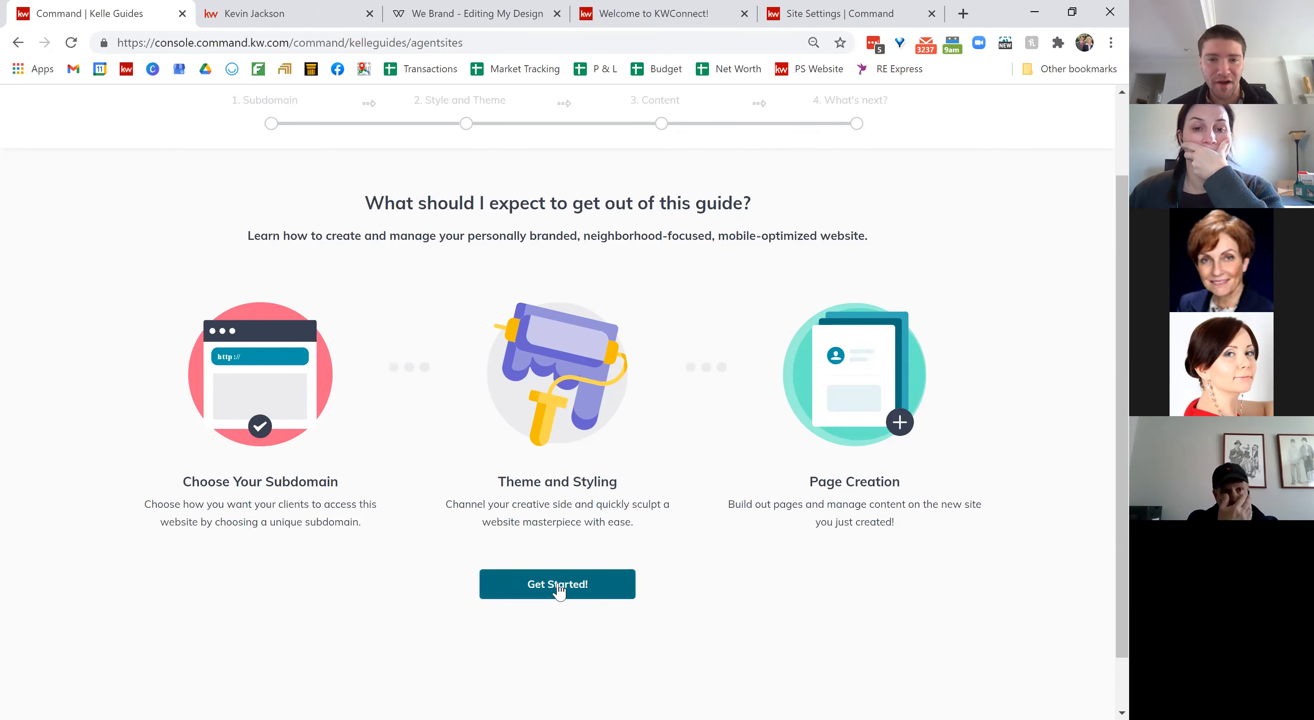
pyautogui.click(575, 592)
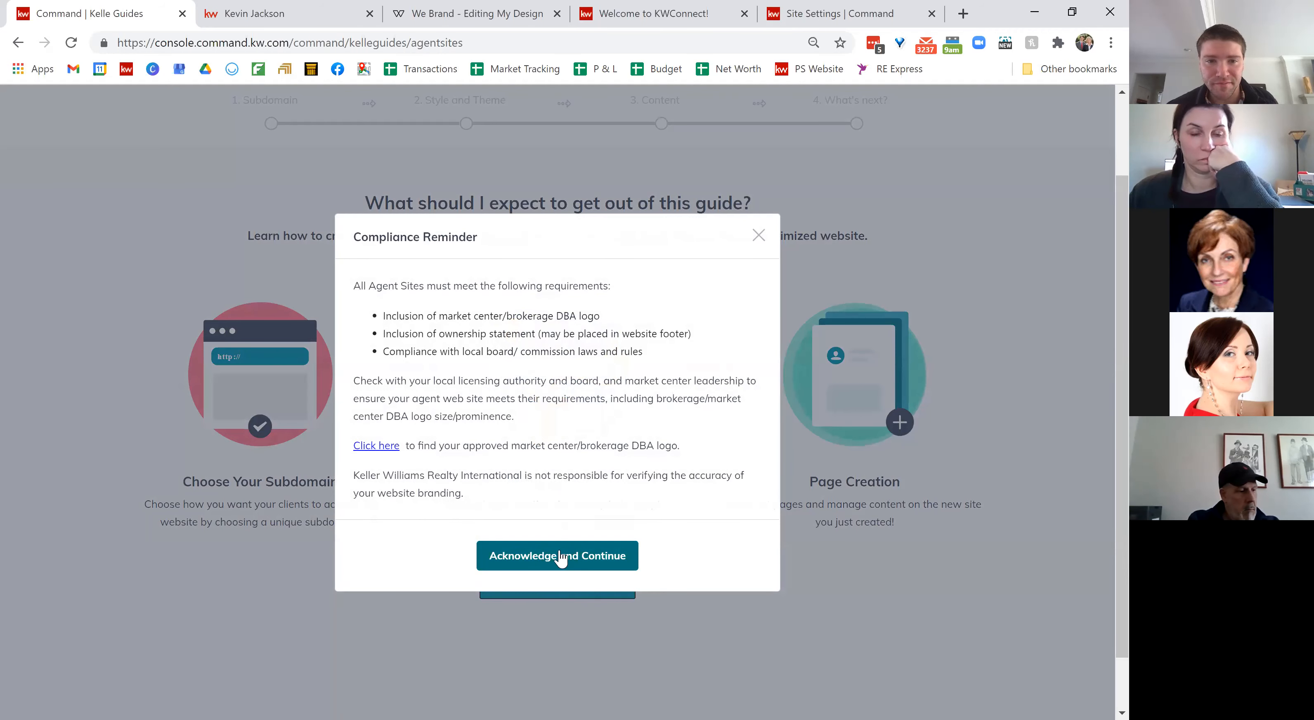
pyautogui.click(561, 558)
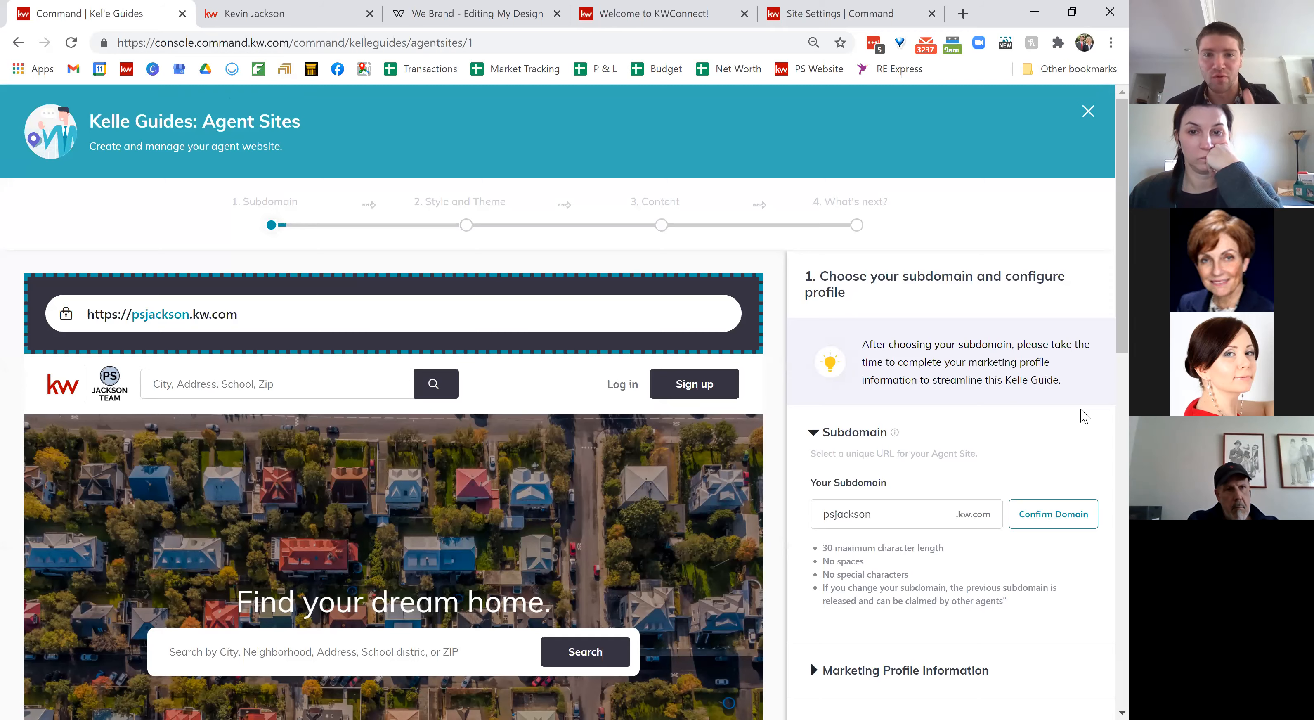
# Step: Replace the subdomain with the agent's own name and claim it as the kw.com domain
pyautogui.scroll(-2, 1083, 416)
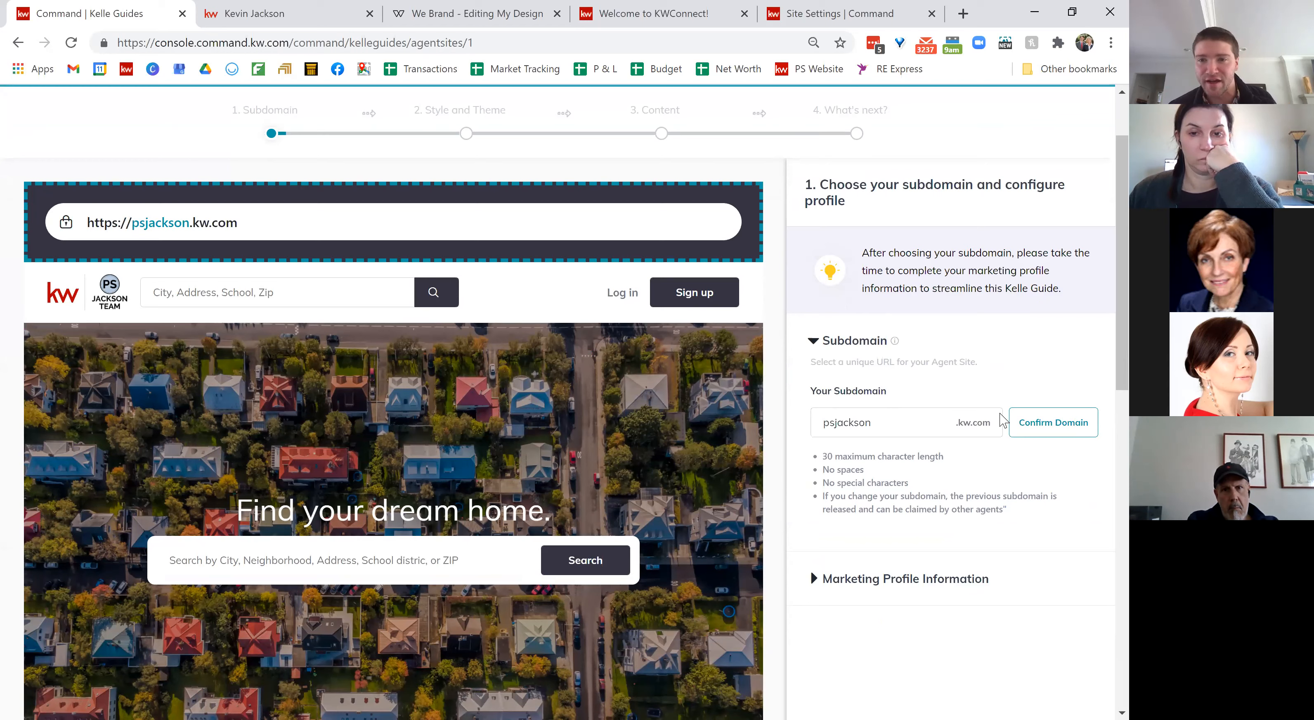
pyautogui.doubleClick(866, 428)
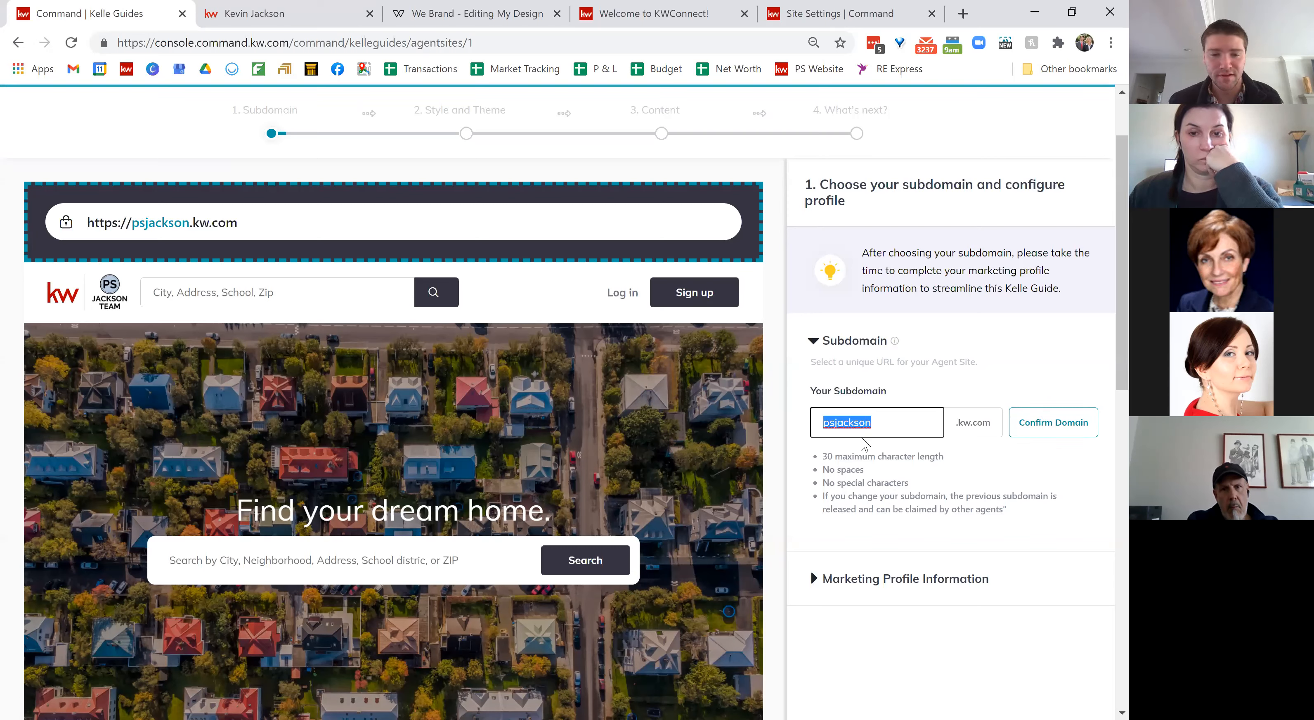
pyautogui.write('kevinjackson')
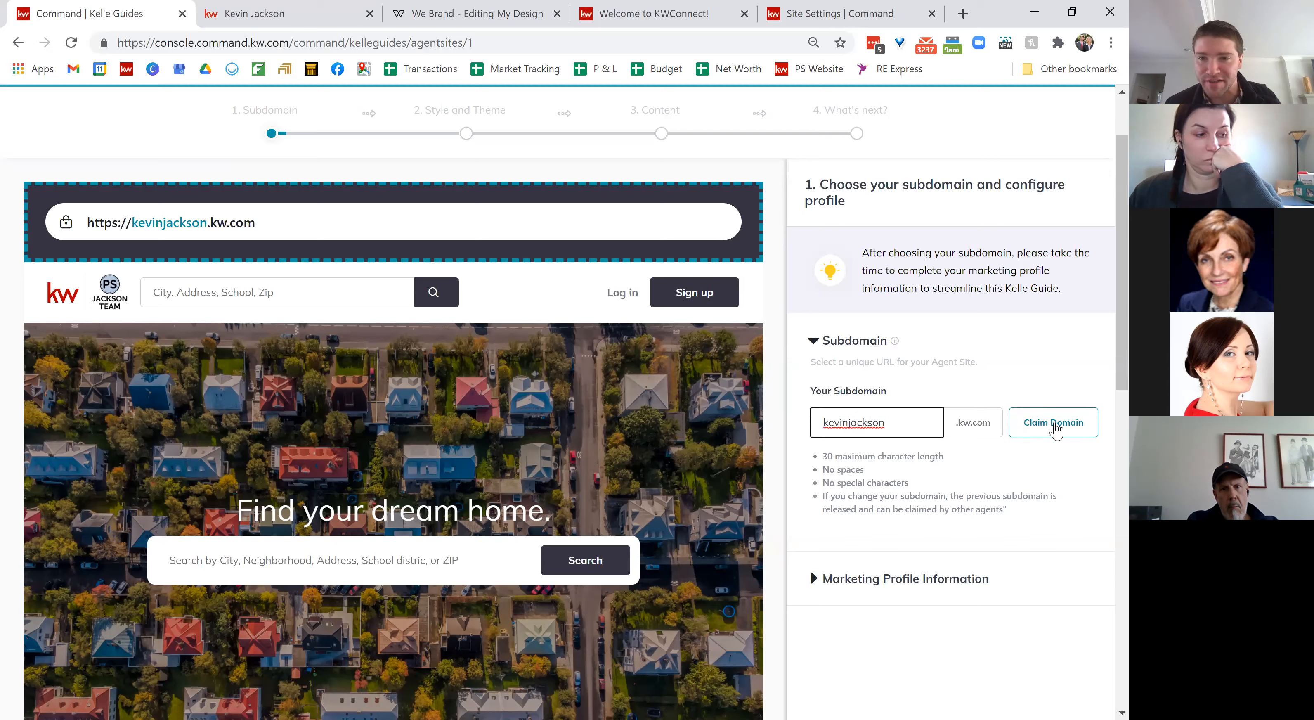
pyautogui.click(1056, 429)
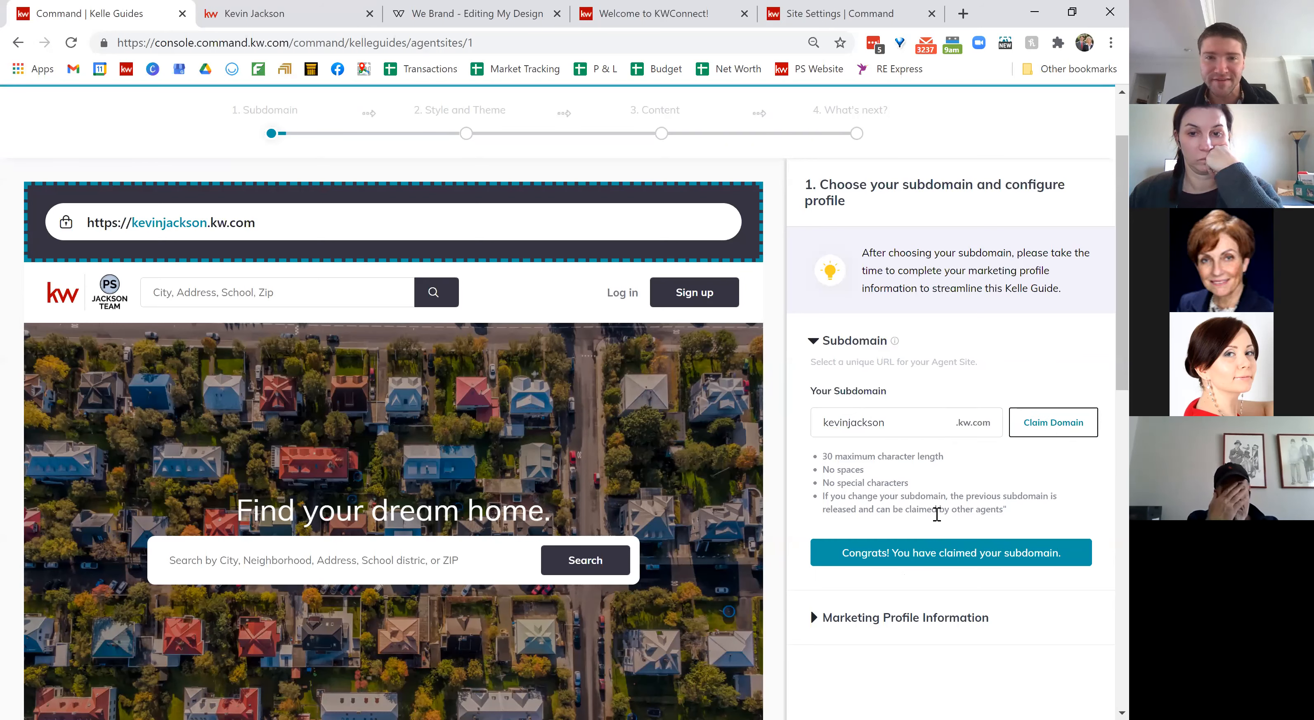
pyautogui.scroll(-1, 939, 577)
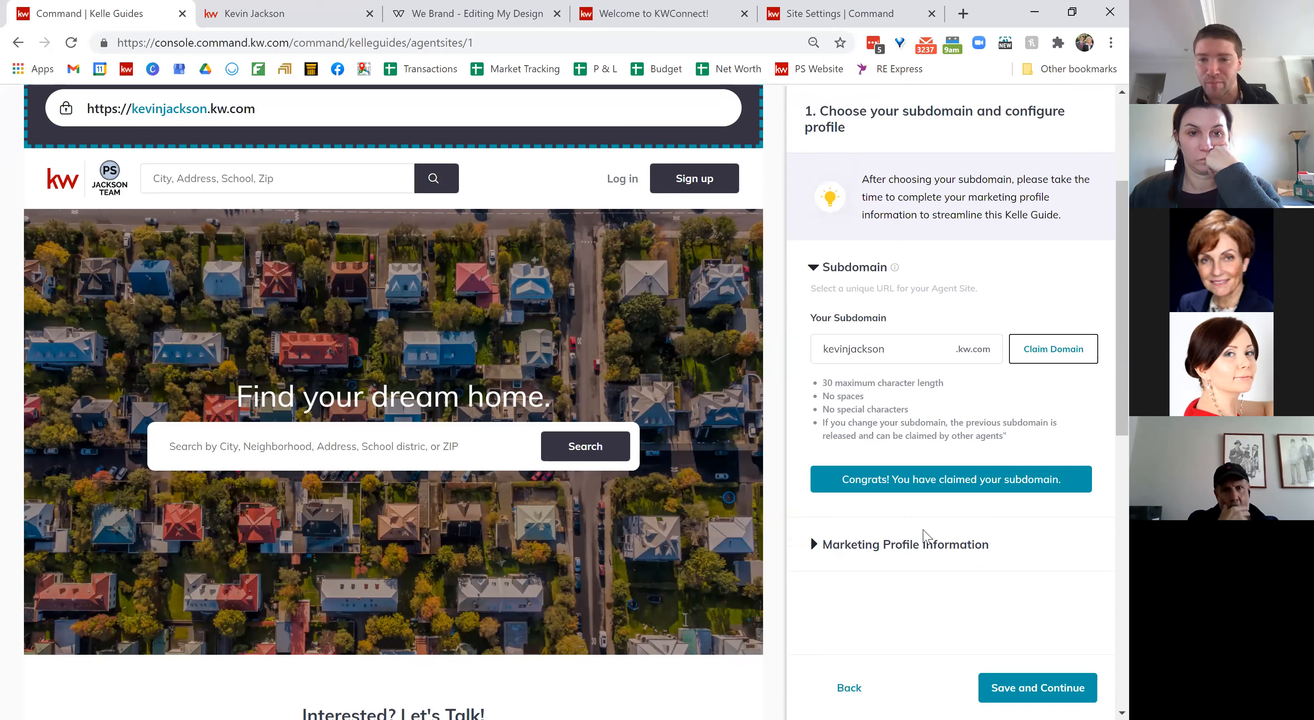
pyautogui.click(890, 553)
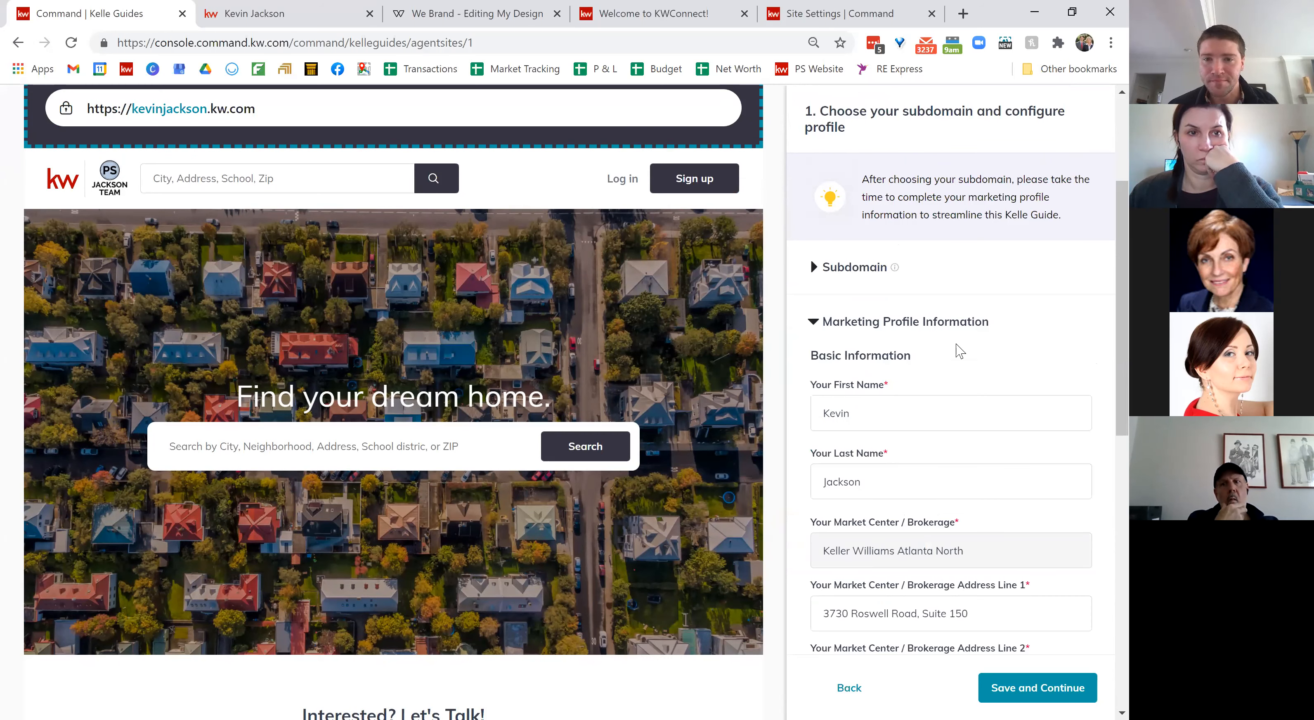
pyautogui.scroll(-2, 959, 347)
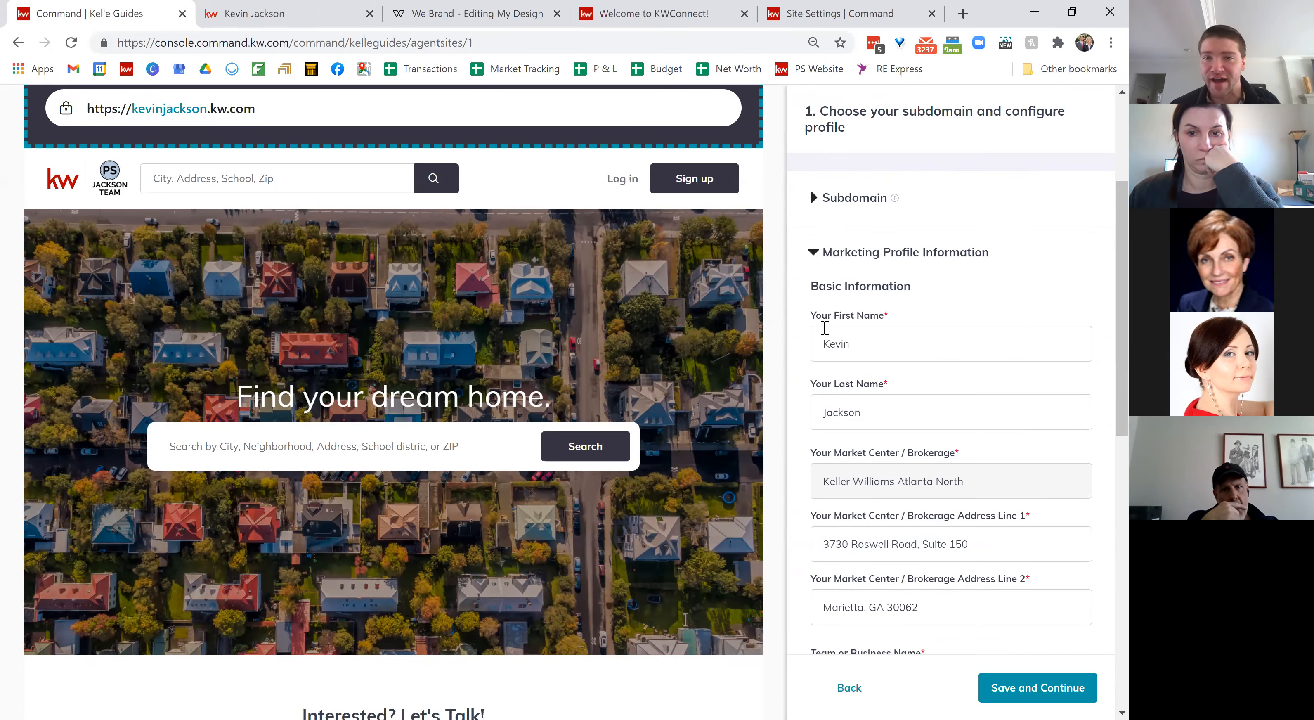
pyautogui.scroll(-2, 981, 383)
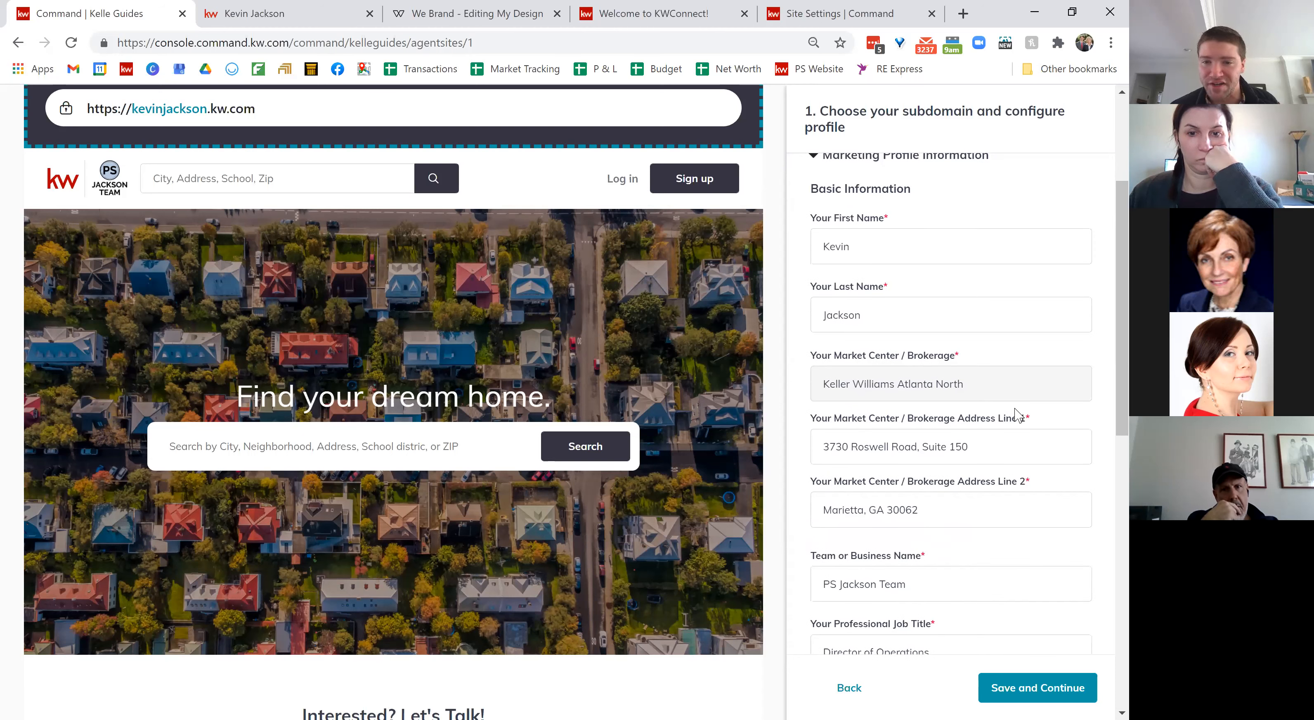
pyautogui.scroll(-3, 942, 435)
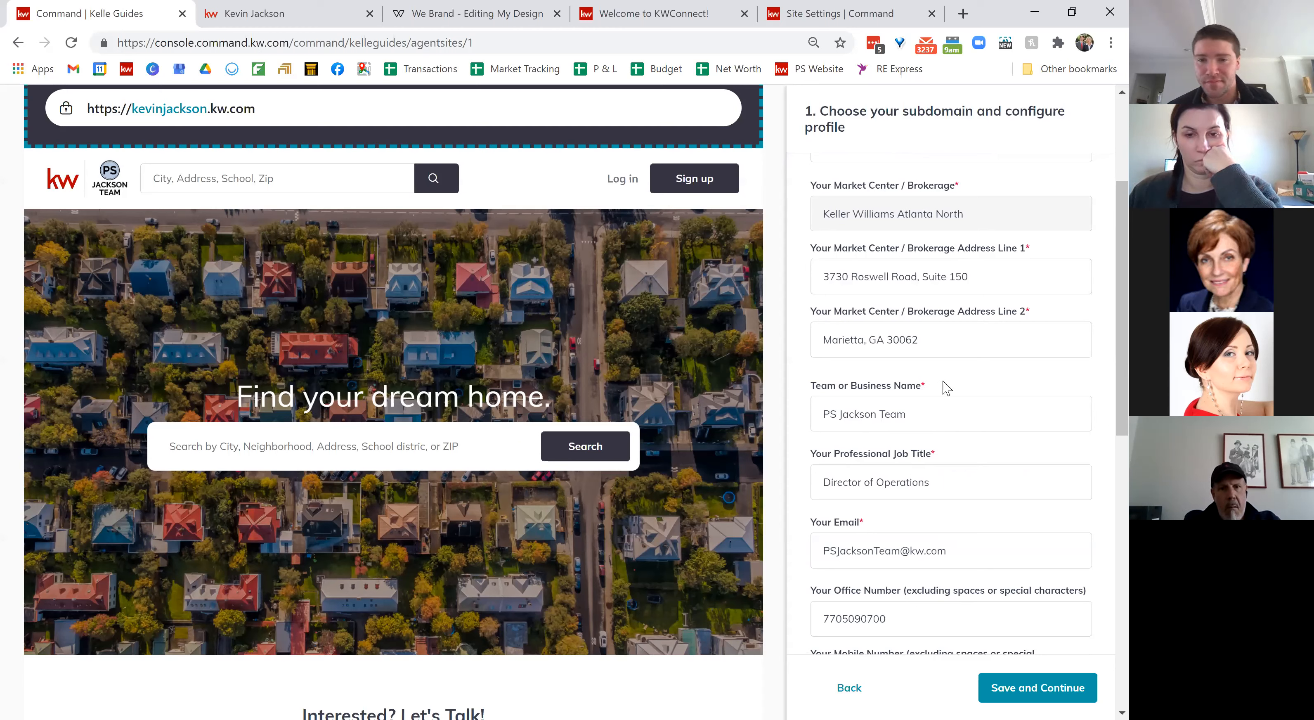
pyautogui.scroll(-1, 945, 387)
pyautogui.scroll(-3, 979, 468)
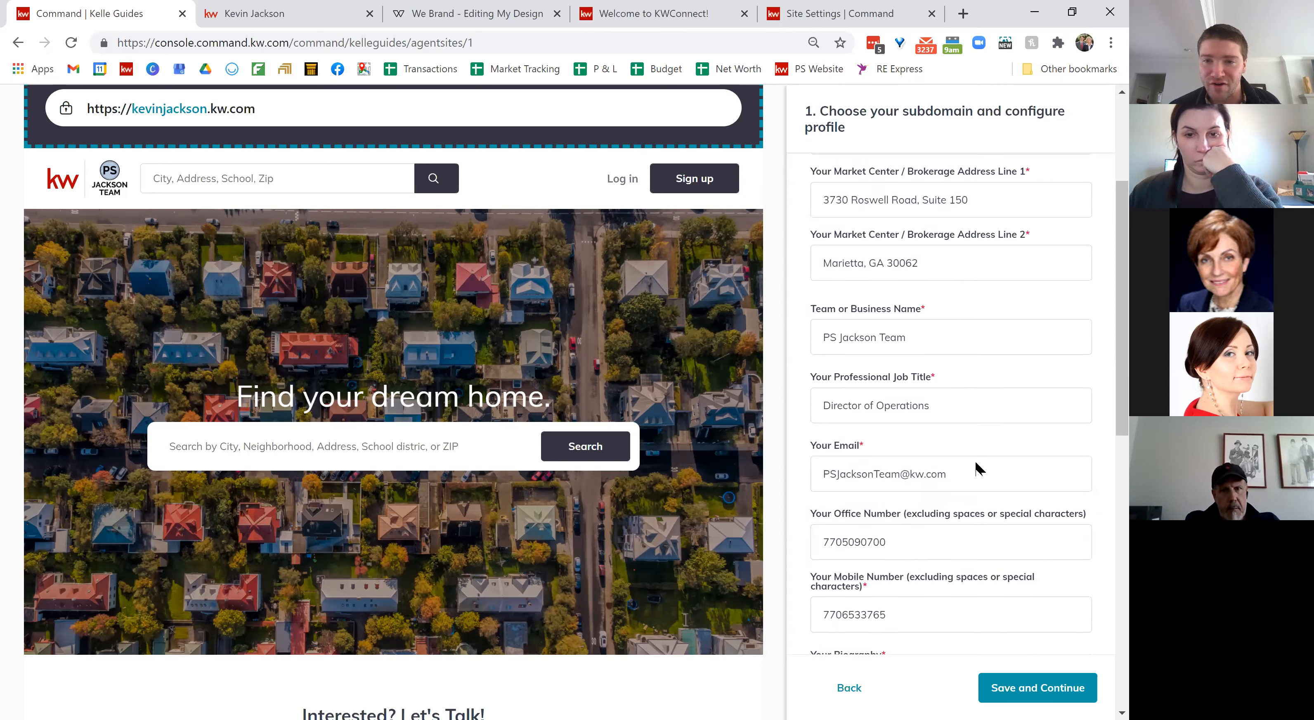
pyautogui.scroll(-1, 976, 463)
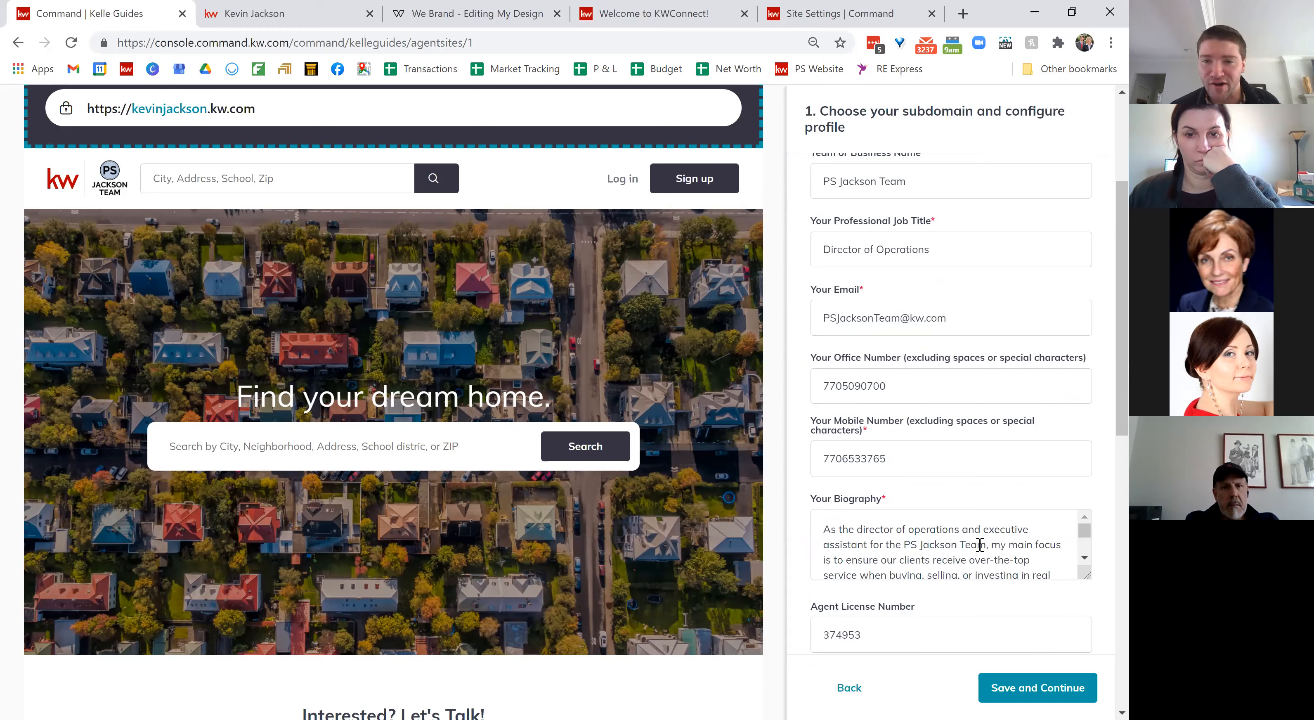
pyautogui.scroll(-5, 943, 540)
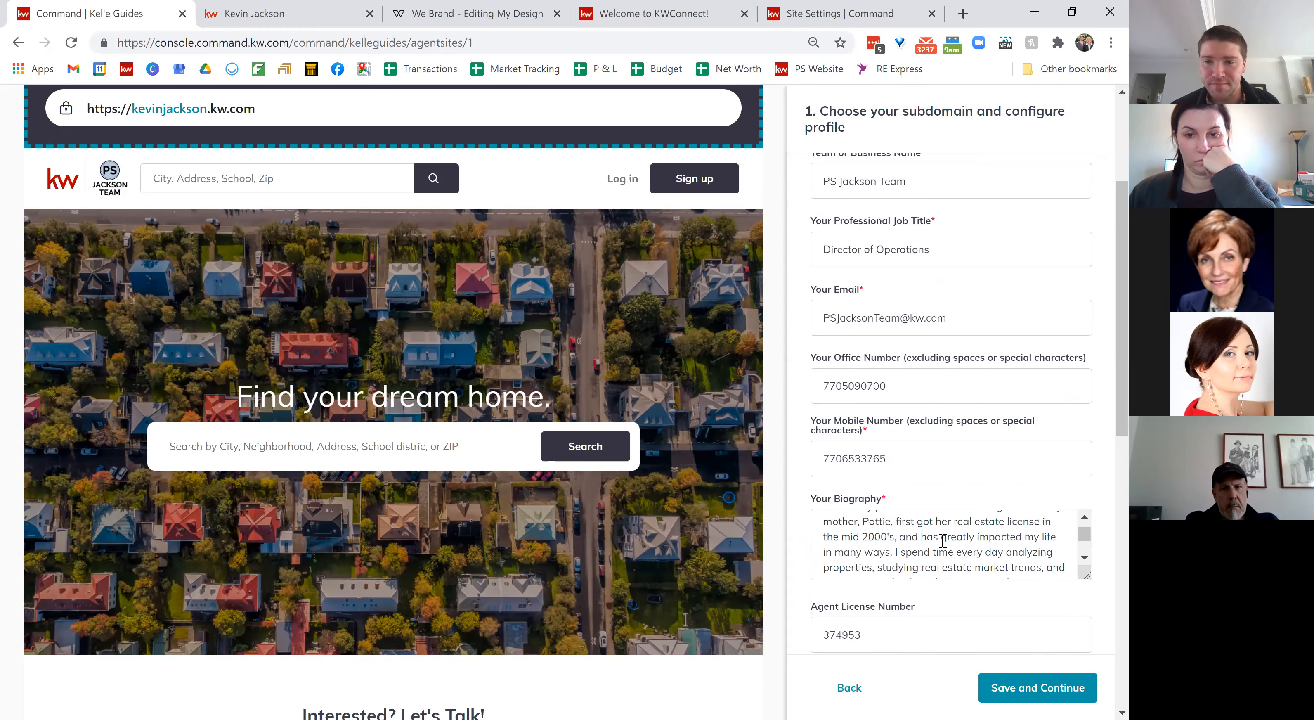
pyautogui.scroll(-3, 942, 540)
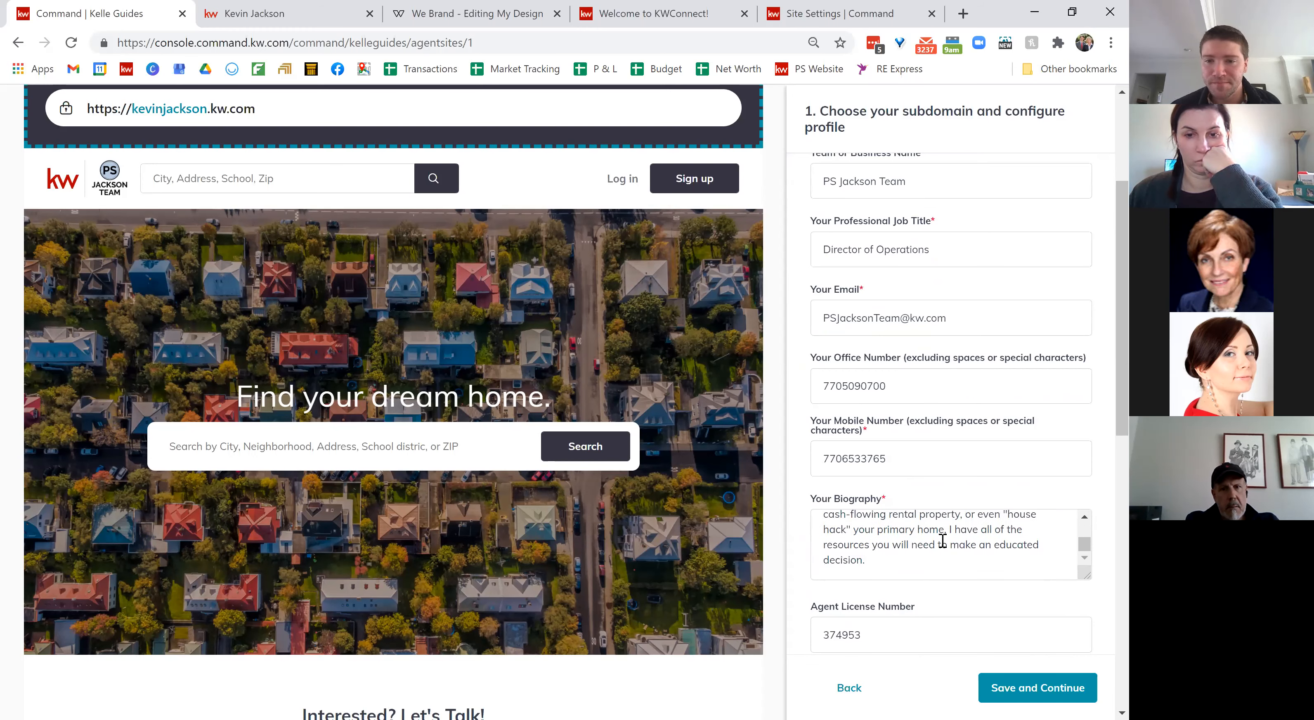
pyautogui.scroll(-3, 942, 541)
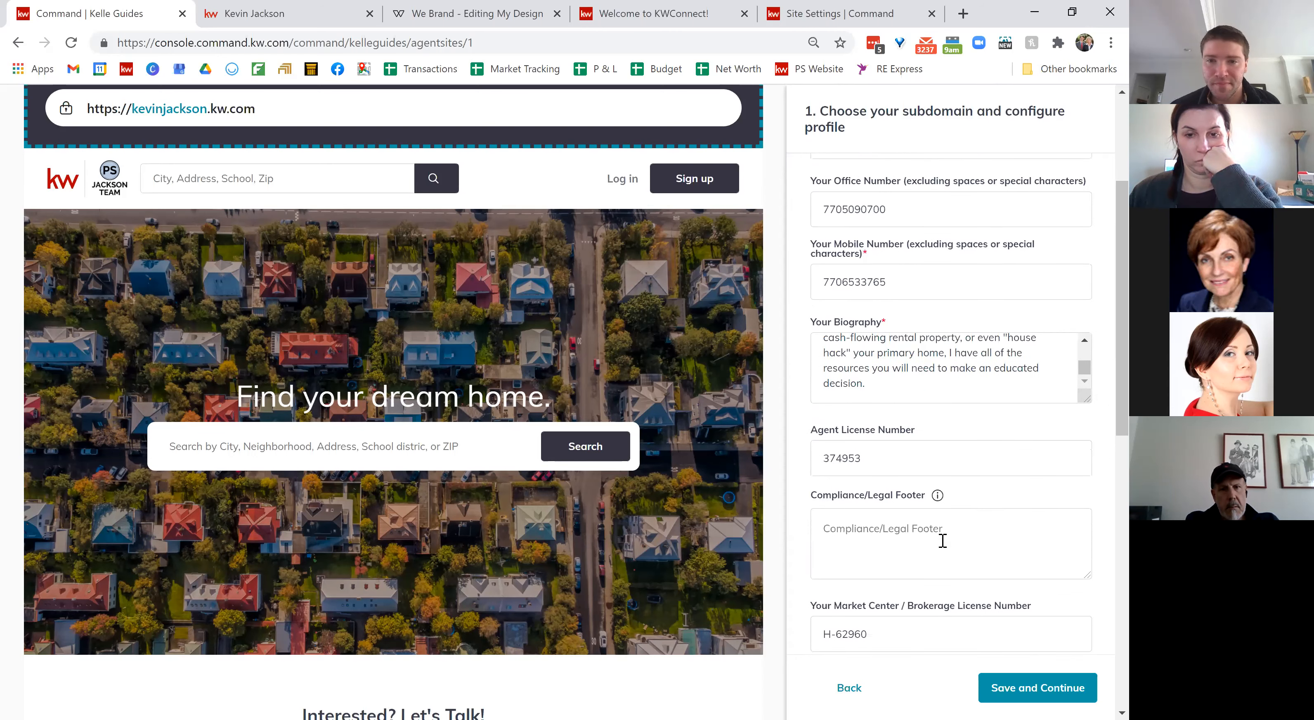
pyautogui.scroll(-1, 942, 540)
pyautogui.scroll(-1, 962, 424)
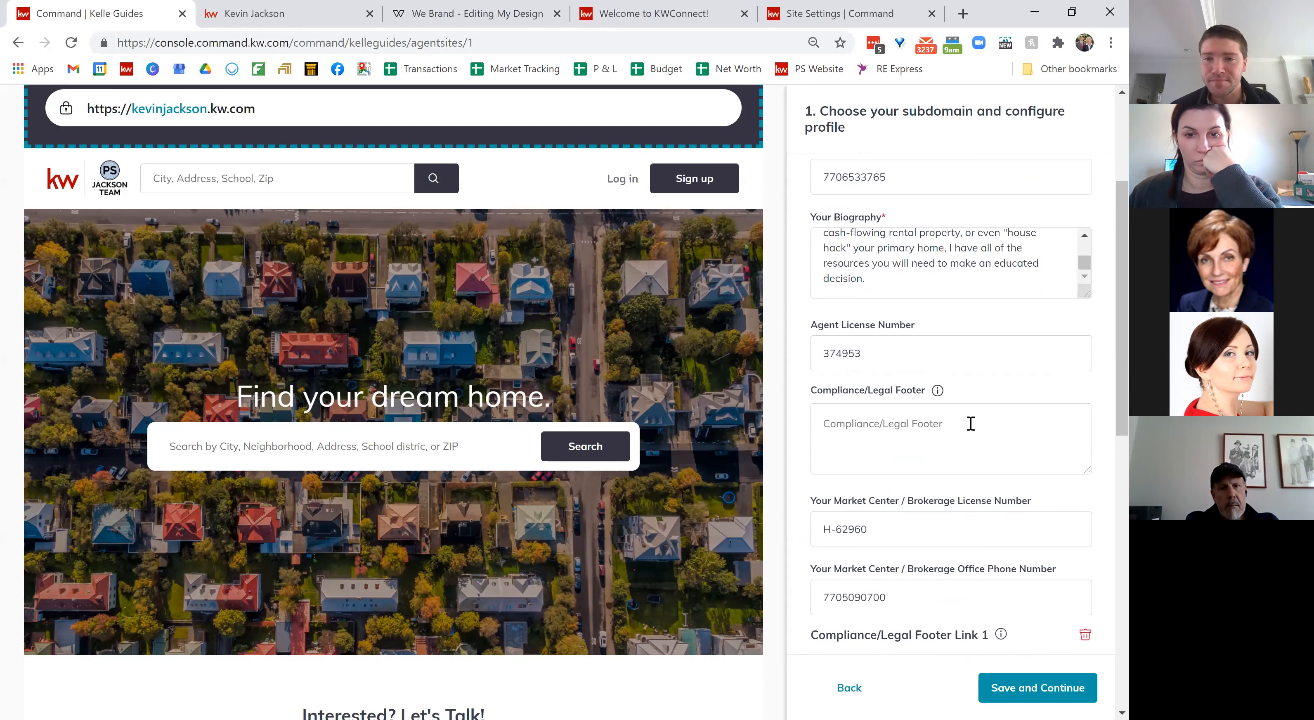
pyautogui.scroll(-3, 971, 423)
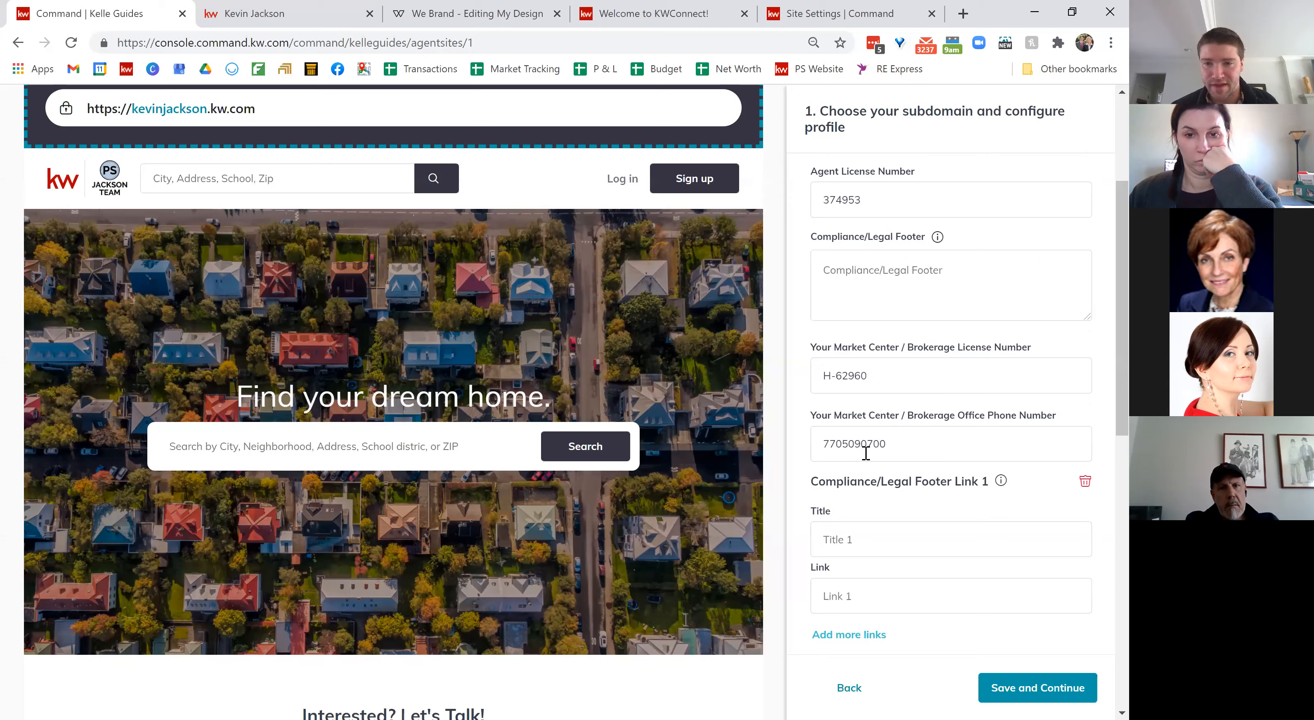
pyautogui.scroll(-4, 923, 458)
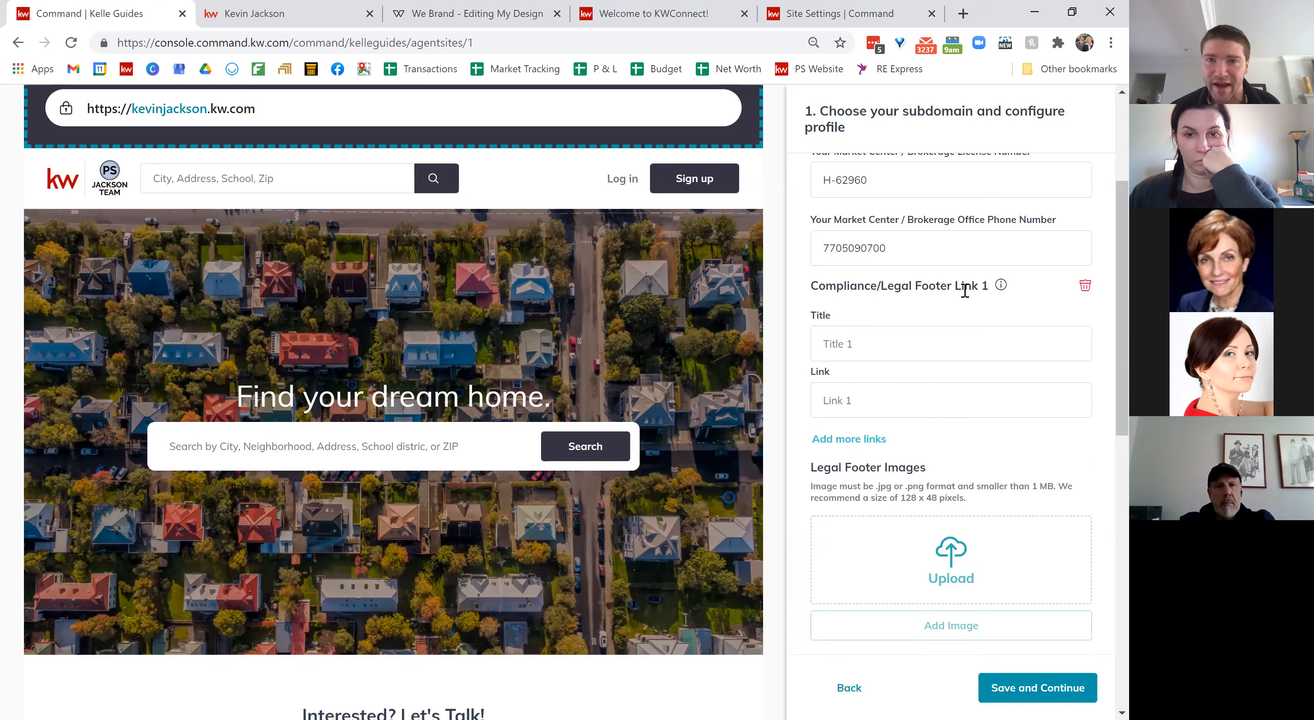
pyautogui.click(311, 17)
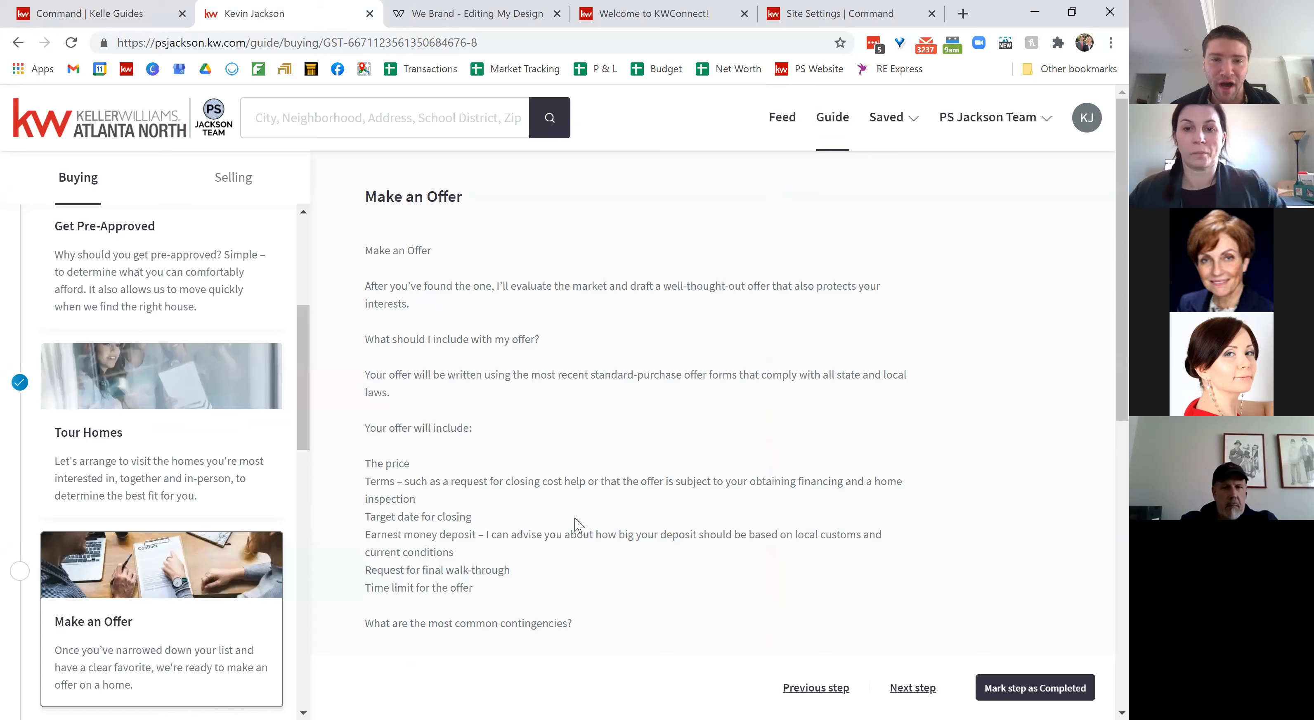
pyautogui.click(13, 110)
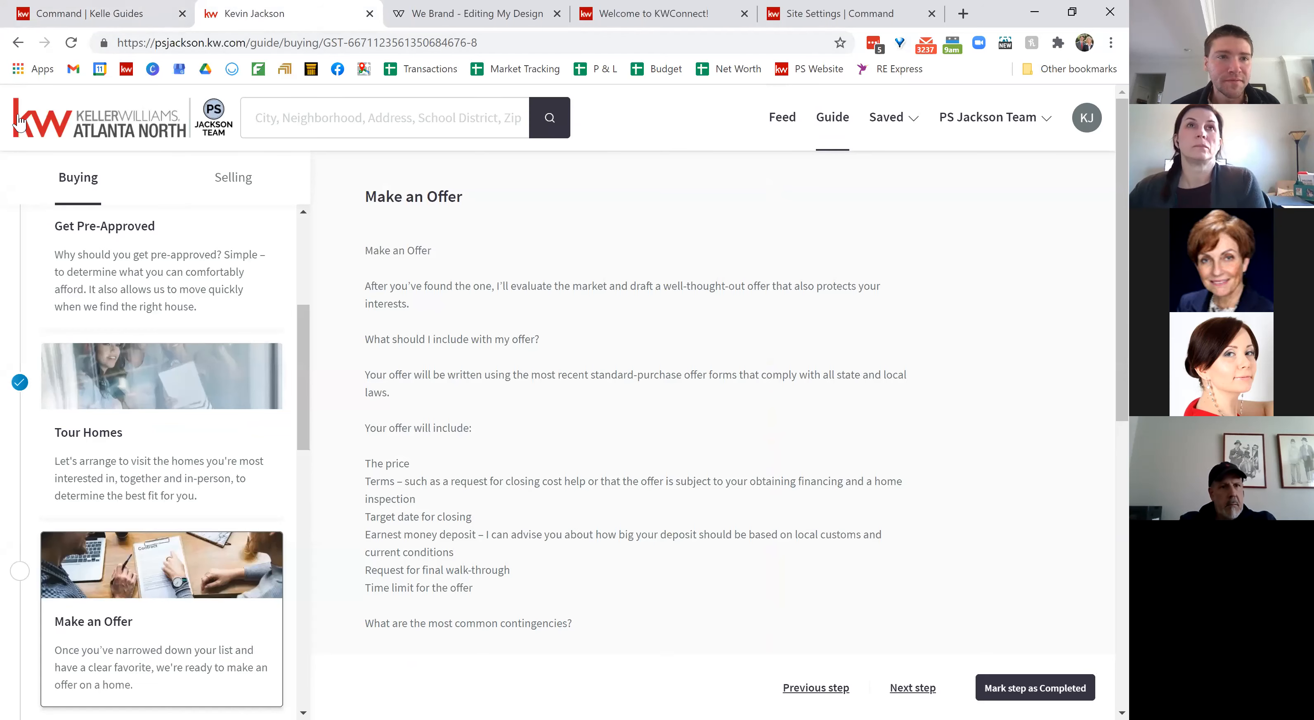
pyautogui.scroll(-15, 521, 547)
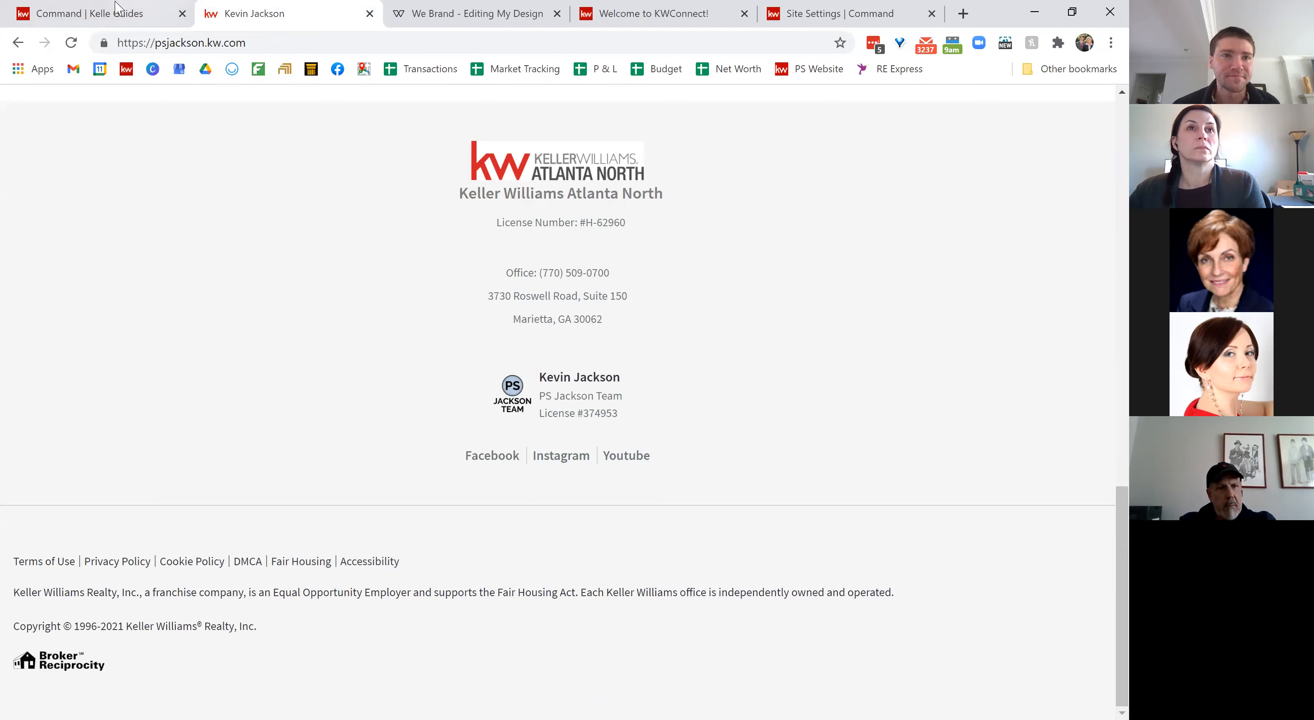
pyautogui.click(108, 9)
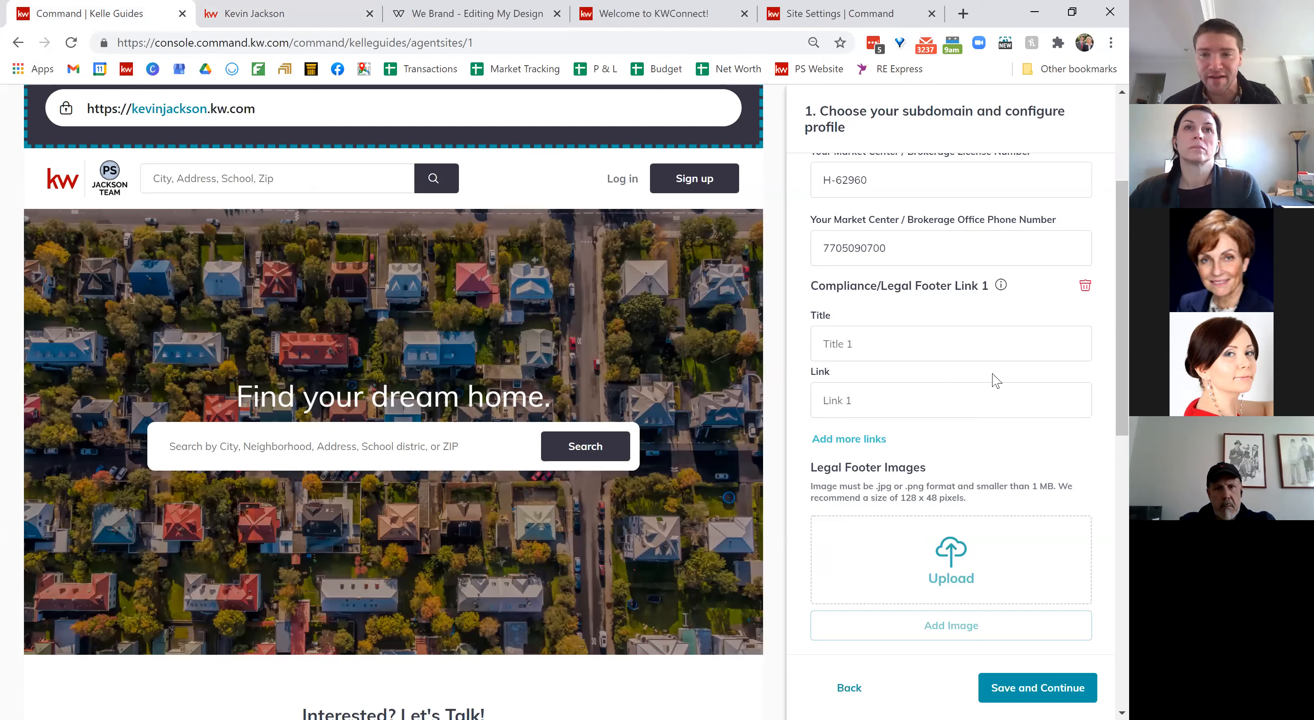
pyautogui.scroll(-3, 995, 380)
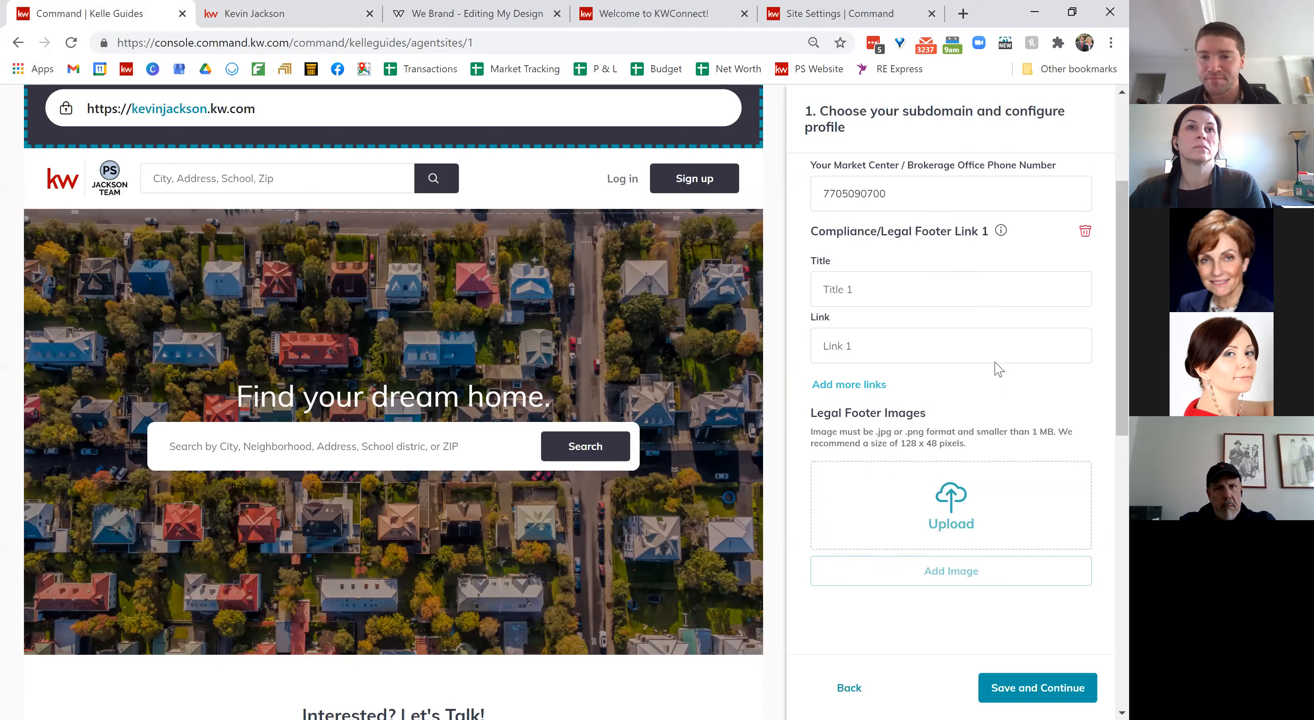
pyautogui.scroll(-5, 996, 368)
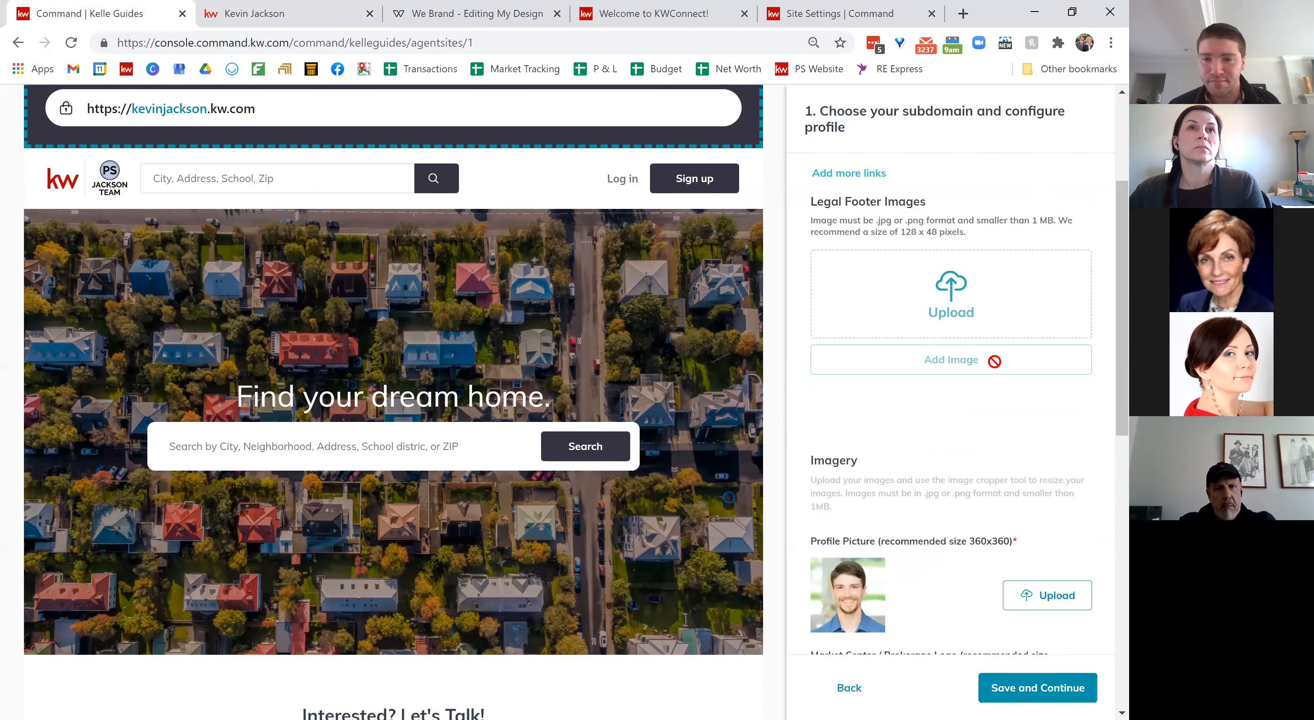
pyautogui.scroll(-3, 994, 362)
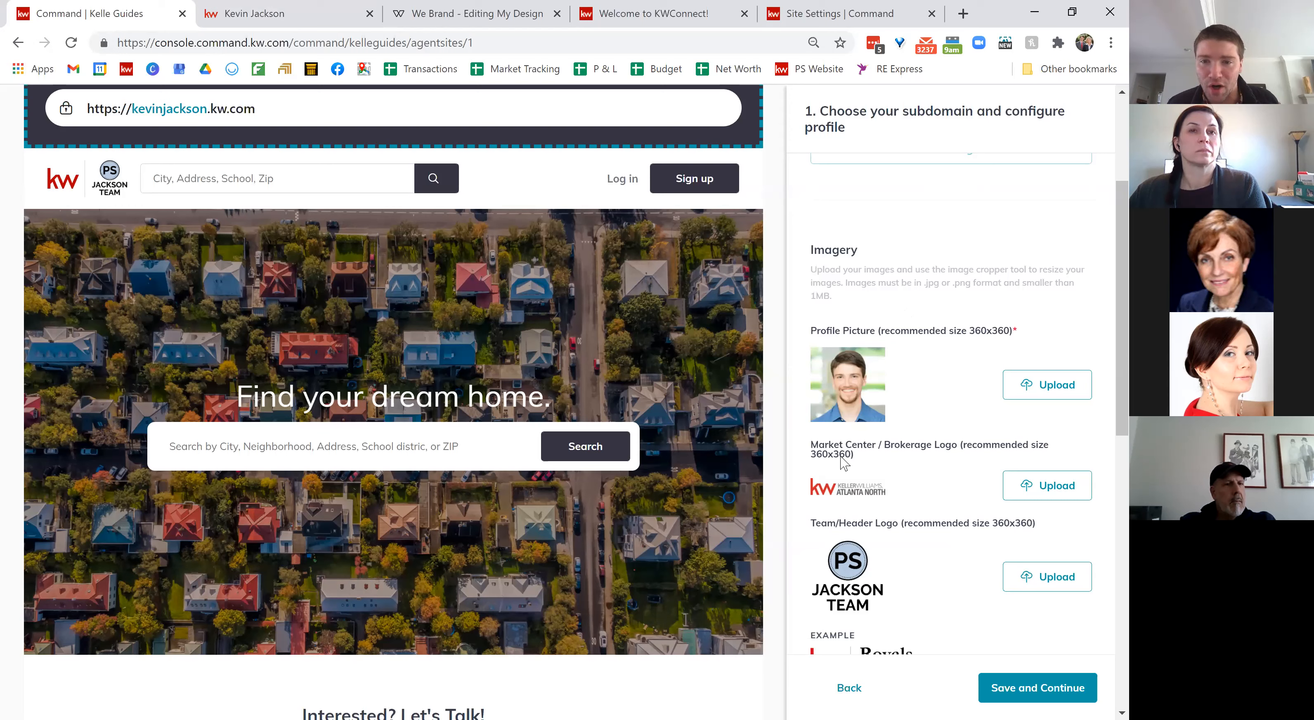
pyautogui.scroll(-2, 867, 480)
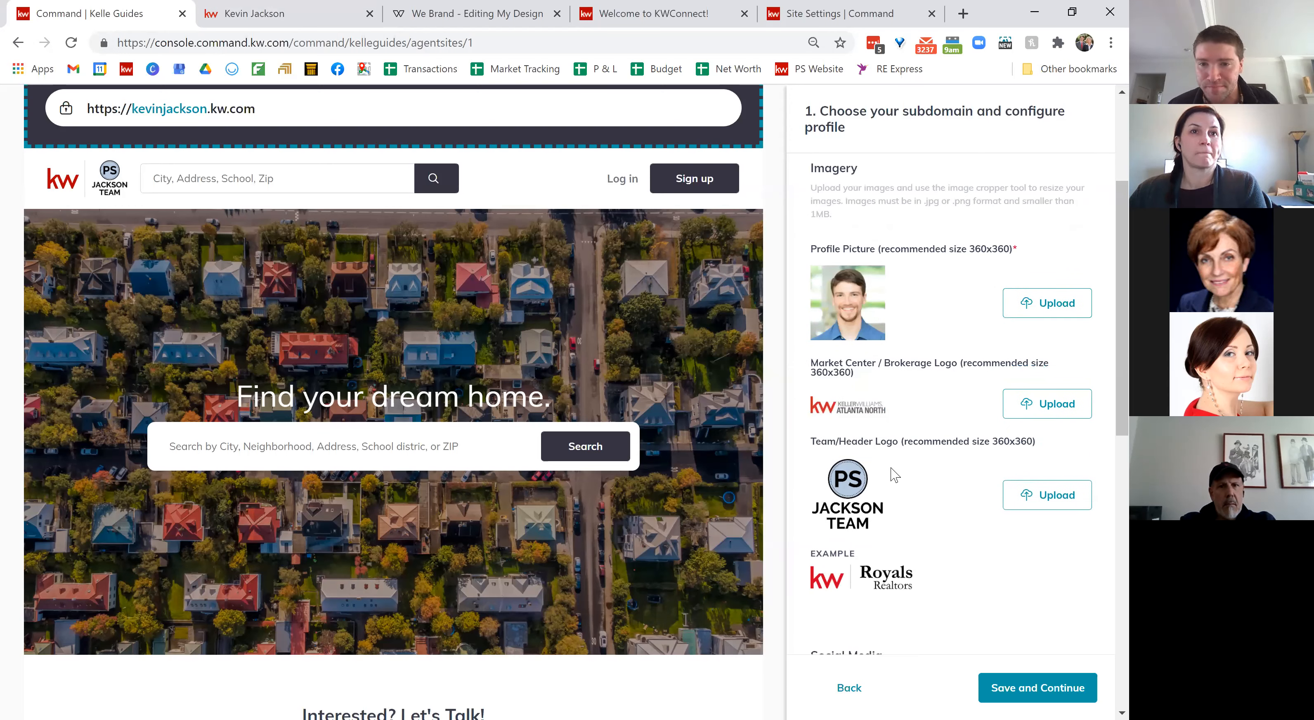
pyautogui.scroll(-2, 894, 474)
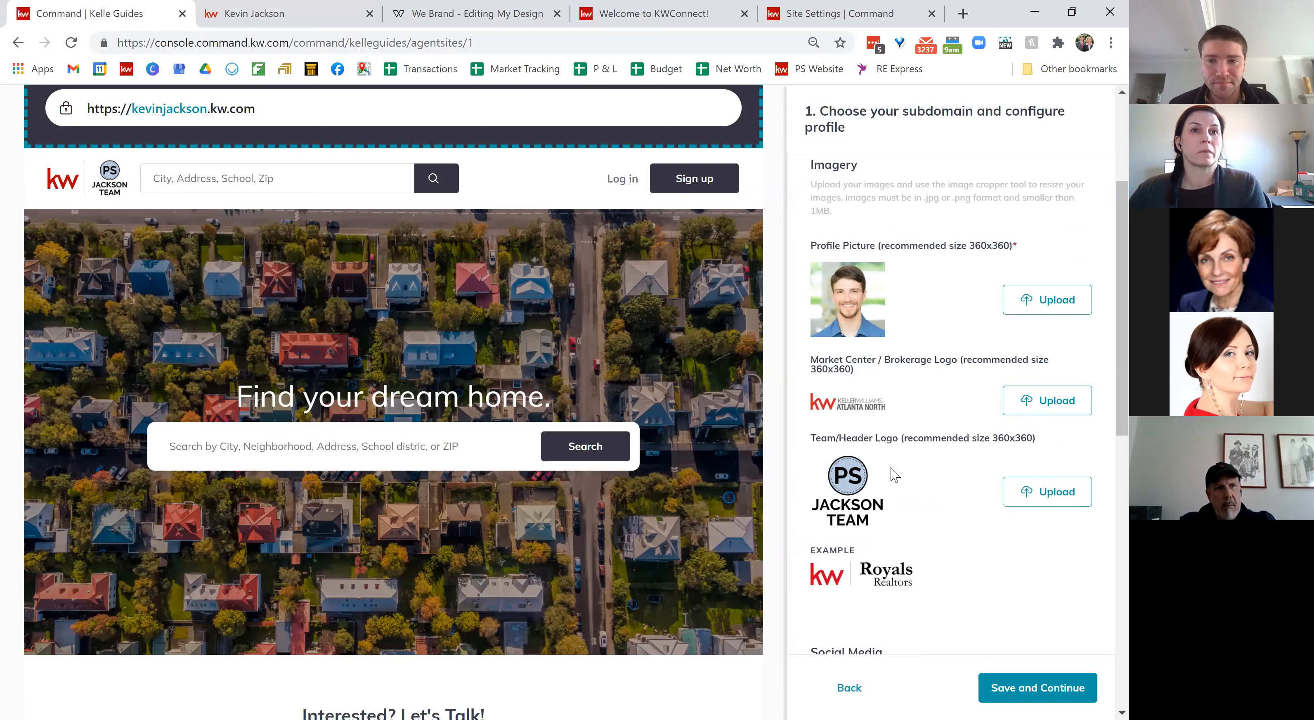
pyautogui.scroll(-4, 894, 474)
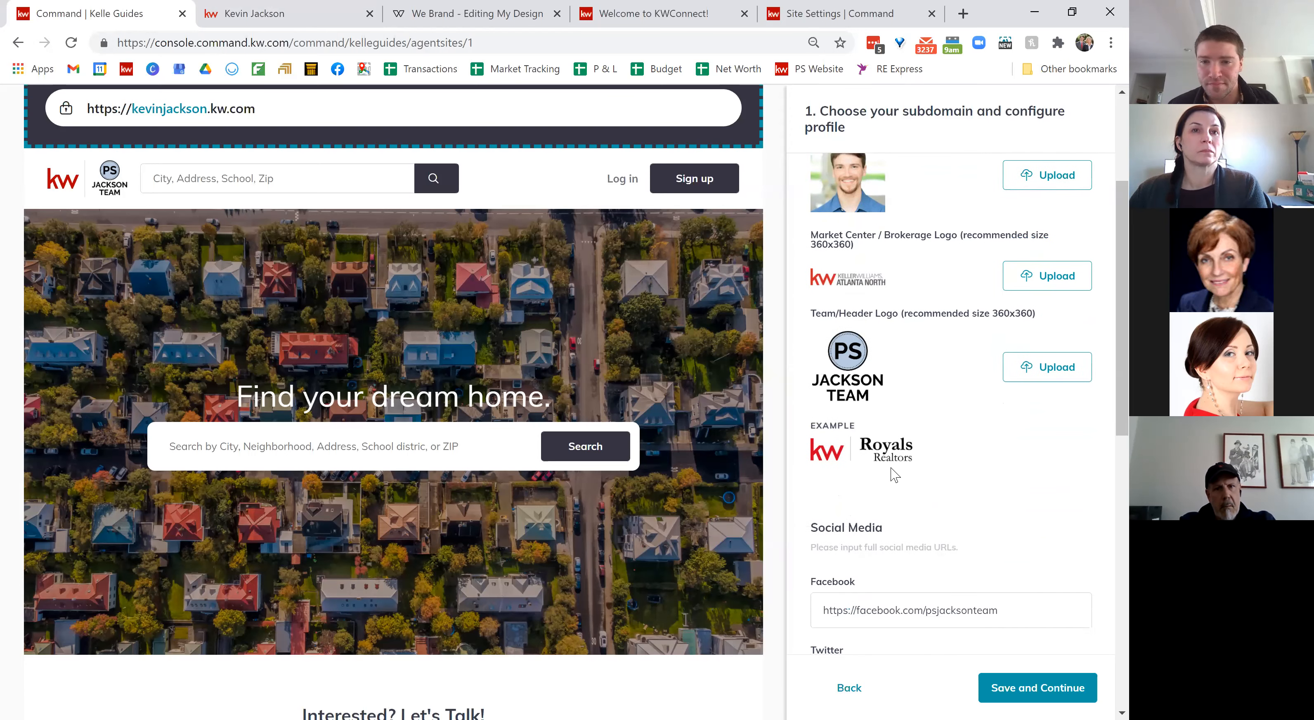
pyautogui.scroll(-1, 892, 467)
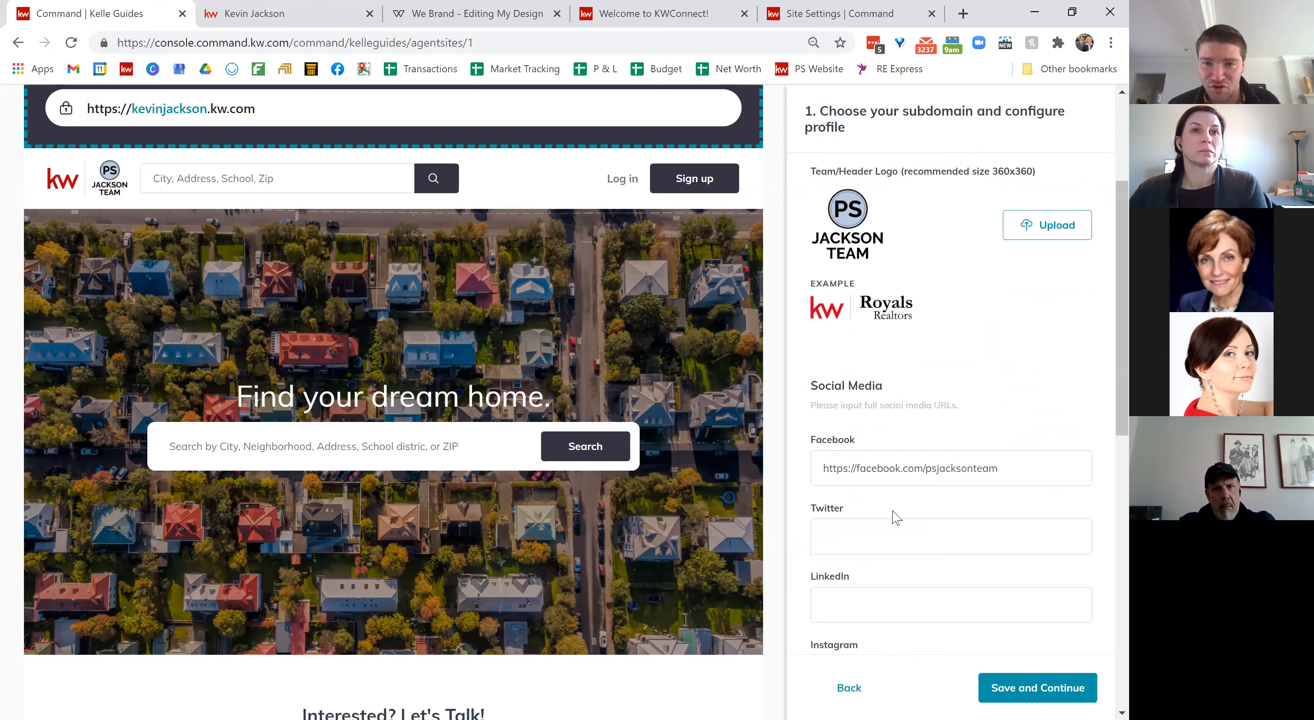
pyautogui.scroll(-2, 850, 453)
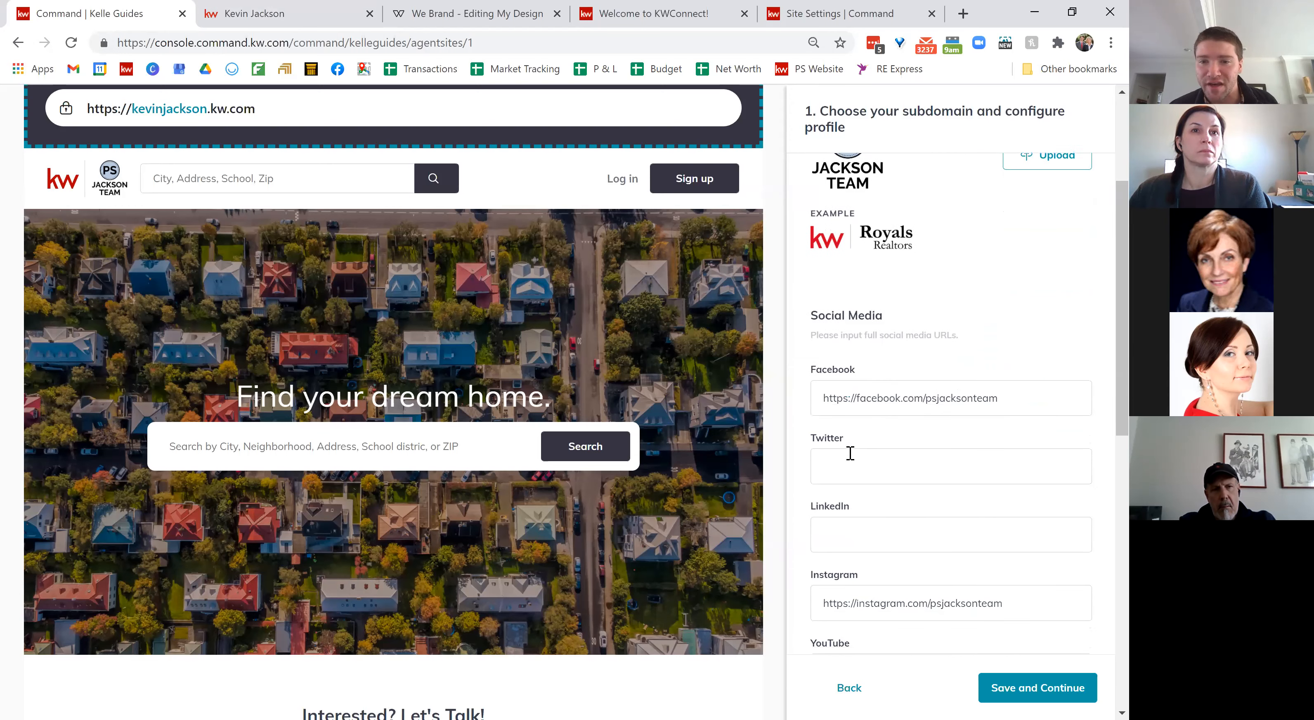
pyautogui.scroll(-2, 850, 452)
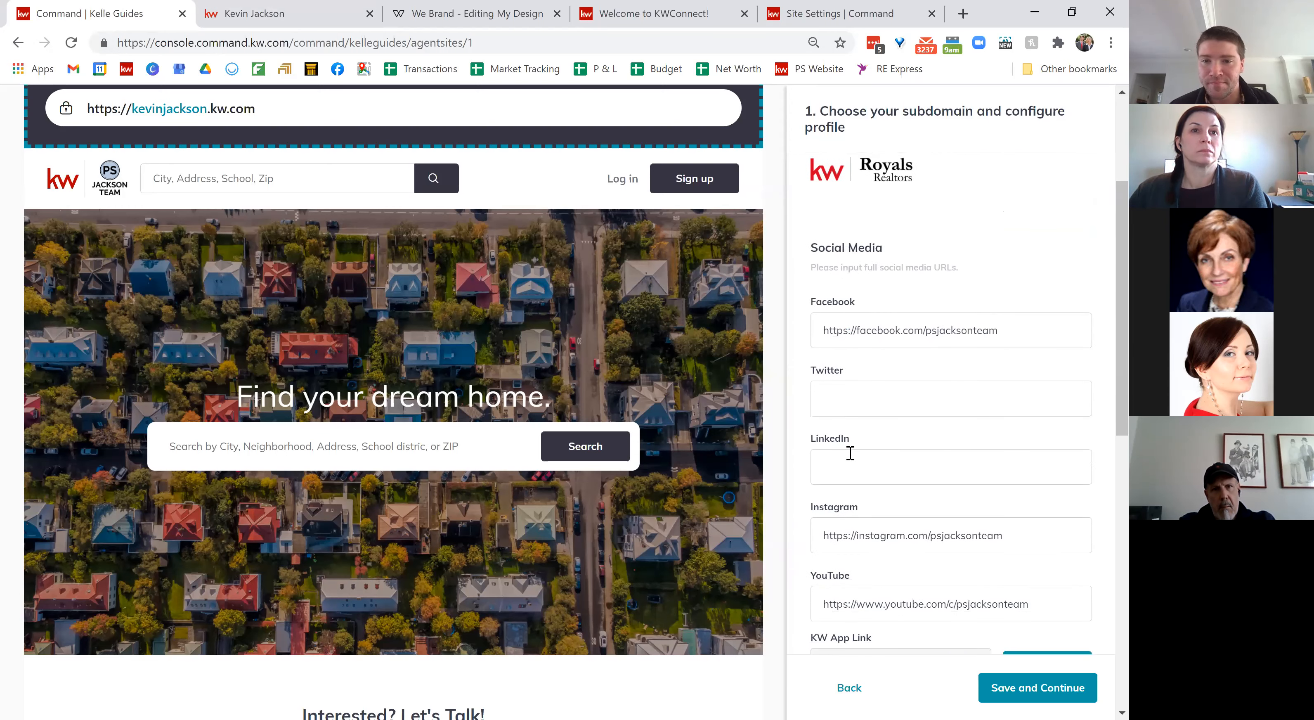
pyautogui.scroll(-1, 850, 452)
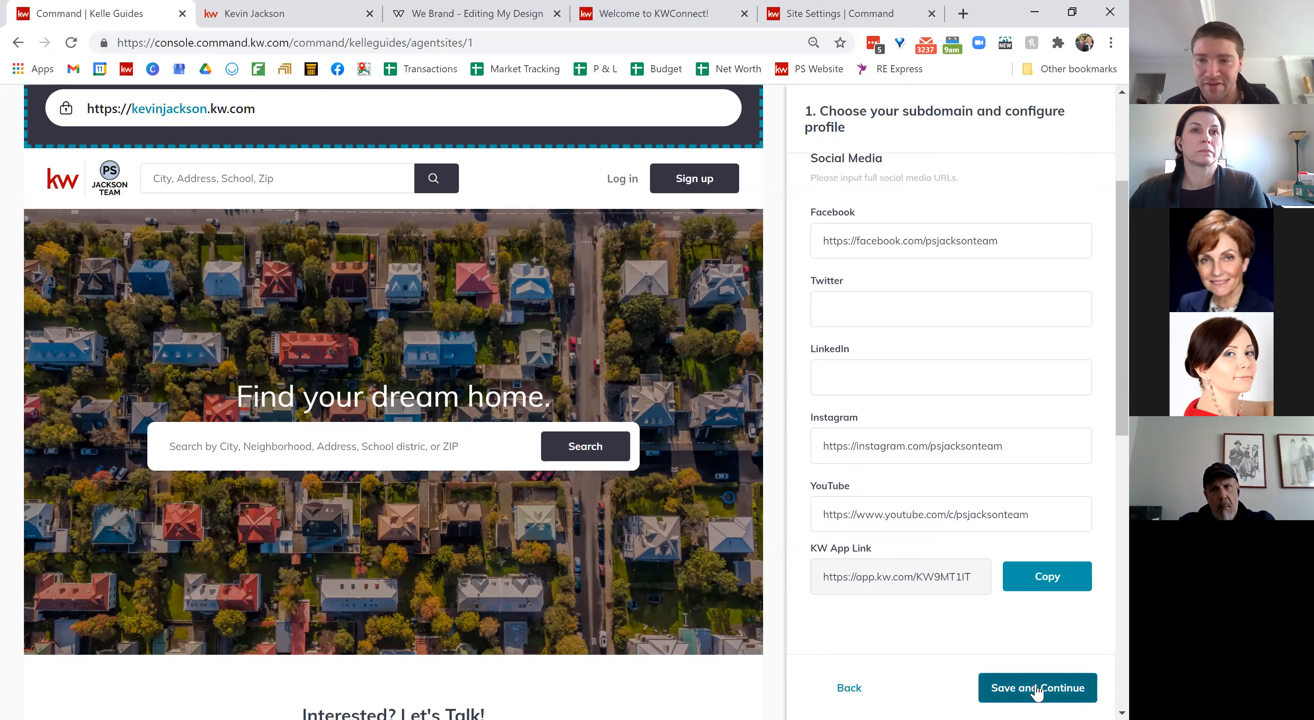
pyautogui.scroll(-3, 1038, 692)
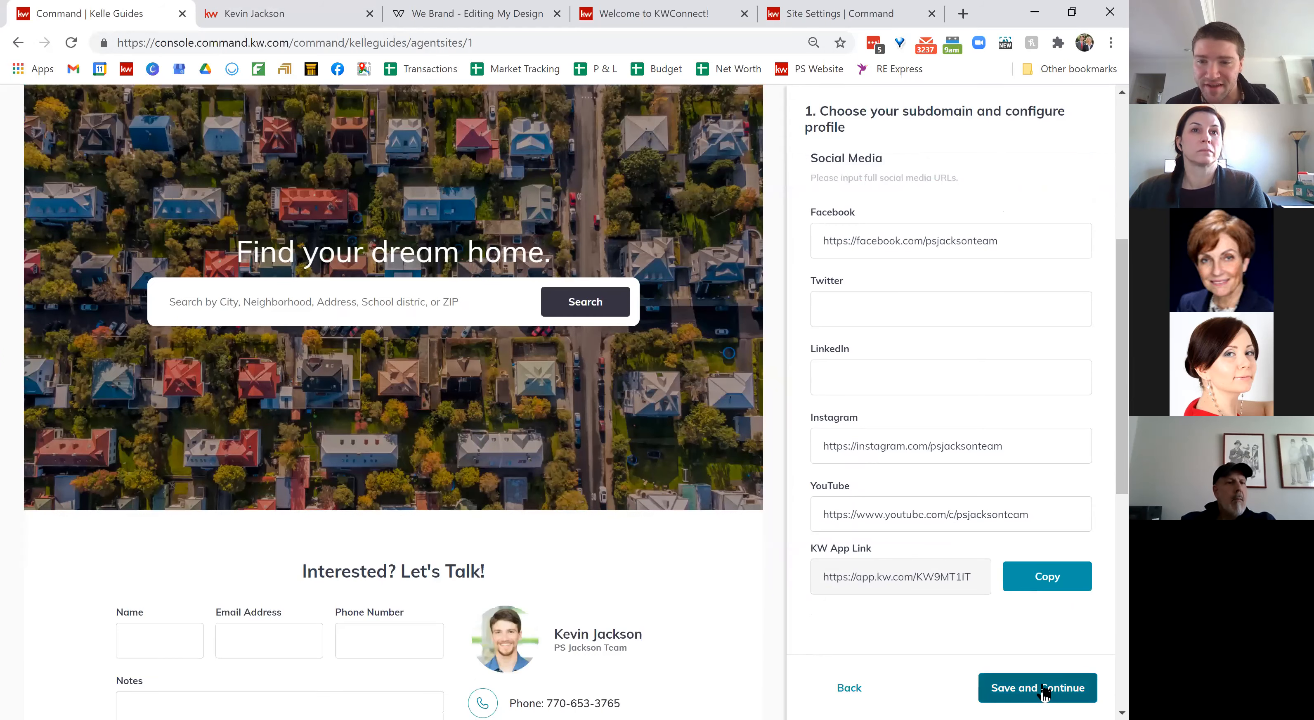
# Step: Save the marketing profile, reach the Style and Theme step, and check the live agent site
pyautogui.click(1040, 695)
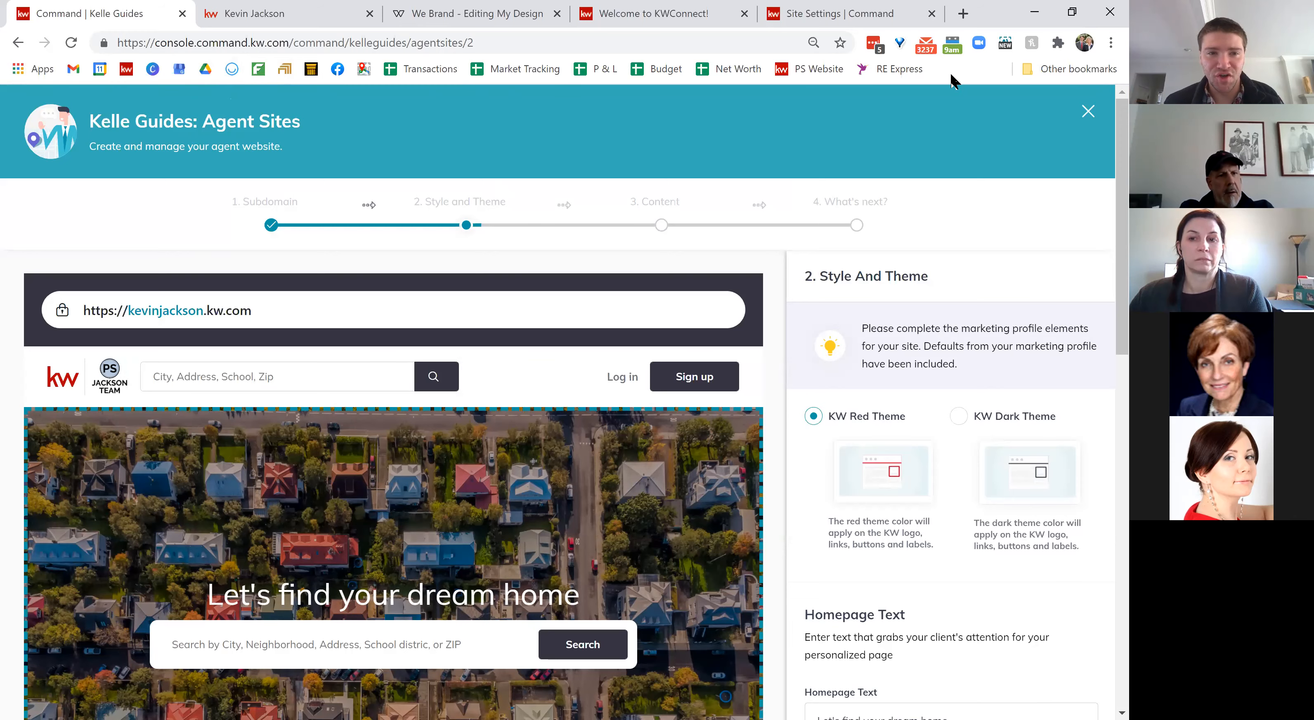
pyautogui.click(323, 15)
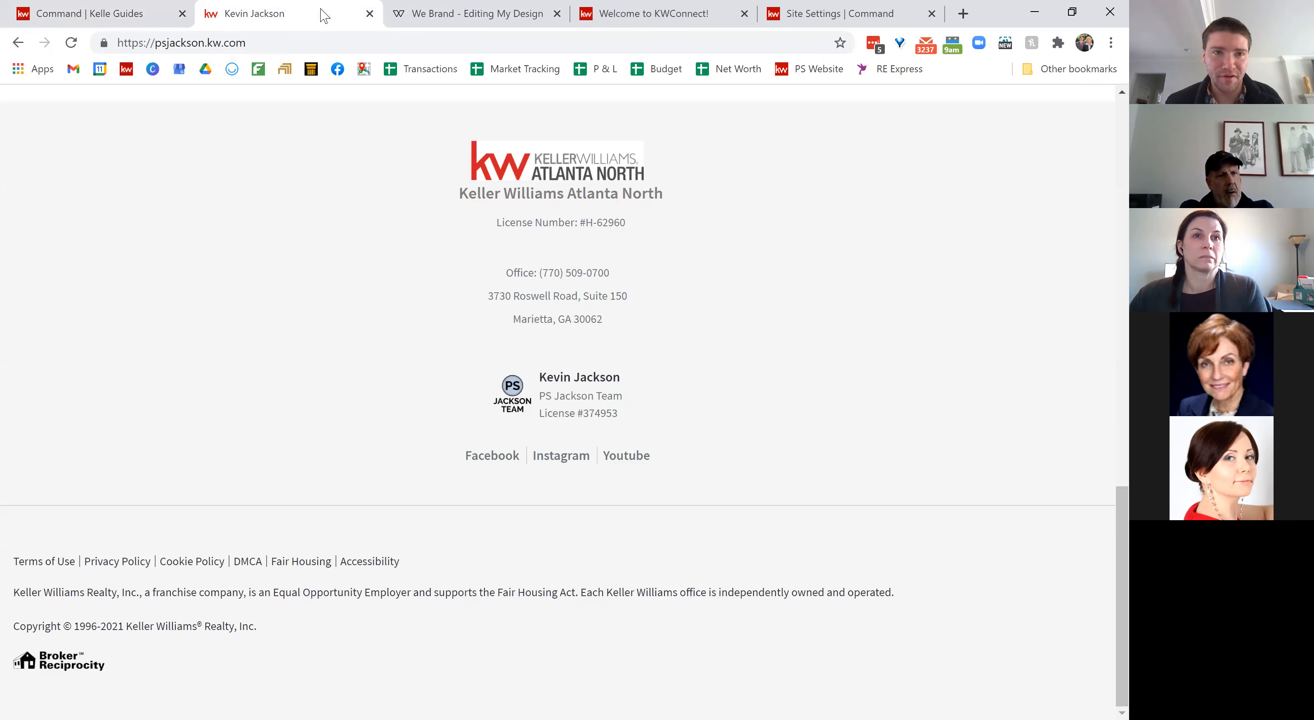
pyautogui.scroll(15, 367, 299)
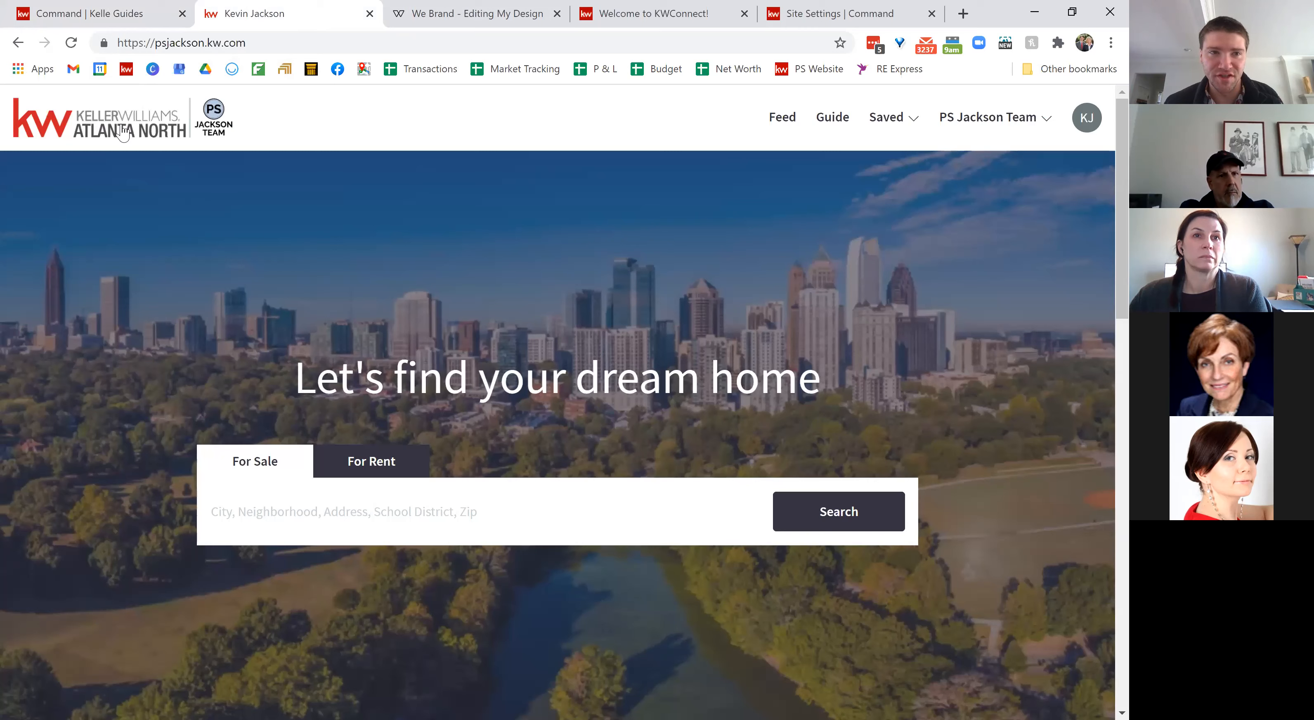
pyautogui.click(108, 13)
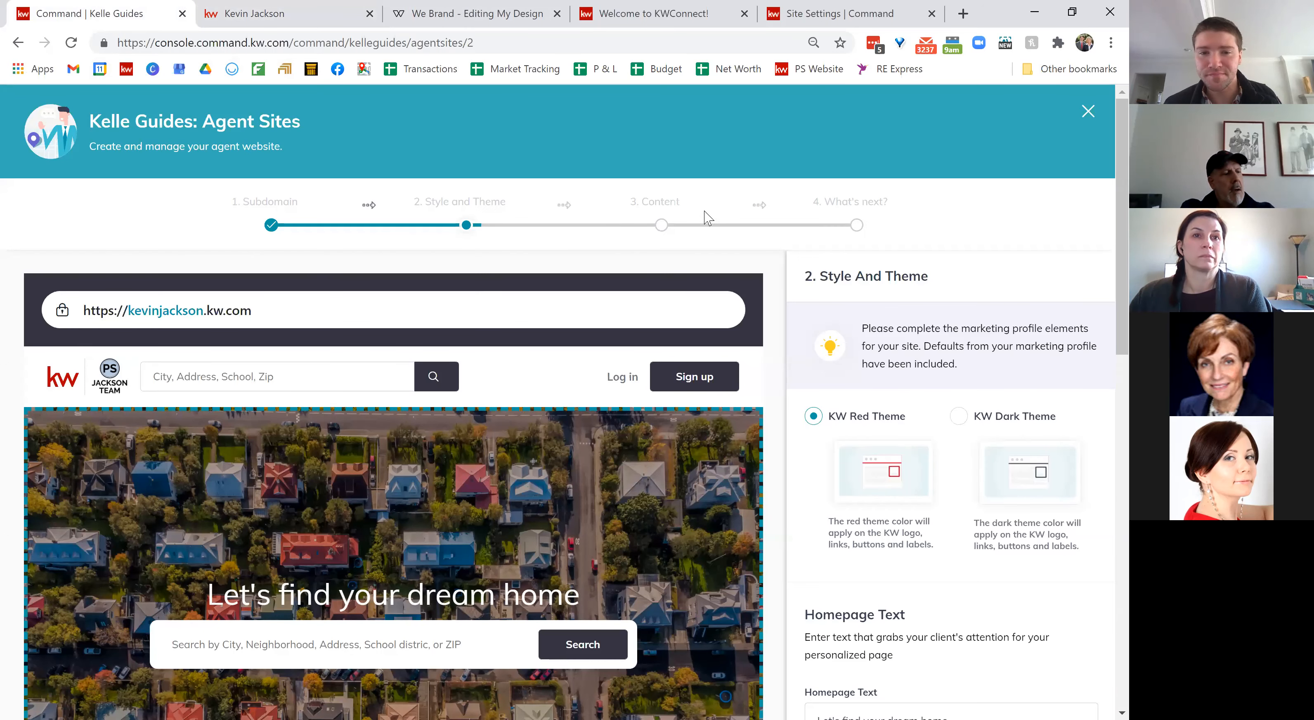
# Step: Try the KW Dark Theme, then switch back to the KW Red Theme
pyautogui.scroll(-1, 450, 472)
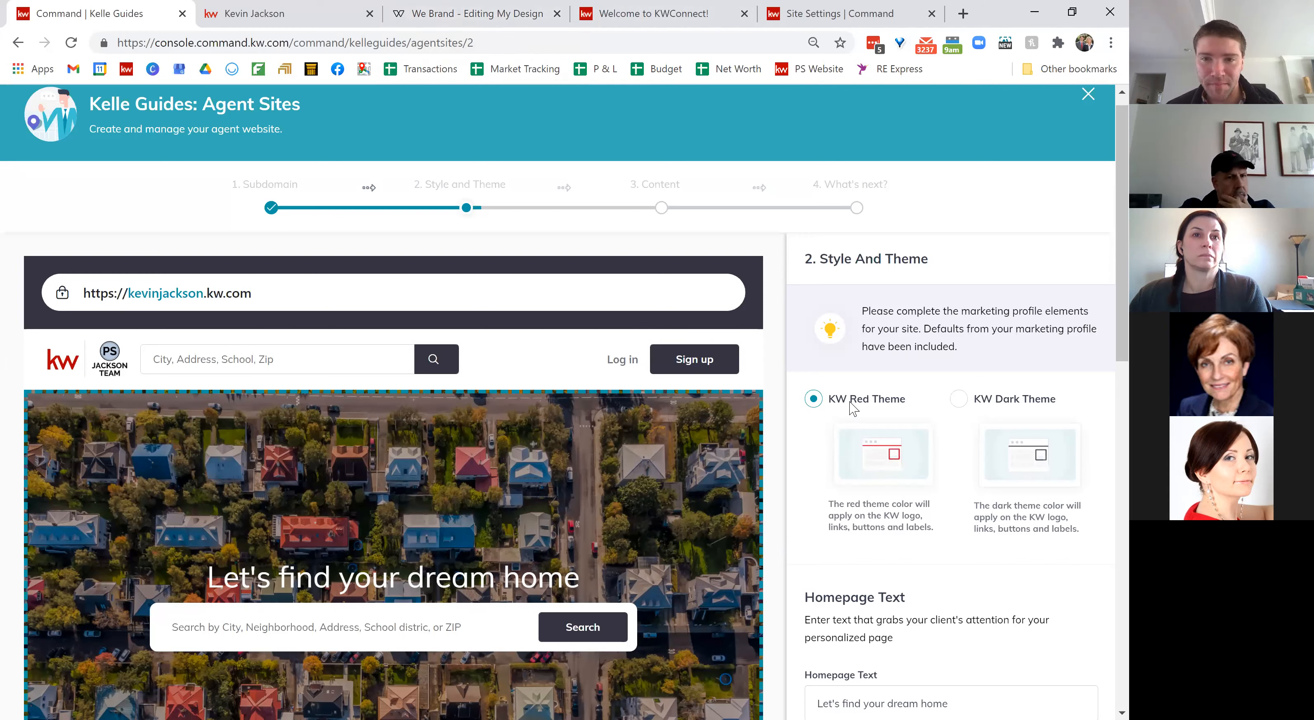
pyautogui.click(959, 399)
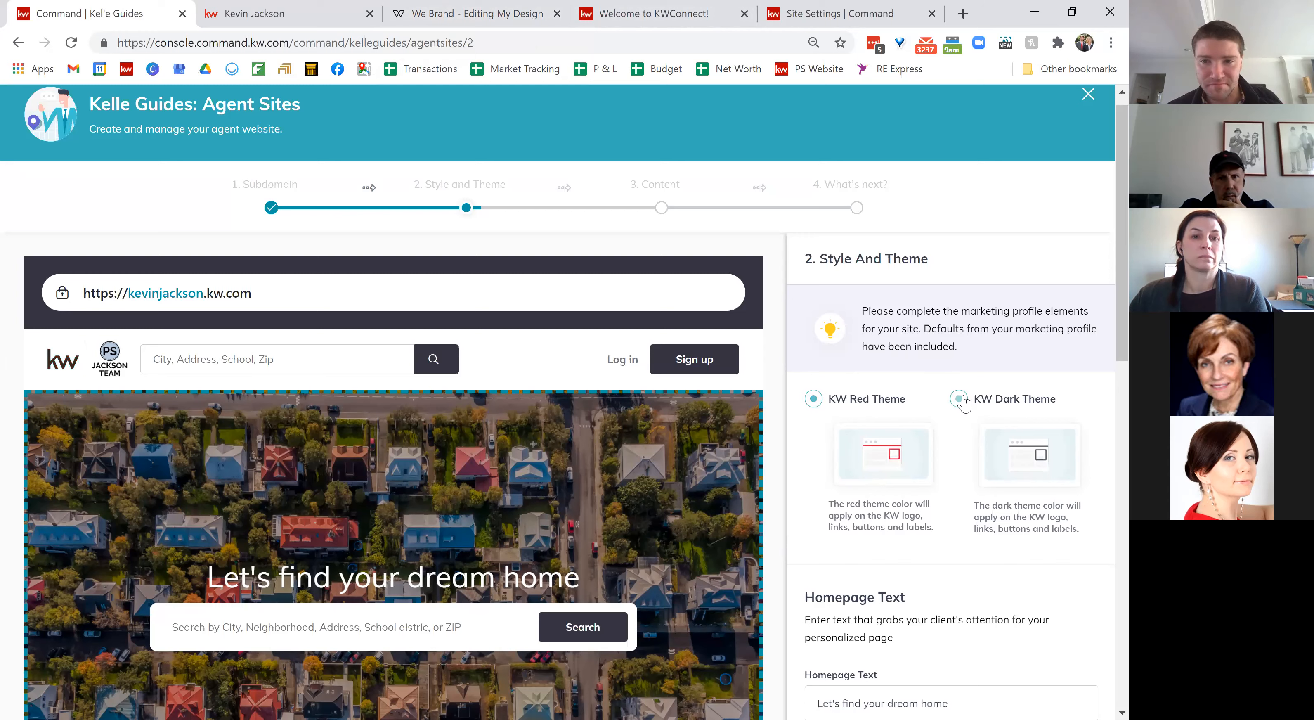
pyautogui.click(814, 401)
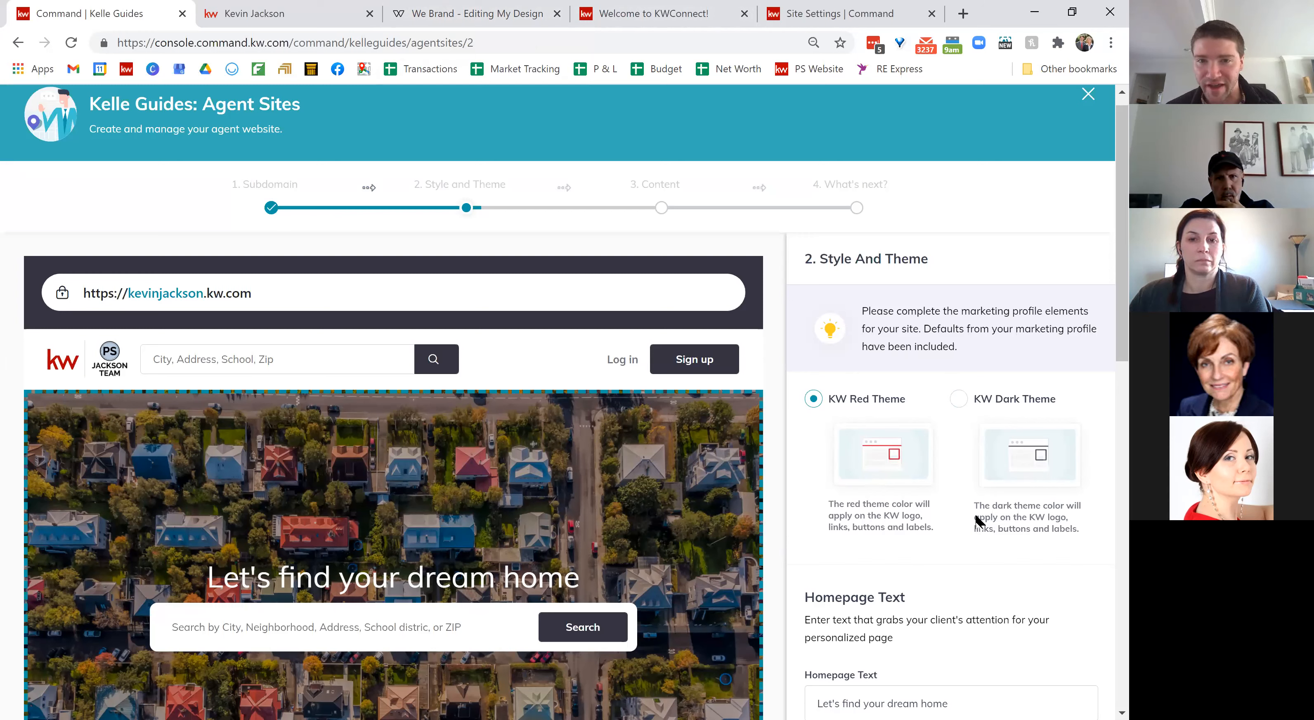
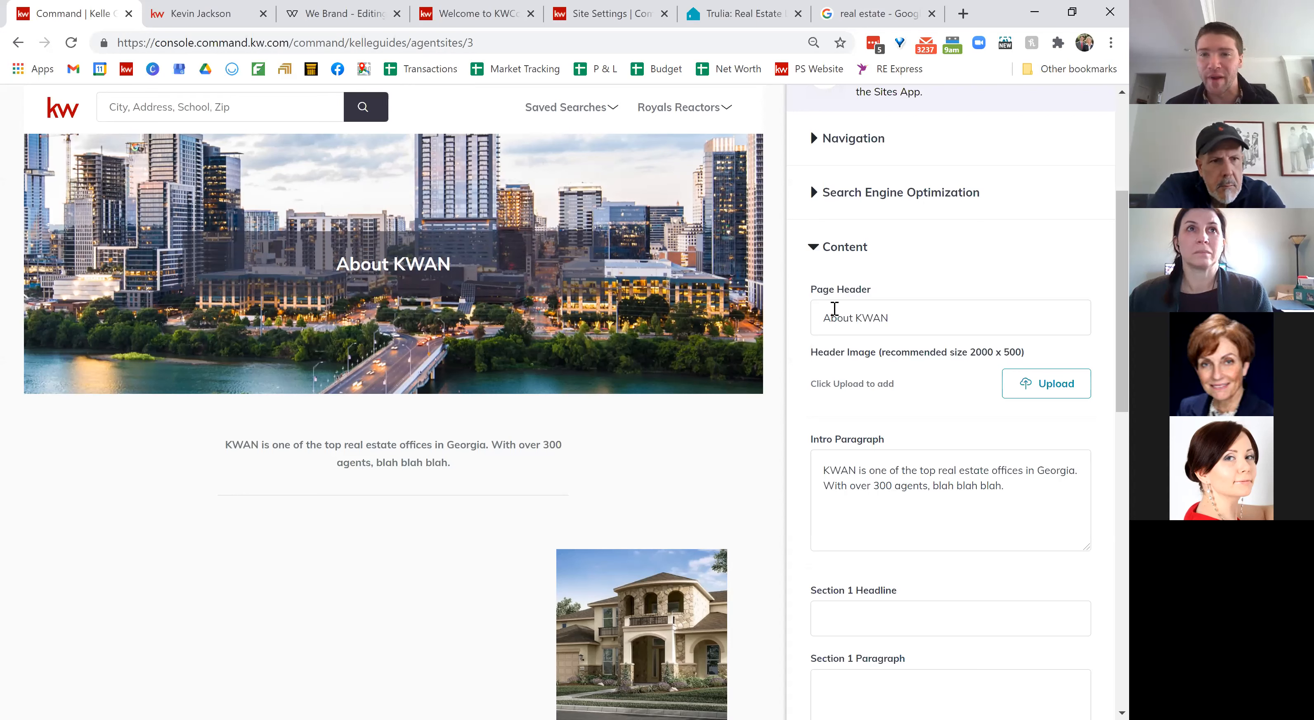
pyautogui.moveTo(340, 263); pyautogui.dragTo(457, 271)
pyautogui.click(934, 435)
pyautogui.scroll(1, 934, 435)
pyautogui.scroll(-2, 1041, 352)
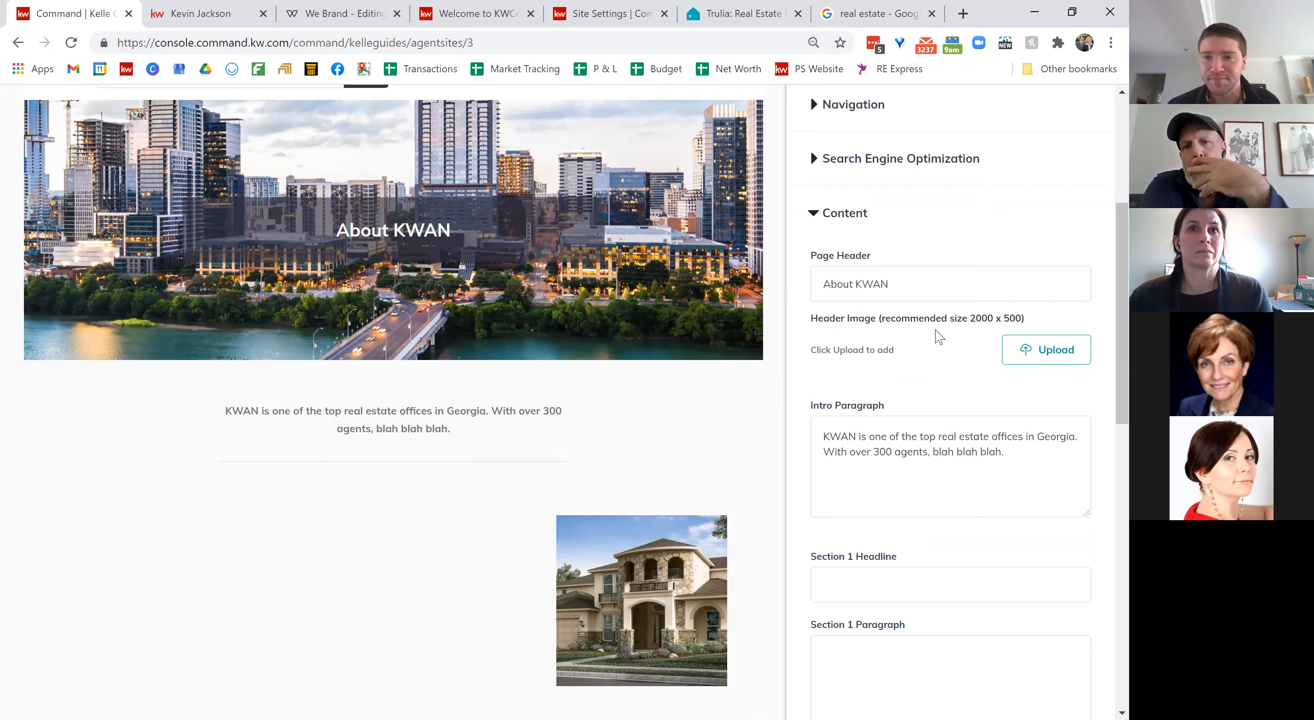
pyautogui.scroll(-1, 938, 336)
pyautogui.scroll(-2, 939, 336)
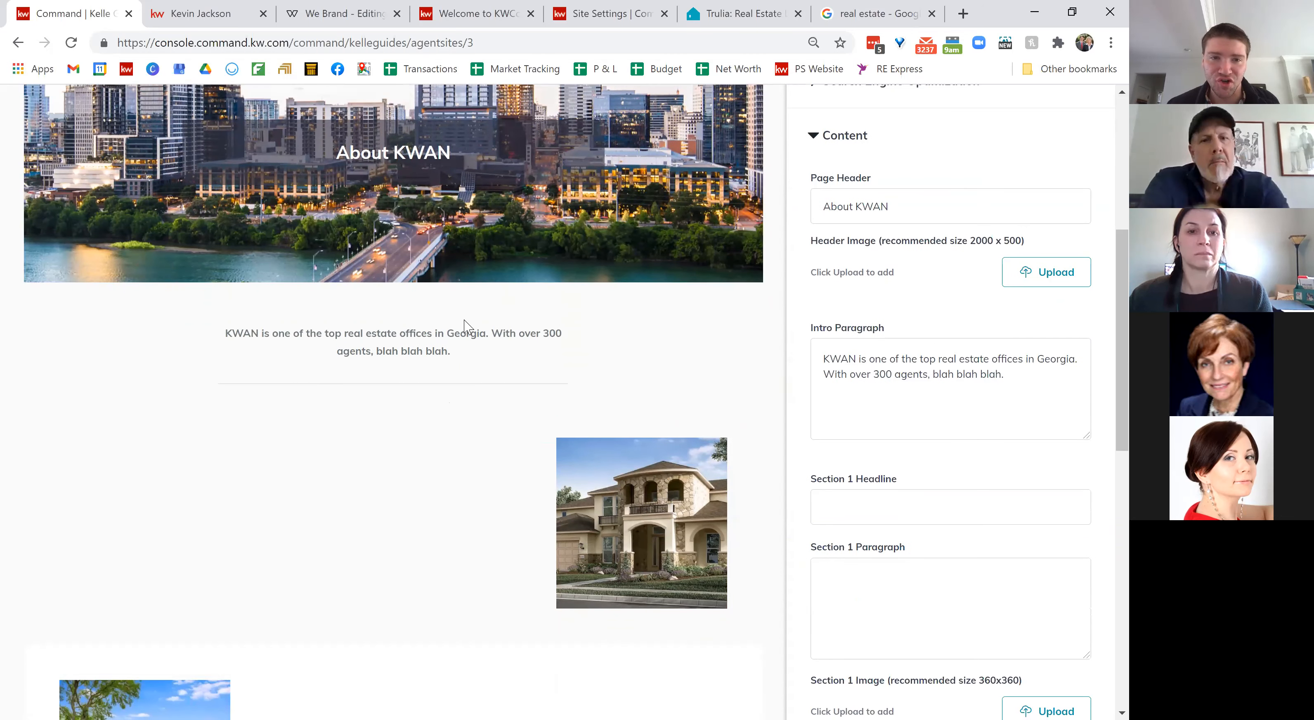
pyautogui.moveTo(227, 330); pyautogui.dragTo(487, 366)
pyautogui.rightClick(519, 360)
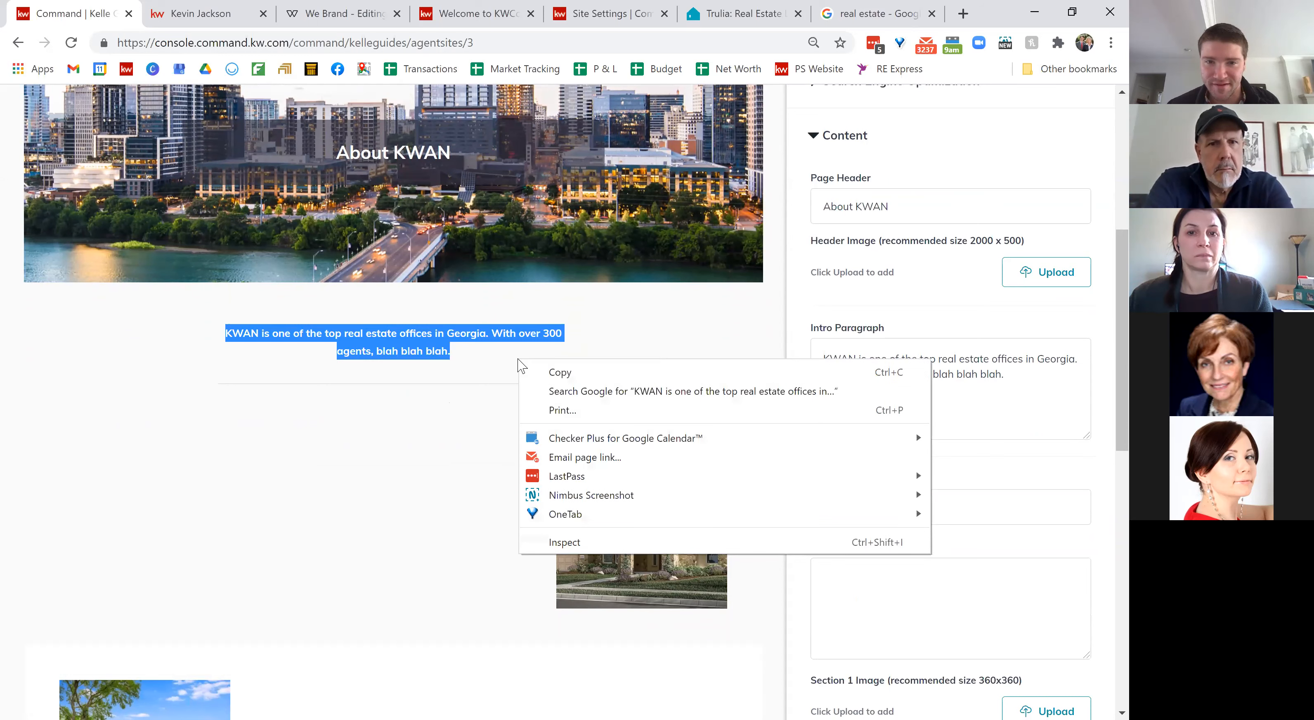
pyautogui.press('Escape')
pyautogui.rightClick(476, 354)
pyautogui.click(476, 353)
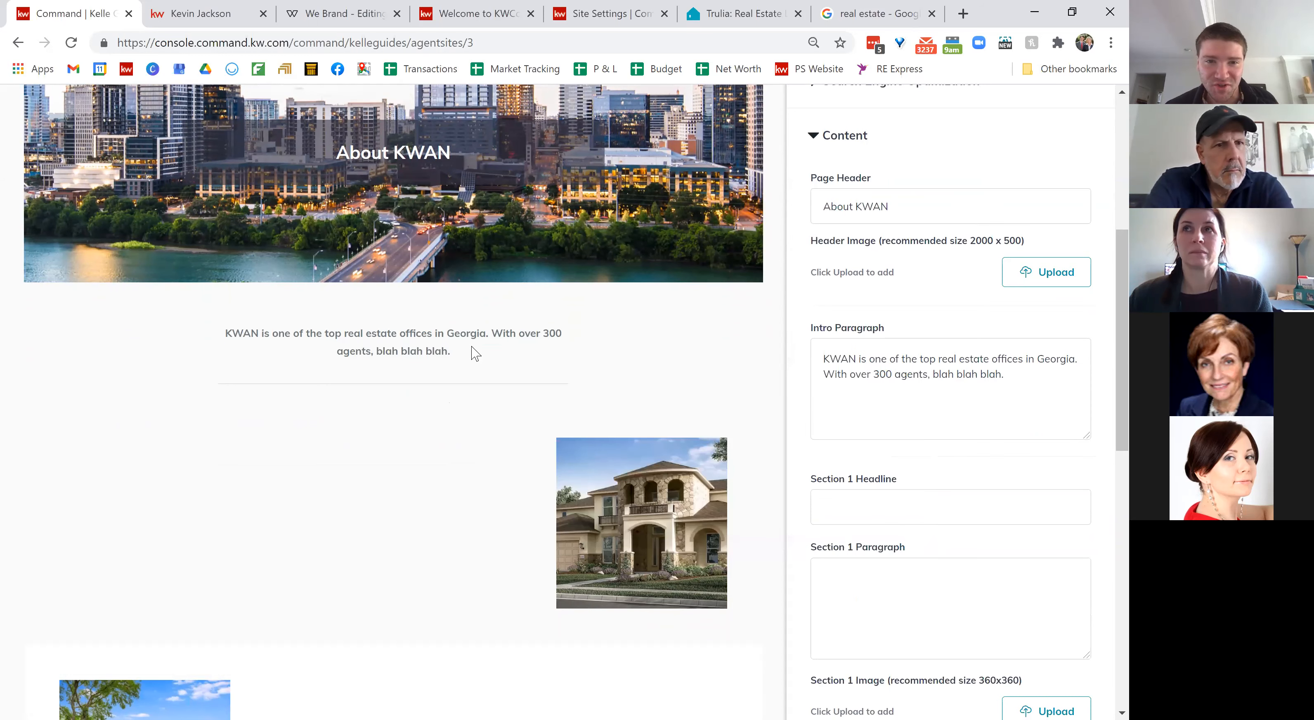
pyautogui.click(1003, 375)
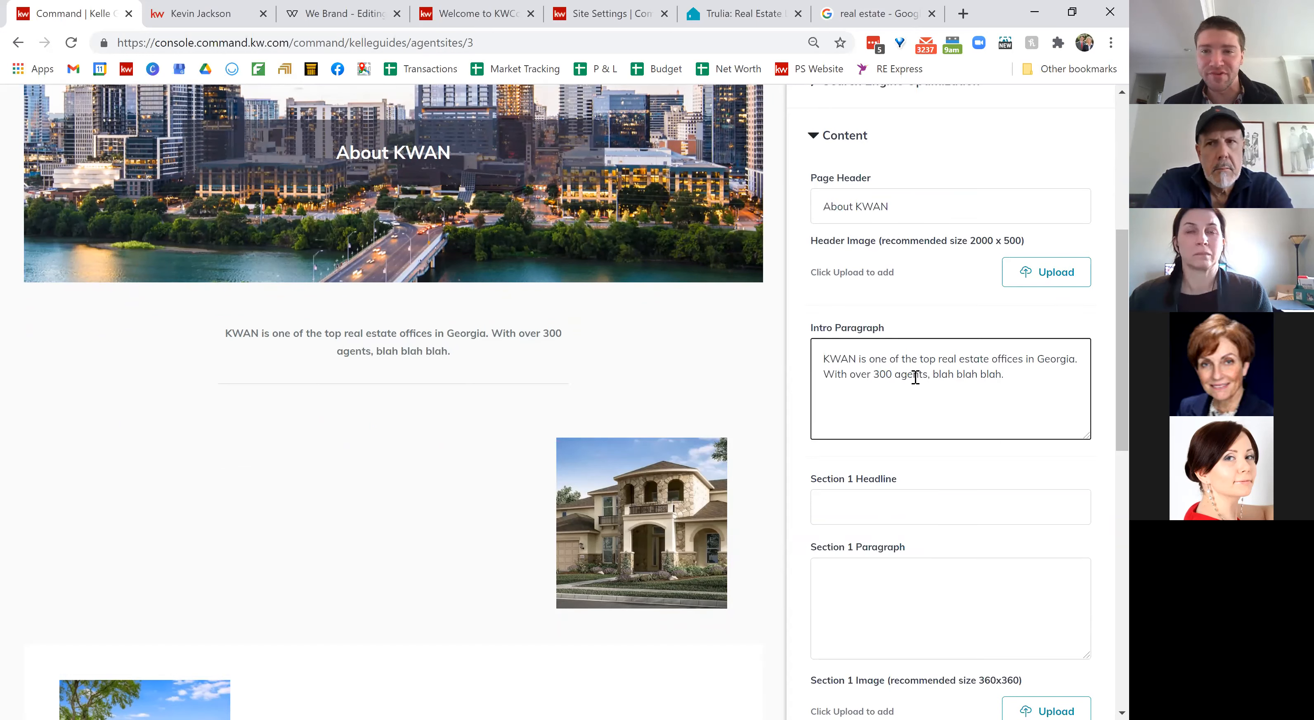
pyautogui.scroll(-3, 1004, 381)
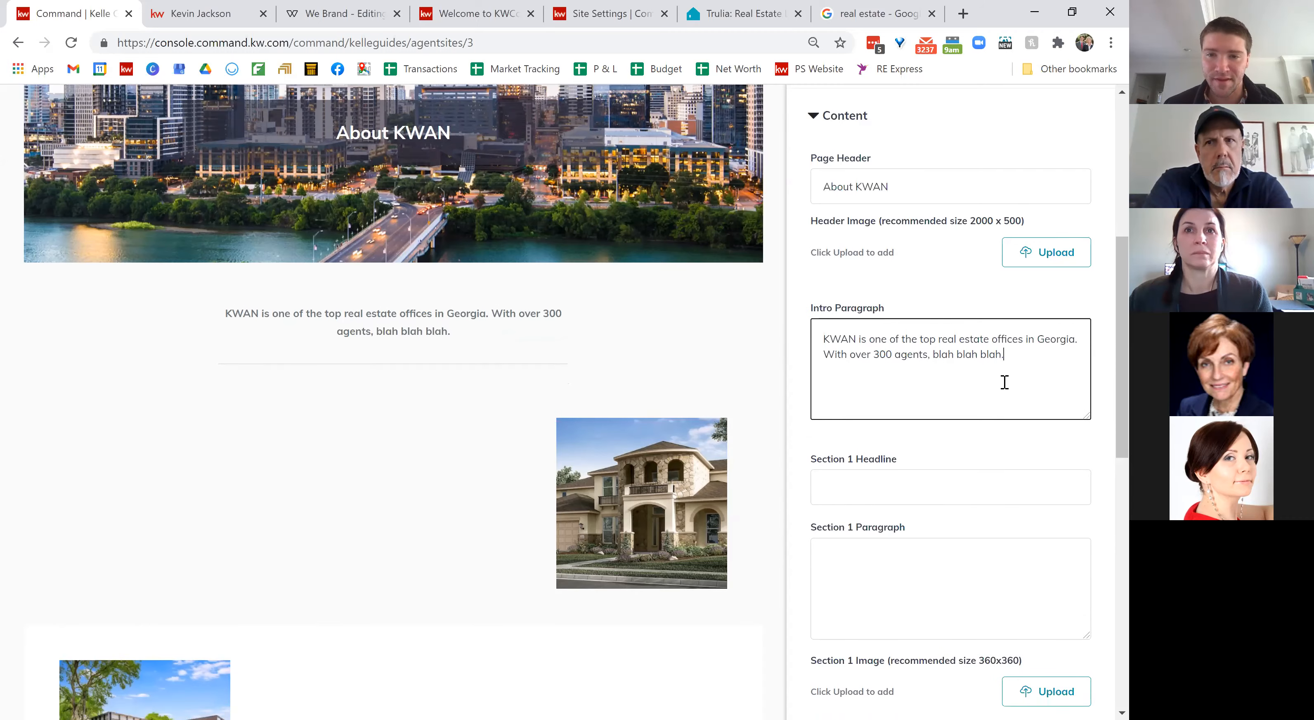
pyautogui.scroll(-1, 437, 334)
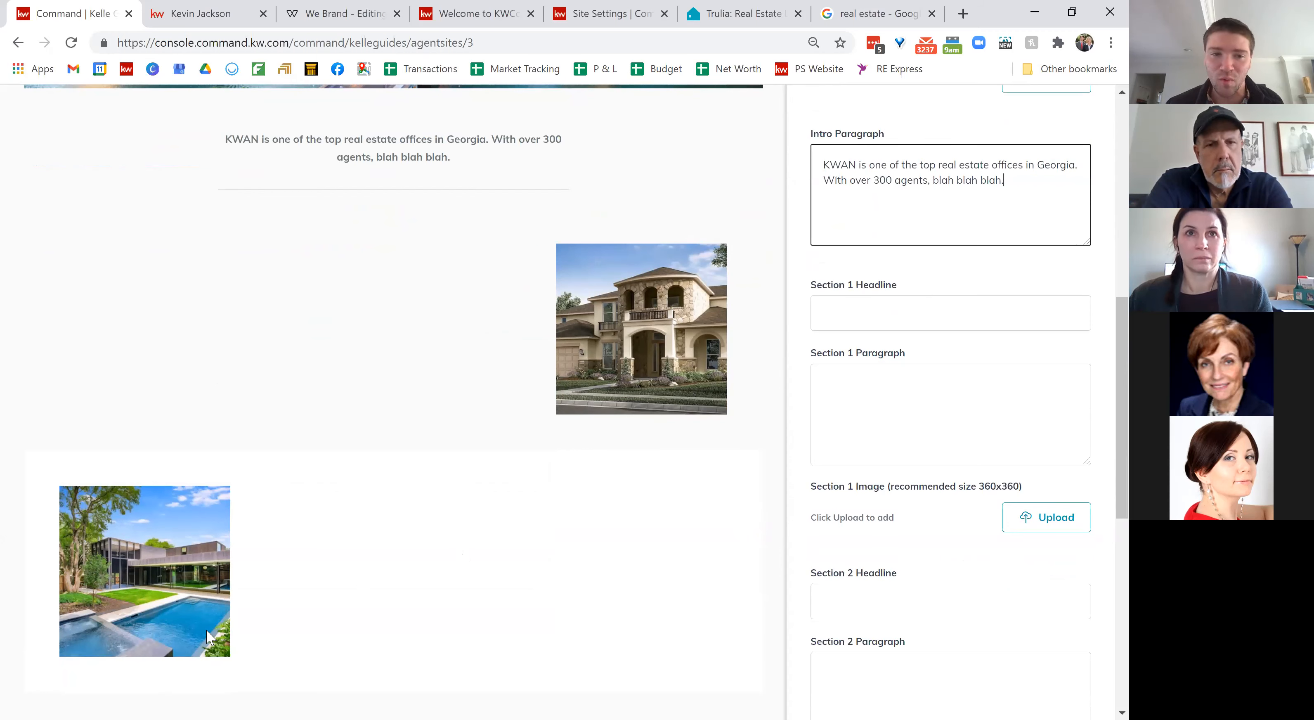
# Step: Enter 'Red Day' as the Section 1 headline, clearing and retyping it
pyautogui.click(933, 318)
pyautogui.write('Red Day')
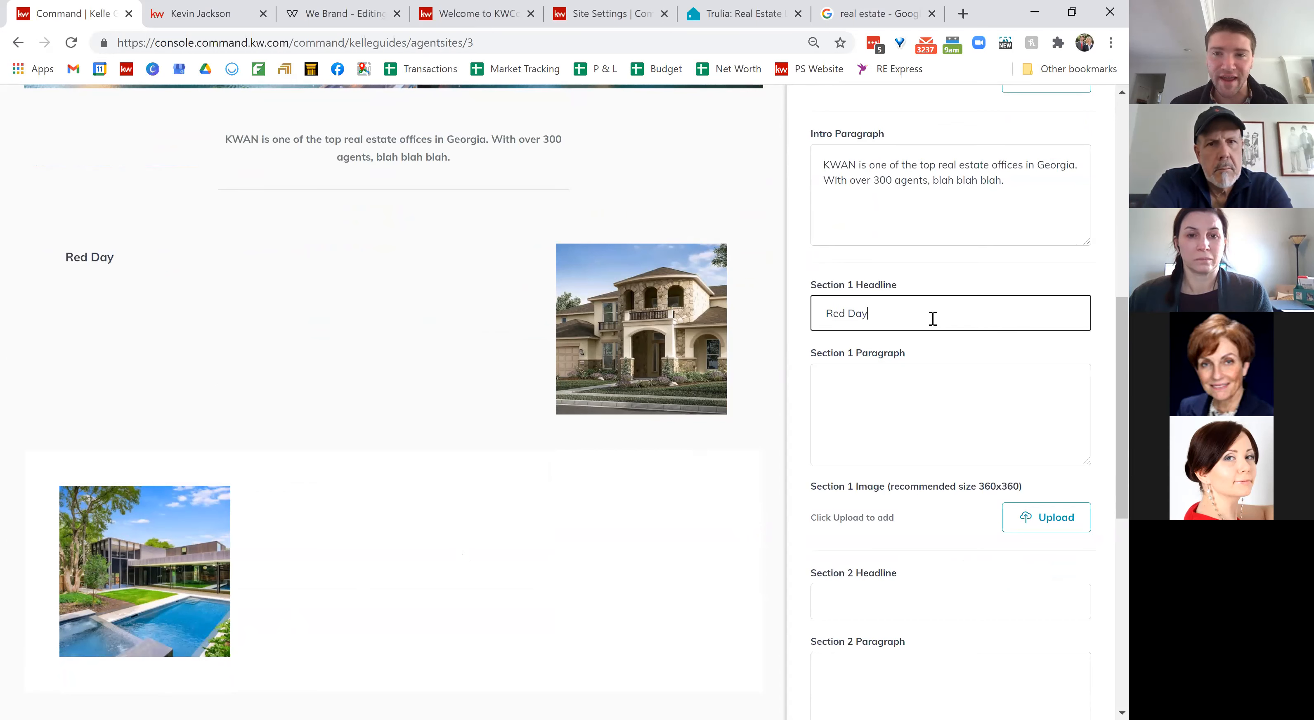
pyautogui.click(917, 284)
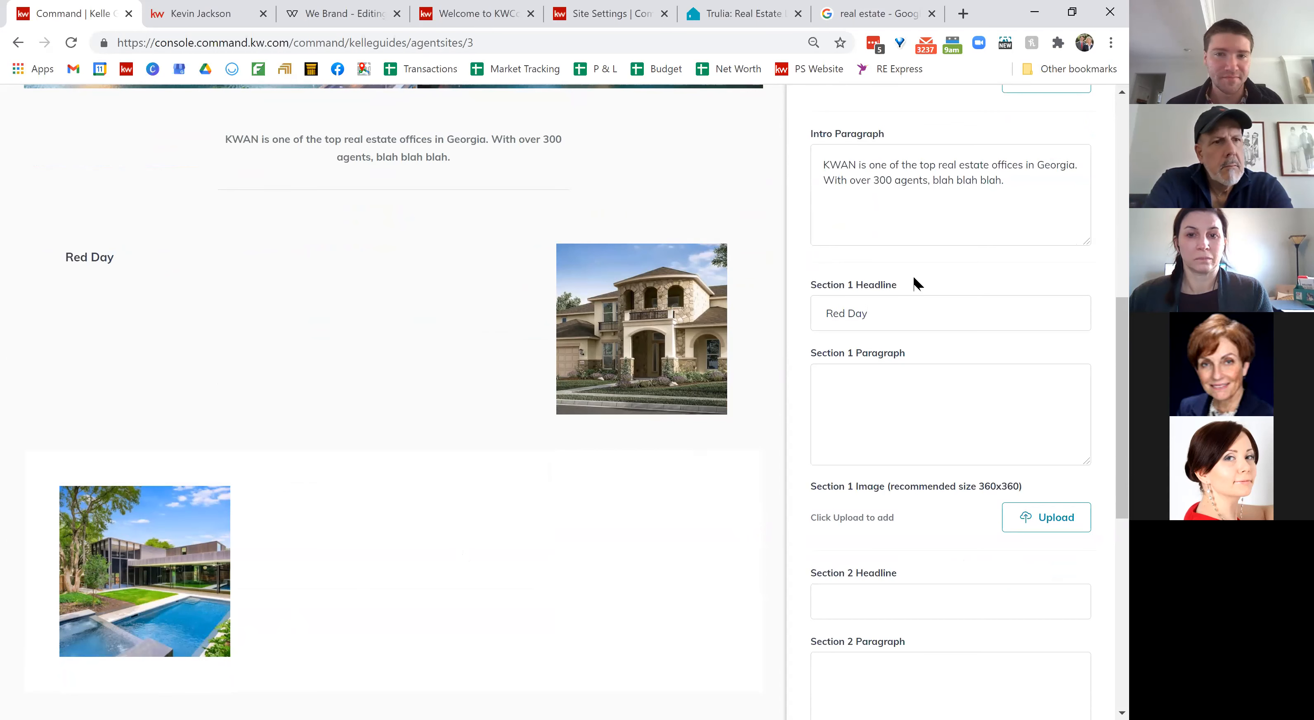
pyautogui.click(904, 401)
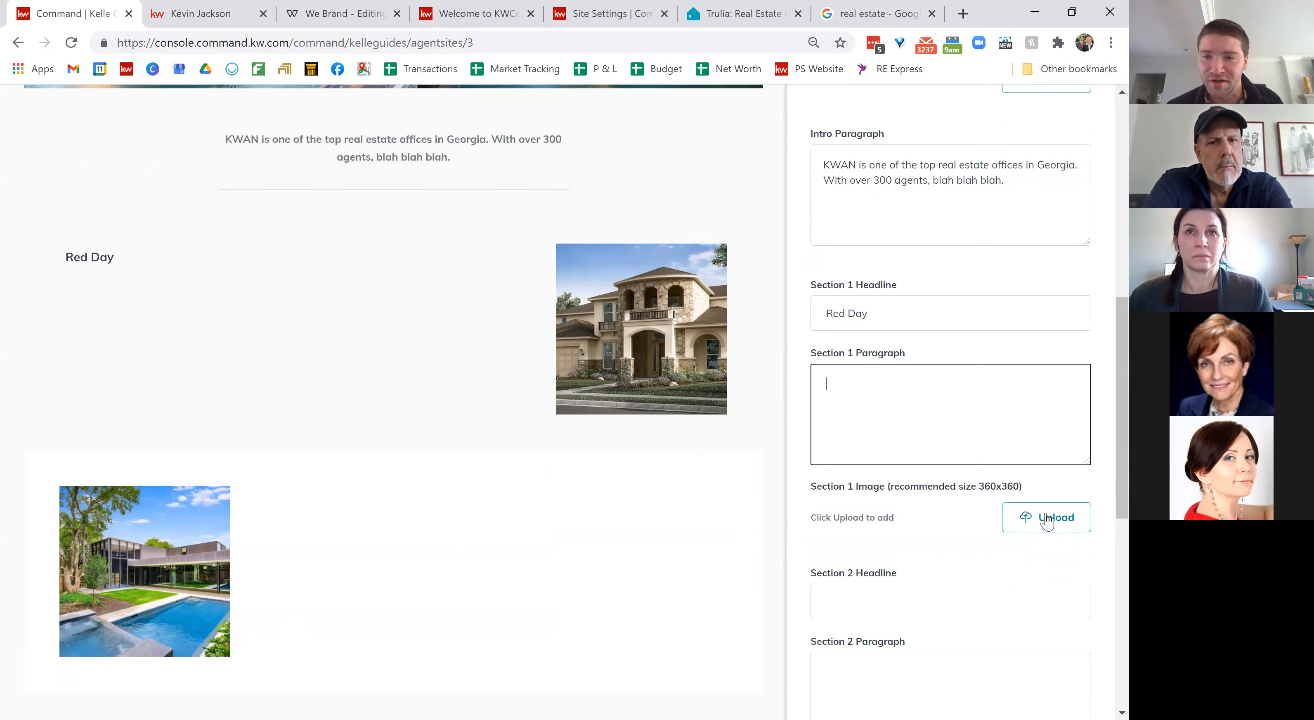
pyautogui.tripleClick(872, 303)
pyautogui.press('BackSpace')
pyautogui.scroll(1, 872, 302)
pyautogui.scroll(1, 872, 303)
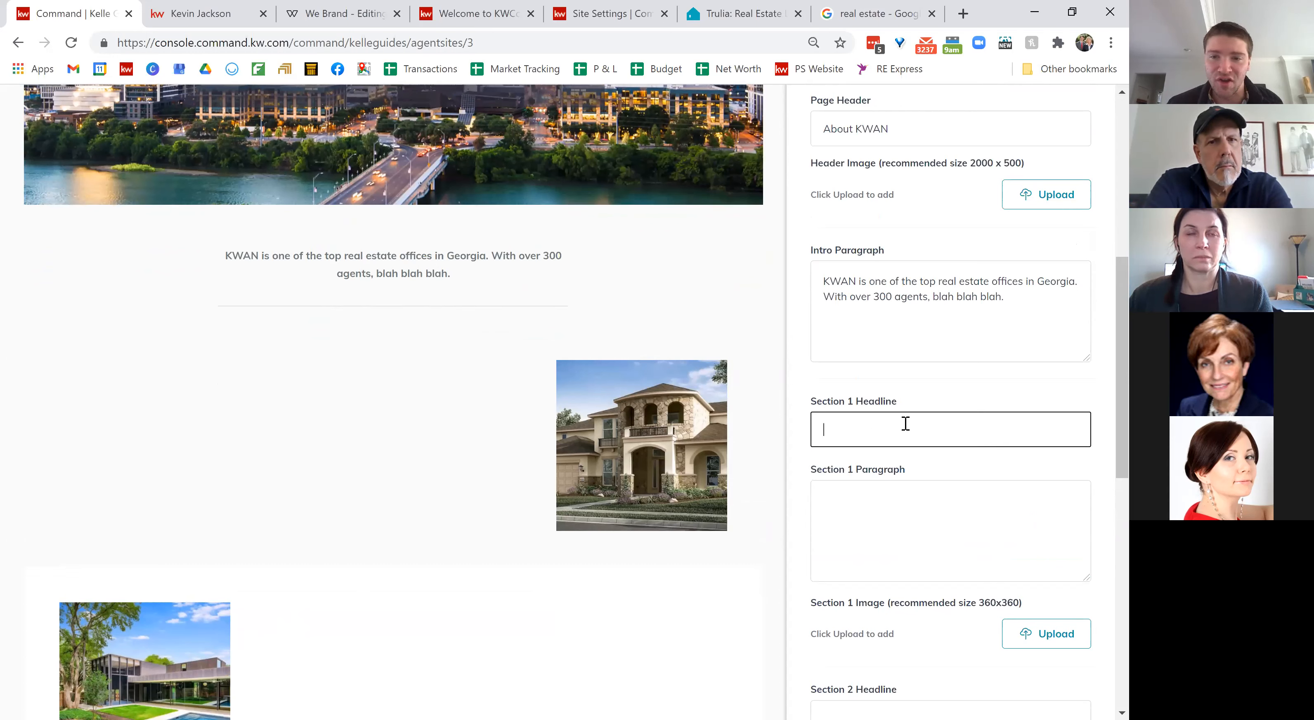
pyautogui.scroll(-3, 953, 537)
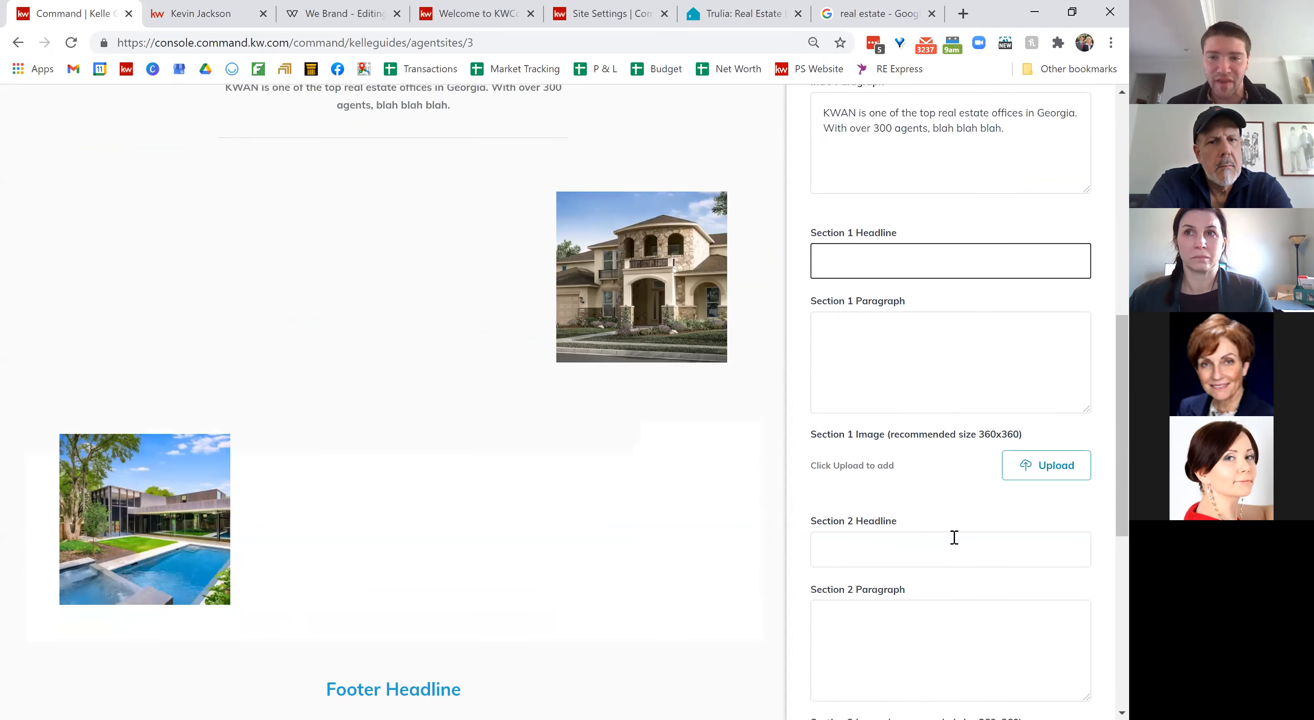
pyautogui.scroll(-3, 953, 536)
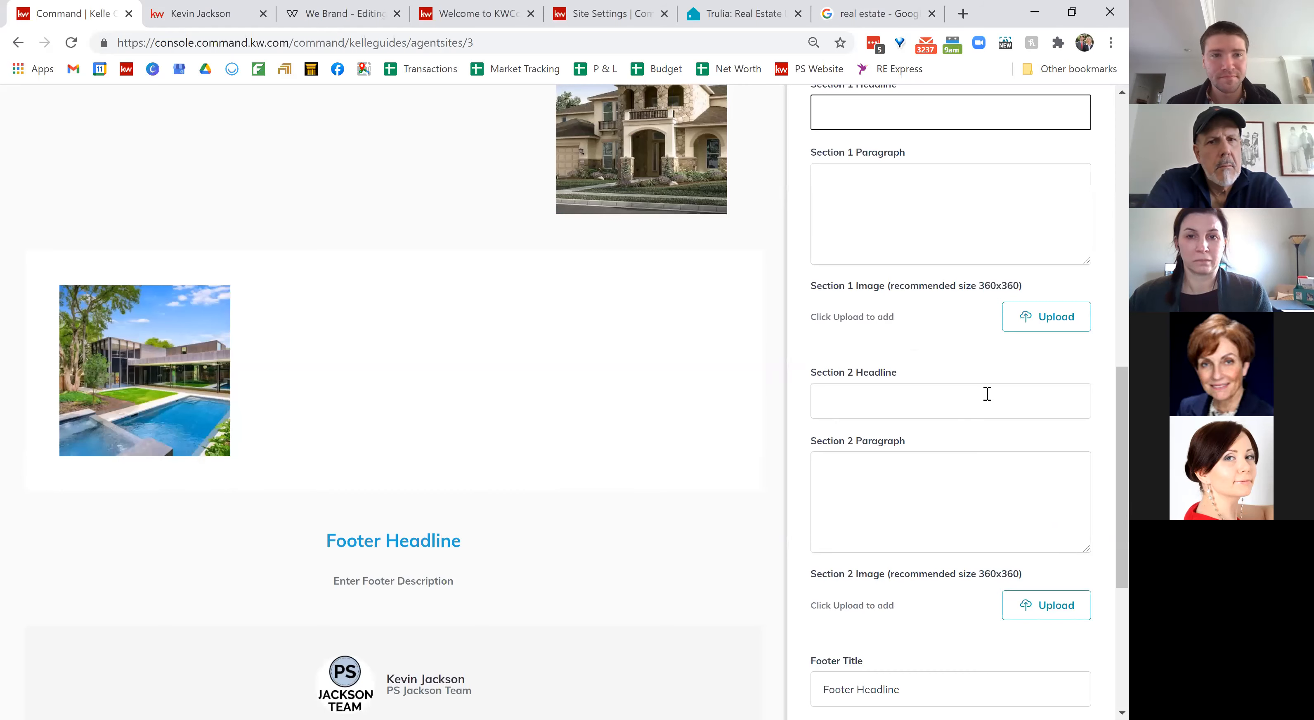
pyautogui.scroll(-1, 987, 393)
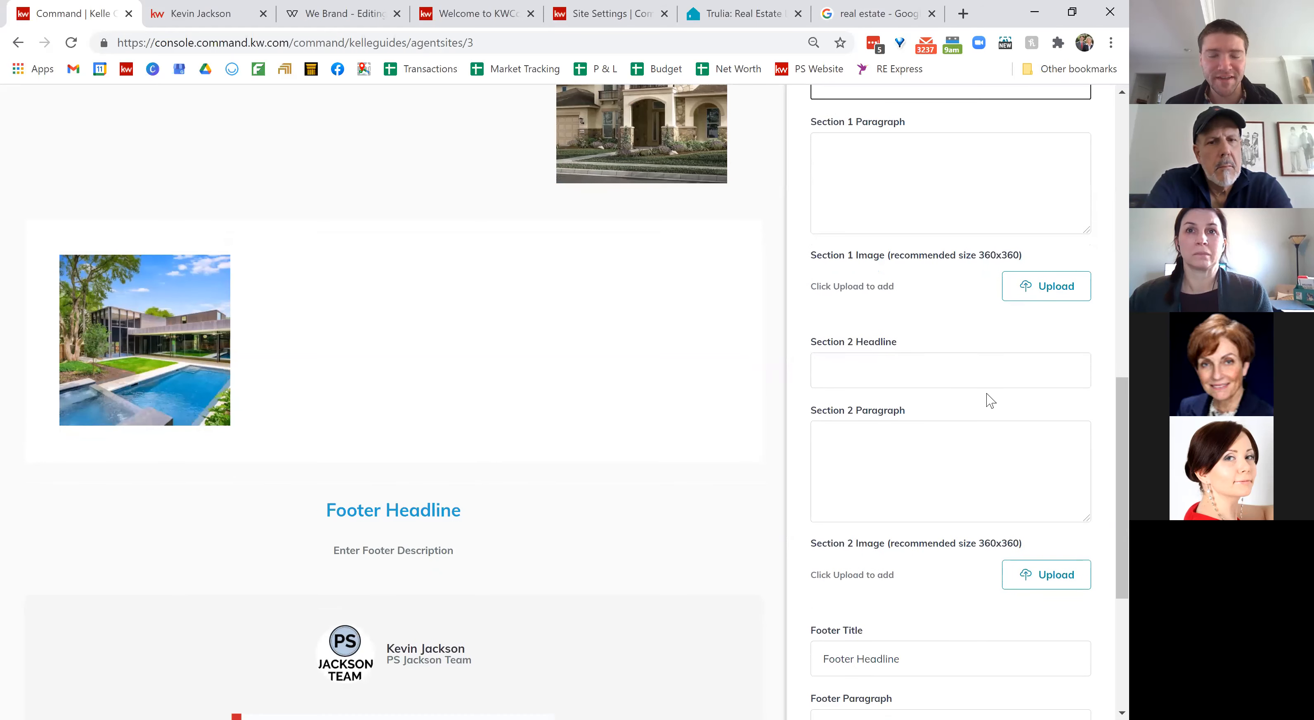
pyautogui.scroll(-2, 988, 397)
pyautogui.scroll(-2, 987, 394)
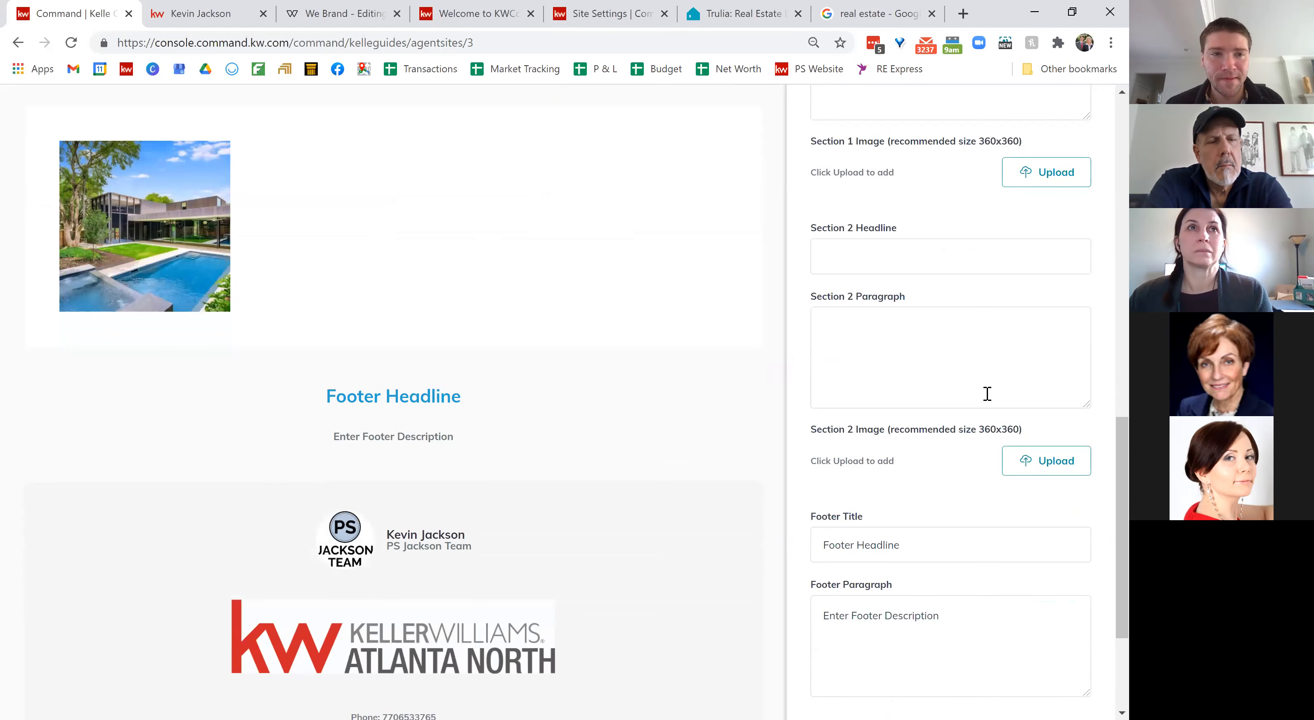
pyautogui.scroll(10, 985, 392)
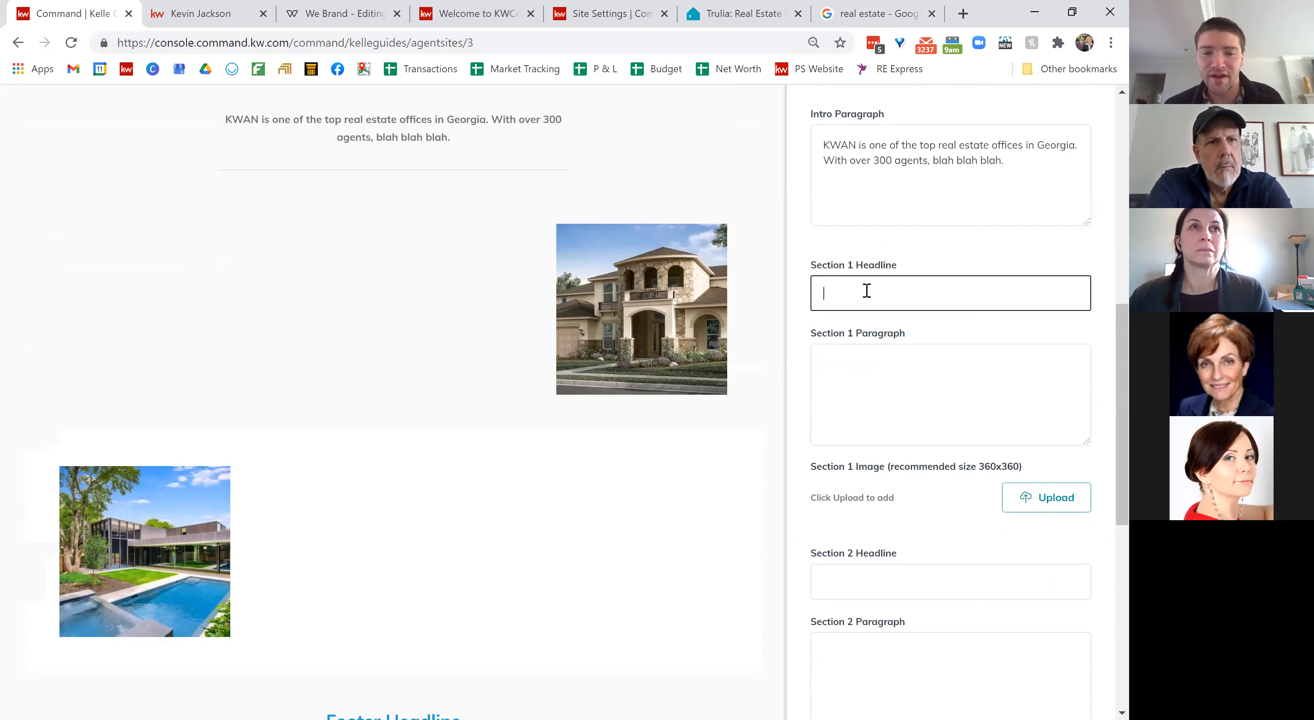
pyautogui.write('Day')
# Step: Fill the Section 1 paragraph with 'Sample'
pyautogui.press('Tab')
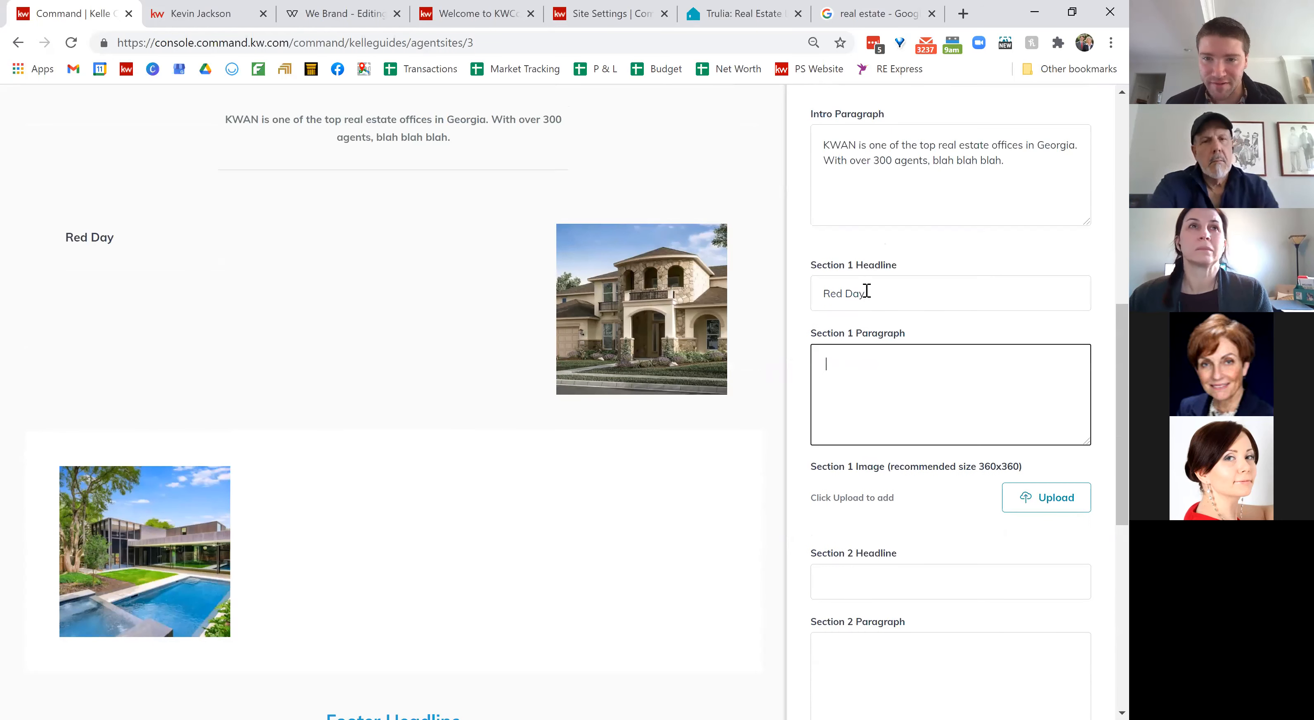
pyautogui.write('Sample')
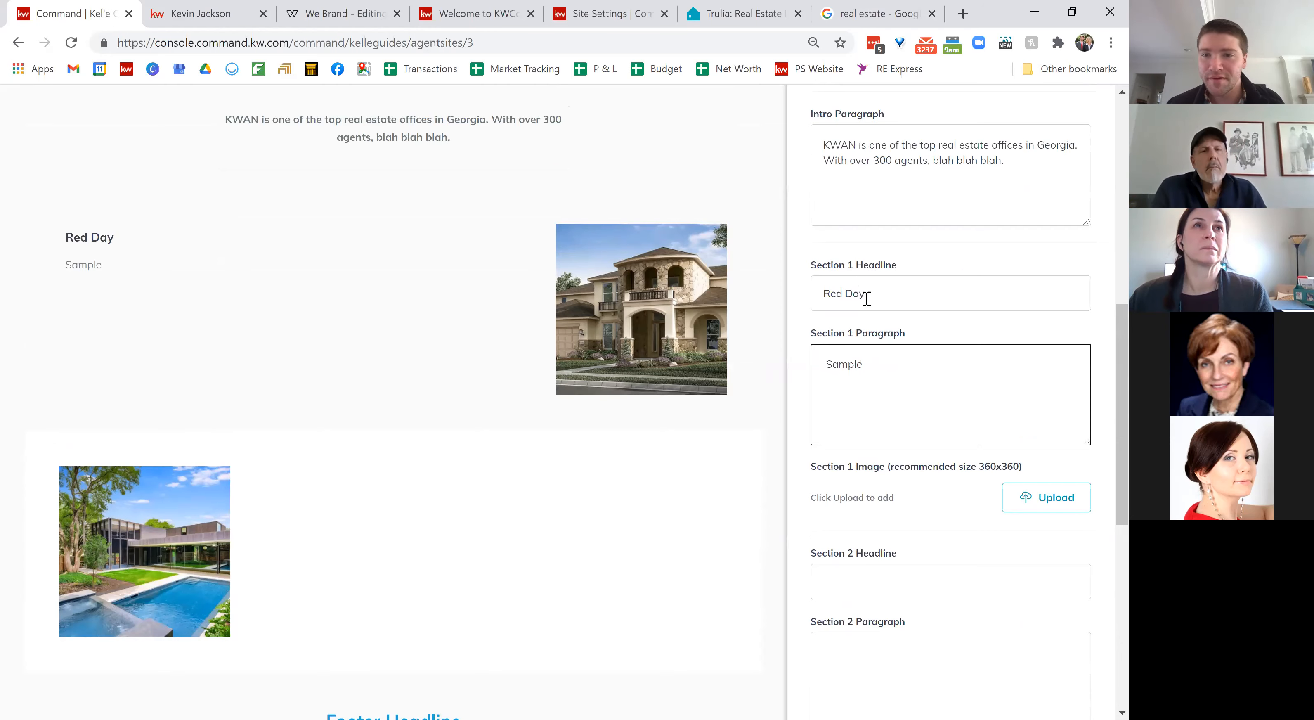
pyautogui.click(1047, 500)
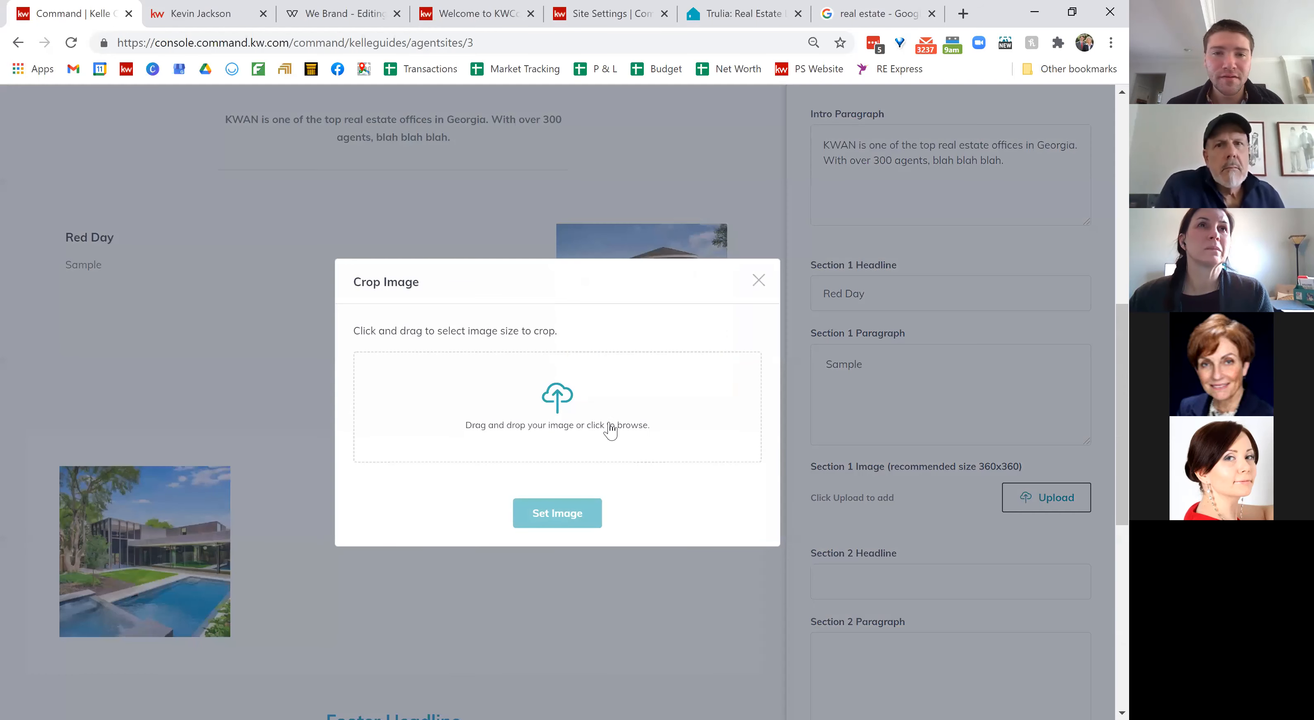
# Step: Set the portrait photo from Downloads as the cropped Section 1 image
pyautogui.click(610, 431)
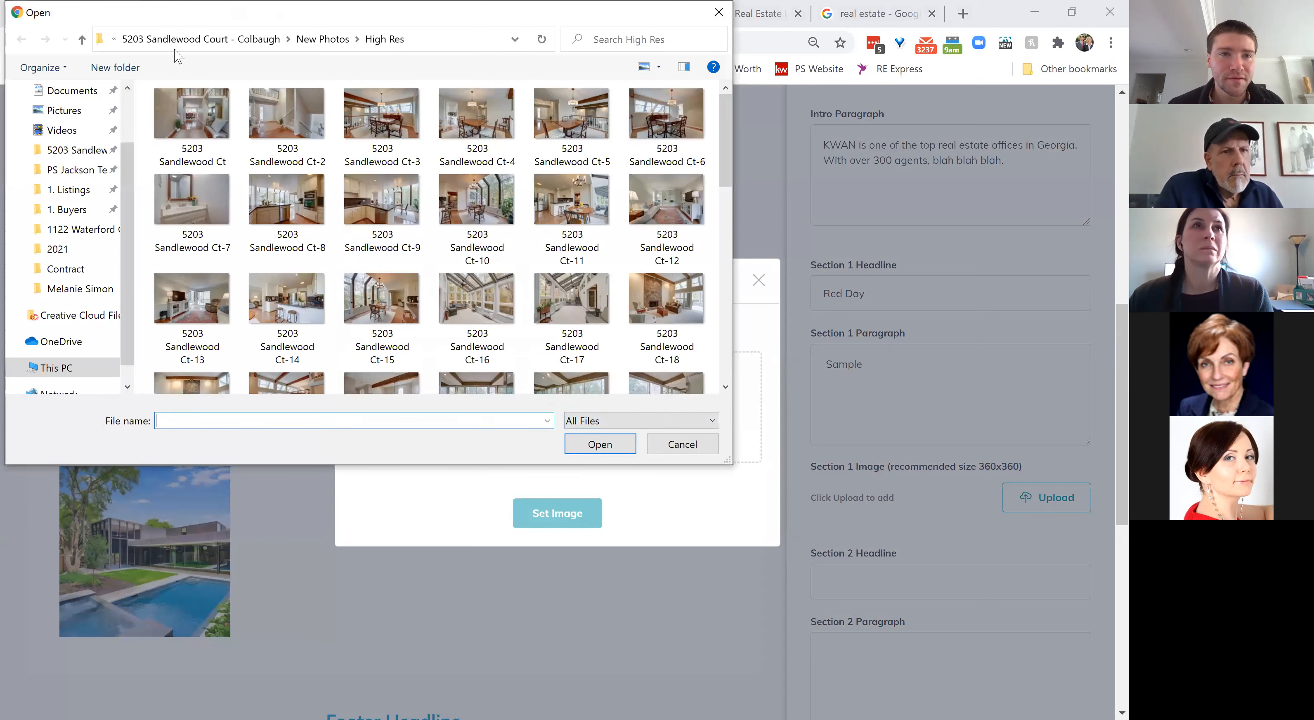
pyautogui.scroll(2, 123, 173)
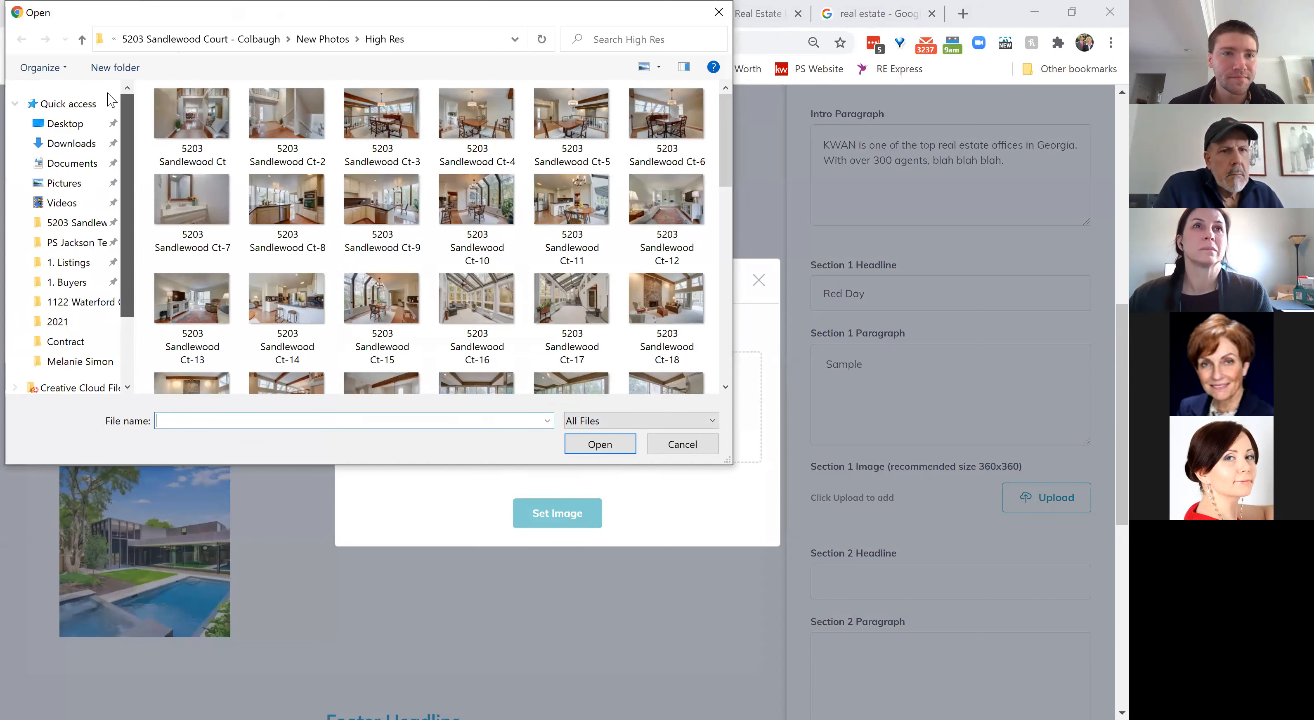
pyautogui.click(86, 146)
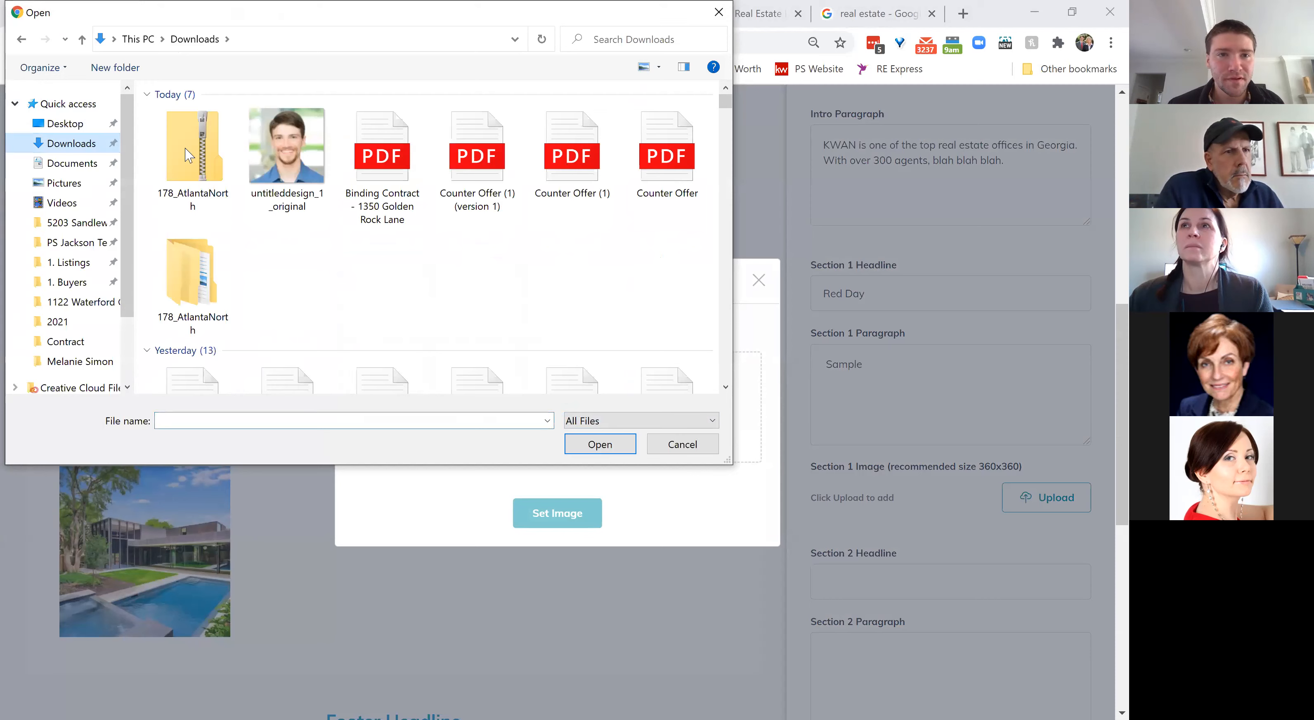
pyautogui.click(287, 153)
pyautogui.doubleClick(288, 153)
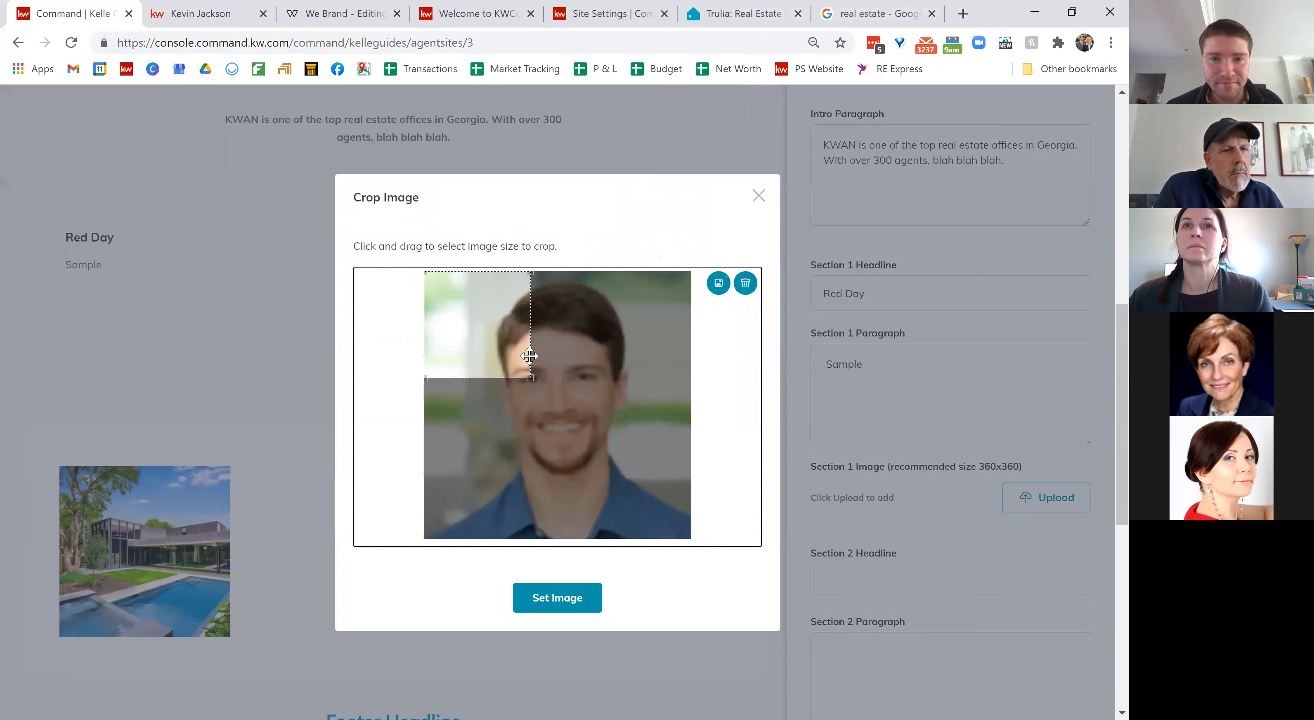
pyautogui.click(592, 596)
pyautogui.scroll(-4, 911, 565)
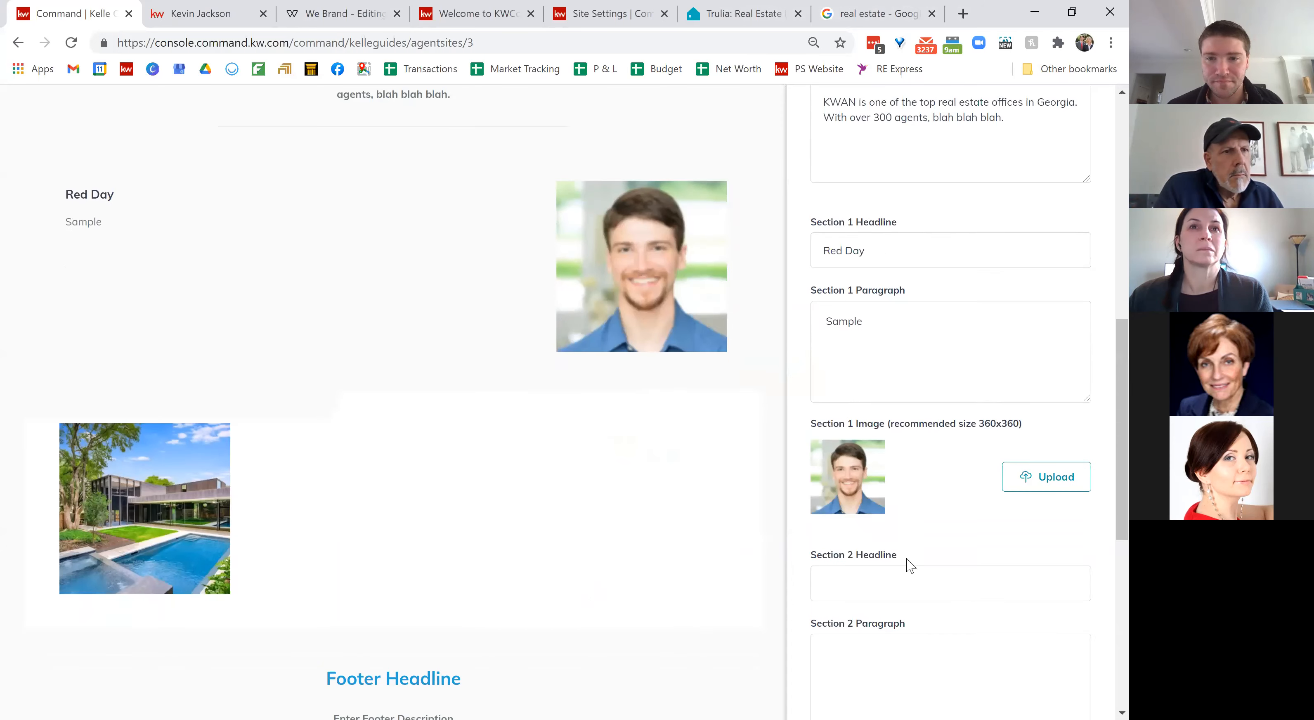
pyautogui.scroll(-1, 907, 559)
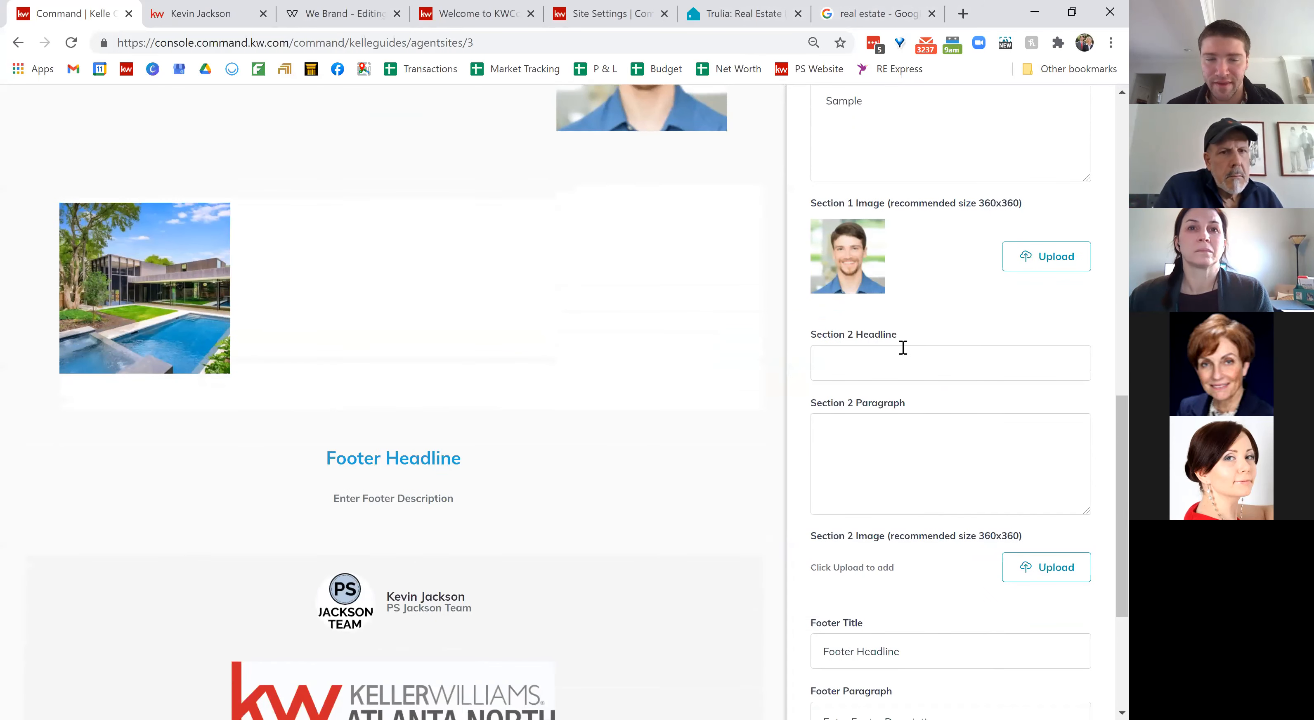
pyautogui.scroll(-2, 964, 417)
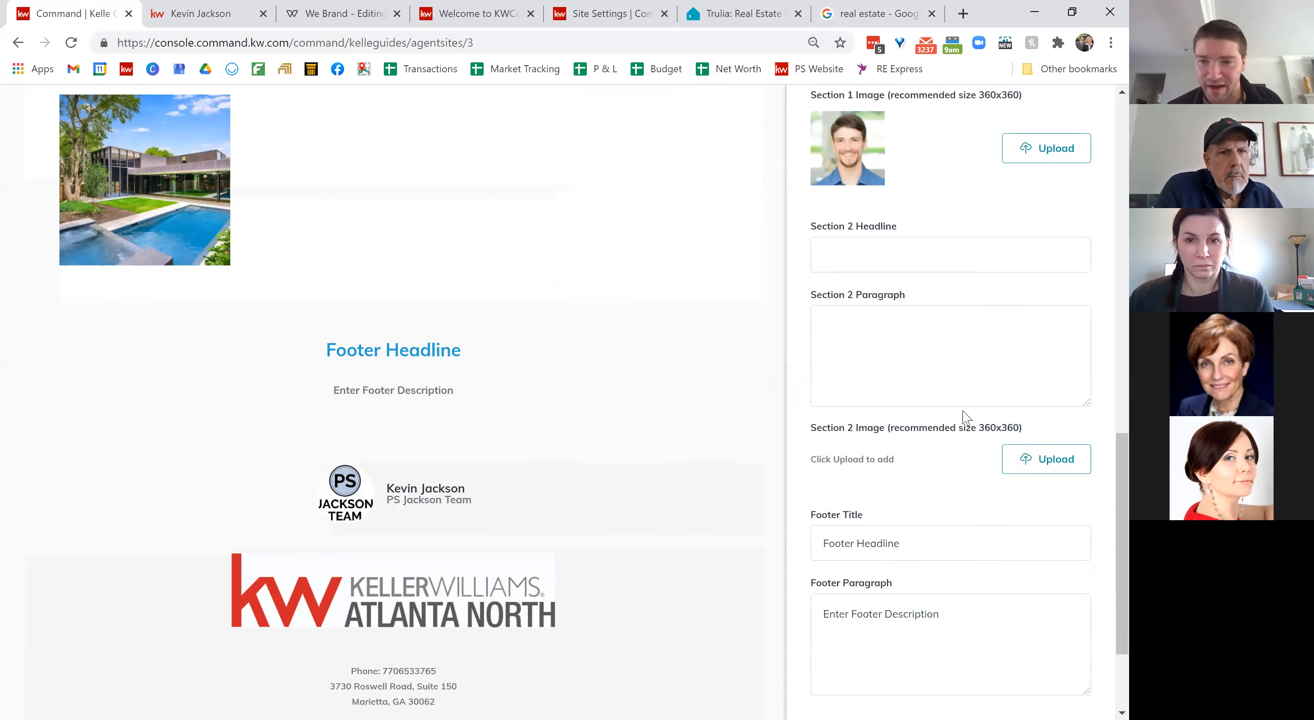
pyautogui.scroll(-2, 964, 416)
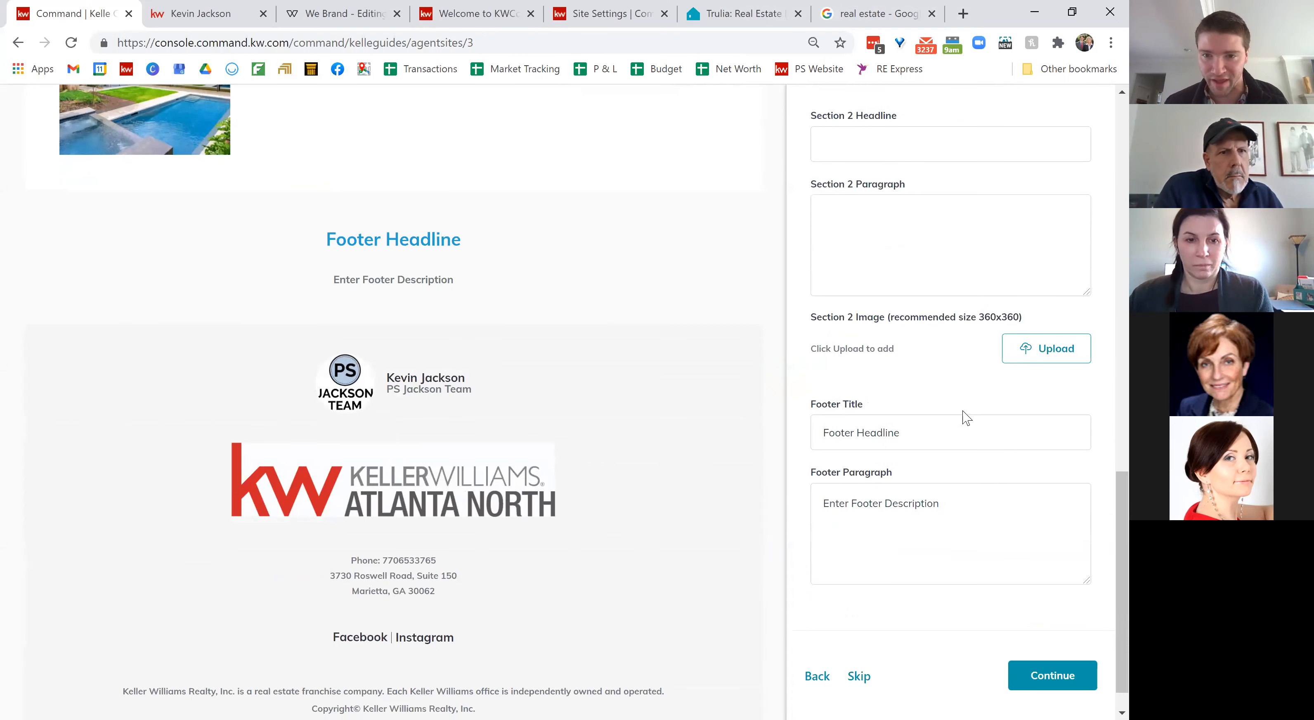
pyautogui.scroll(-1, 966, 417)
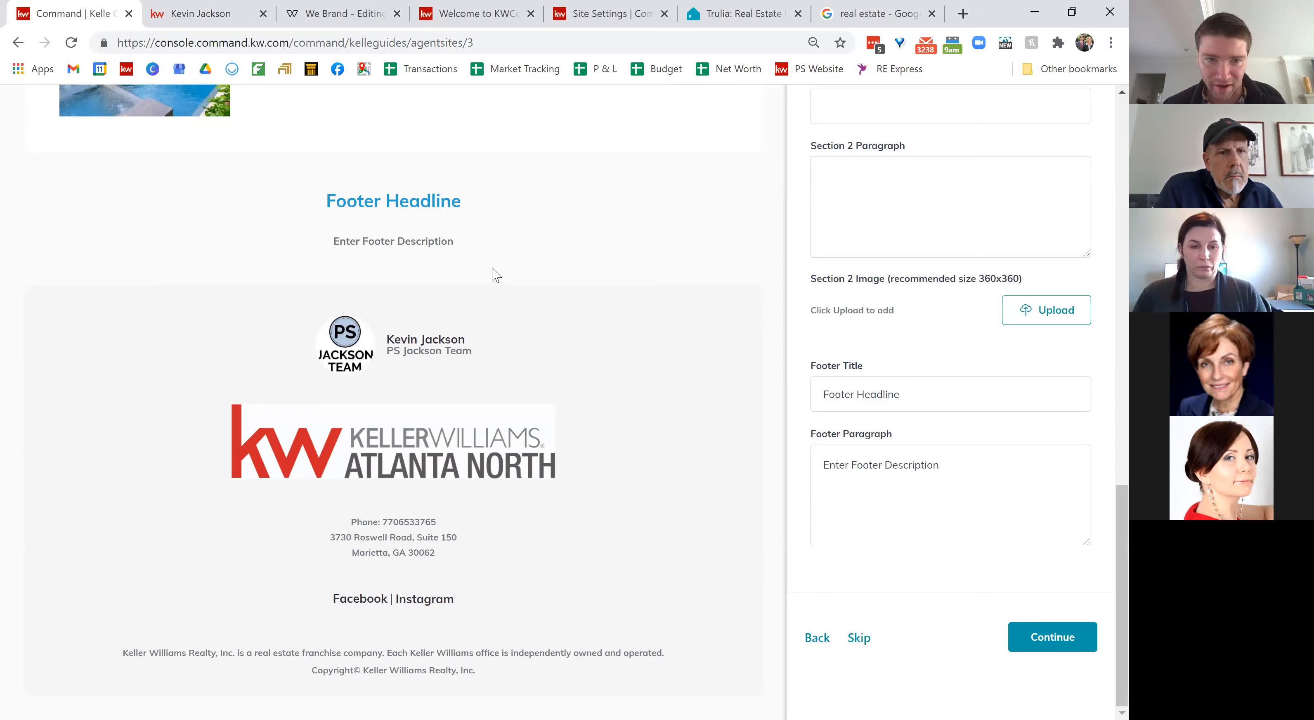
# Step: Check the live site's agent About page and its contact form, then return to the editor
pyautogui.click(204, 21)
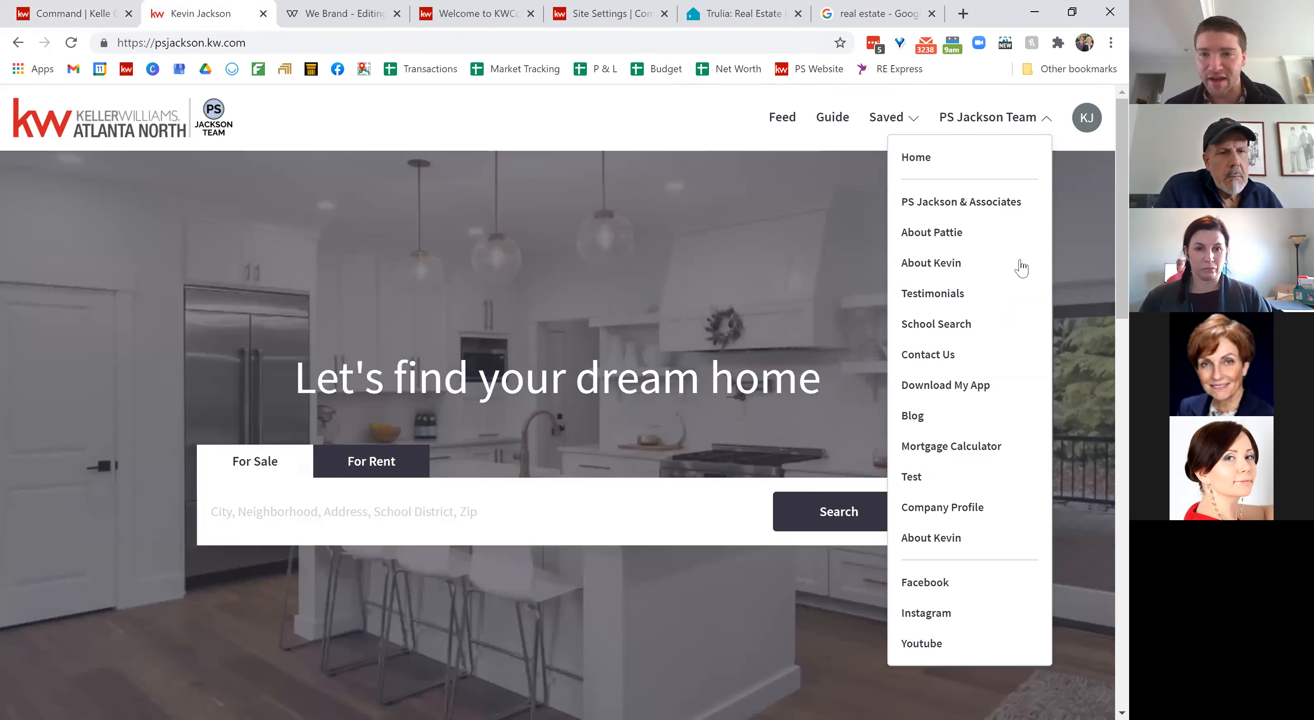
pyautogui.click(949, 240)
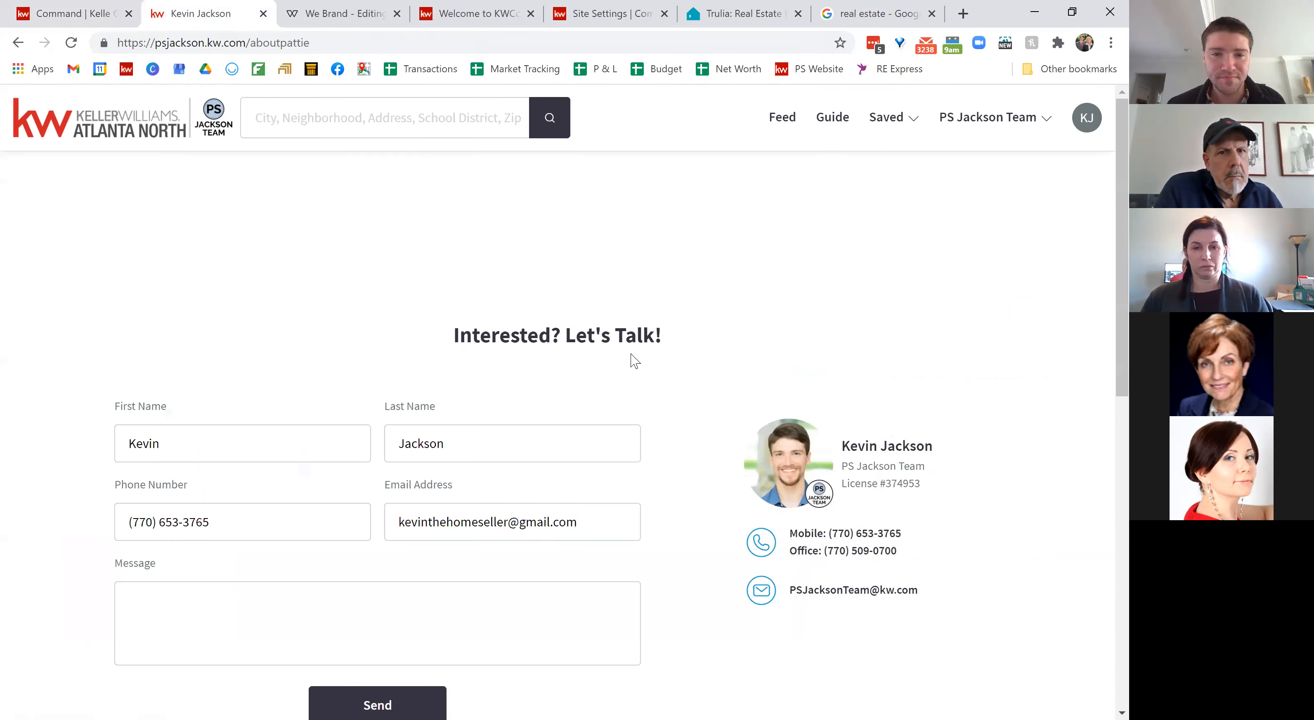
pyautogui.scroll(-8, 666, 279)
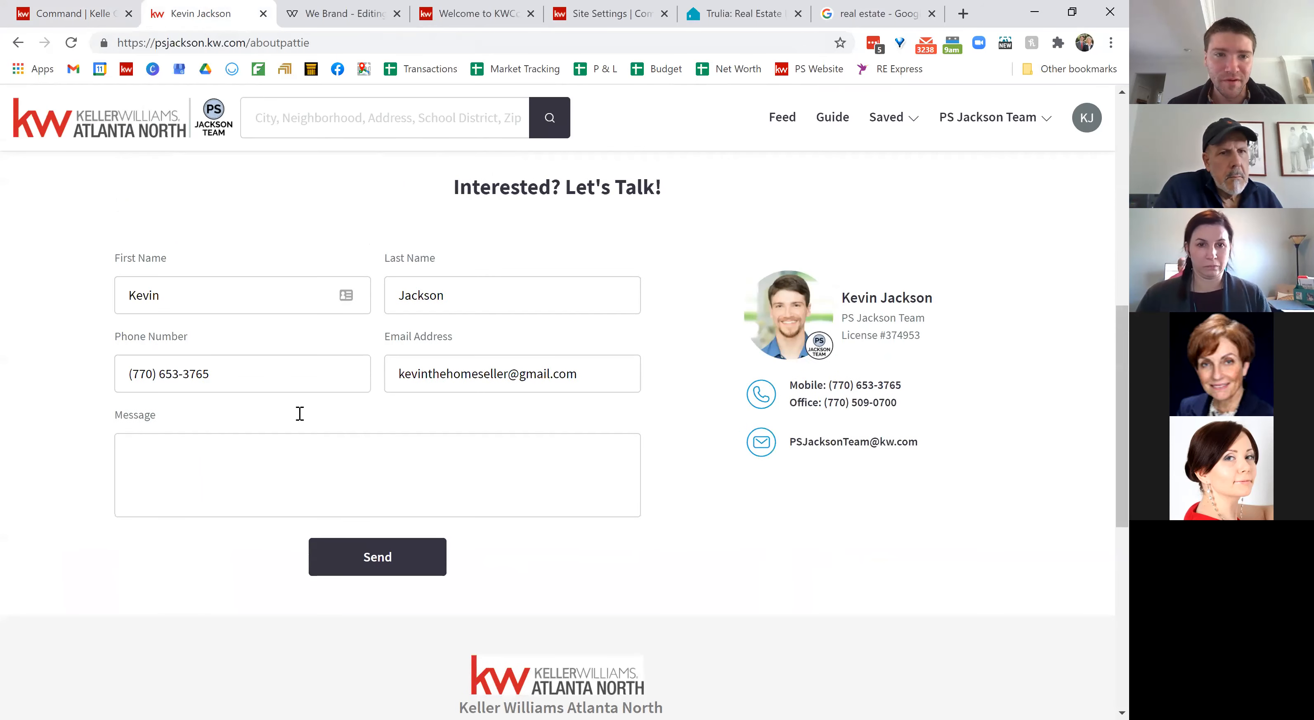
pyautogui.scroll(3, 586, 431)
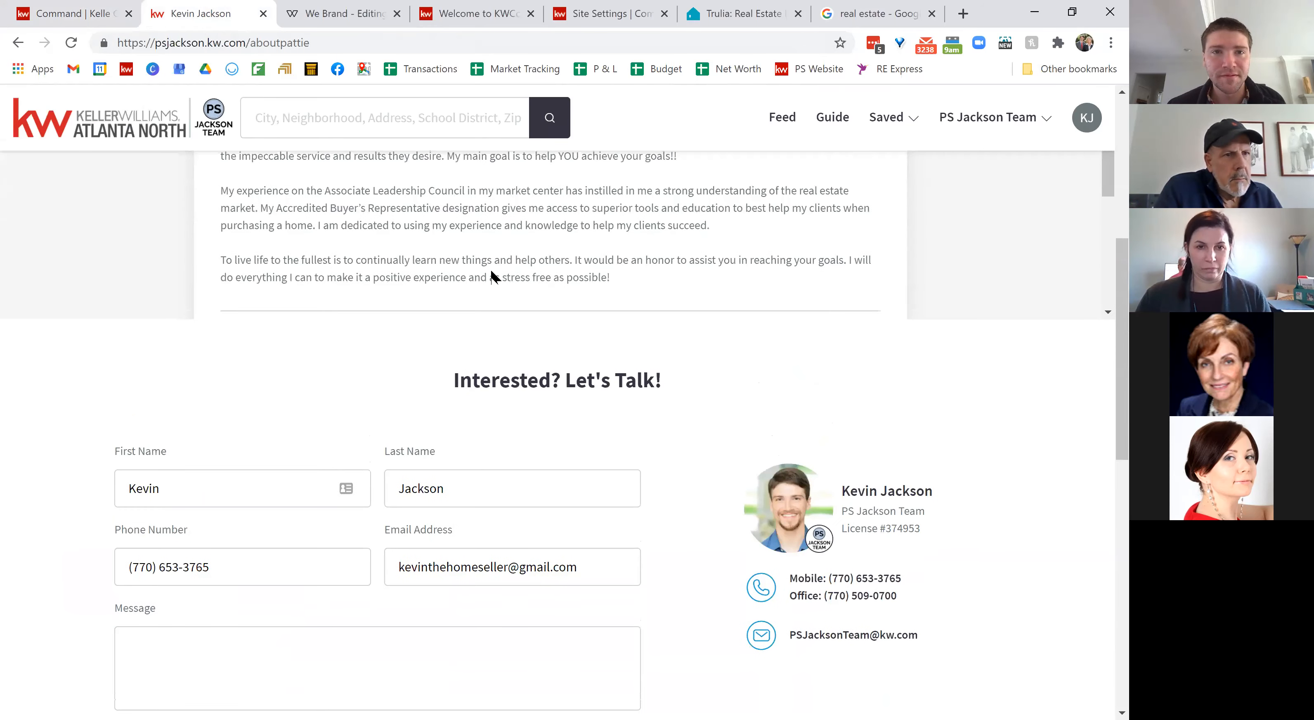
pyautogui.click(122, 7)
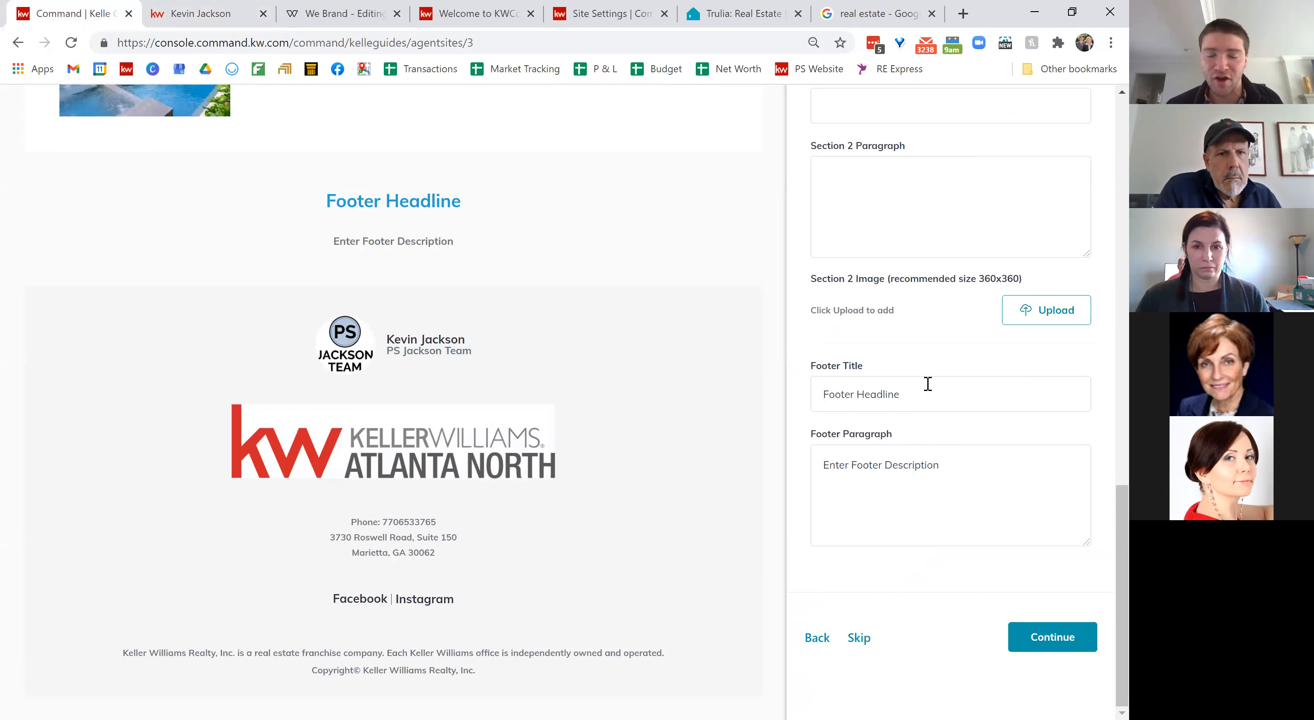
# Step: Set the footer headline to 'Let's Talk Real Estate' and description to 'Fill out the form below'
pyautogui.click(915, 391)
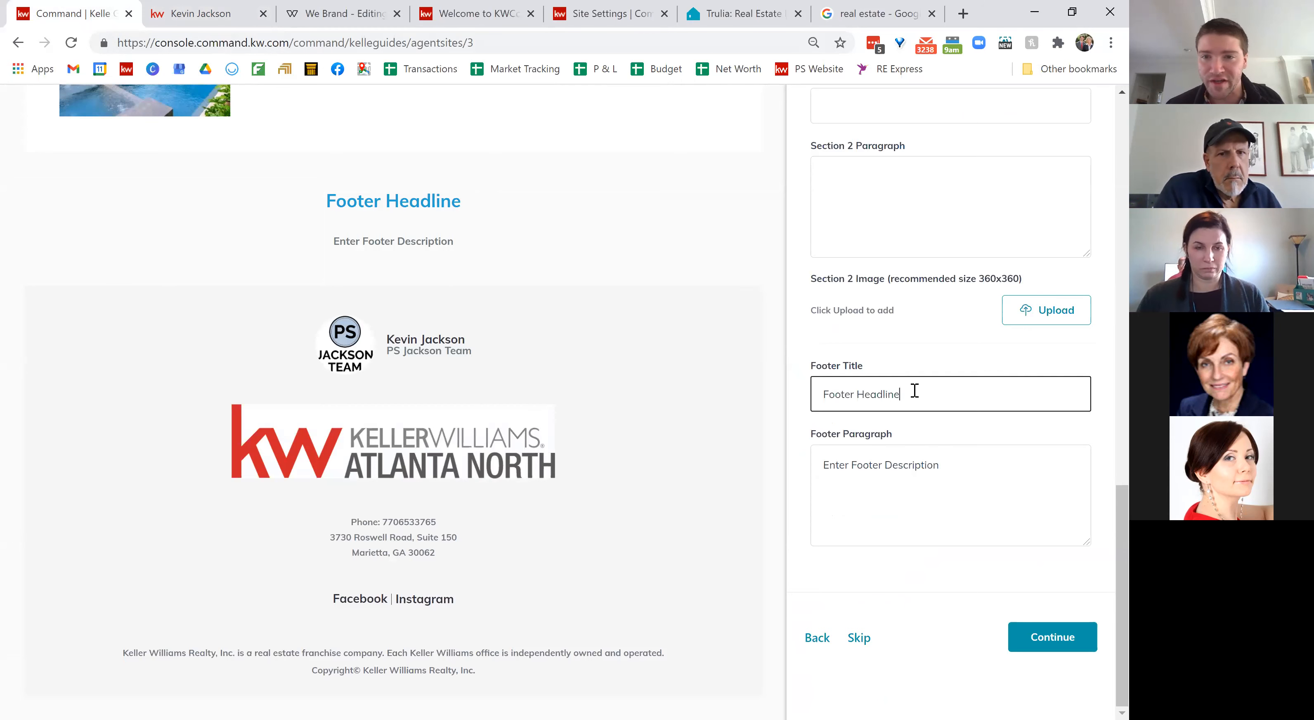
pyautogui.tripleClick(856, 394)
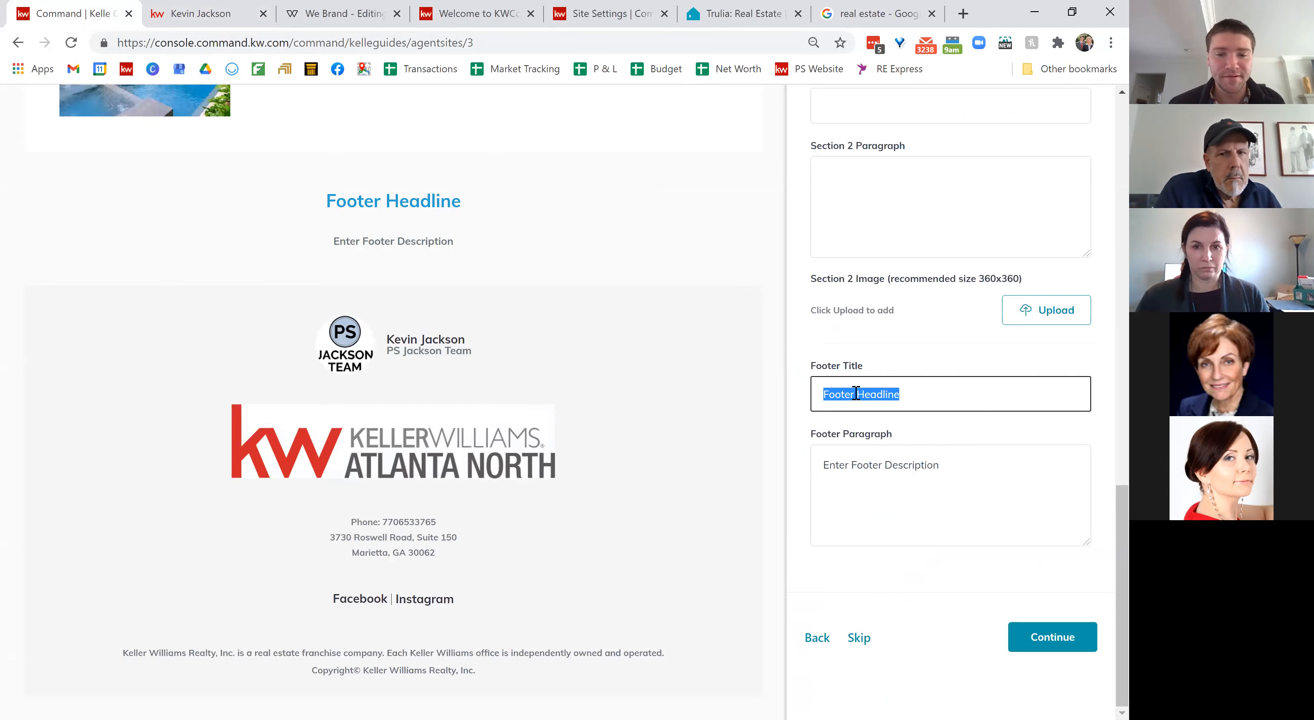
pyautogui.write("Let's T")
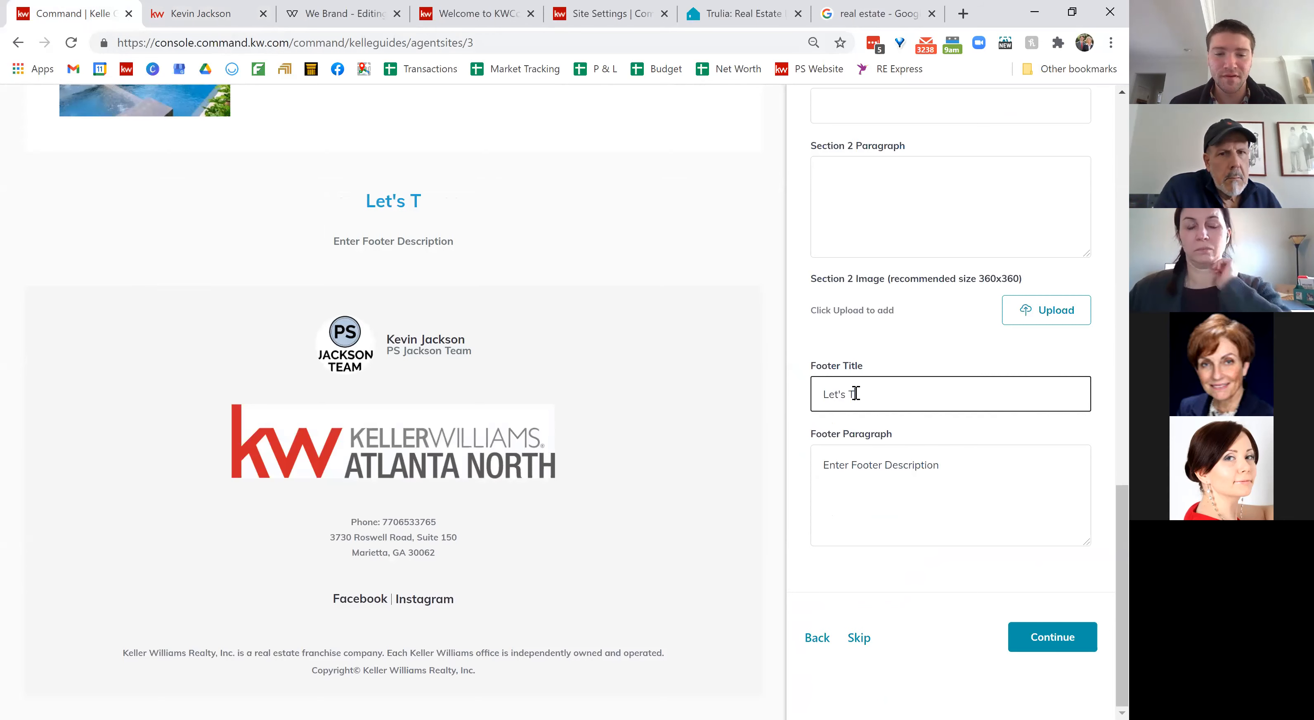
pyautogui.write('alk Real Estate')
pyautogui.press('Tab')
pyautogui.write('Fill out the form ')
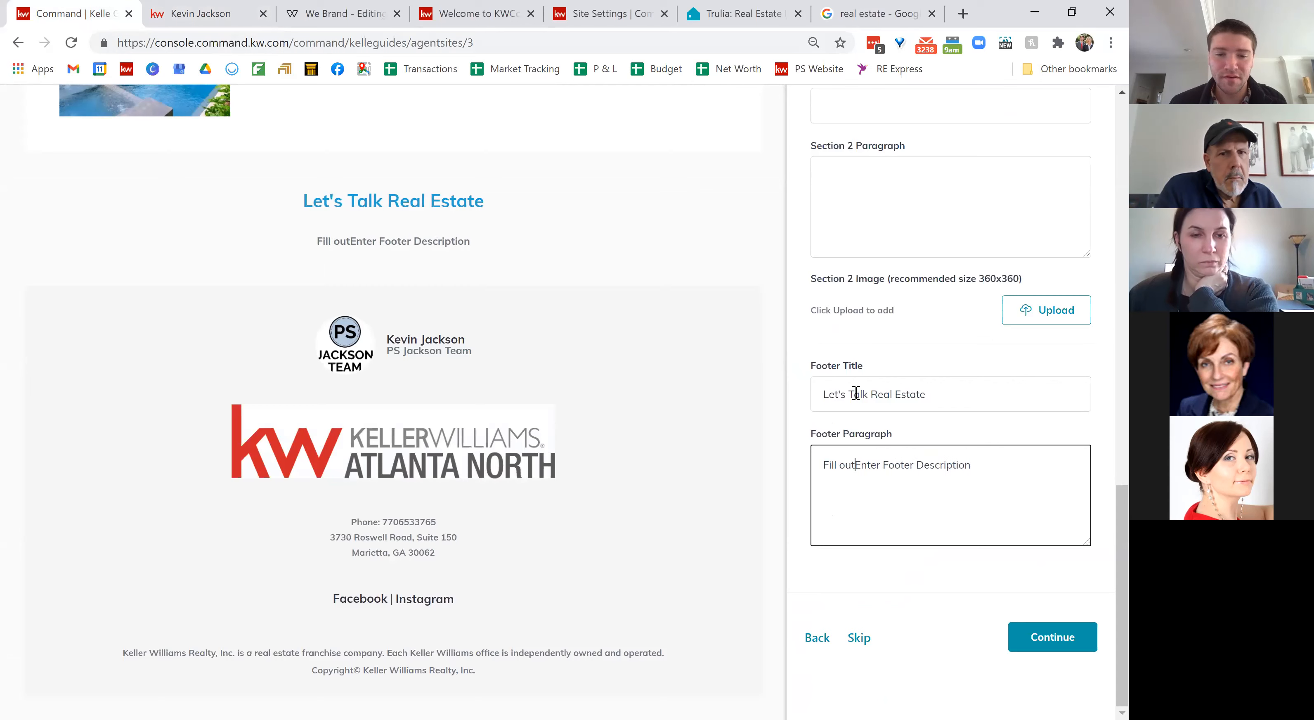
pyautogui.write('below')
pyautogui.press('Delete')
pyautogui.press('Delete')
pyautogui.press('Delete')
pyautogui.press('Delete')
pyautogui.press('Delete')
pyautogui.press('Delete')
pyautogui.press('Delete')
pyautogui.press('Delete')
pyautogui.press('Delete')
pyautogui.press('Delete')
pyautogui.press('Delete')
pyautogui.press('Delete')
pyautogui.press('Delete')
pyautogui.press('Delete')
pyautogui.press('Delete')
pyautogui.press('Delete')
pyautogui.press('Delete')
pyautogui.press('Delete')
pyautogui.press('Delete')
pyautogui.press('Delete')
pyautogui.press('Delete')
pyautogui.press('Delete')
pyautogui.press('Delete')
pyautogui.press('Delete')
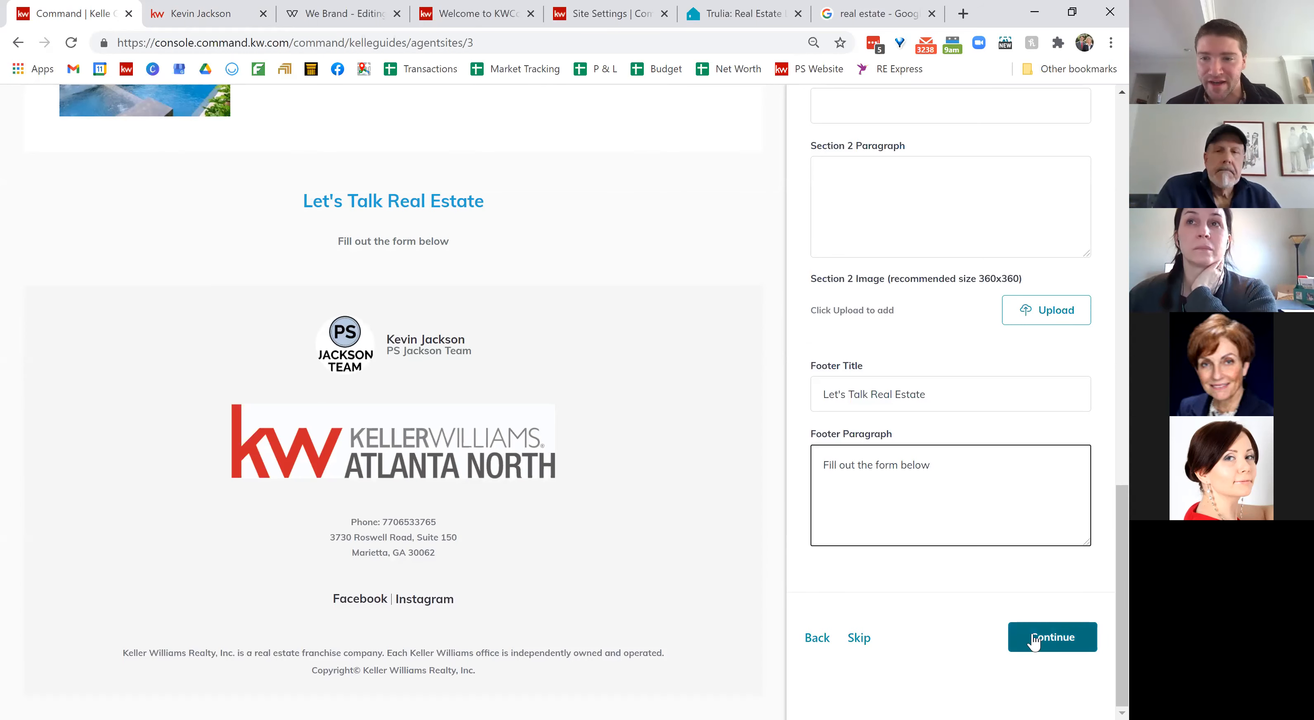
pyautogui.click(1054, 642)
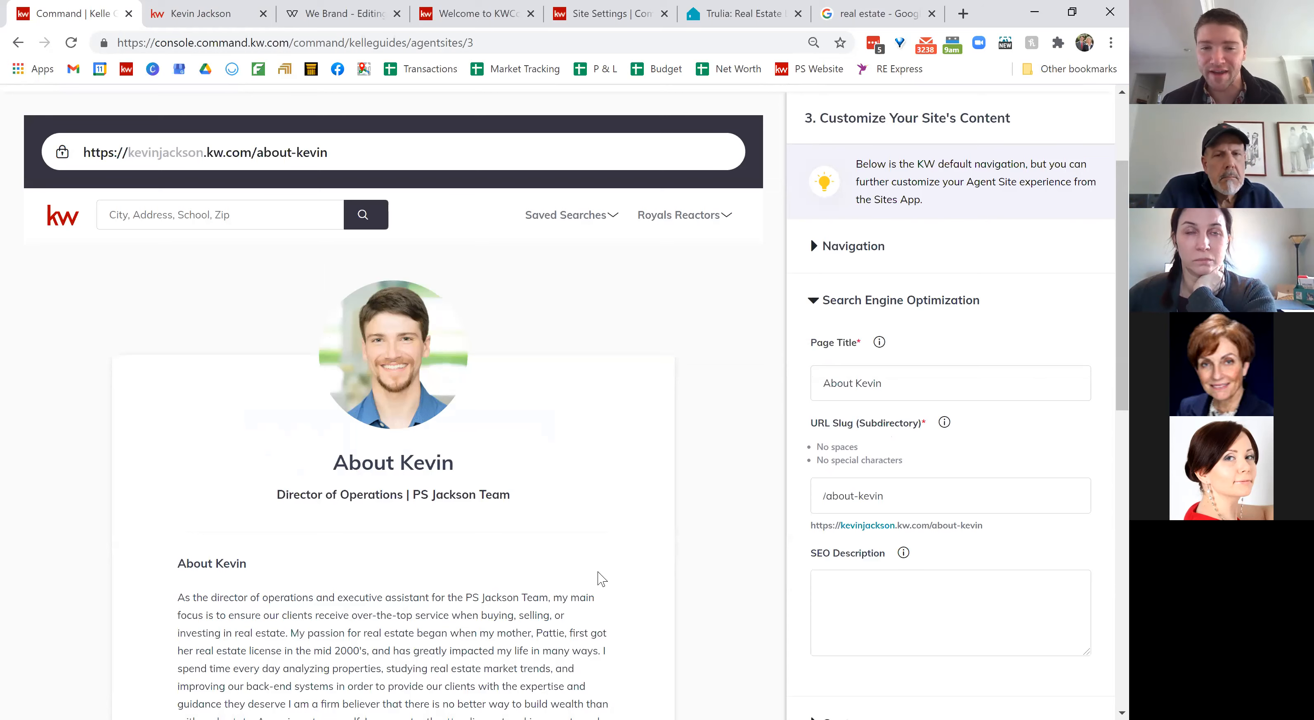
# Step: Enter 'real estate agent in marietta' as the agent About page's SEO description
pyautogui.scroll(-1, 857, 465)
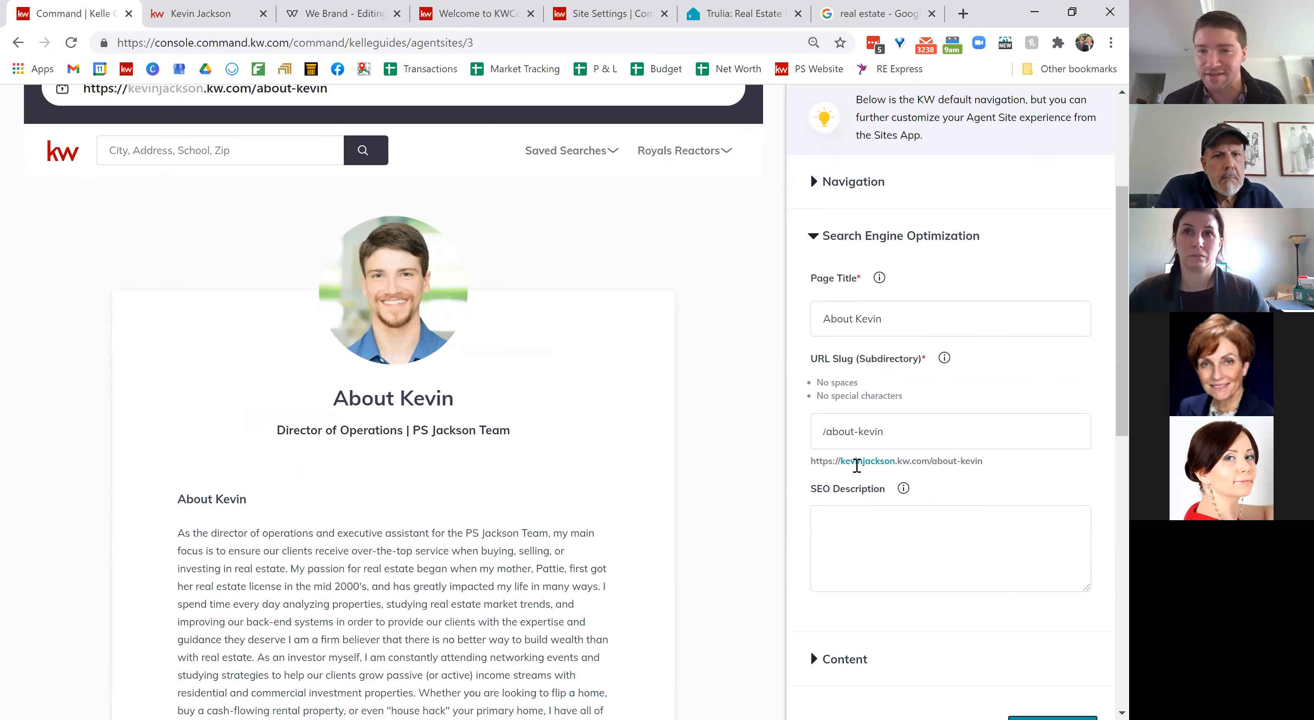
pyautogui.scroll(-2, 857, 466)
pyautogui.scroll(2, 857, 466)
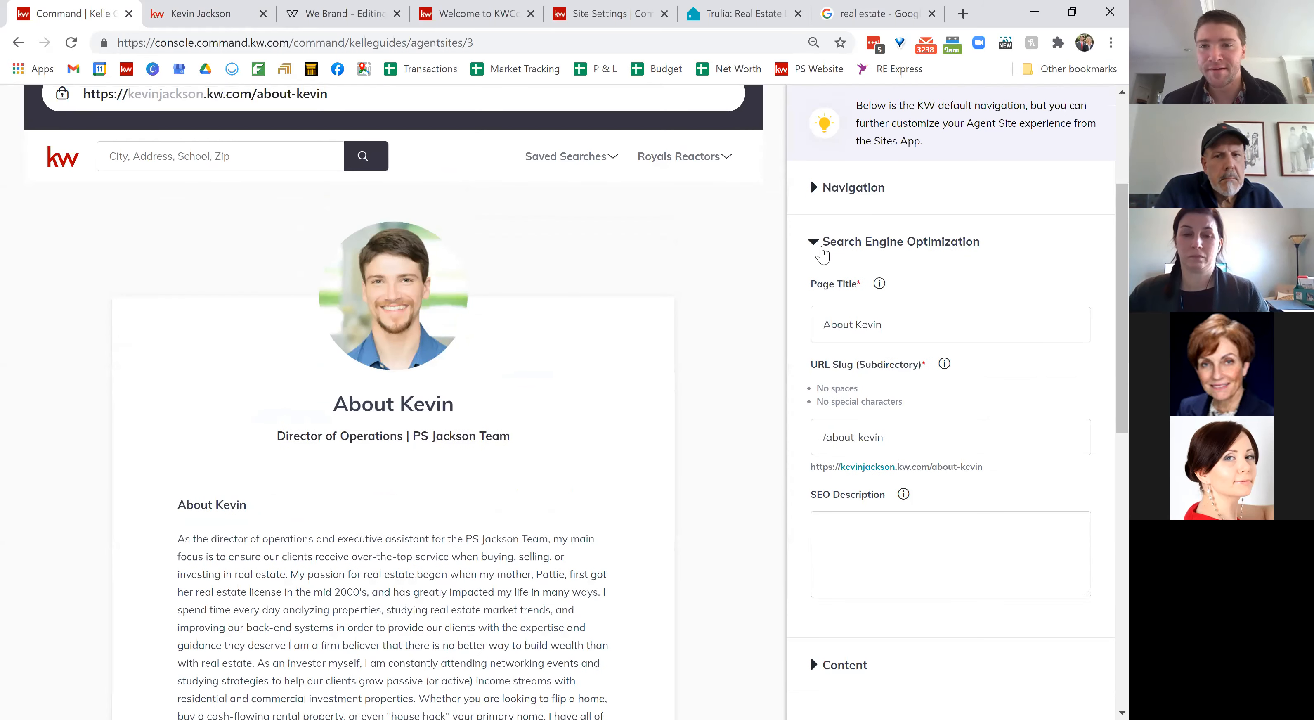
pyautogui.click(836, 190)
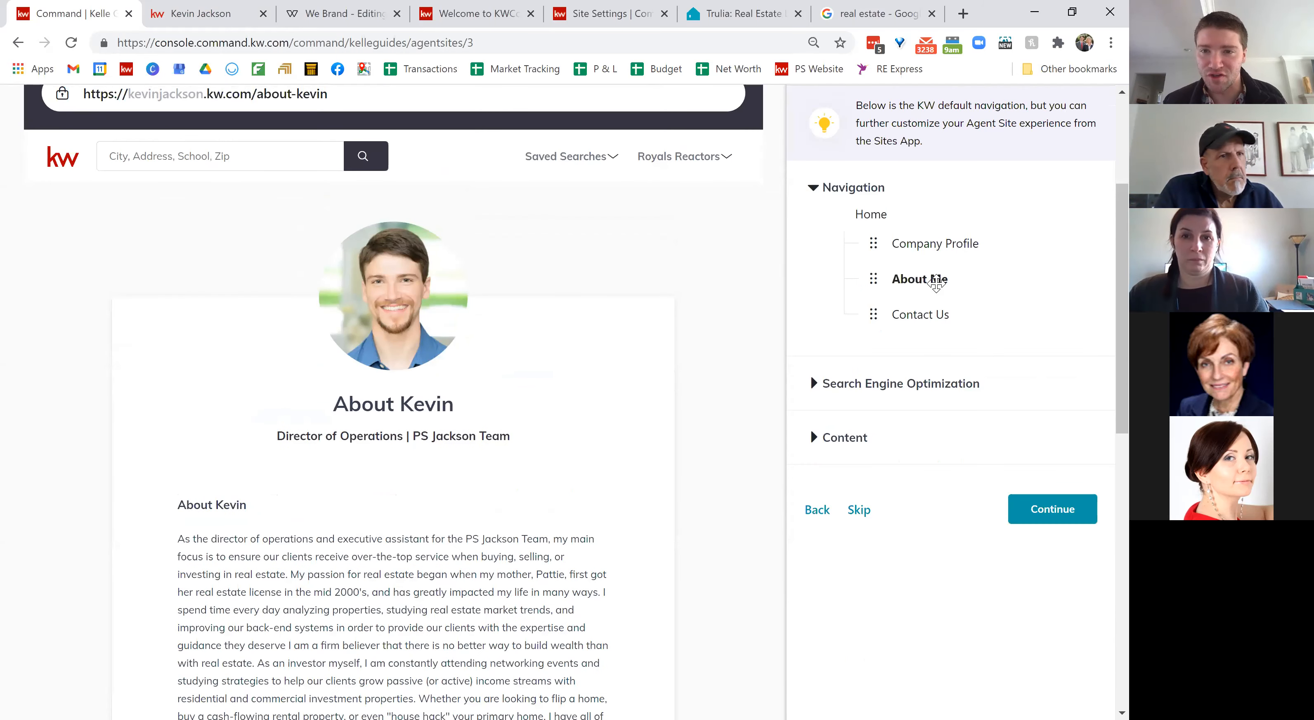
pyautogui.click(849, 196)
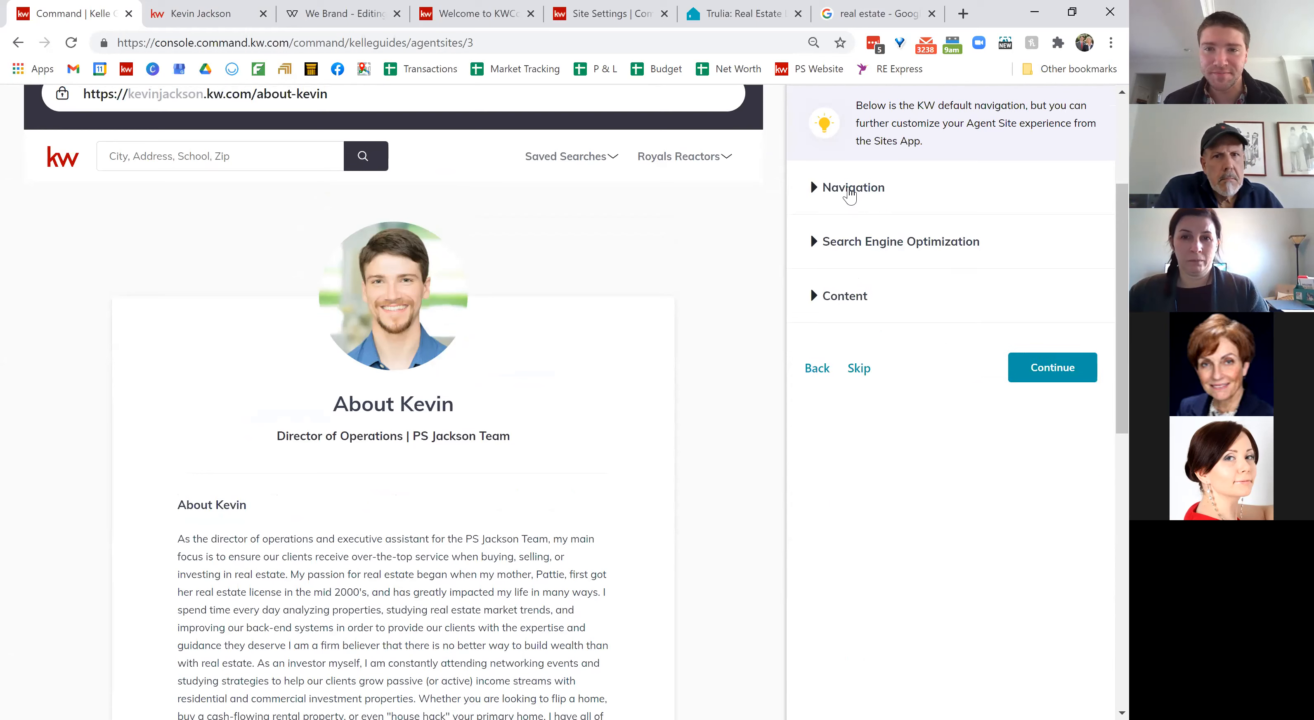
pyautogui.click(883, 247)
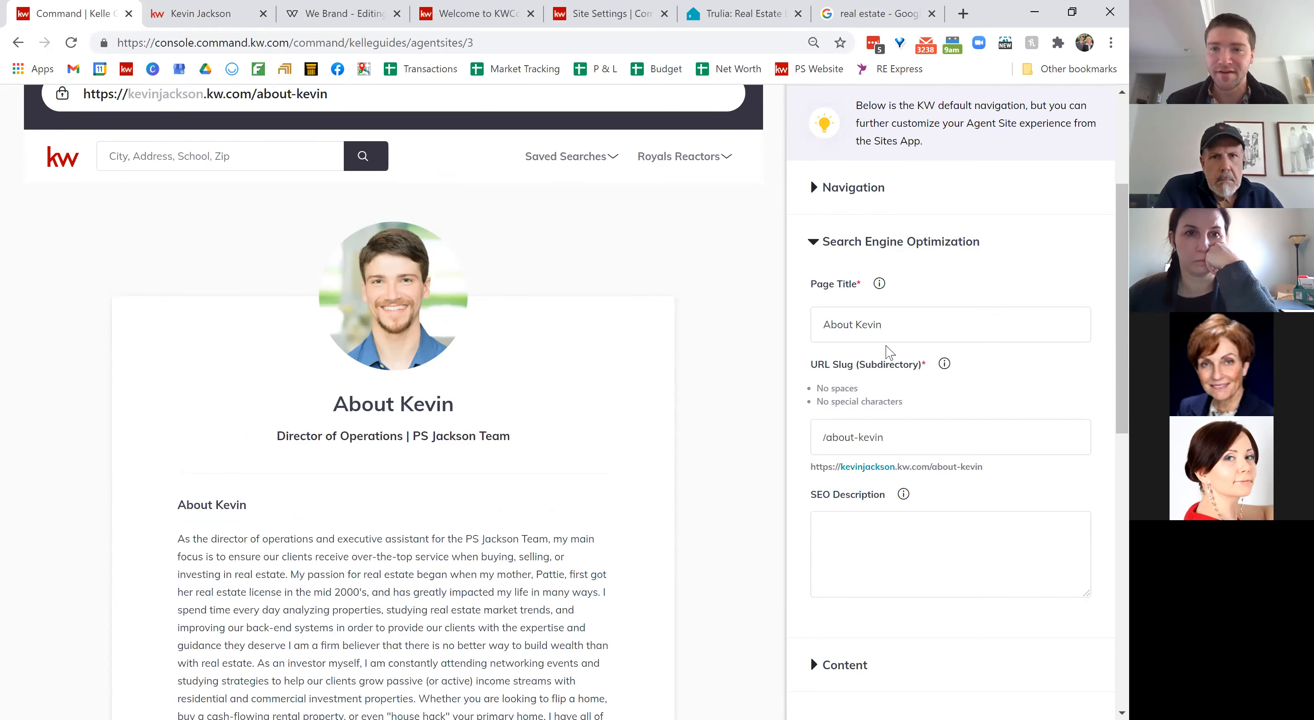
pyautogui.click(863, 323)
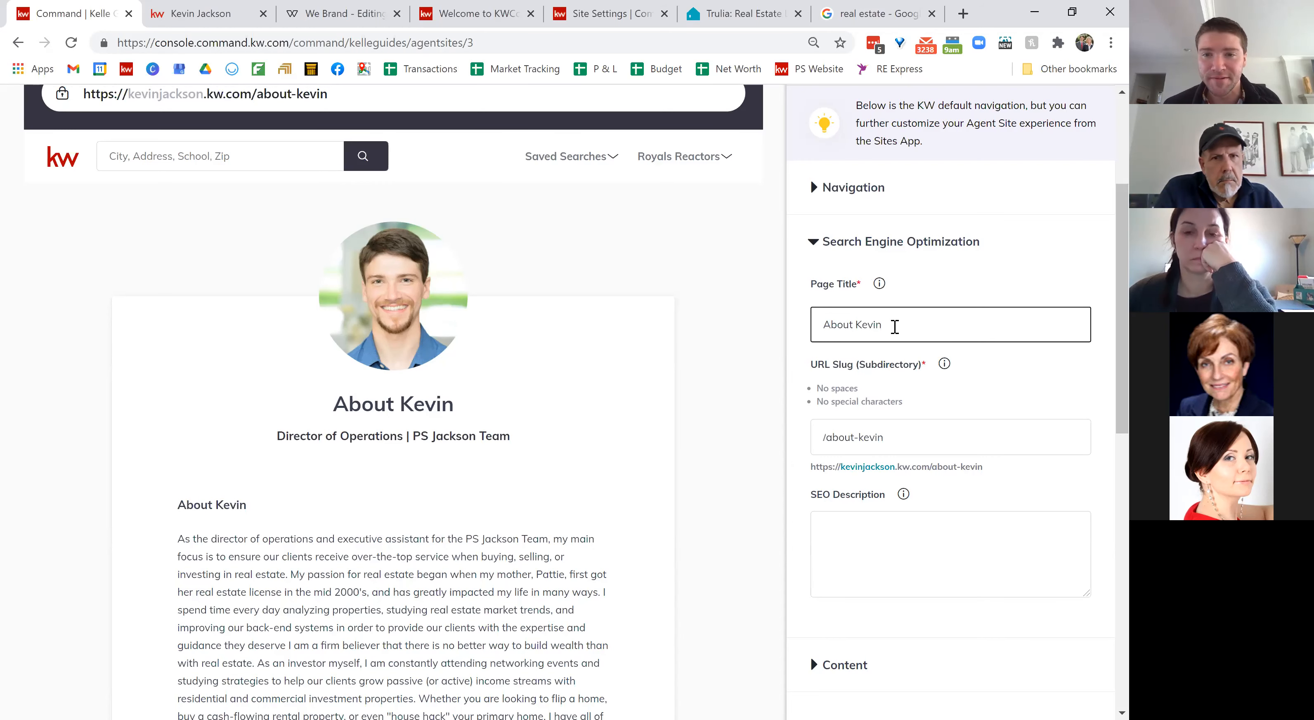
pyautogui.scroll(-3, 895, 327)
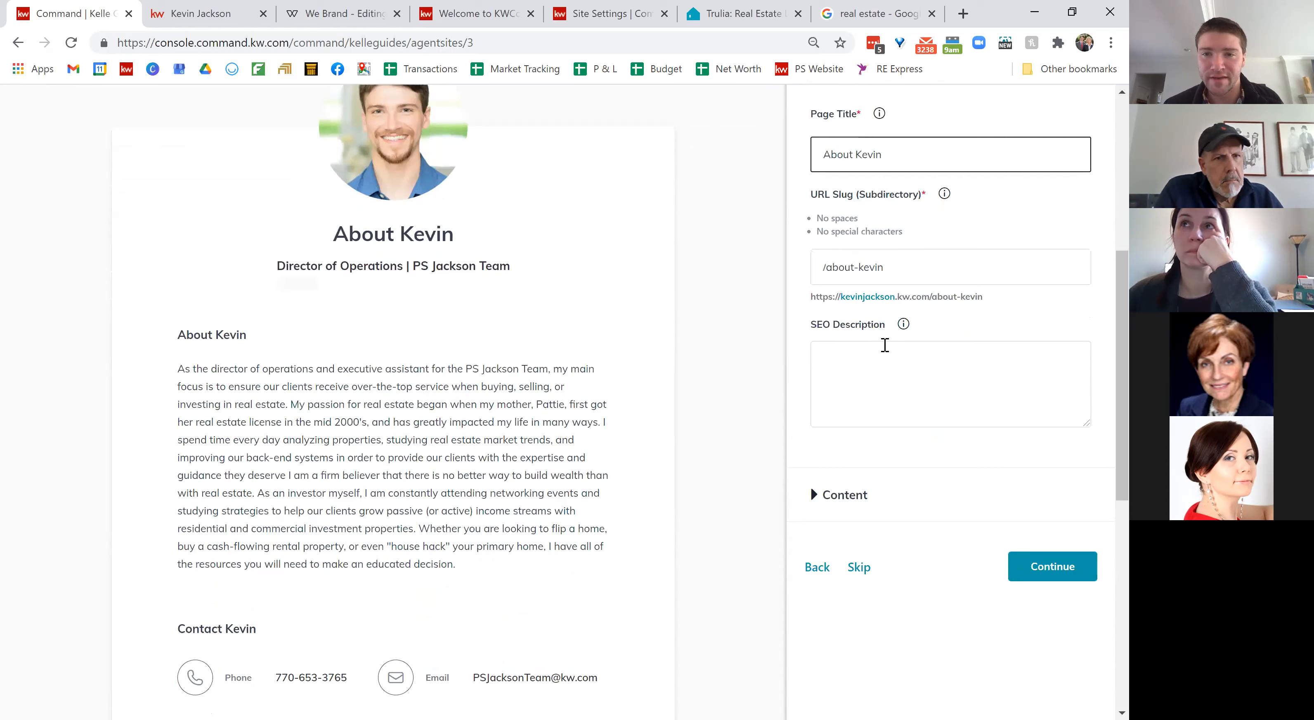
pyautogui.rightClick(895, 367)
pyautogui.click(833, 383)
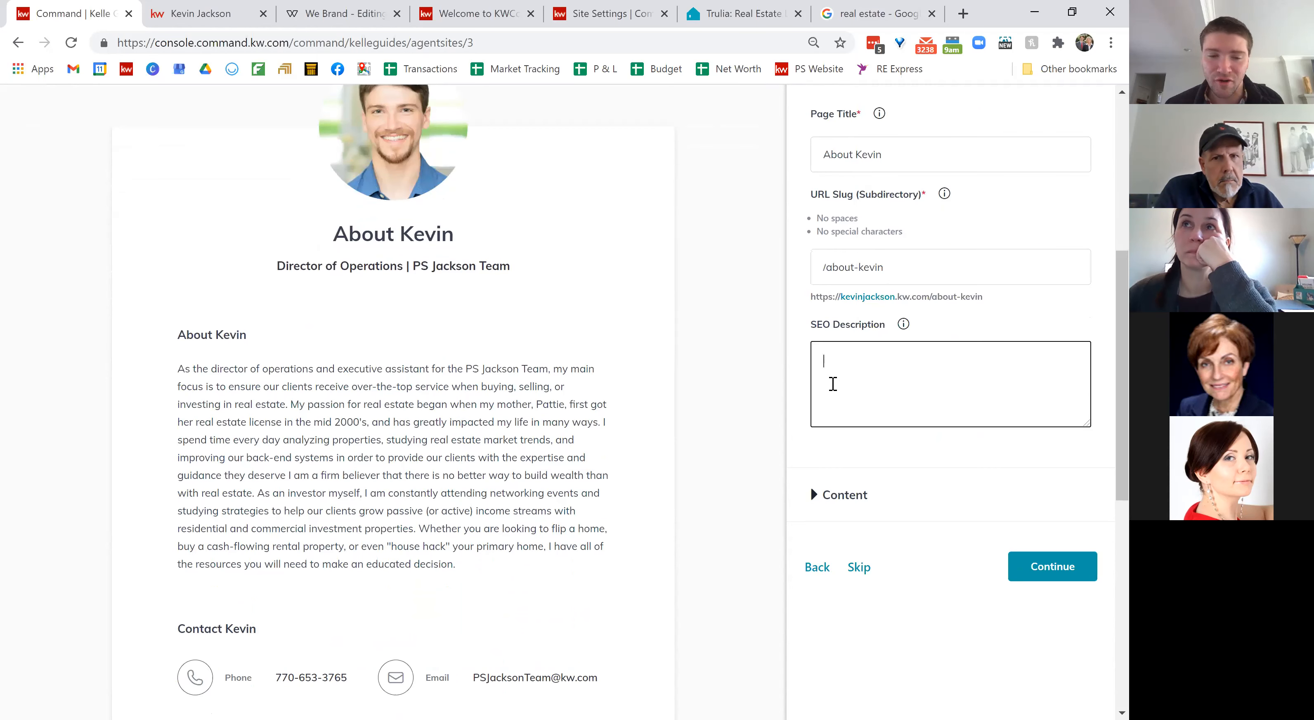
pyautogui.write('real estate')
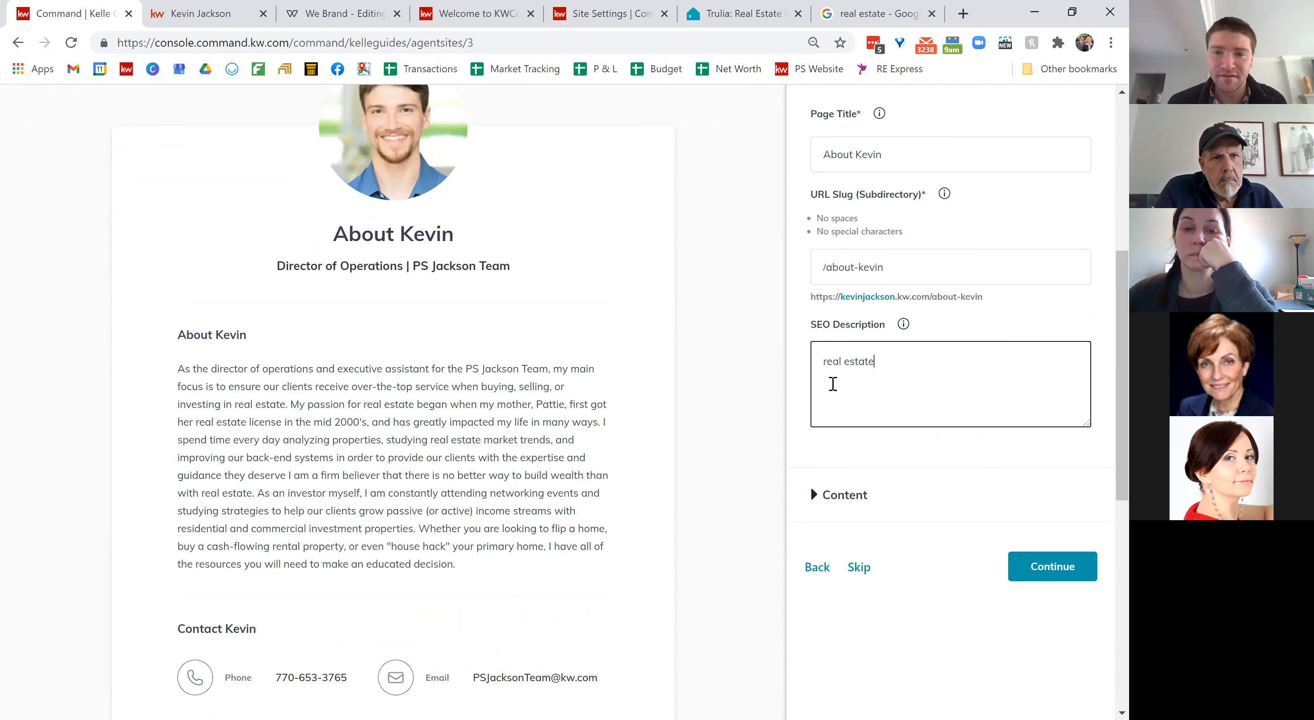
pyautogui.write(' agent in')
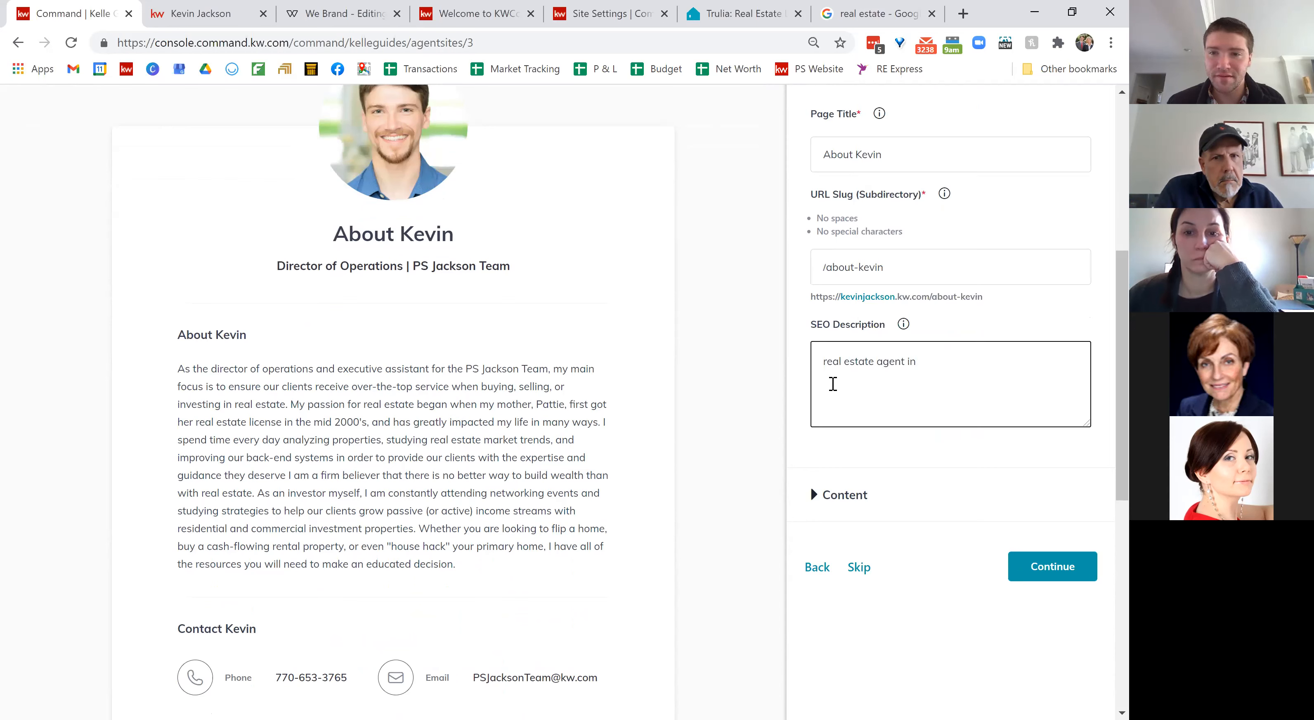
pyautogui.write(' mariet')
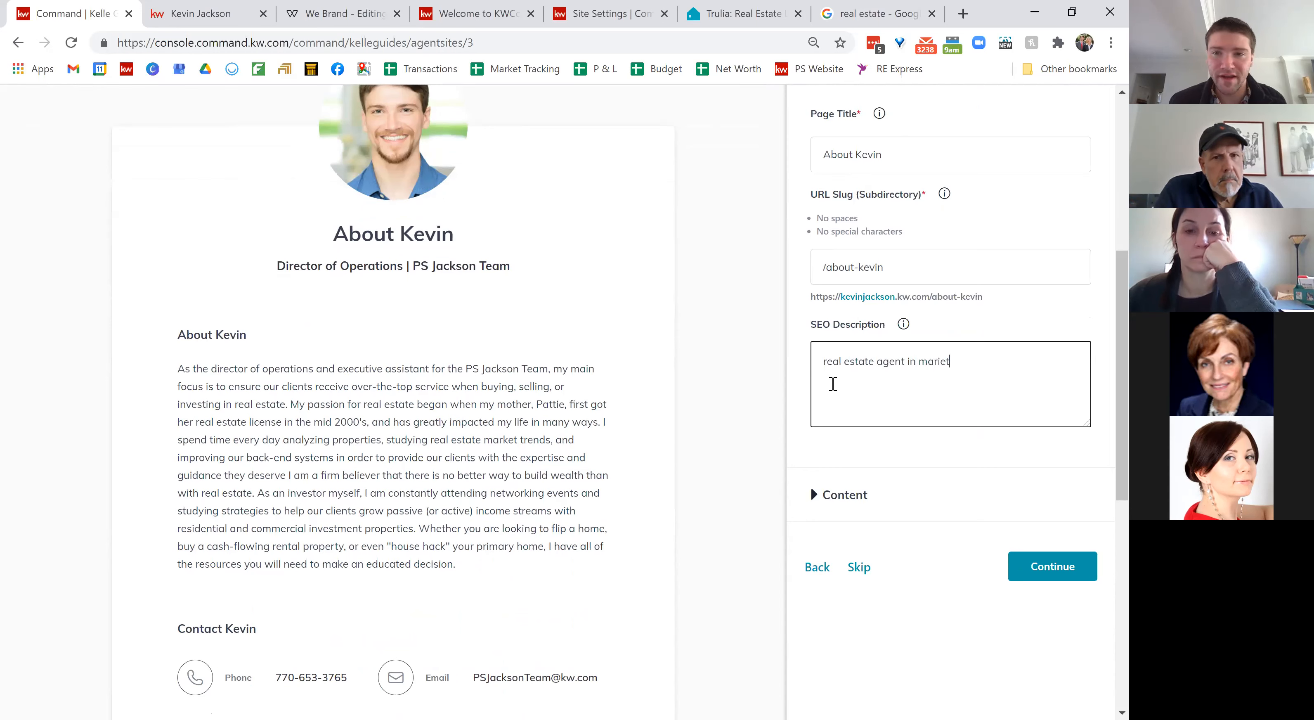
pyautogui.write('ta')
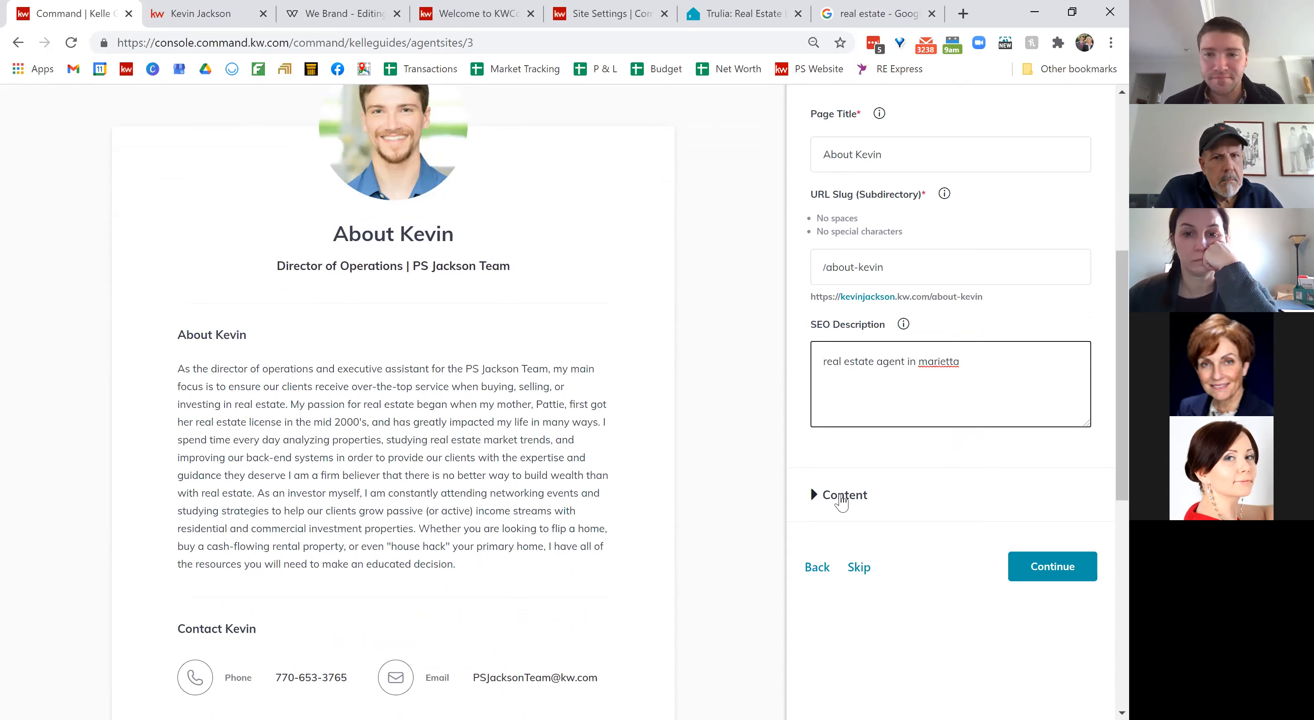
# Step: Review the bio, contact title, phone and email fields in the page content settings
pyautogui.click(842, 498)
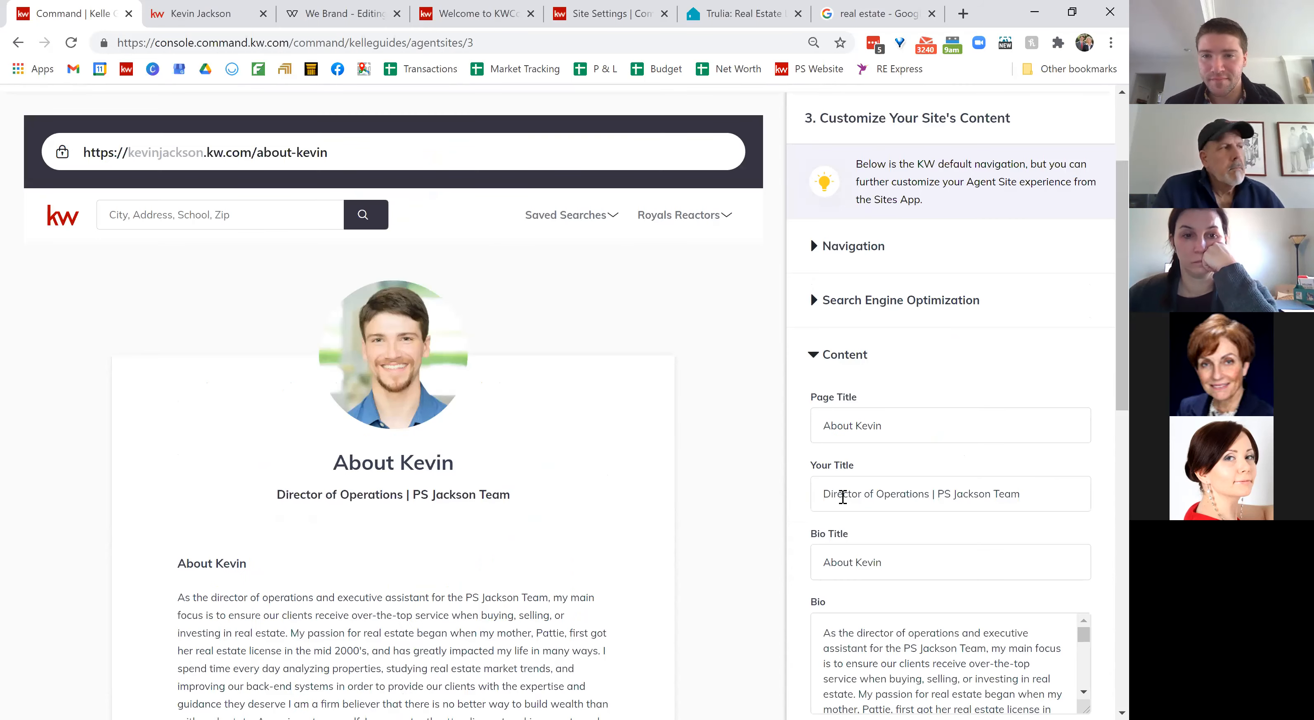
pyautogui.scroll(-3, 877, 388)
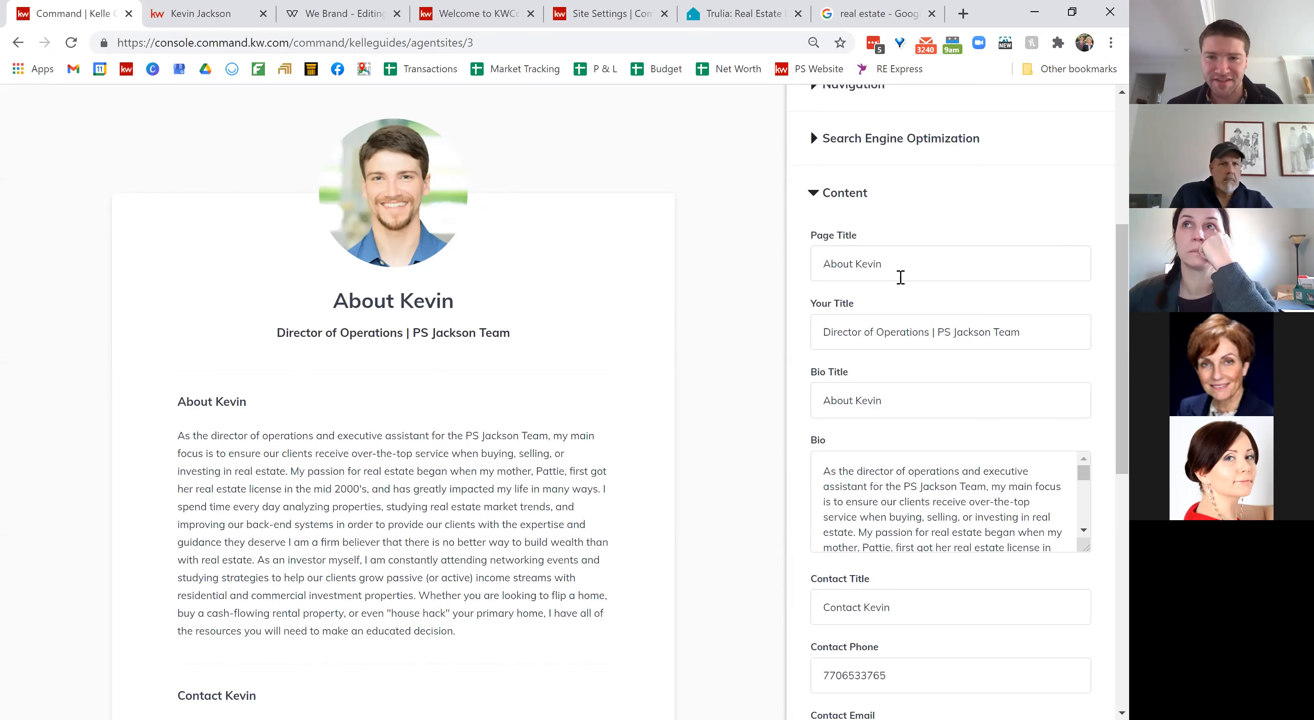
pyautogui.scroll(-1, 900, 277)
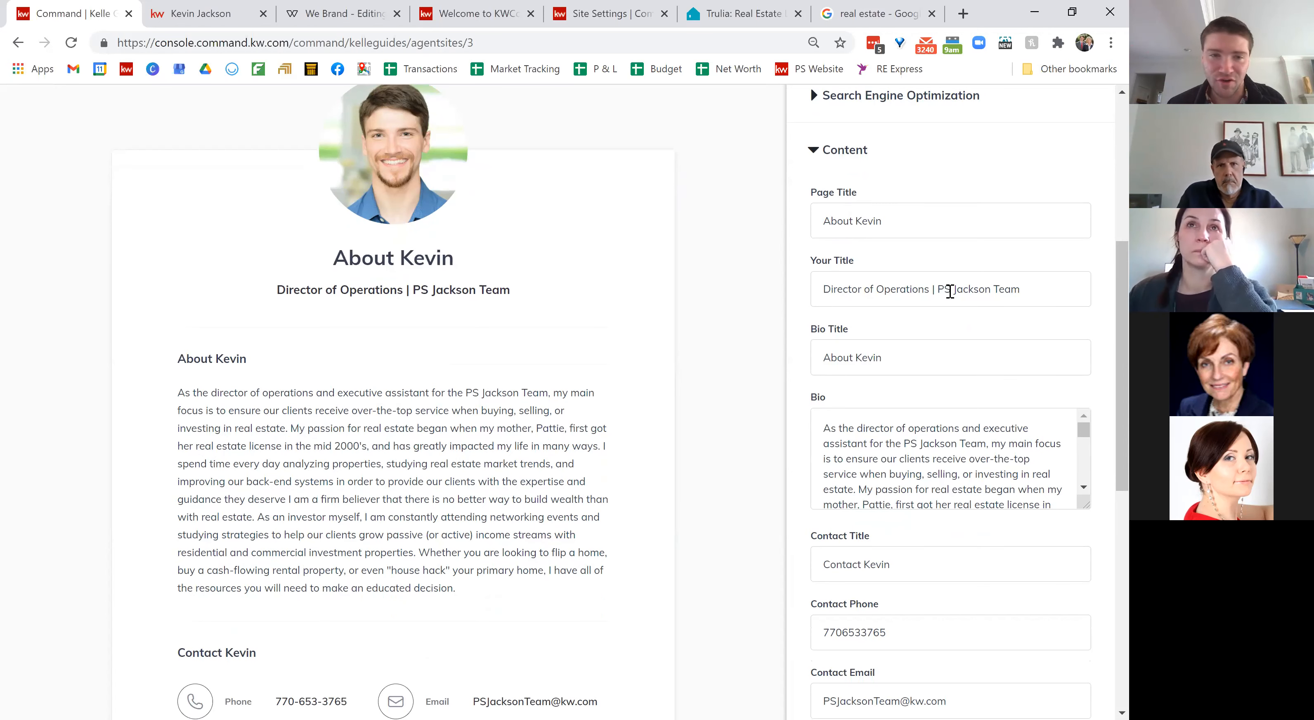
pyautogui.scroll(-1, 996, 284)
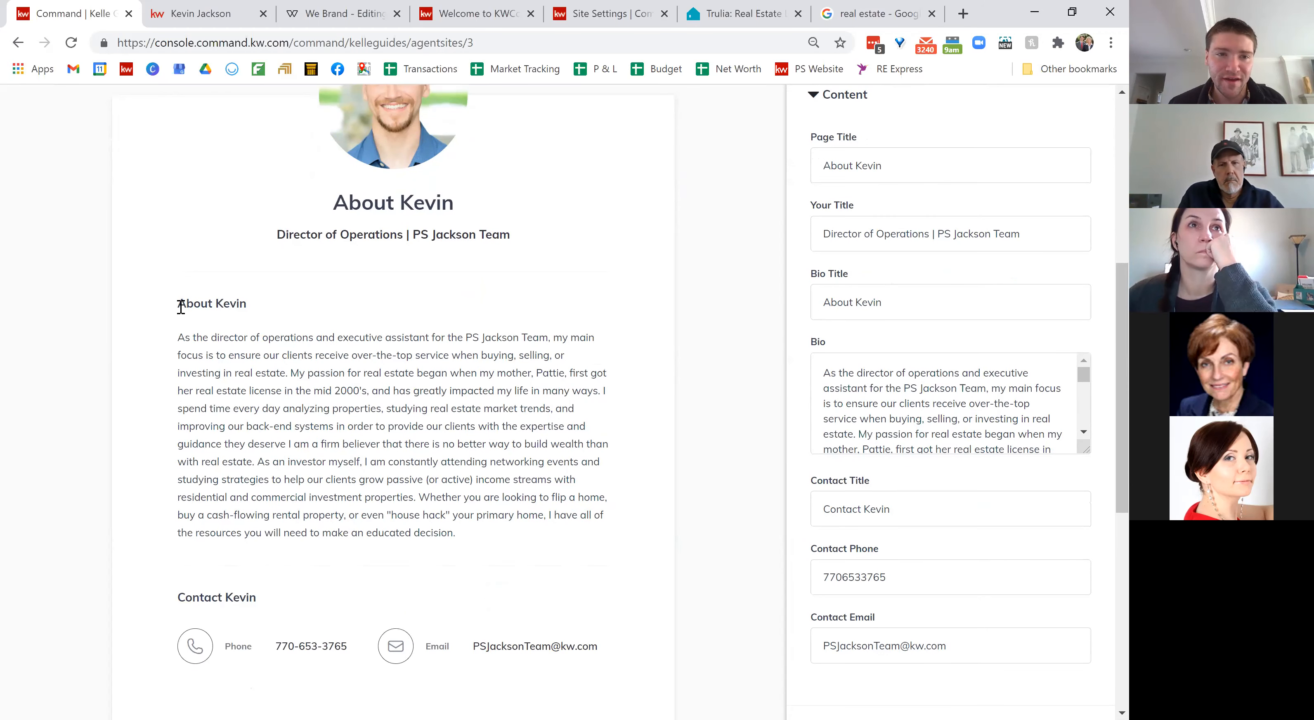
pyautogui.moveTo(181, 303); pyautogui.dragTo(244, 303)
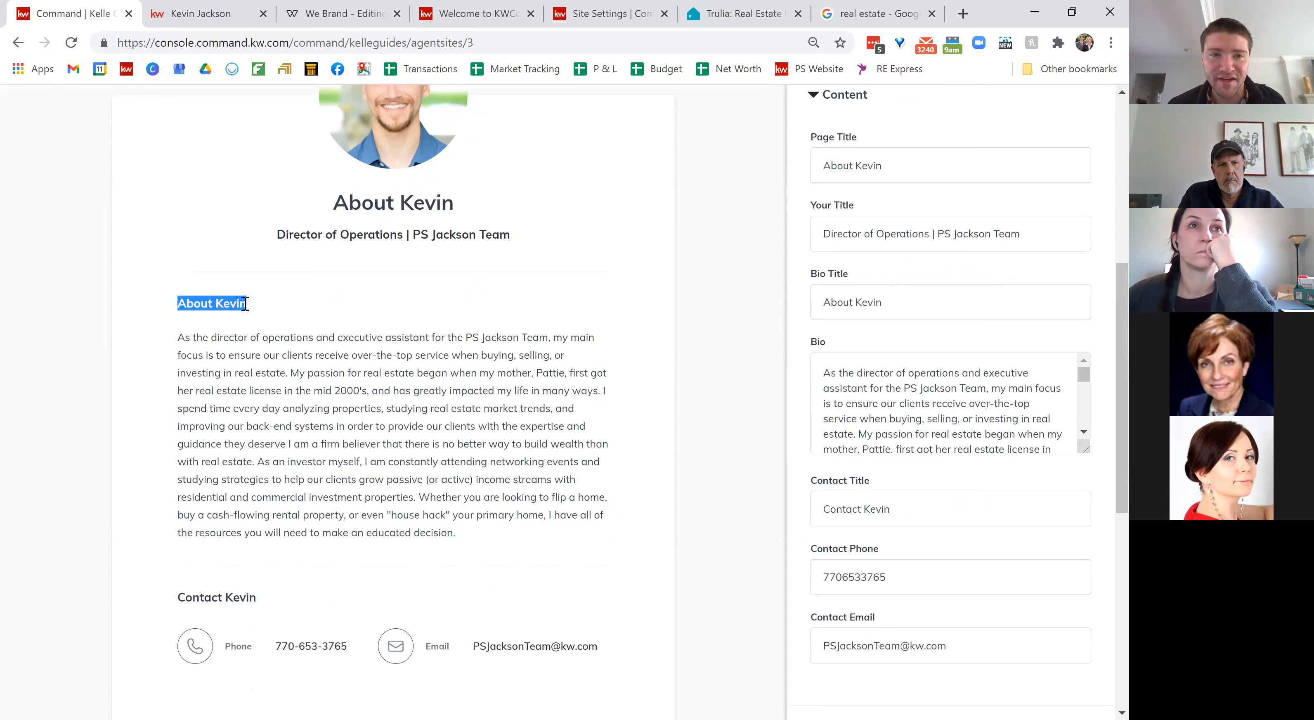
pyautogui.click(265, 321)
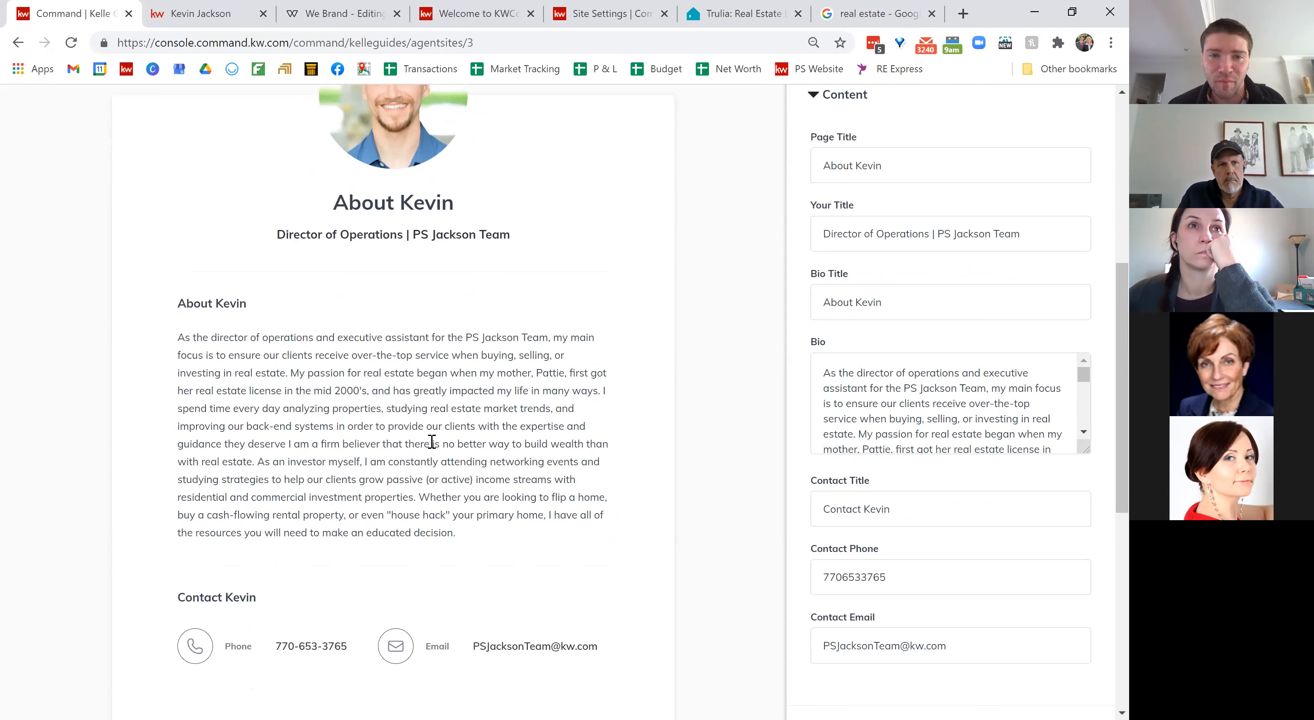
pyautogui.scroll(-4, 938, 417)
pyautogui.scroll(-5, 938, 416)
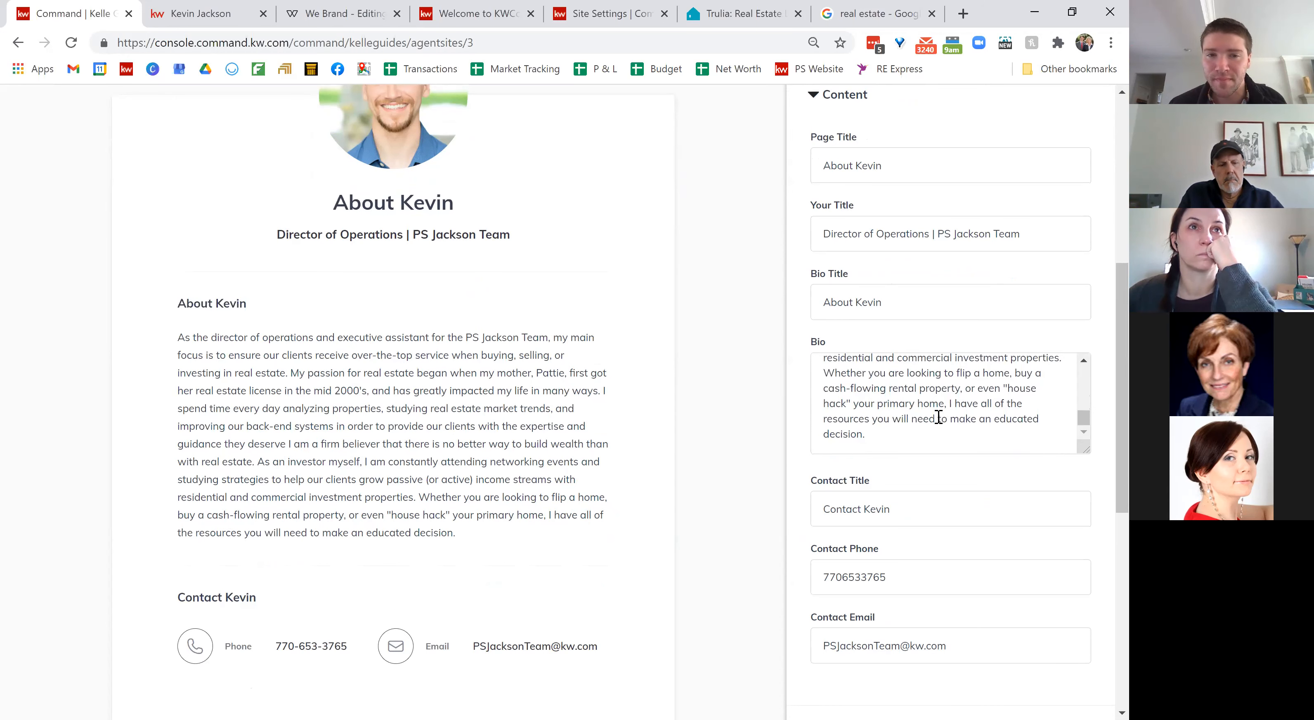
pyautogui.scroll(-3, 920, 477)
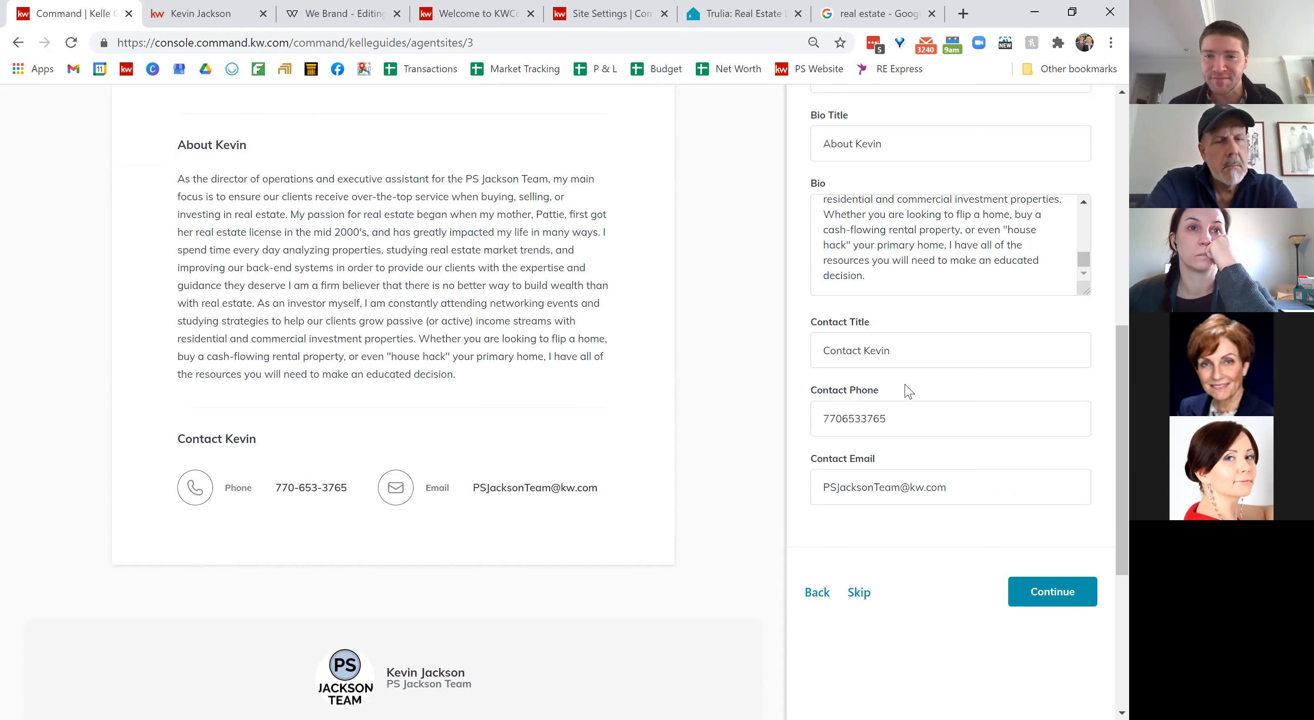
pyautogui.scroll(-1, 908, 390)
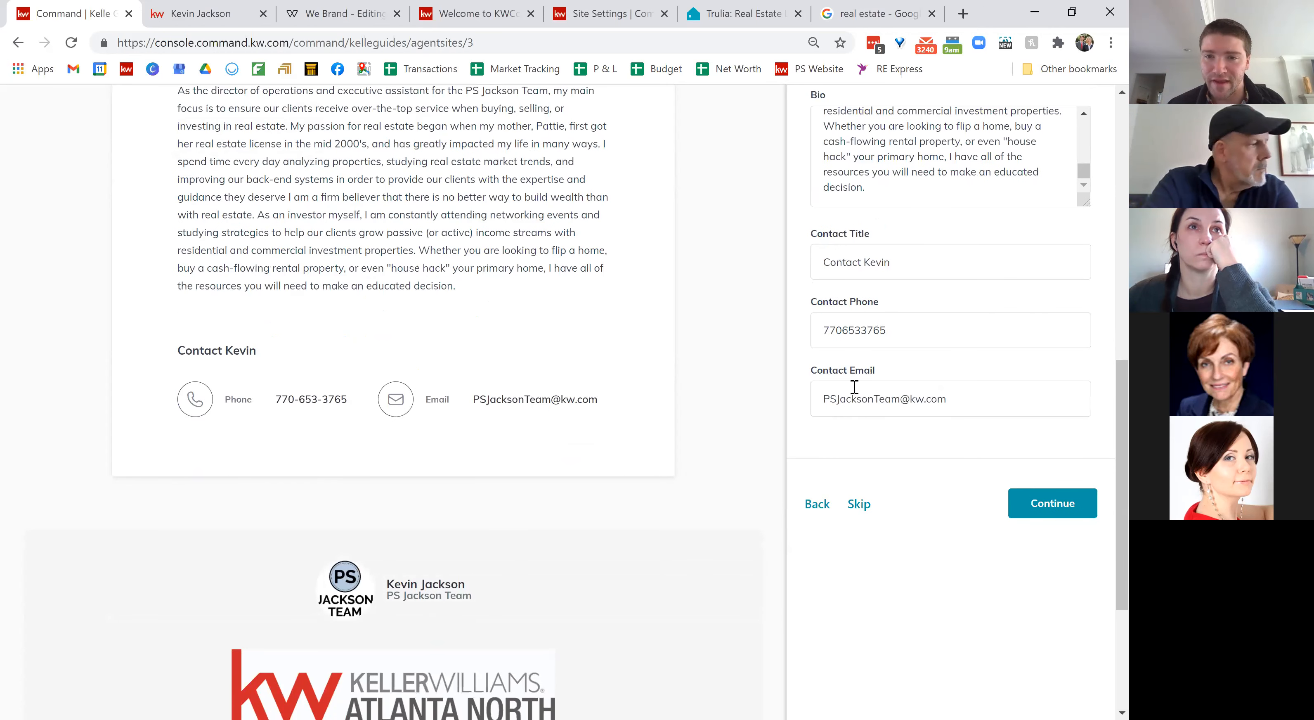
pyautogui.scroll(-1, 918, 472)
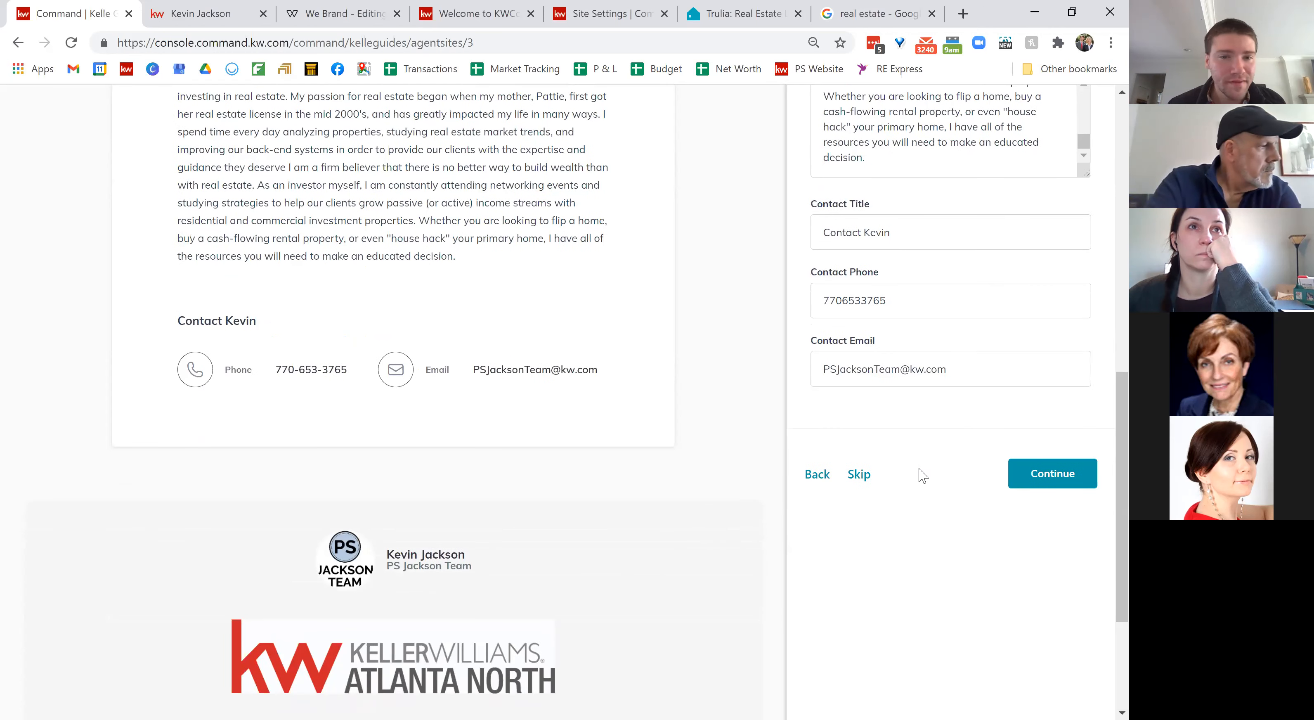
# Step: Advance to the Contact Us page and set its URL slug to /contact
pyautogui.click(1051, 479)
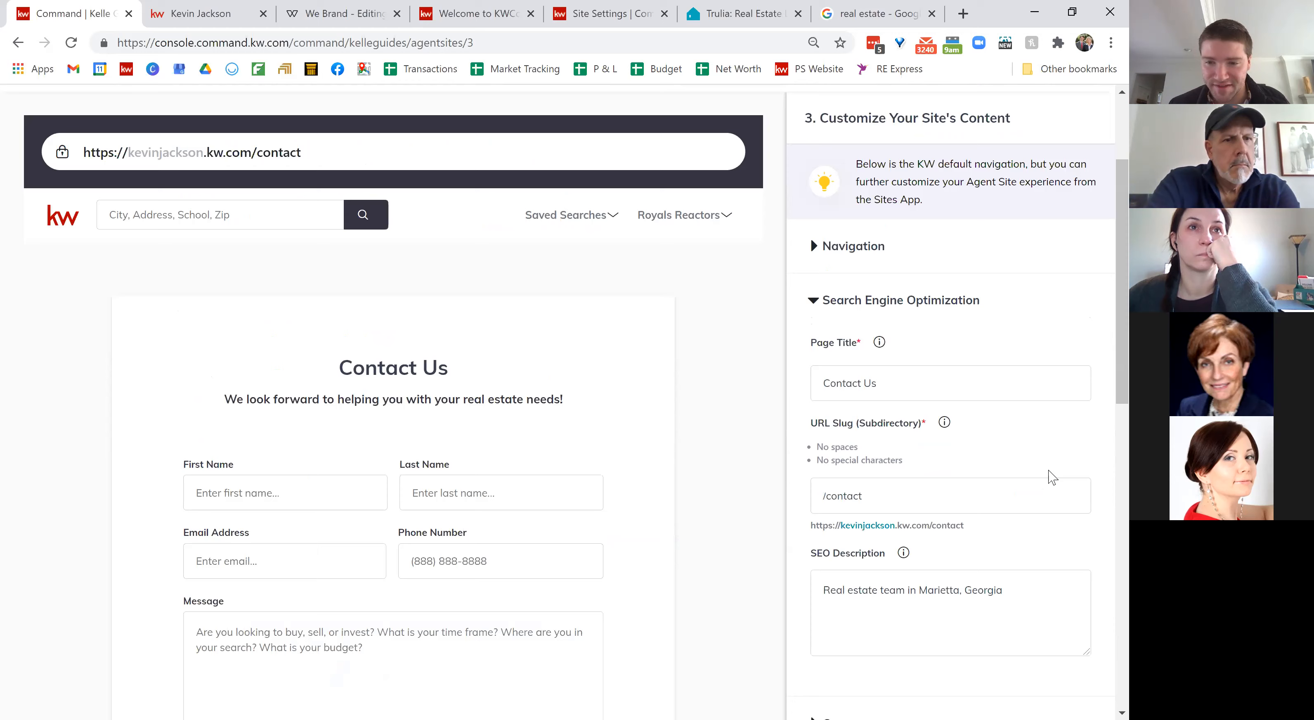
pyautogui.scroll(-1, 1052, 477)
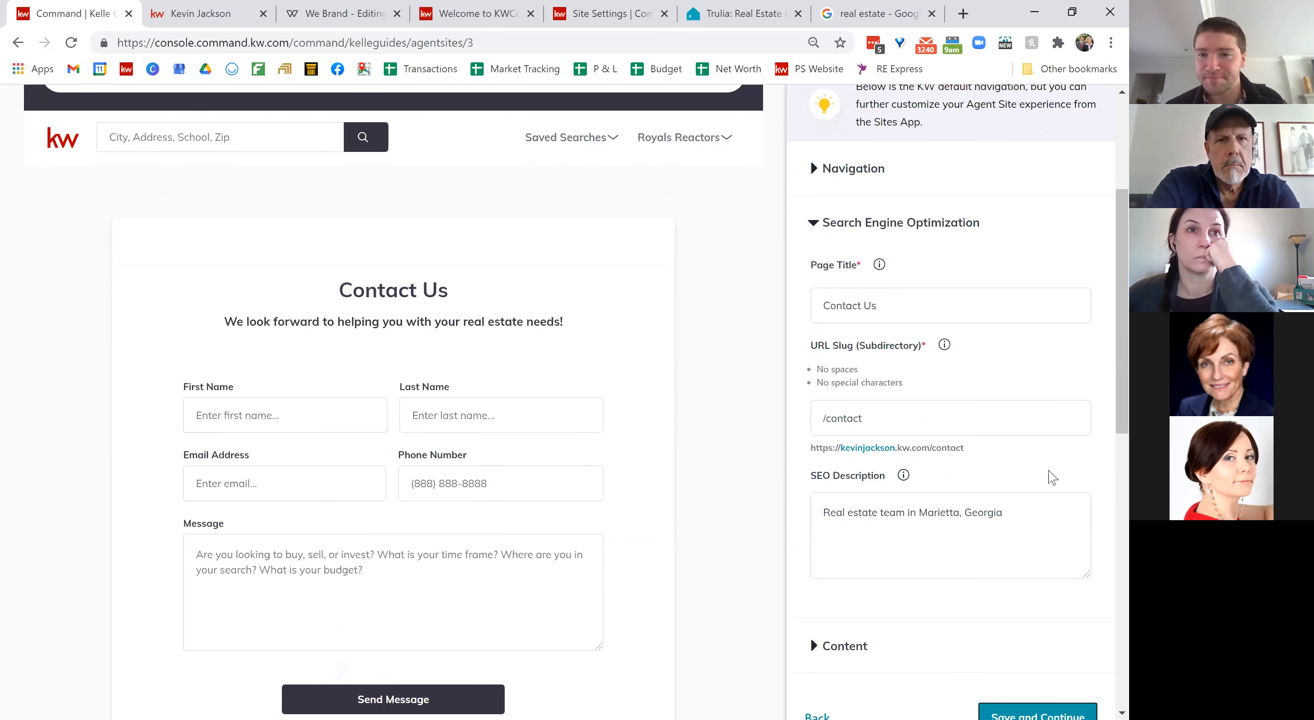
pyautogui.scroll(-1, 1052, 477)
pyautogui.scroll(-1, 1050, 470)
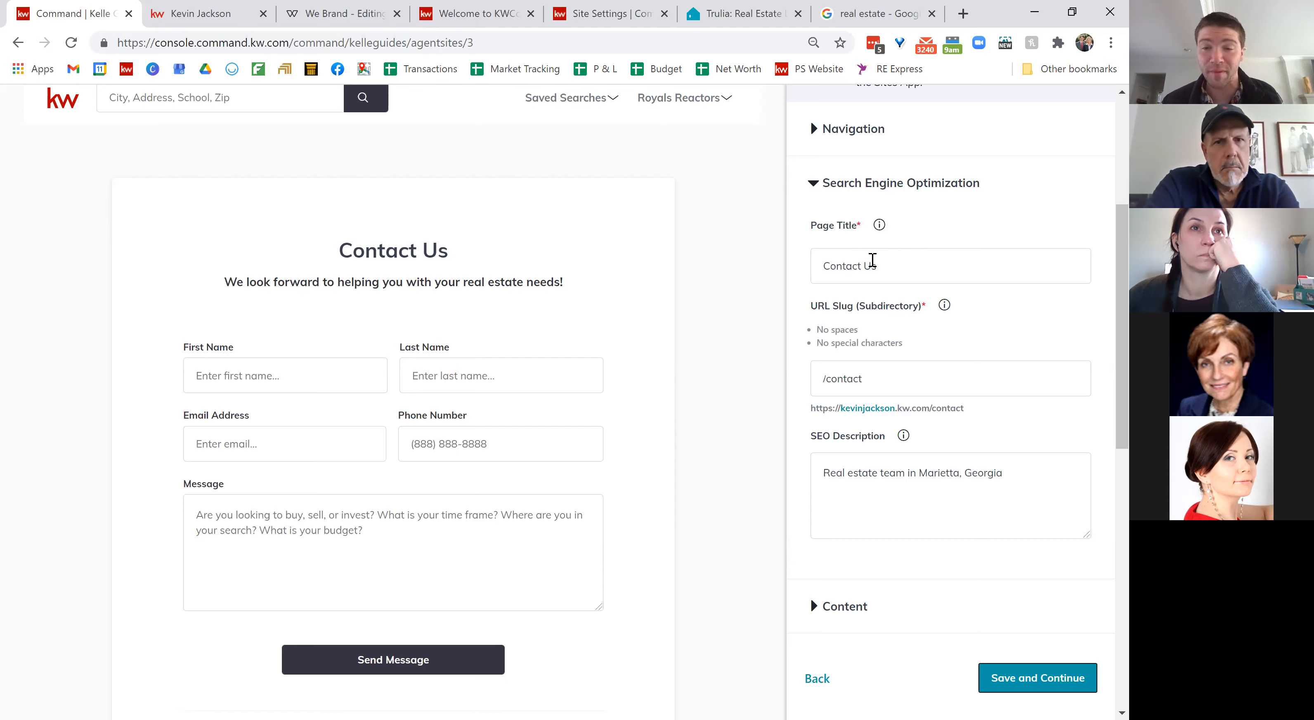
pyautogui.click(897, 377)
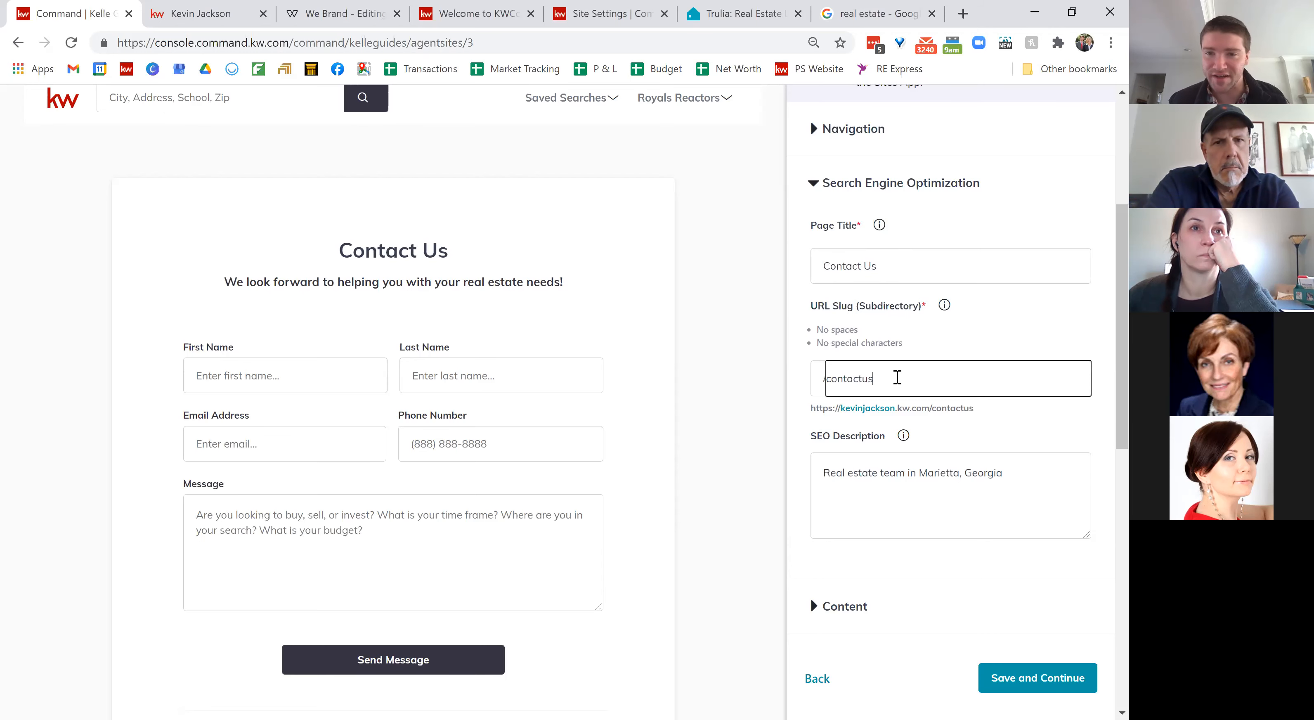
pyautogui.doubleClick(897, 377)
pyautogui.write('contact')
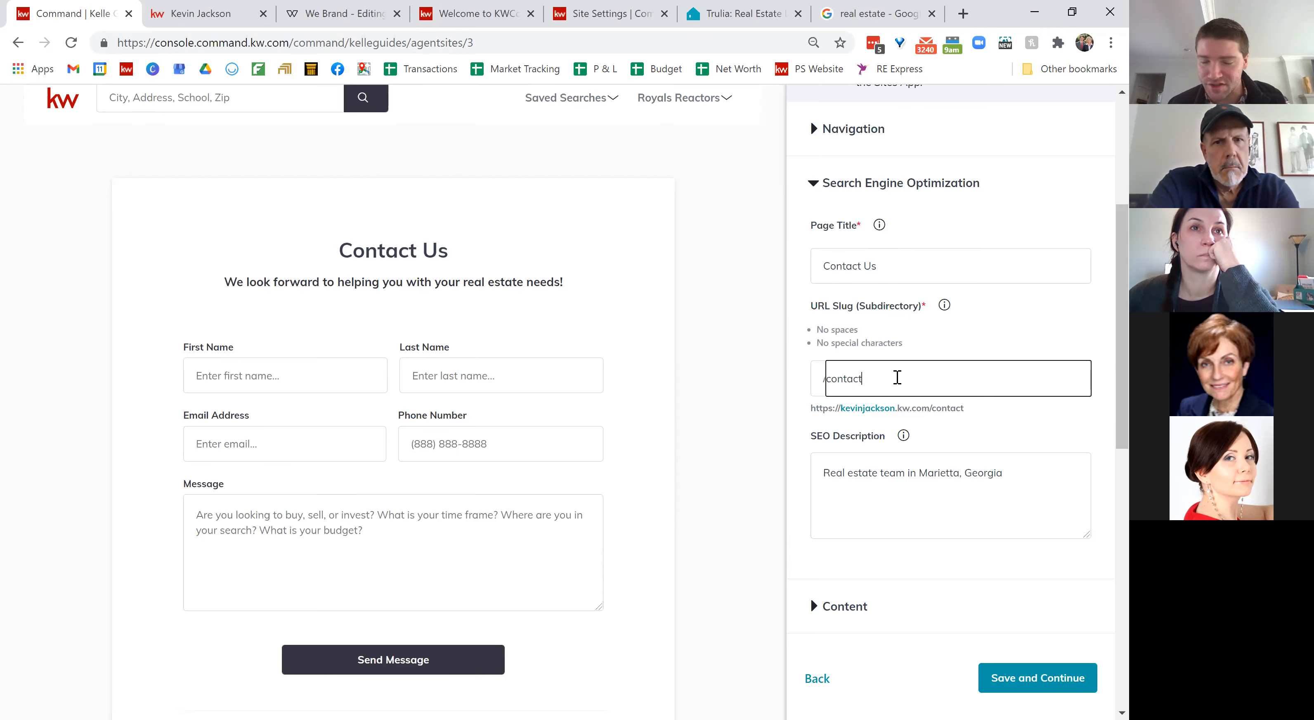
pyautogui.scroll(-1, 899, 380)
pyautogui.scroll(-1, 901, 384)
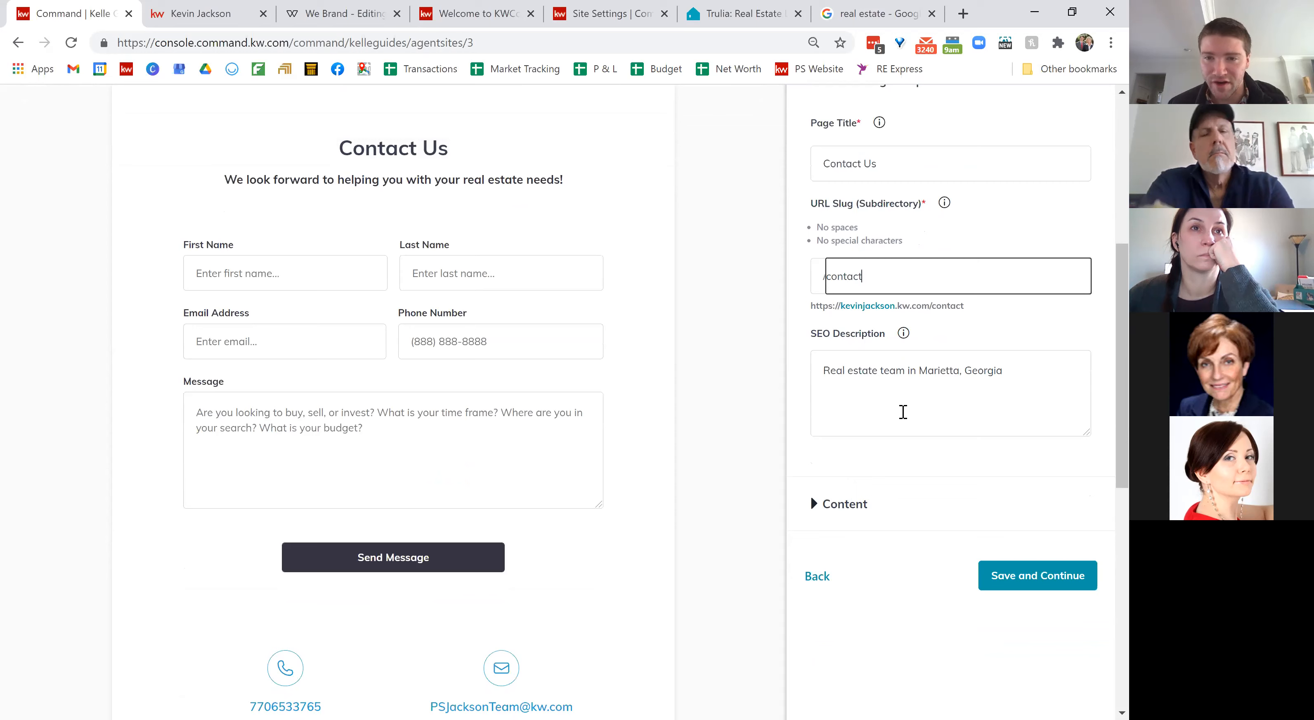
# Step: Expand the Contact Us content fields, then switch to the live agent website
pyautogui.click(845, 506)
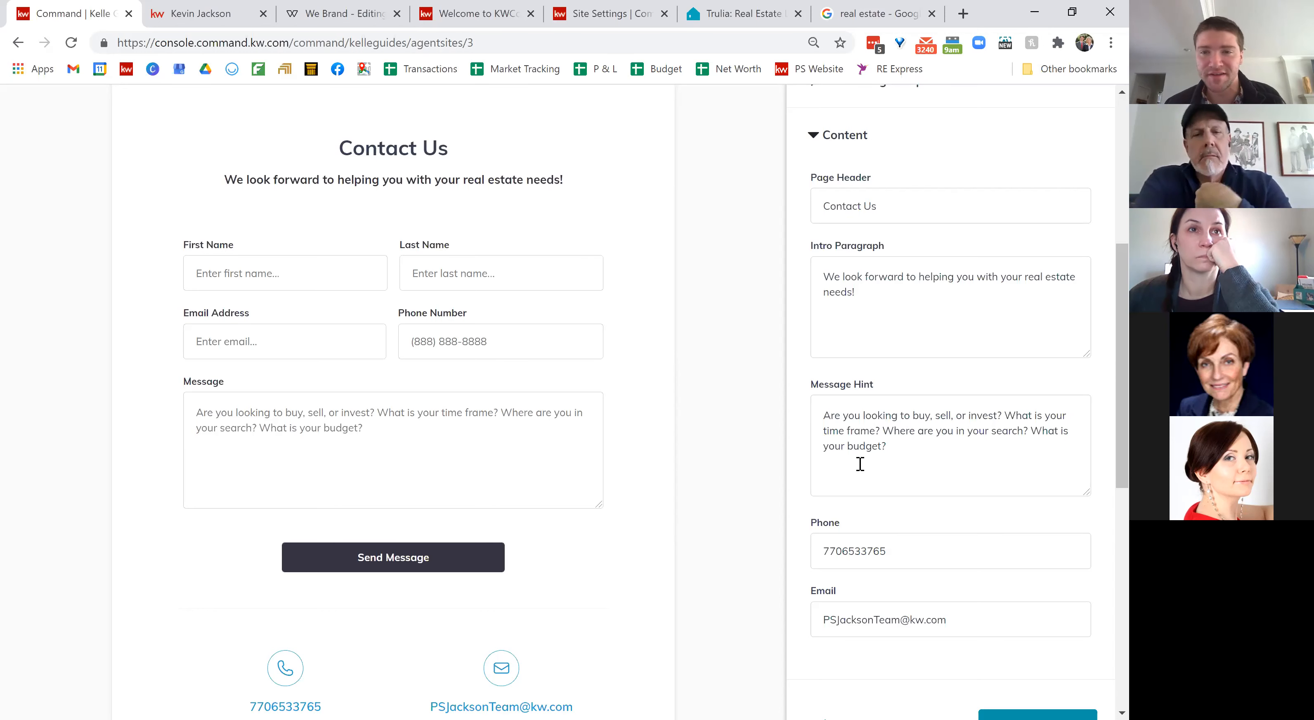
pyautogui.click(214, 20)
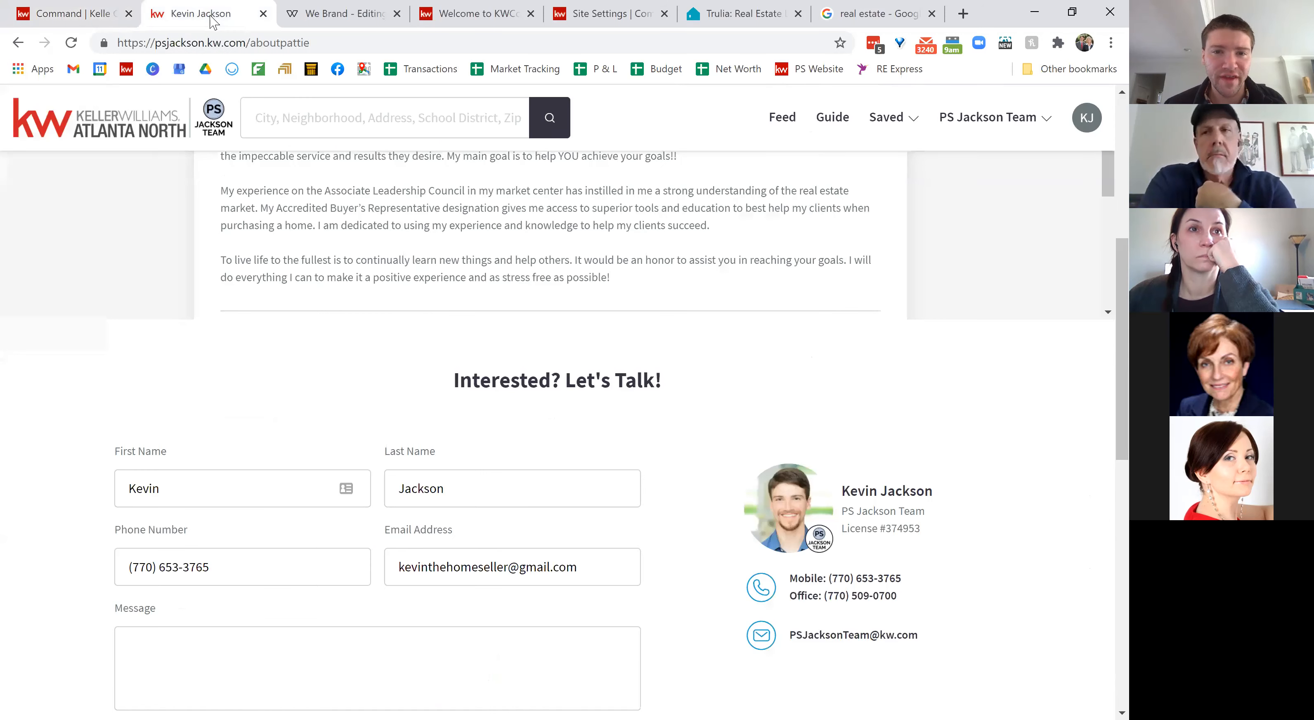
# Step: Open the live site's Contact Us page from the team header dropdown
pyautogui.click(976, 128)
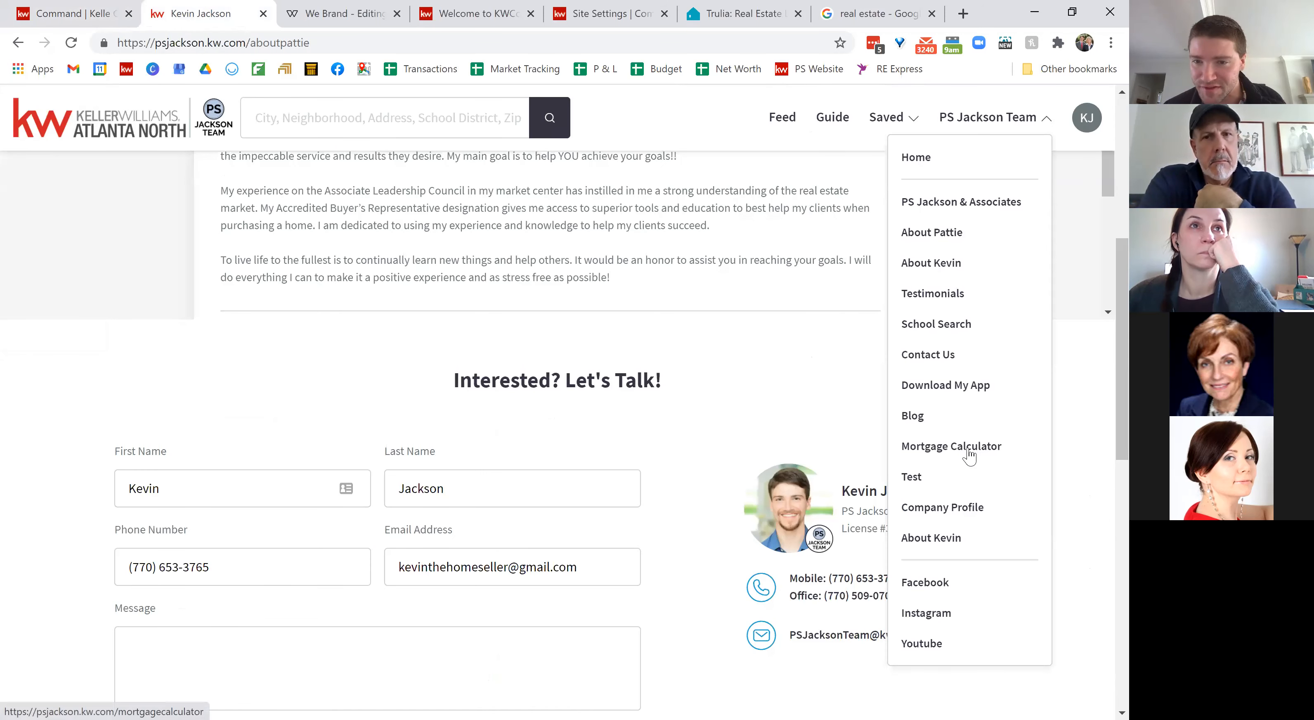
pyautogui.click(947, 358)
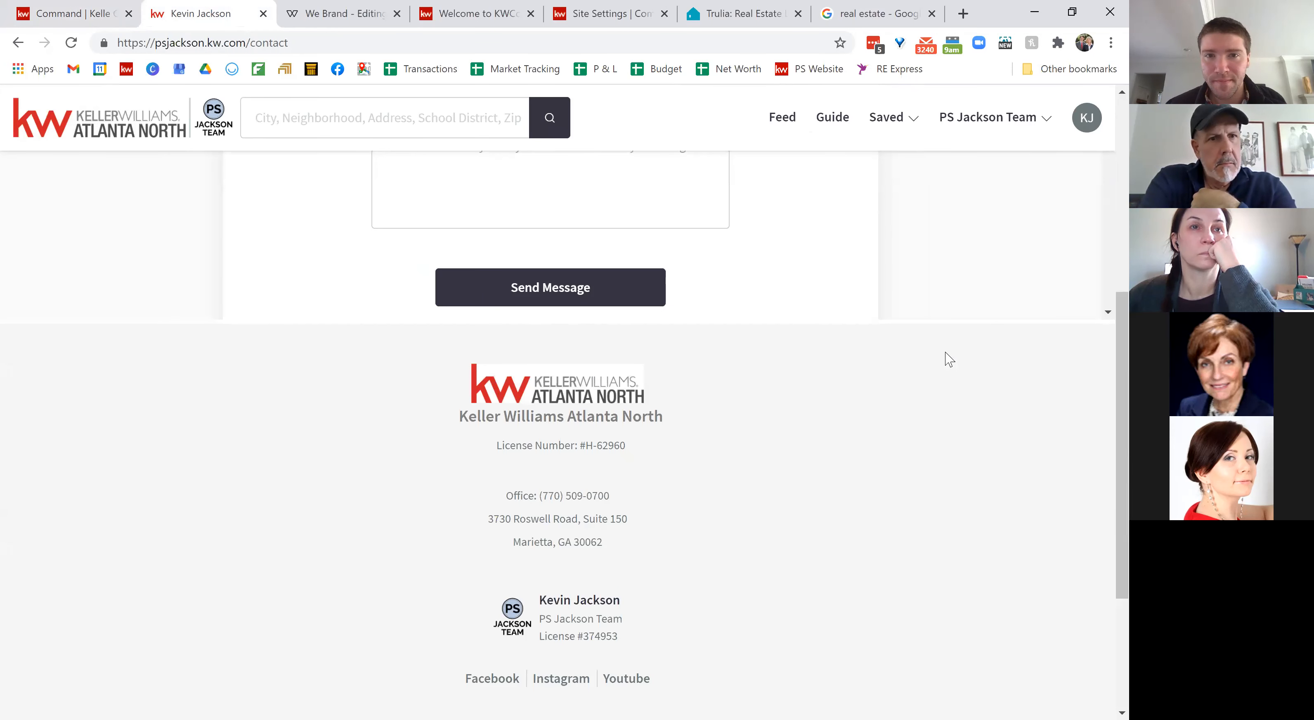
pyautogui.scroll(5, 873, 251)
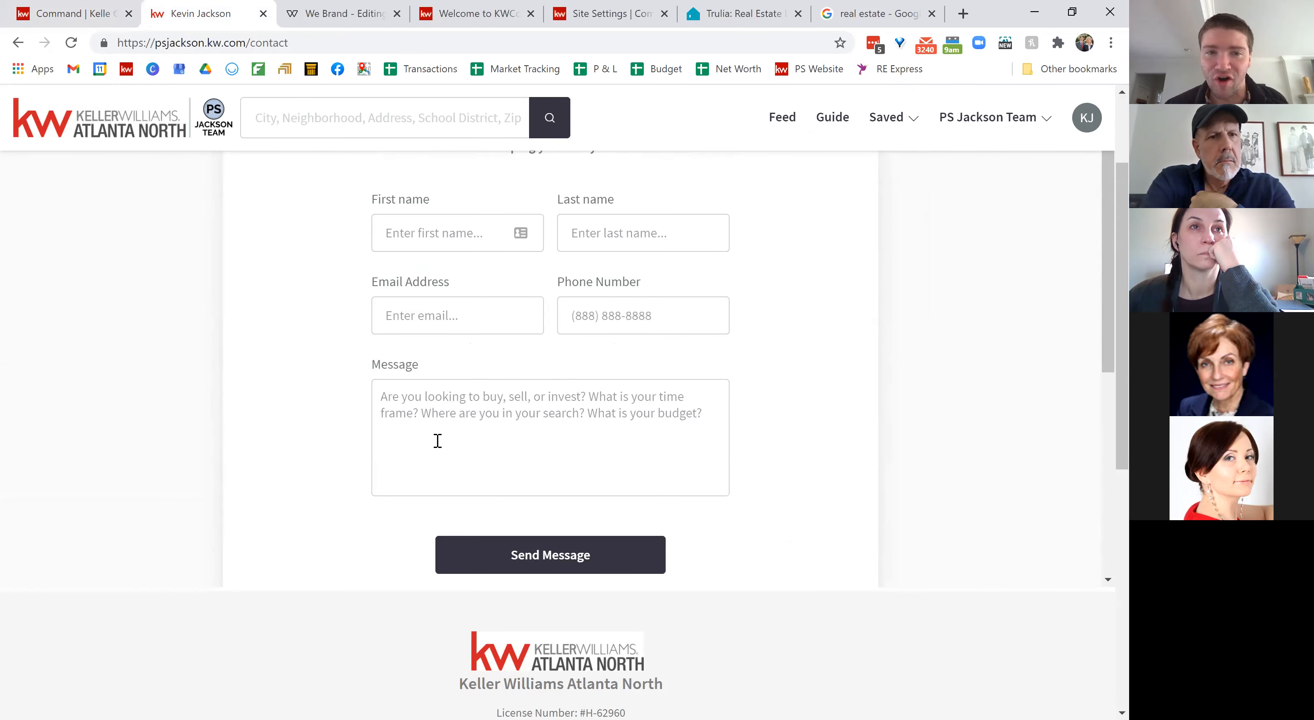
# Step: Back in the editor, save the Contact Us content and finish the site setup
pyautogui.click(73, 19)
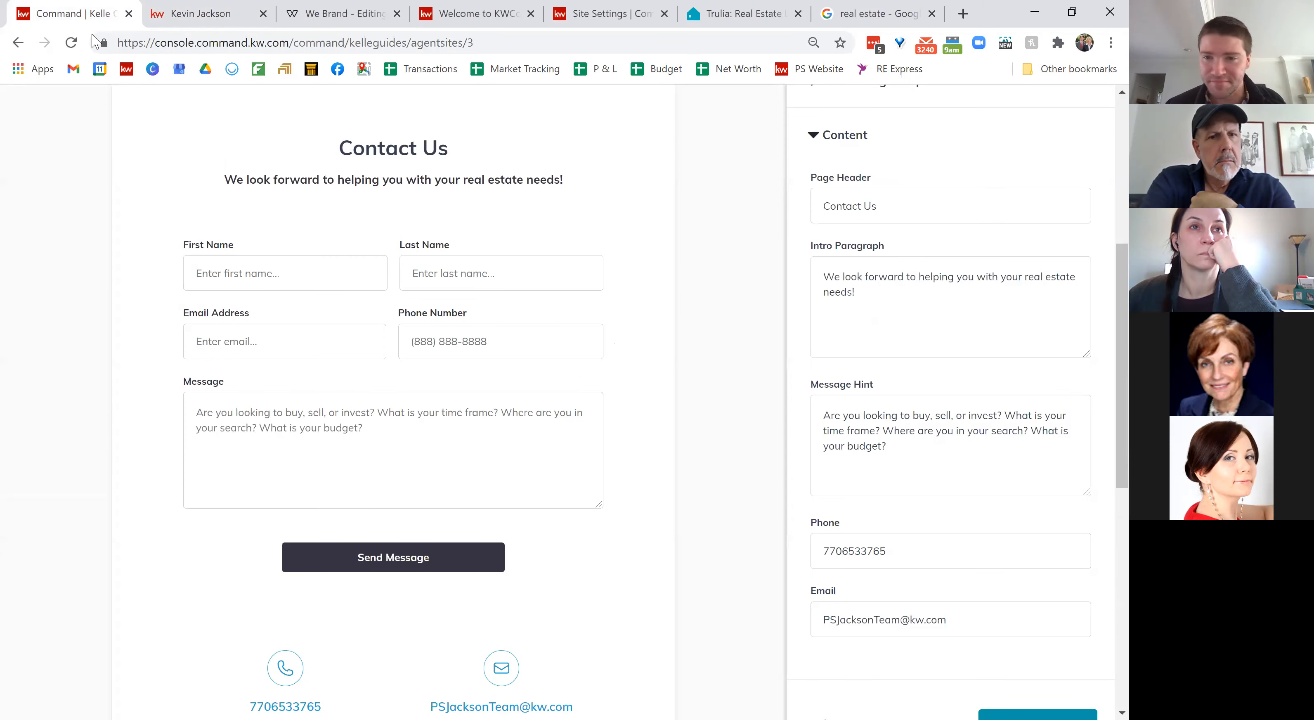
pyautogui.scroll(-1, 957, 470)
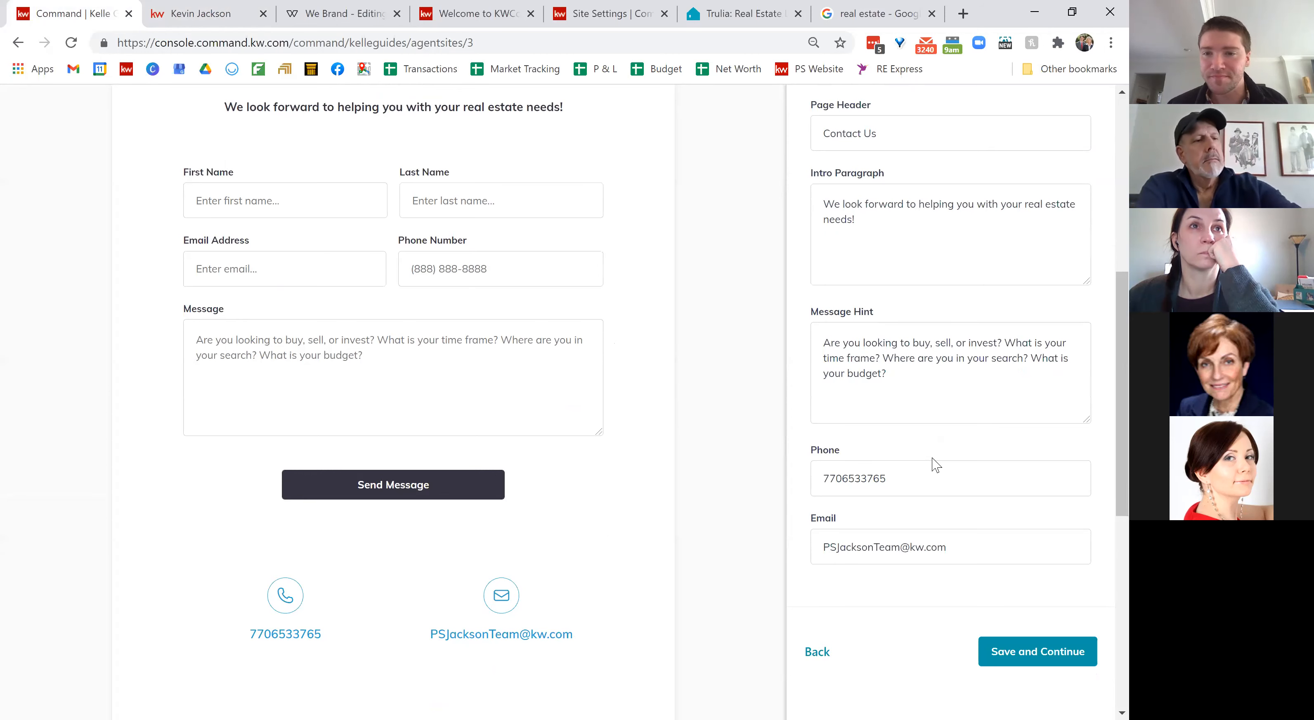
pyautogui.scroll(-2, 935, 465)
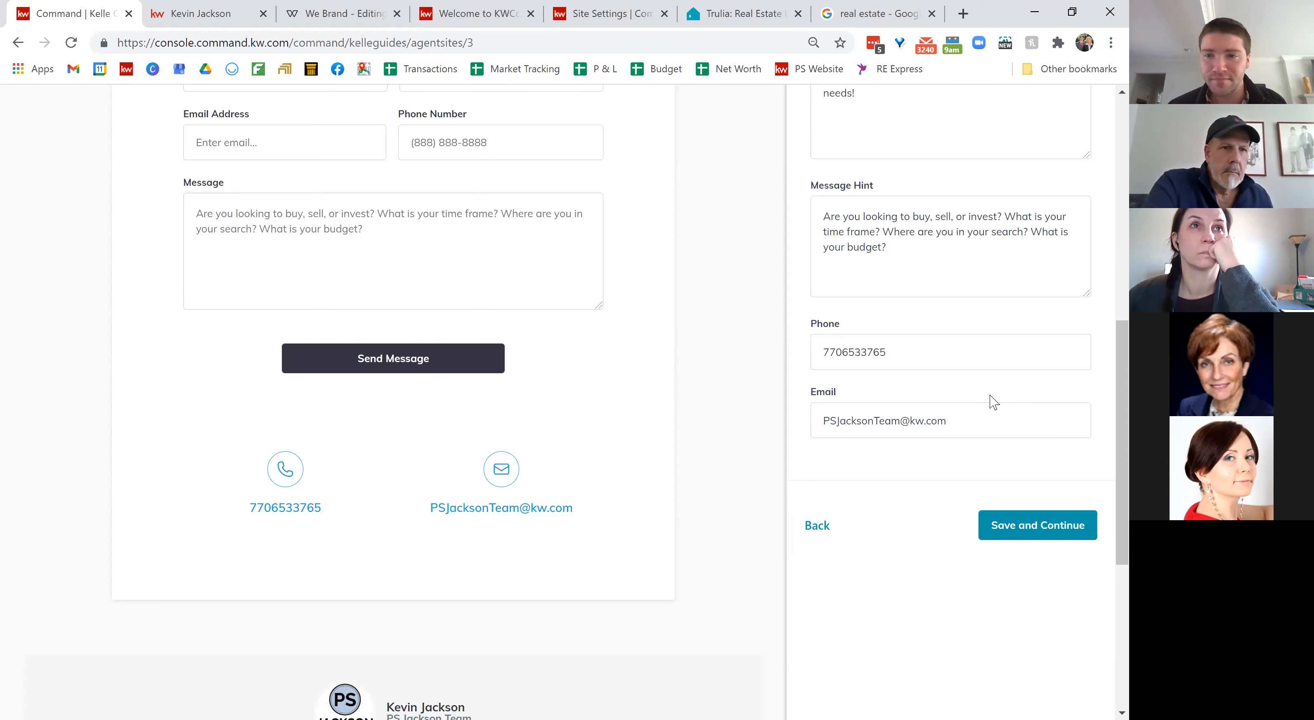
pyautogui.click(1038, 531)
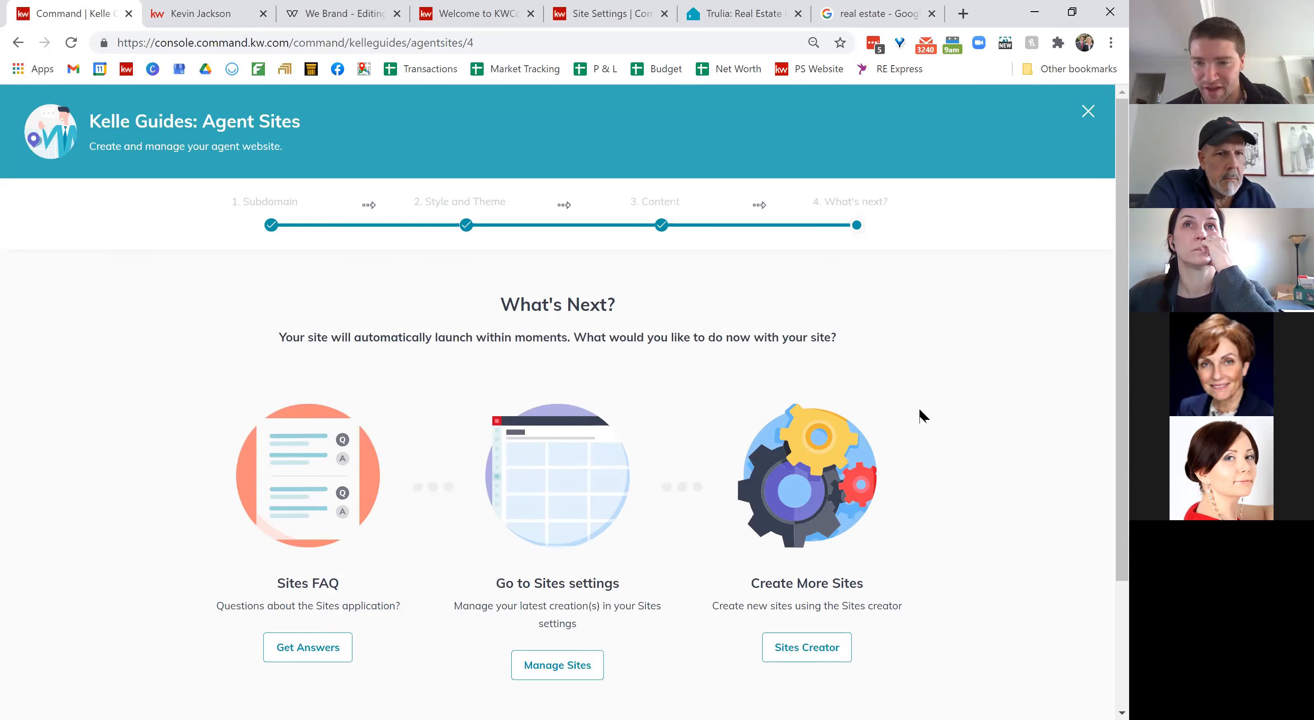
# Step: Leave the What's Next page through Manage Sites to reach the Command home dashboard
pyautogui.scroll(-2, 922, 416)
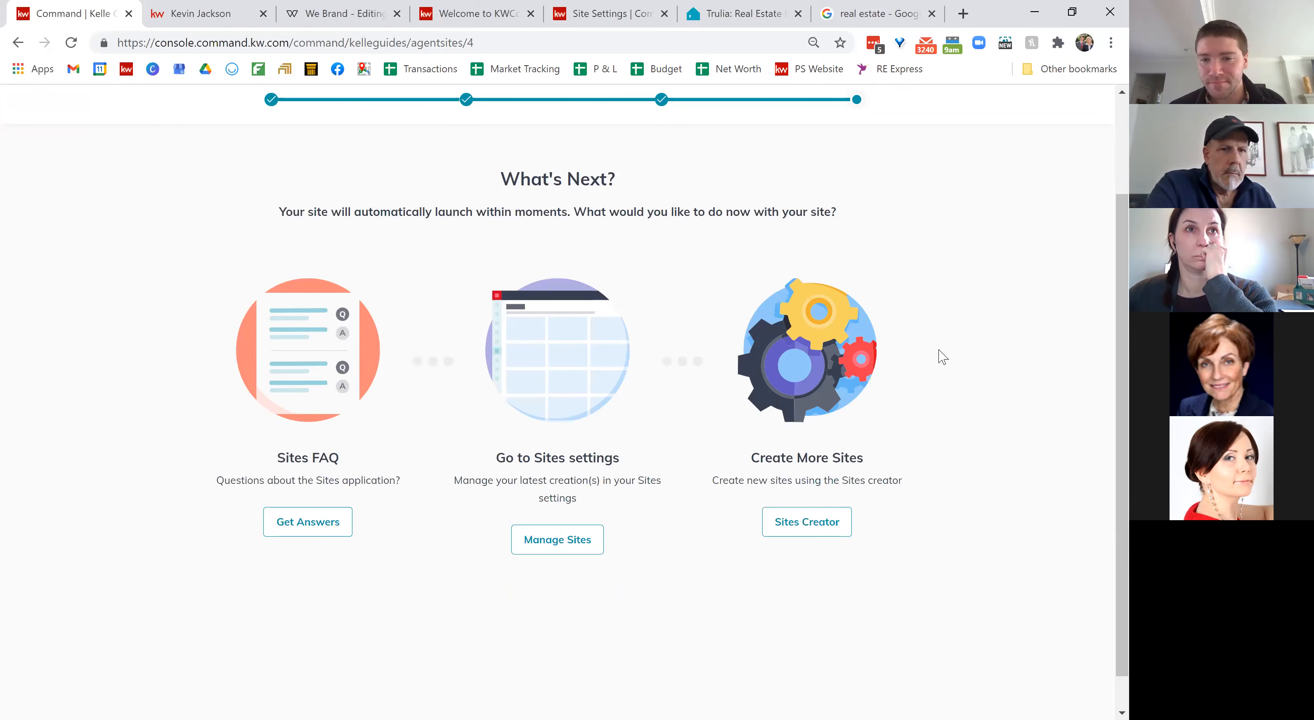
pyautogui.scroll(1, 942, 356)
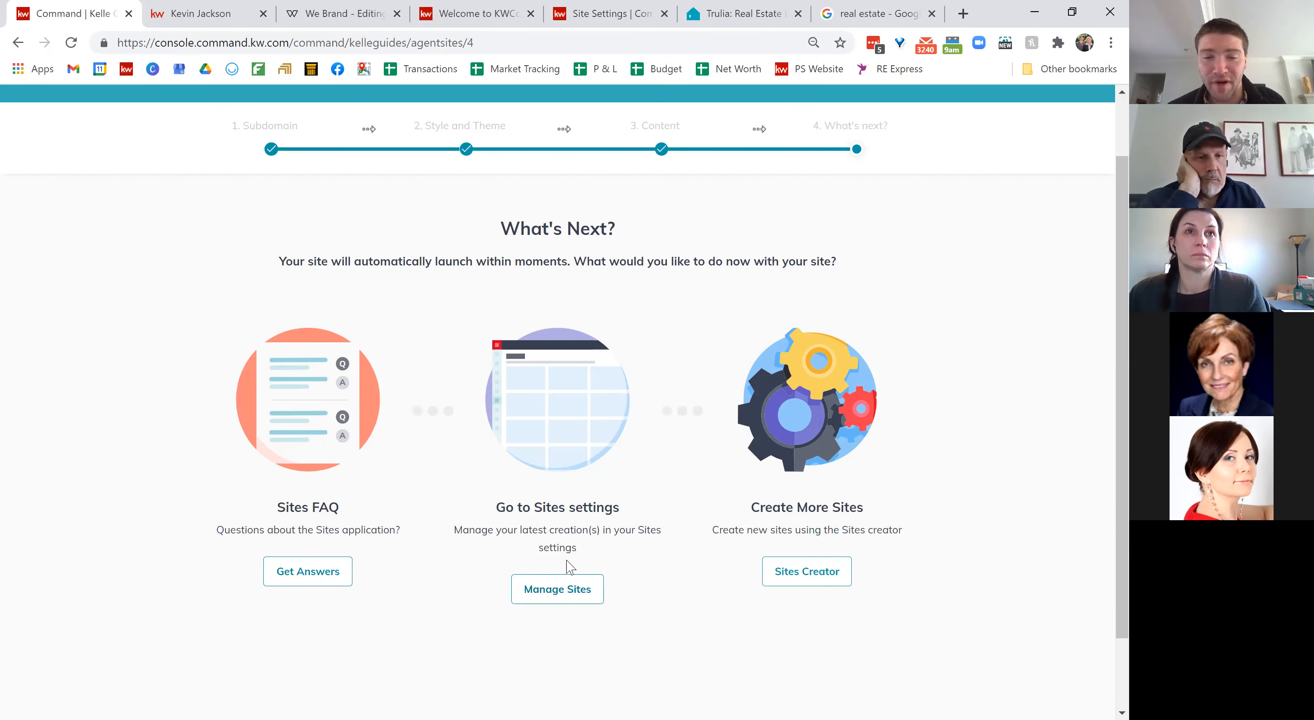
pyautogui.click(552, 598)
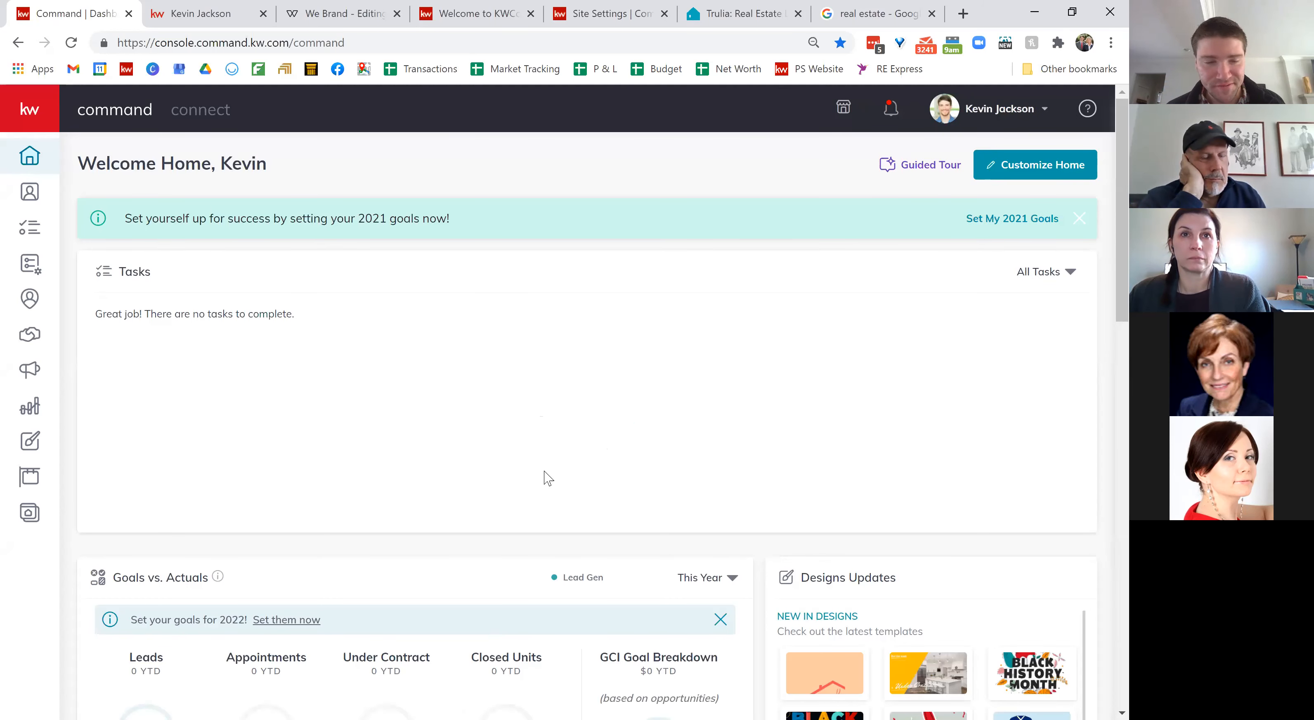
# Step: Open the Agent Site Pages list in the Consumer section
pyautogui.moveTo(36, 153)
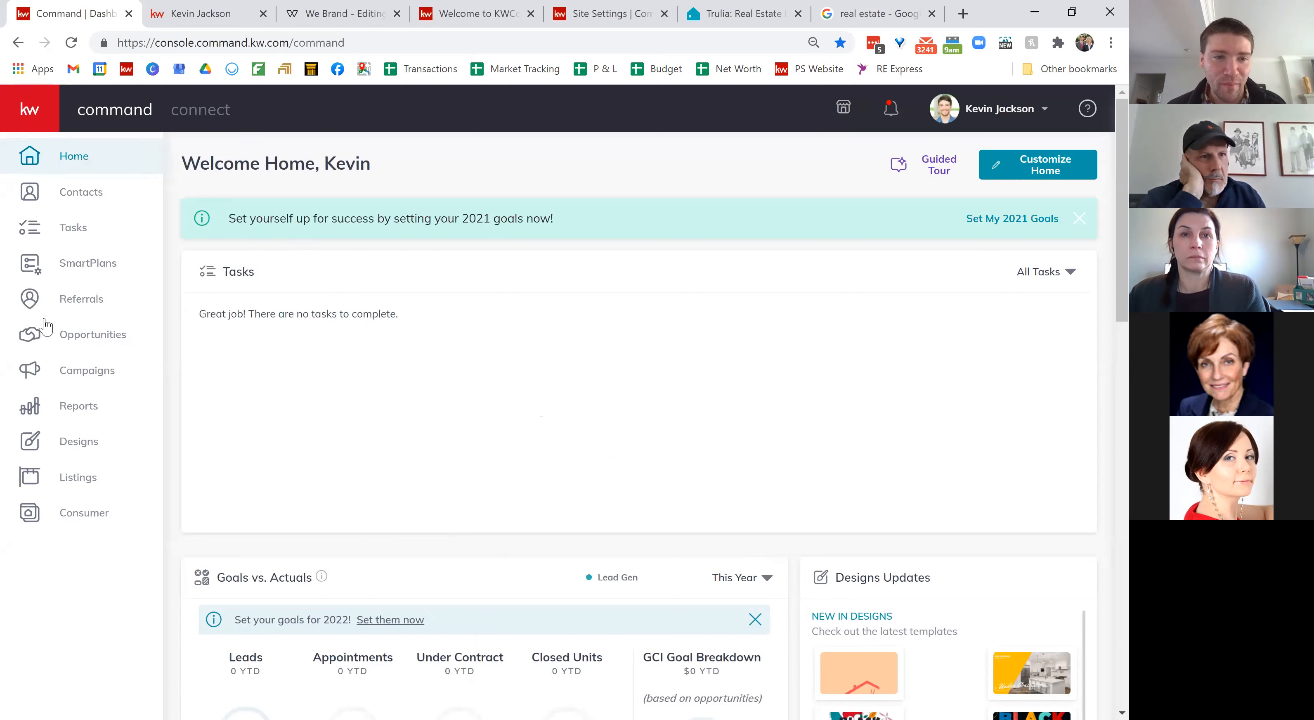
pyautogui.click(83, 515)
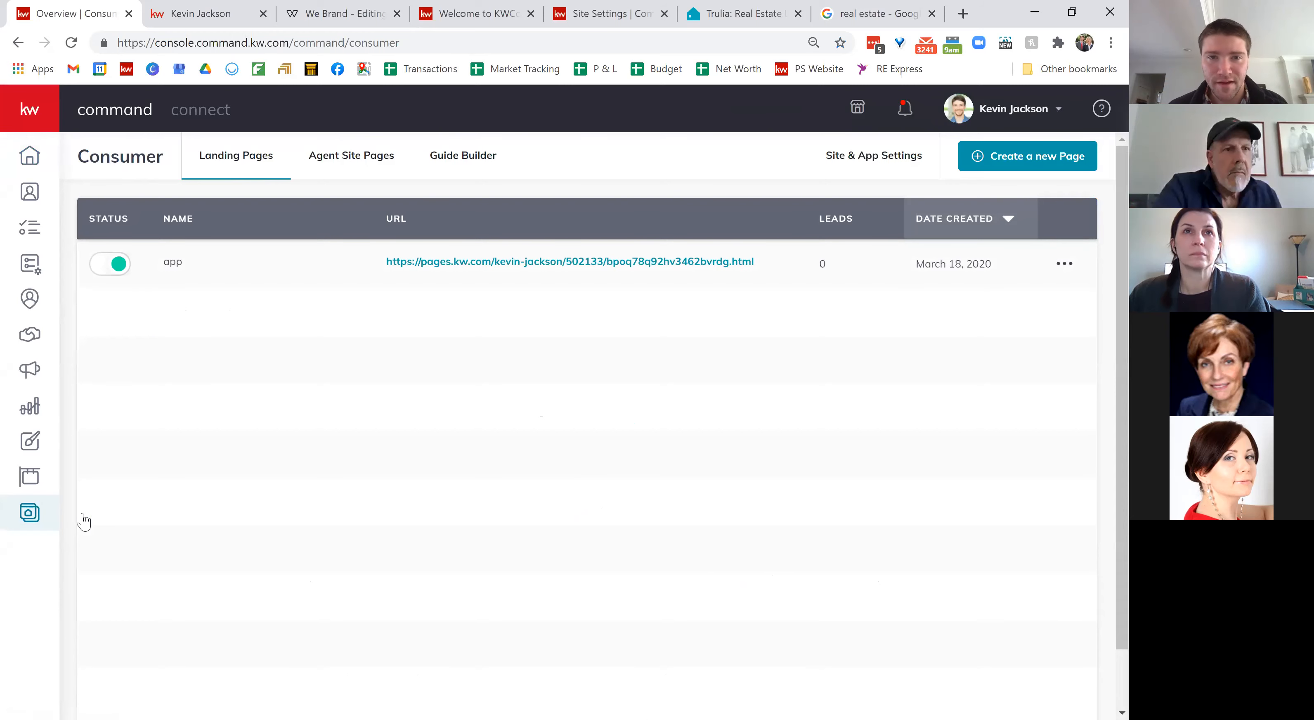
pyautogui.click(361, 164)
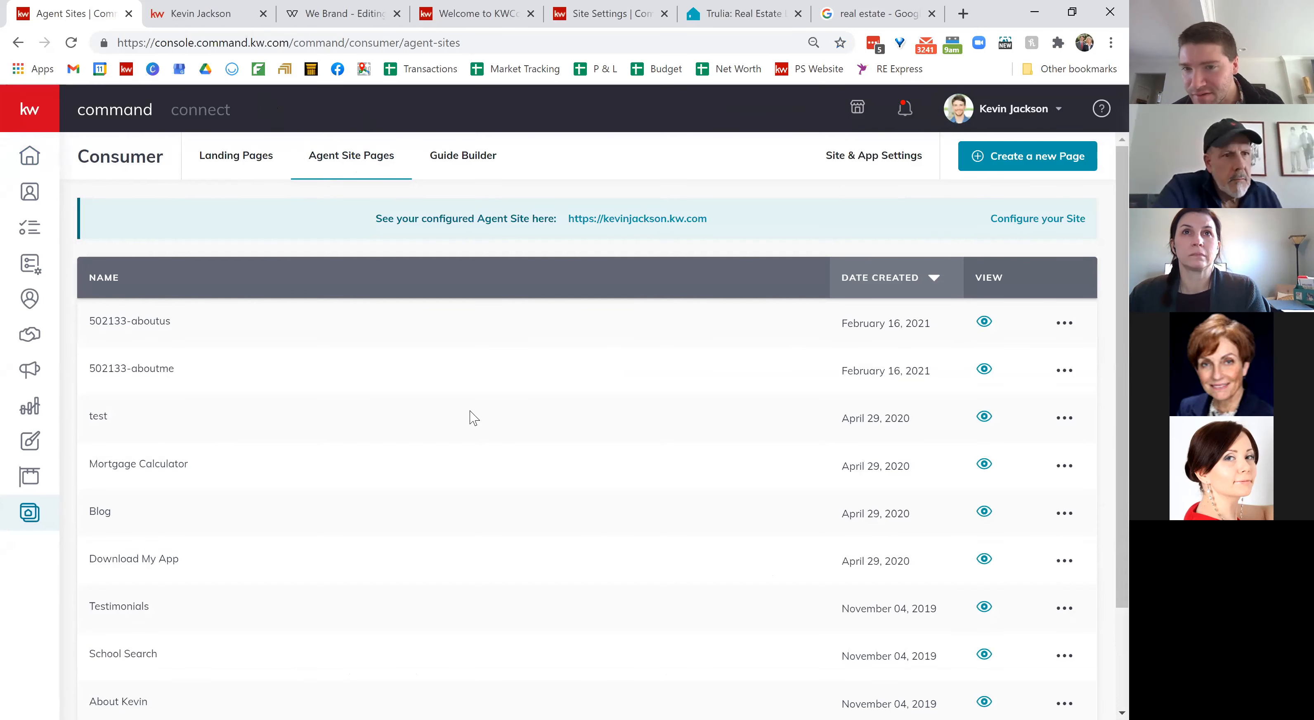
pyautogui.scroll(-3, 469, 416)
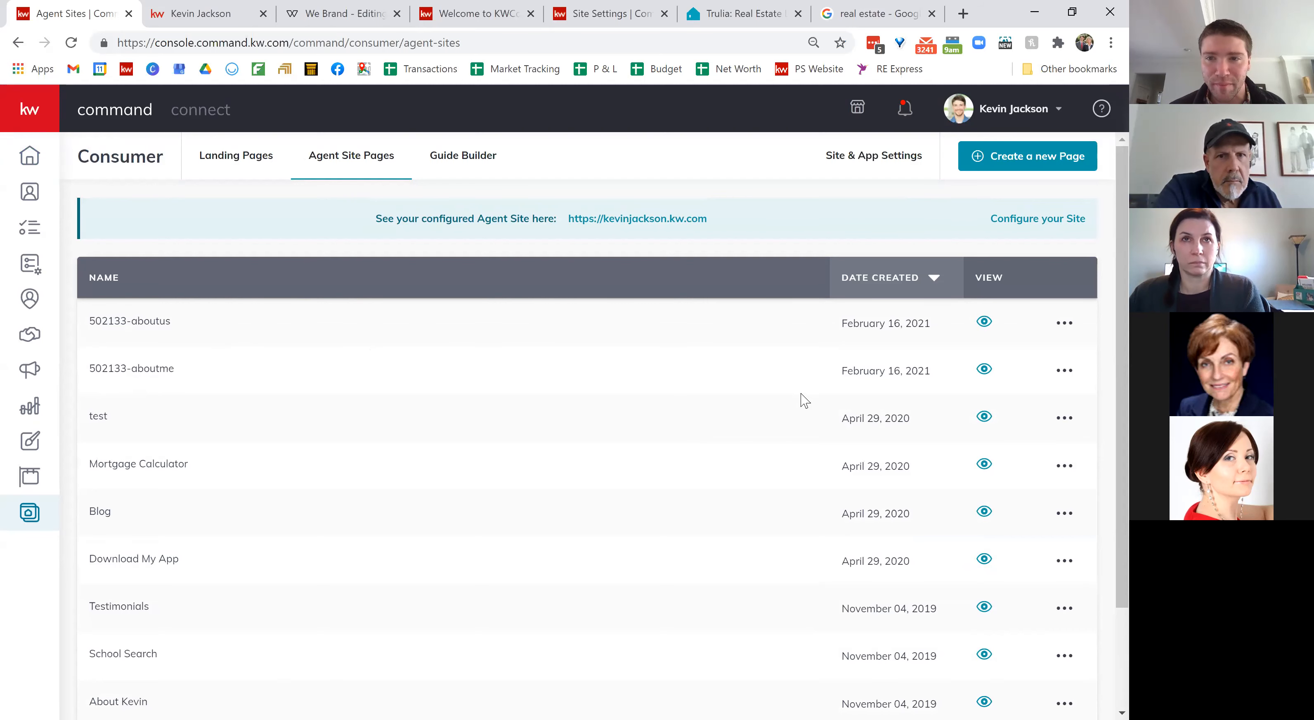
# Step: Preview the 502133-aboutus page on the live site, then return to the pages list
pyautogui.click(984, 322)
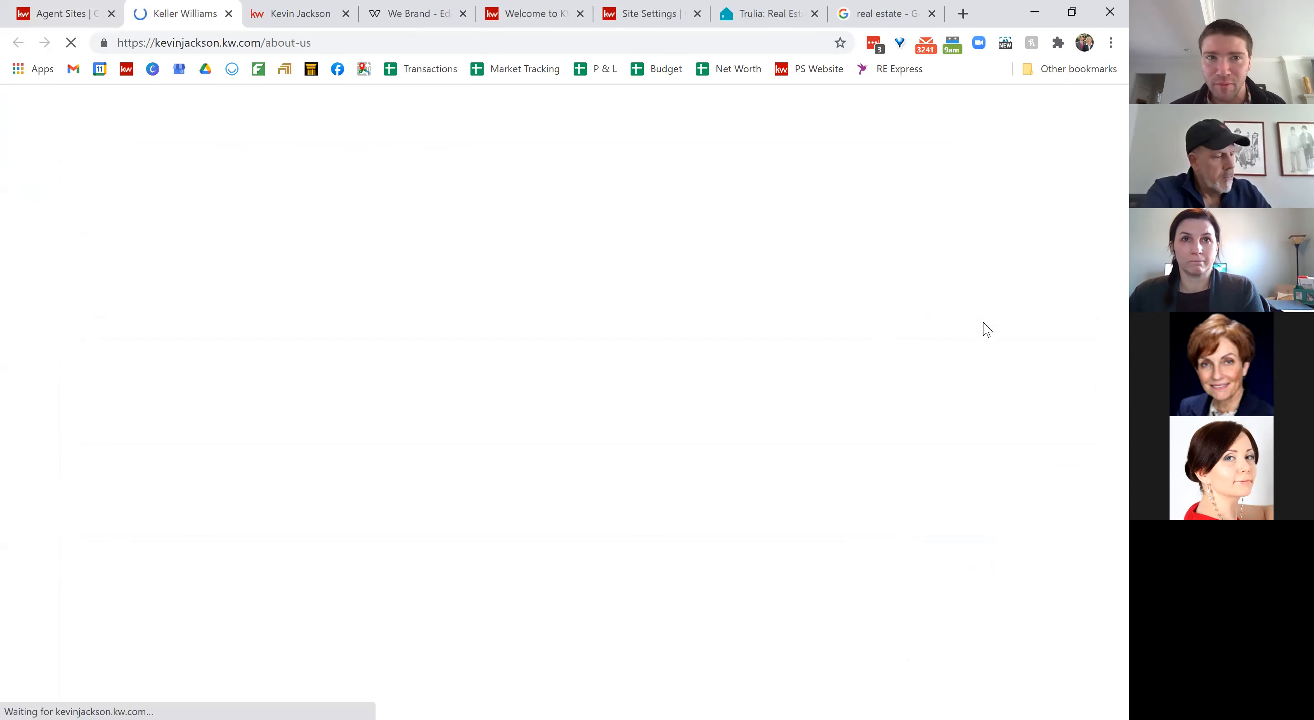
pyautogui.click(92, 6)
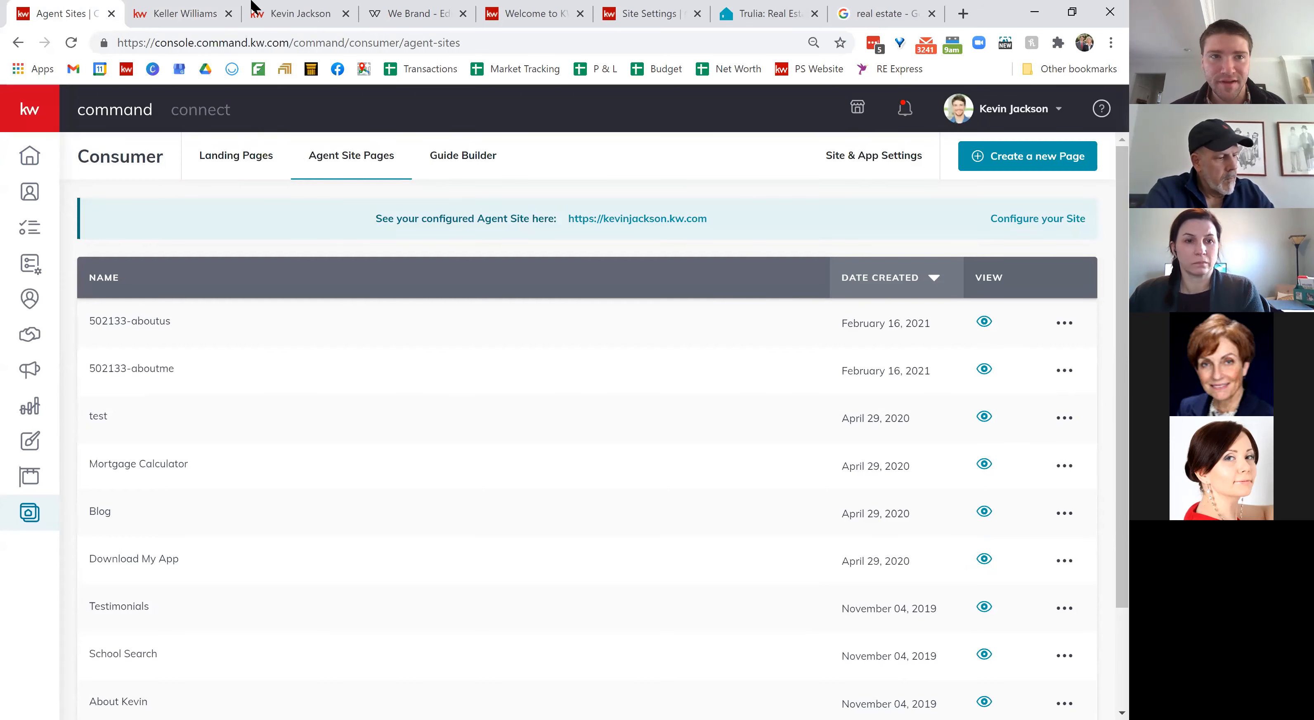
pyautogui.click(237, 11)
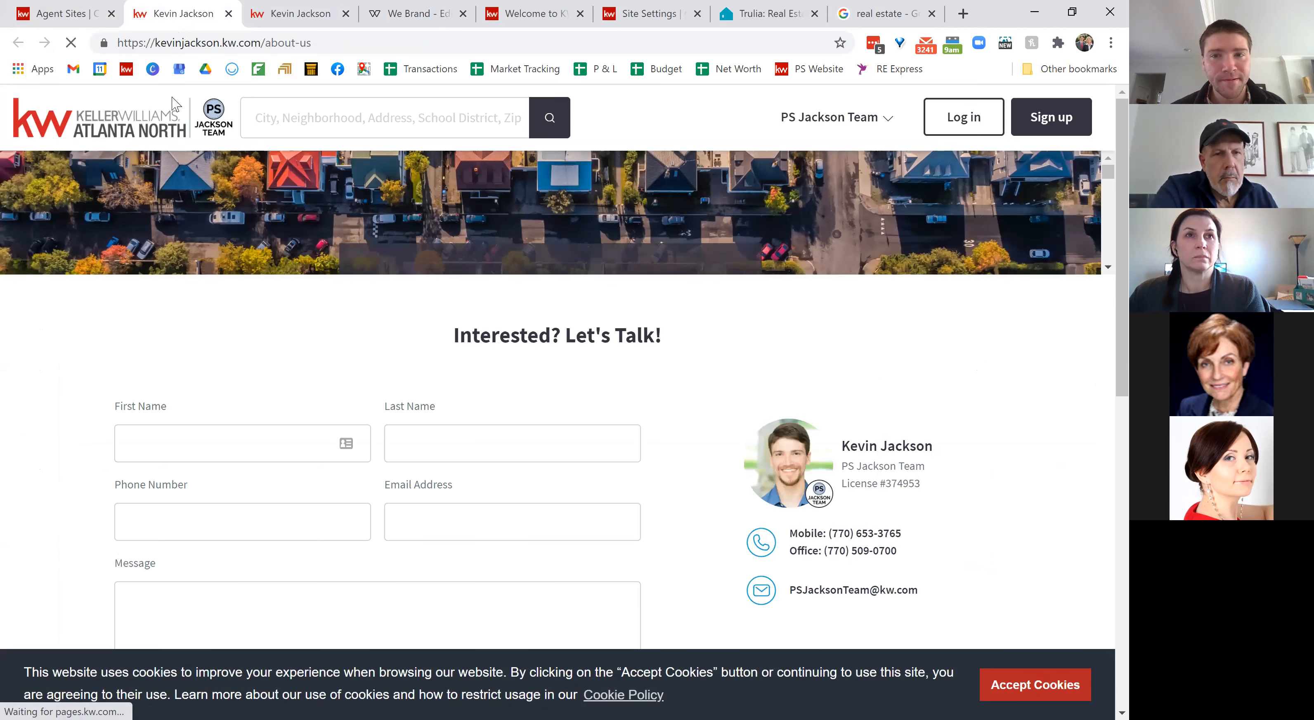
pyautogui.click(62, 8)
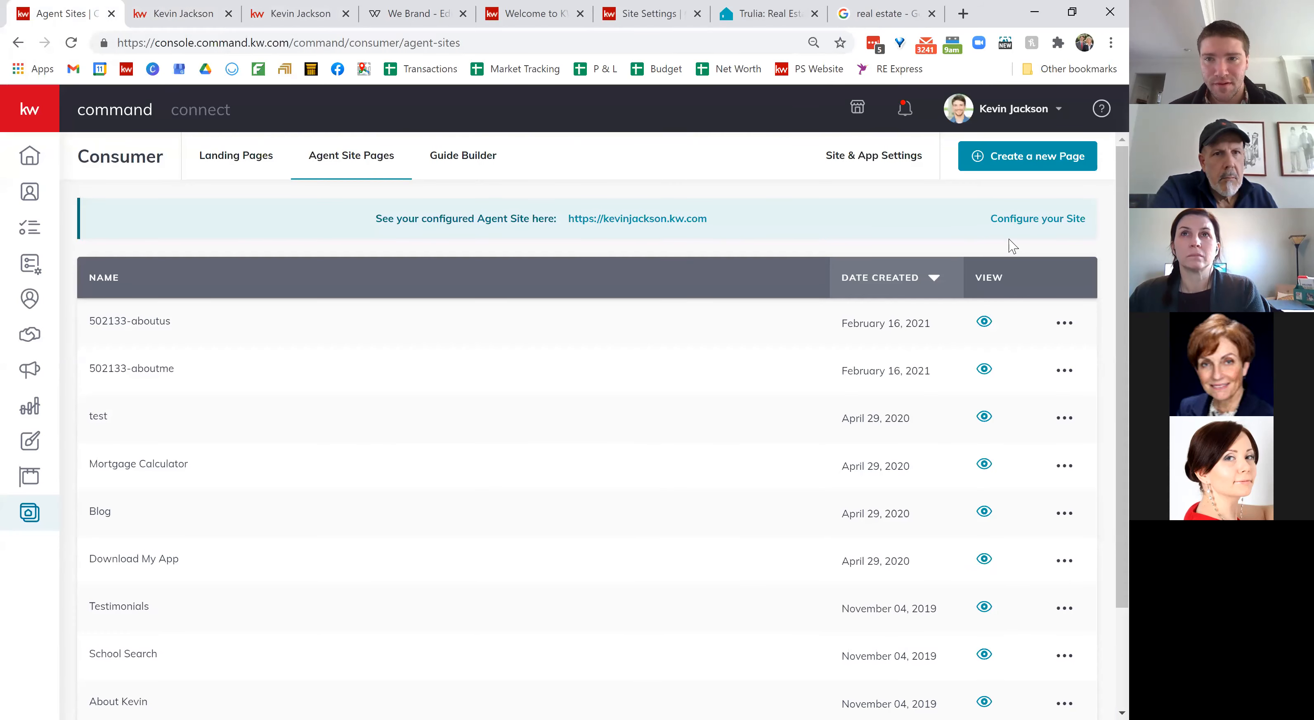
# Step: In Site & App Settings, add the house exterior photo from New Photos > High Res as a hero image
pyautogui.click(871, 160)
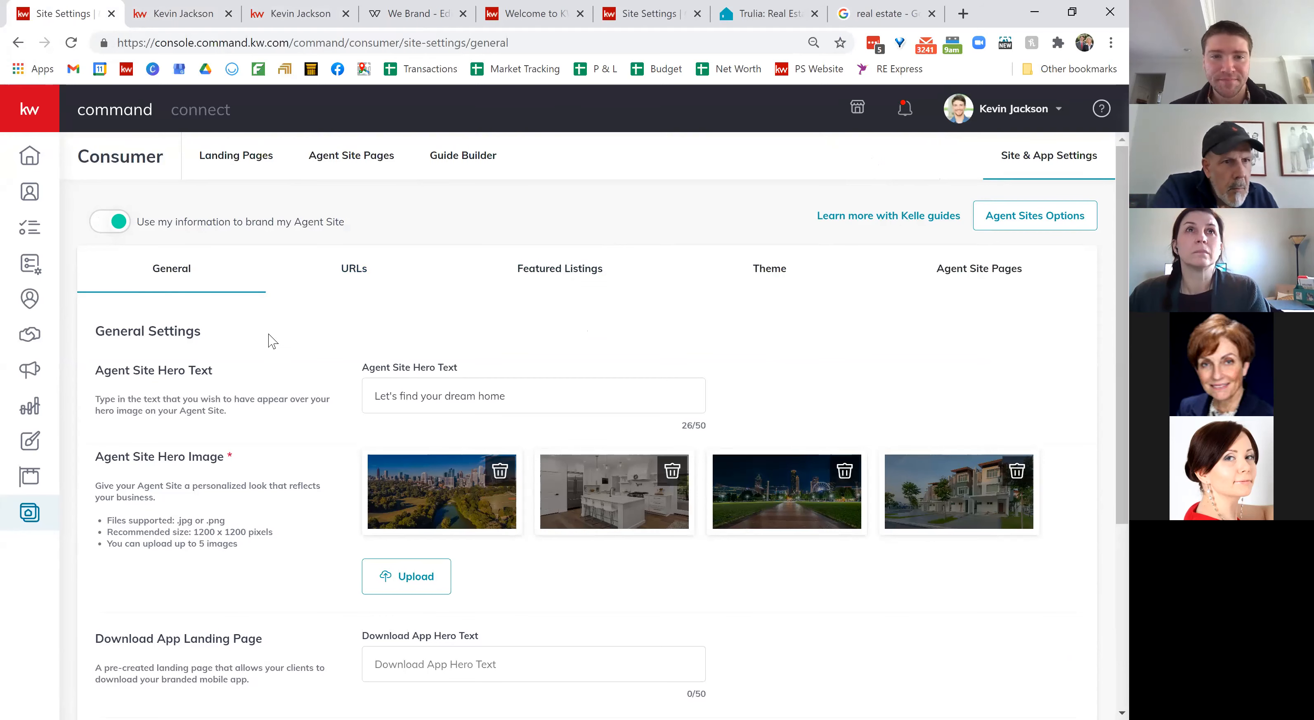
pyautogui.scroll(-2, 269, 341)
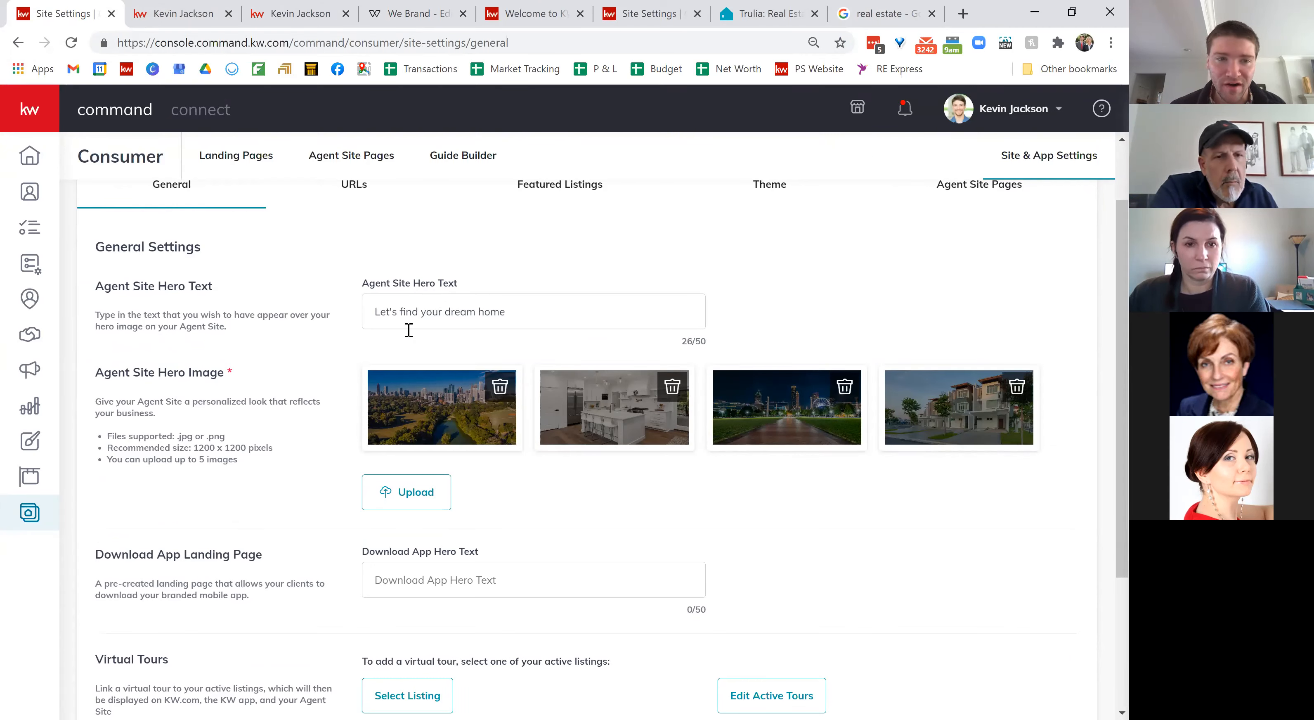
pyautogui.click(406, 500)
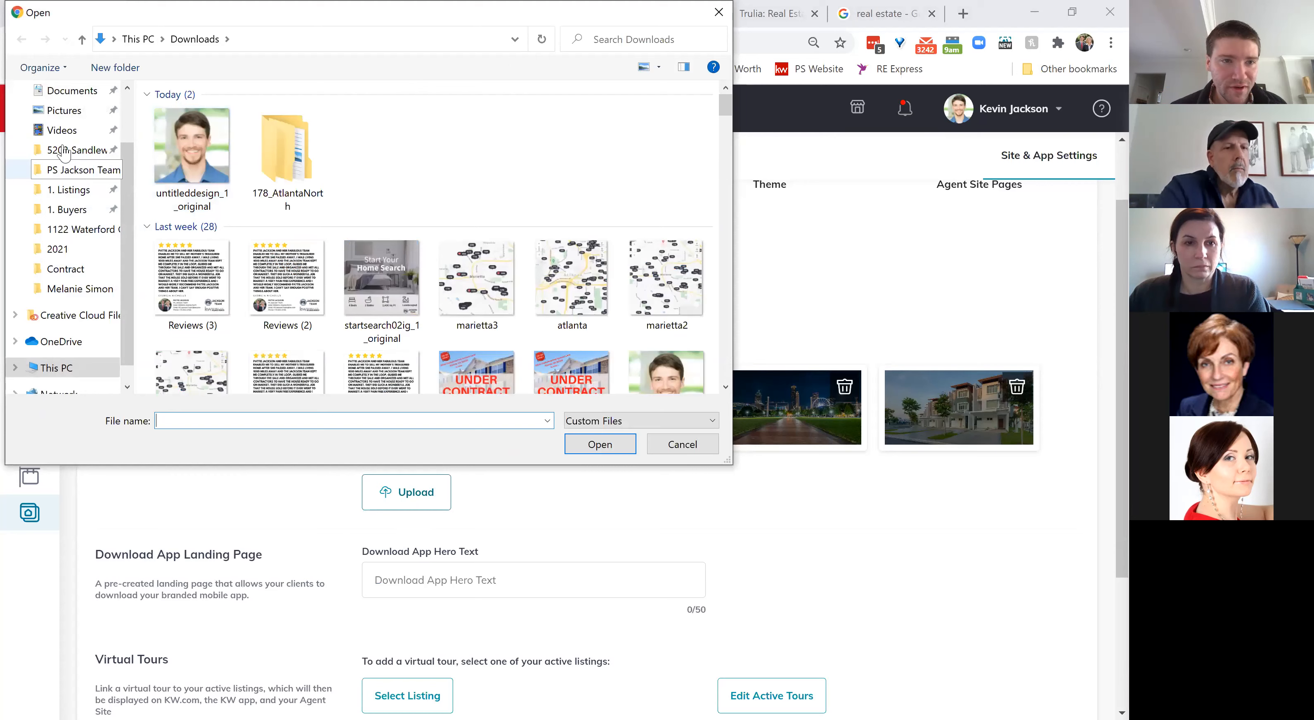
pyautogui.click(76, 150)
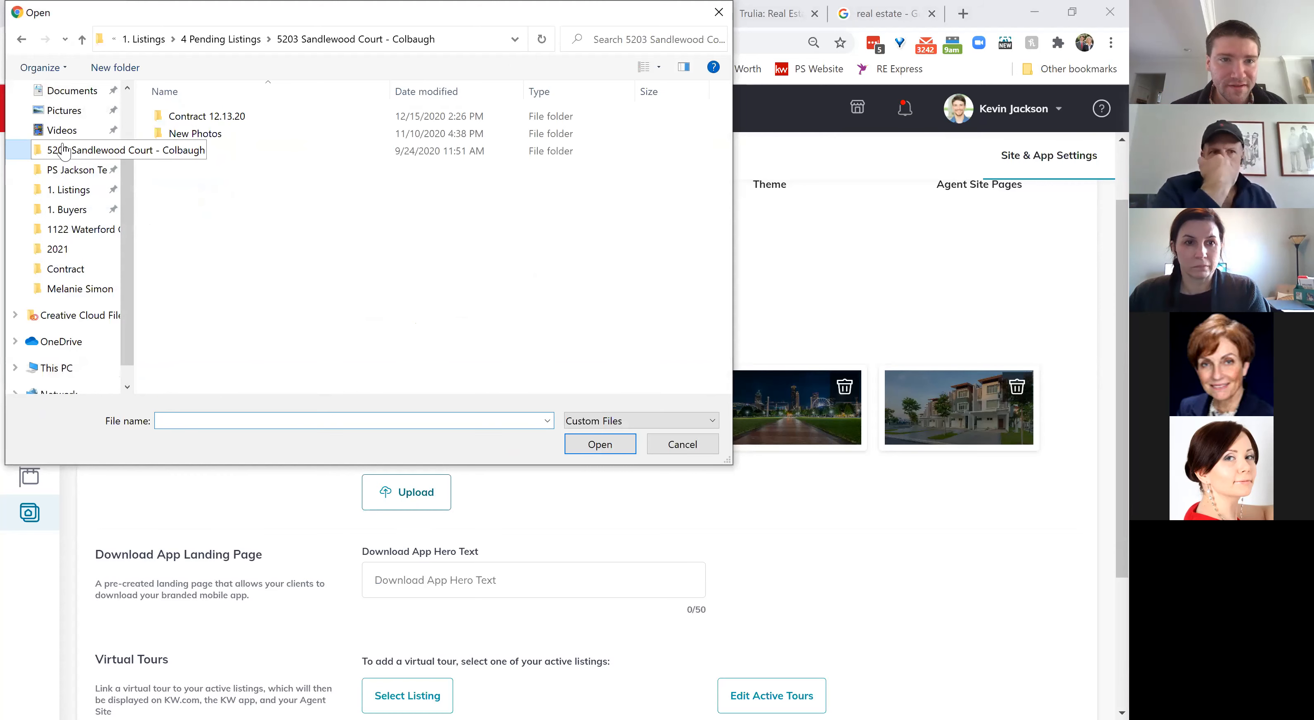
pyautogui.doubleClick(209, 134)
pyautogui.doubleClick(188, 116)
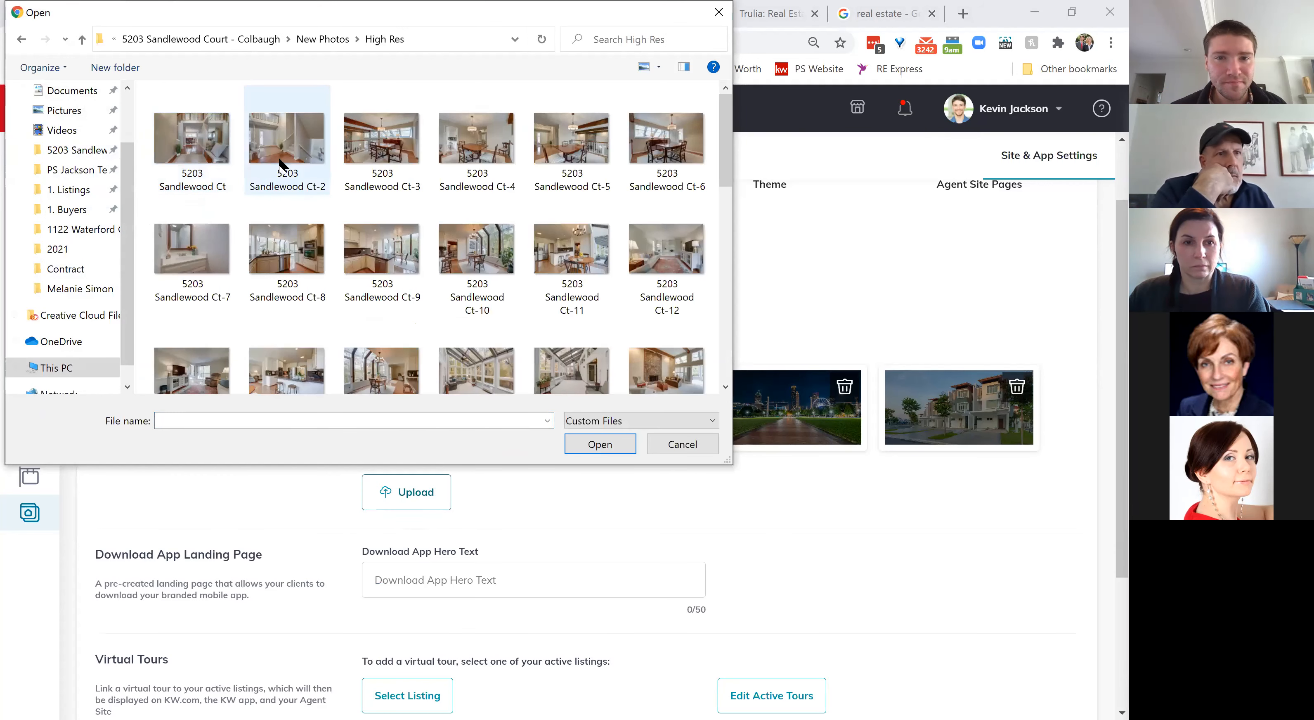
pyautogui.scroll(-10, 278, 170)
pyautogui.click(203, 319)
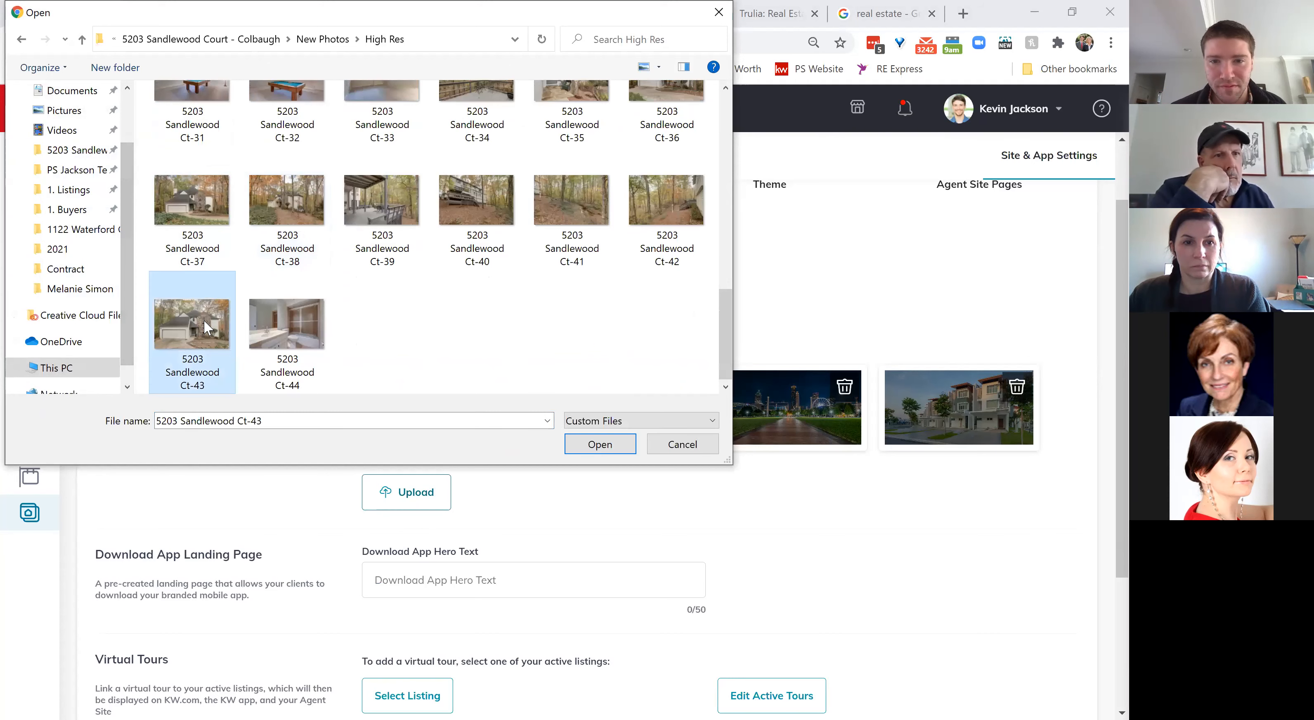
pyautogui.doubleClick(203, 319)
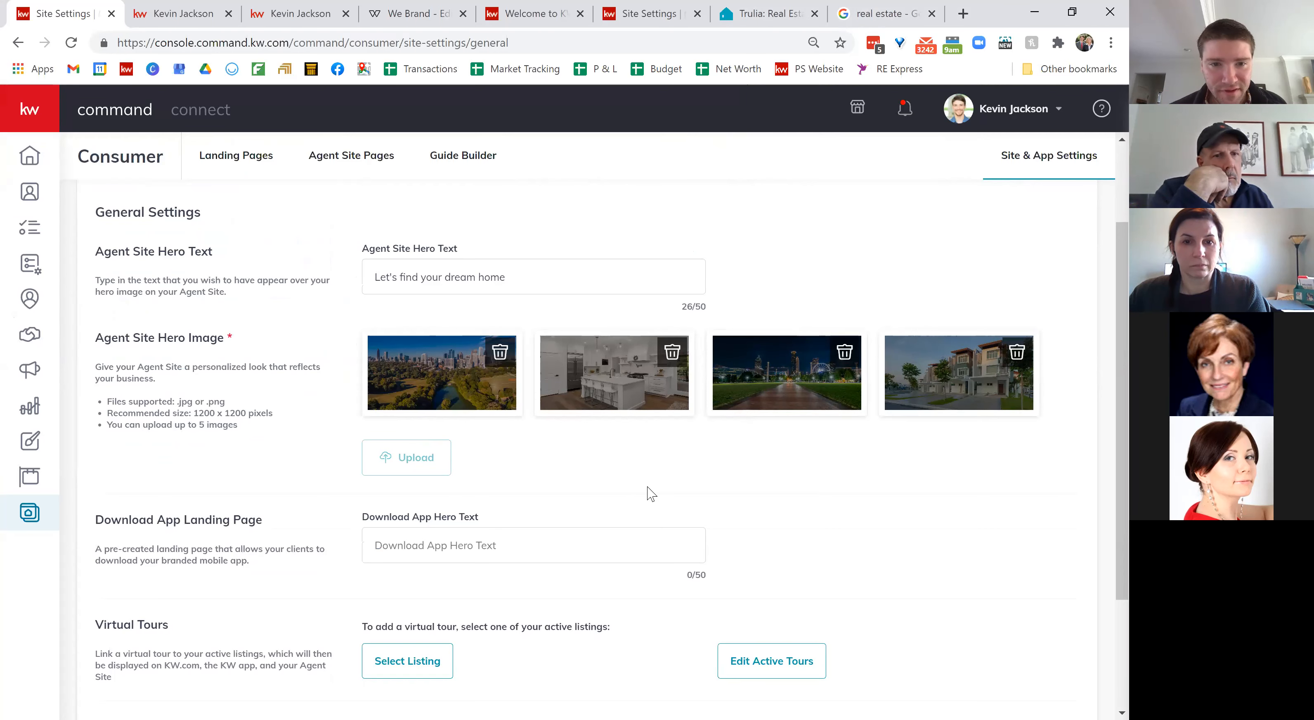
pyautogui.scroll(-1, 652, 493)
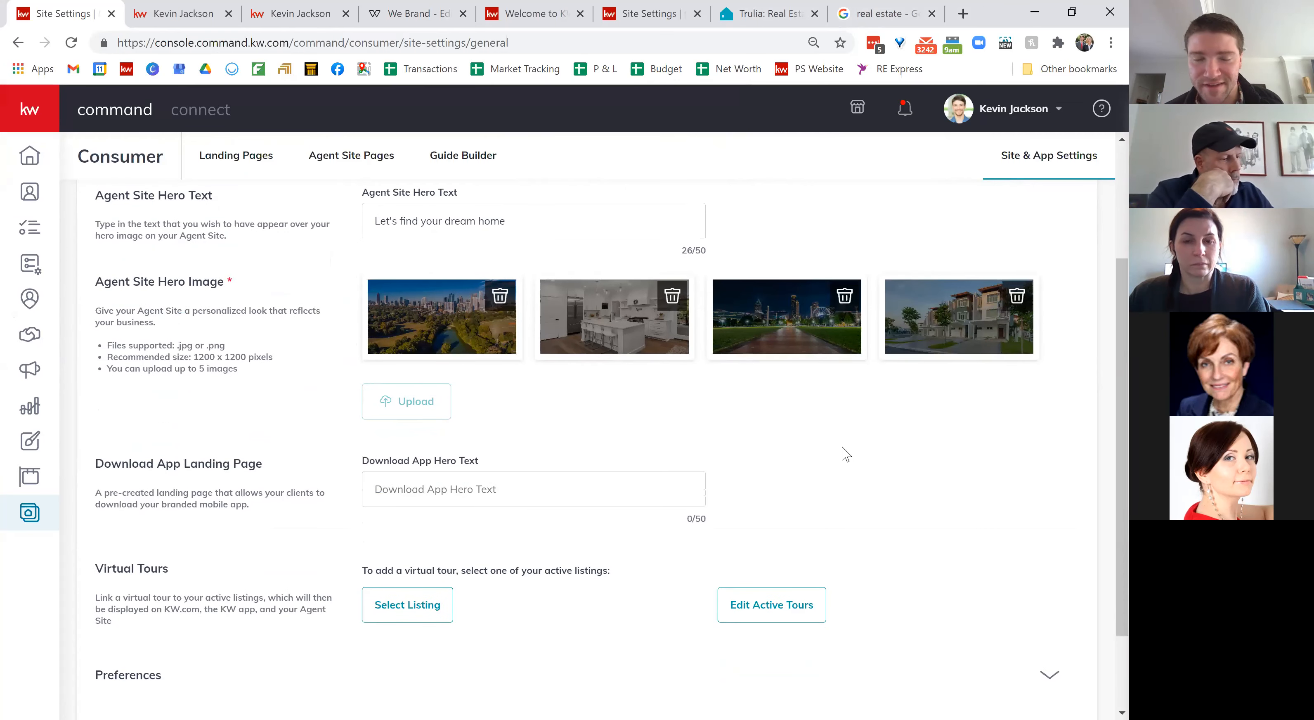
pyautogui.scroll(-1, 845, 453)
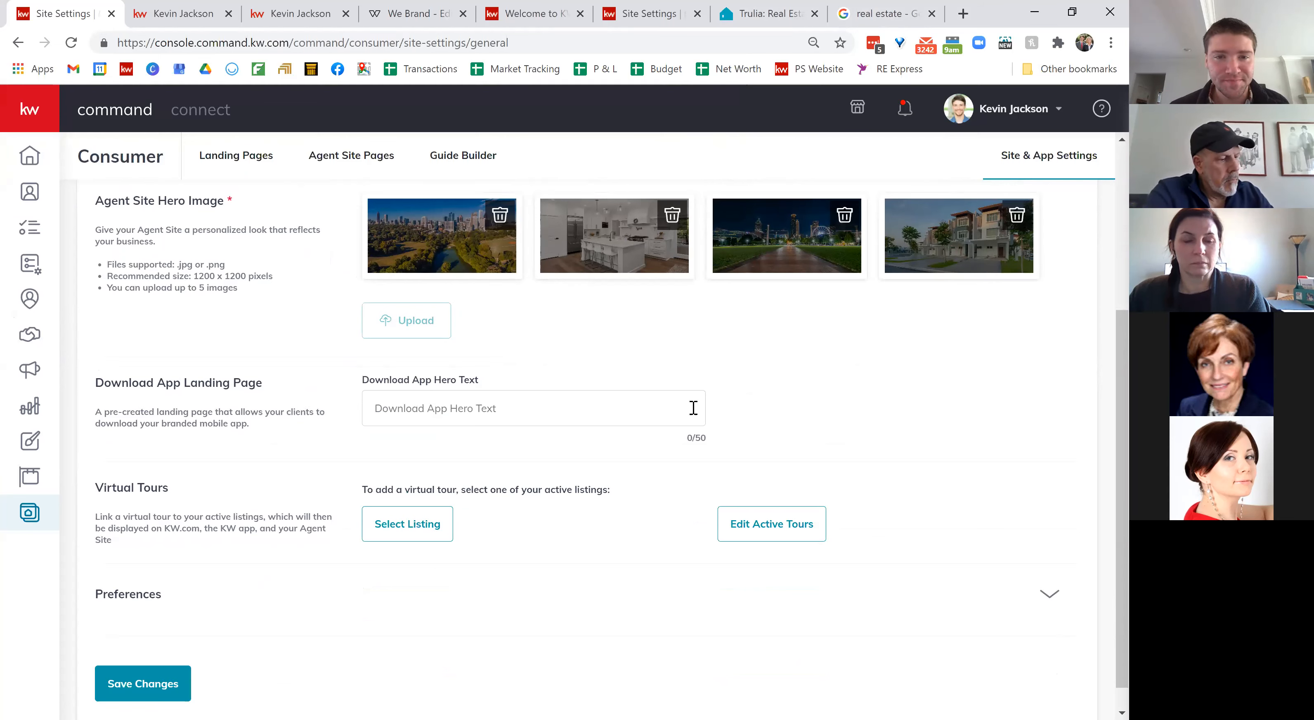
# Step: Enter 'Download my app' as the Download App Hero Text and save the general settings
pyautogui.scroll(-1, 632, 403)
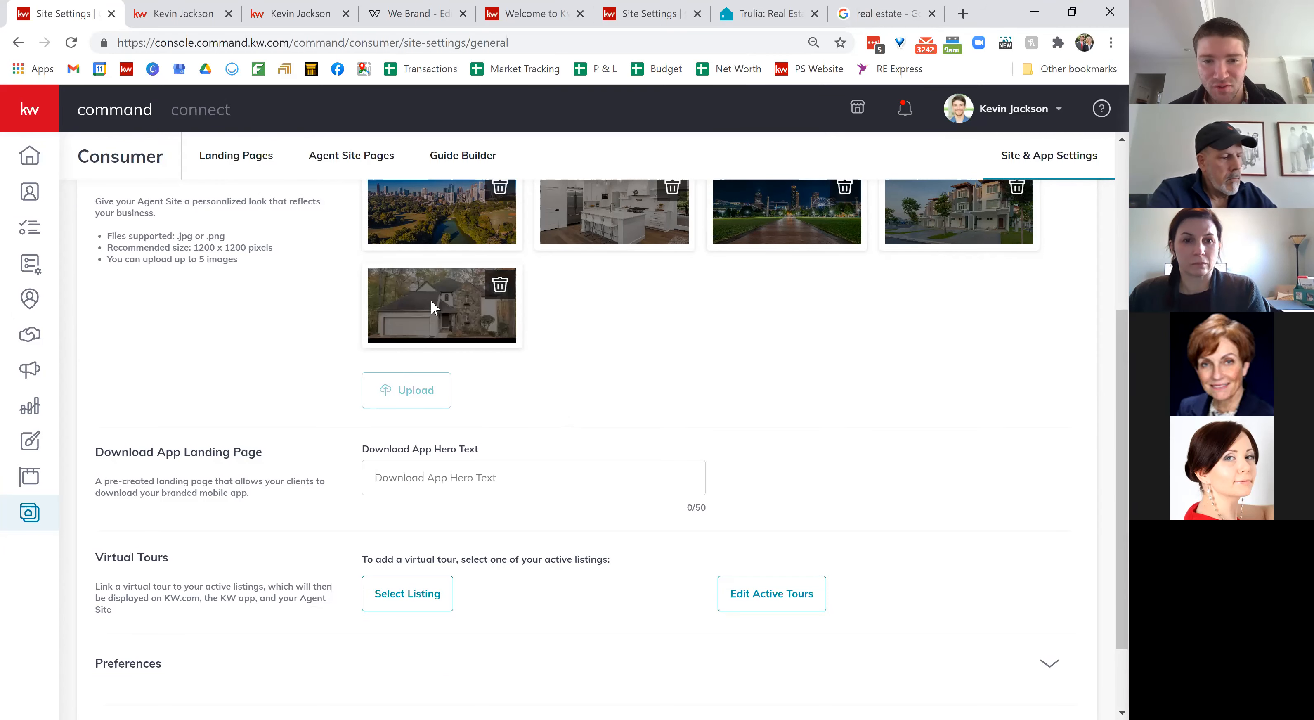
pyautogui.scroll(-2, 716, 383)
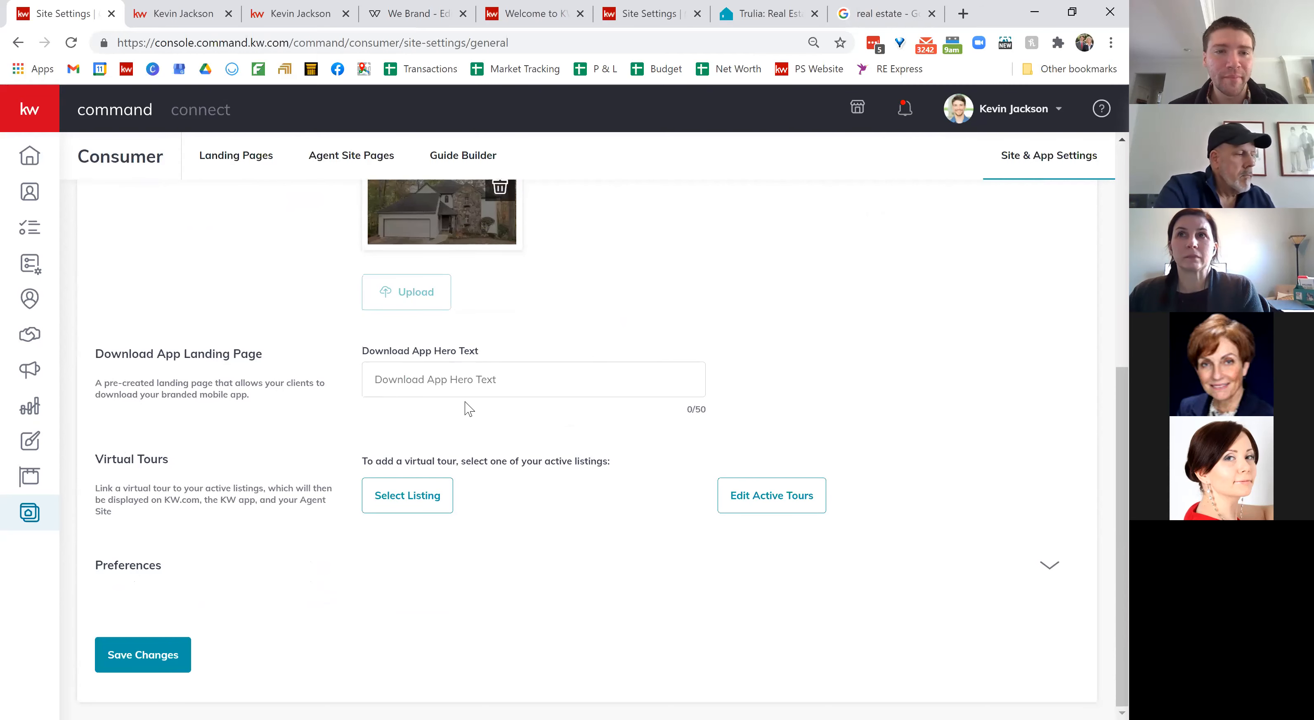
pyautogui.click(432, 377)
pyautogui.click(546, 431)
pyautogui.click(431, 381)
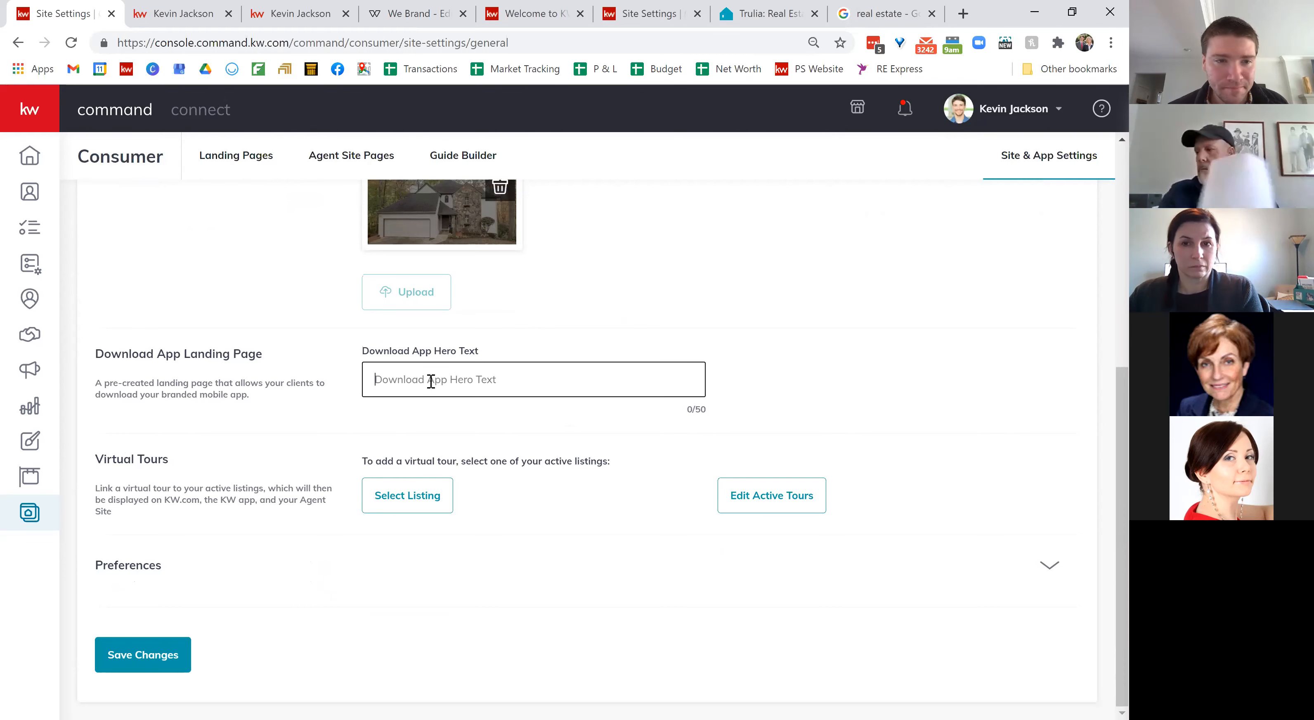
pyautogui.write('Download my app')
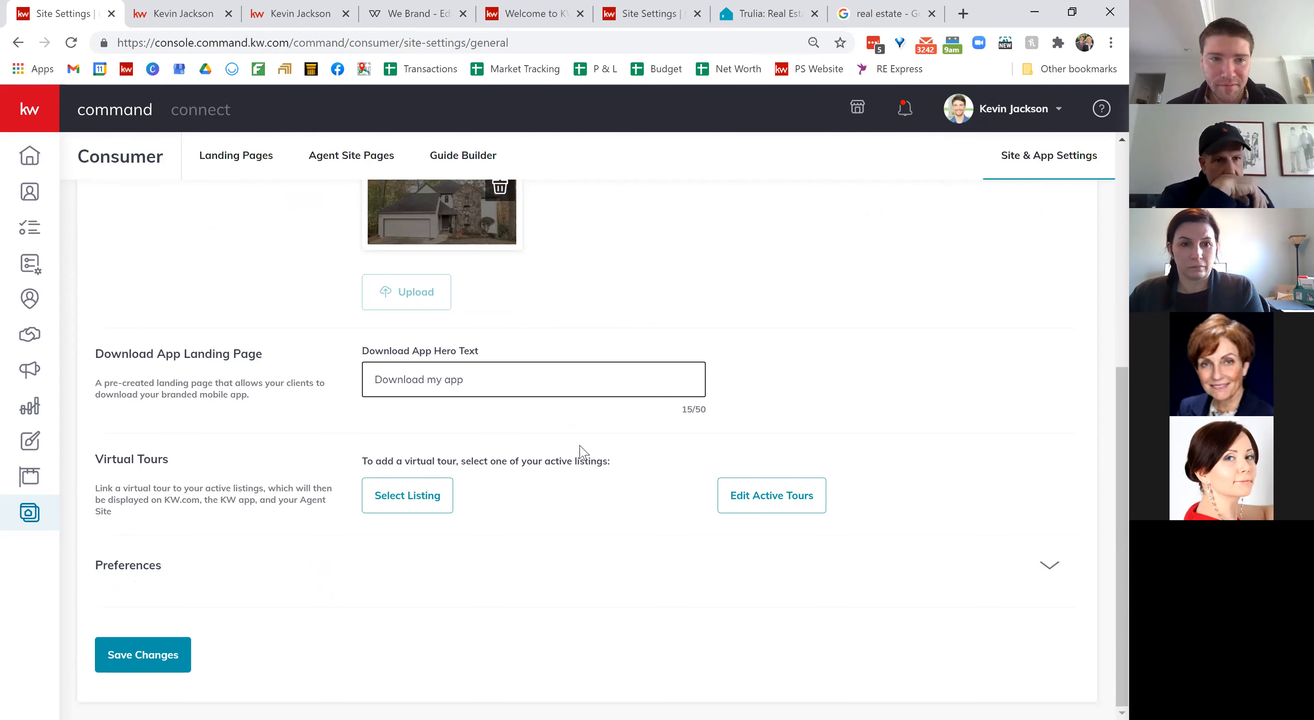
pyautogui.click(580, 450)
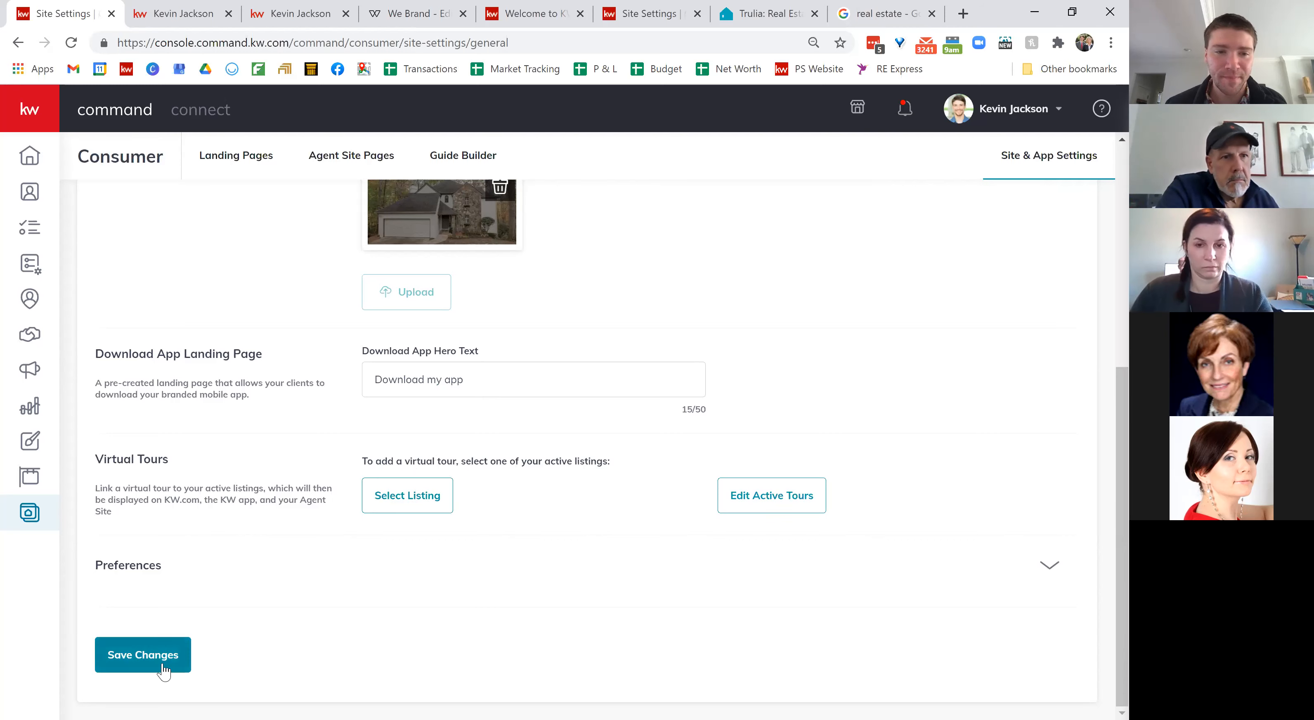
pyautogui.click(143, 657)
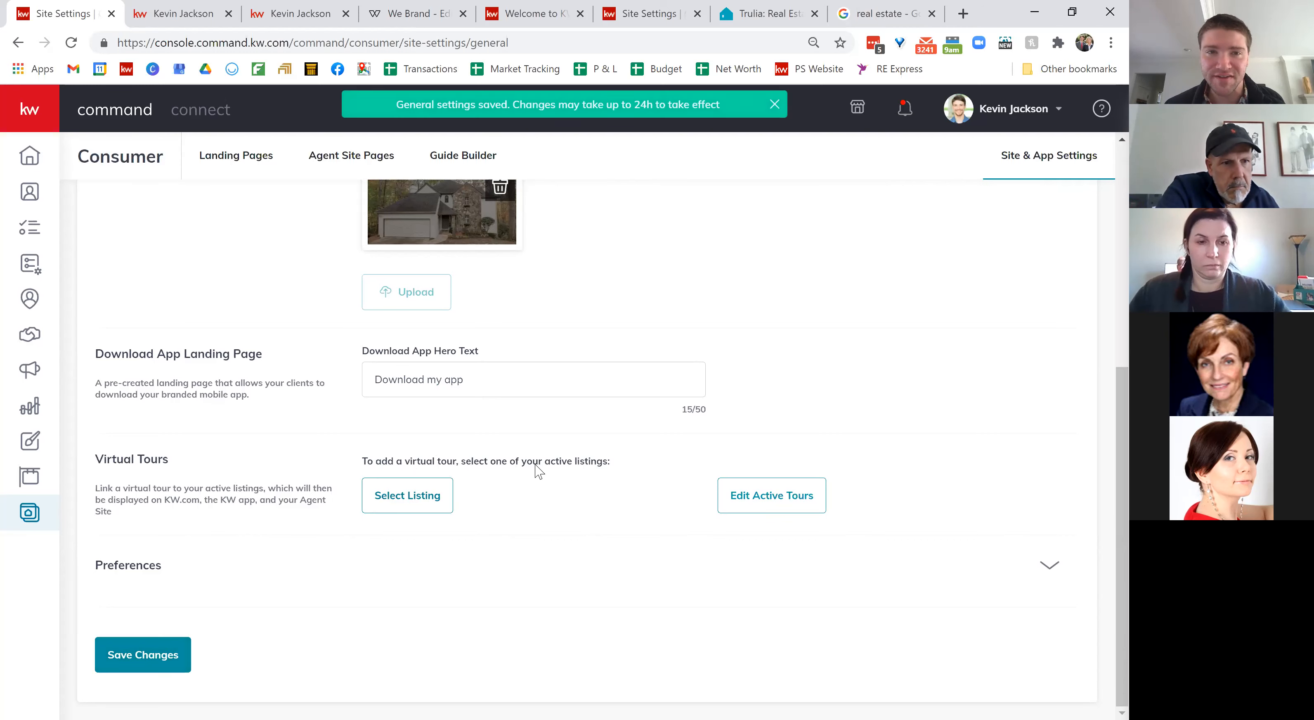
# Step: Re-save the agent site subdomain unchanged on the URLs settings tab
pyautogui.scroll(6, 538, 470)
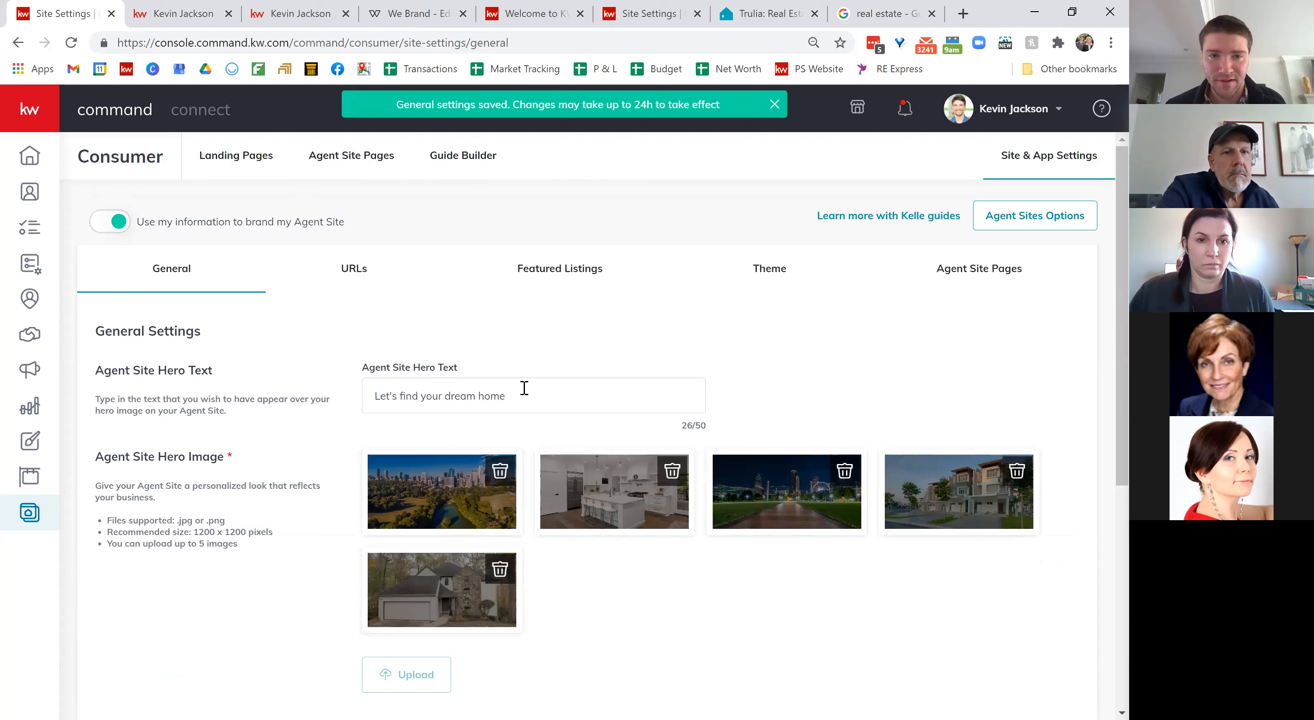
pyautogui.click(350, 276)
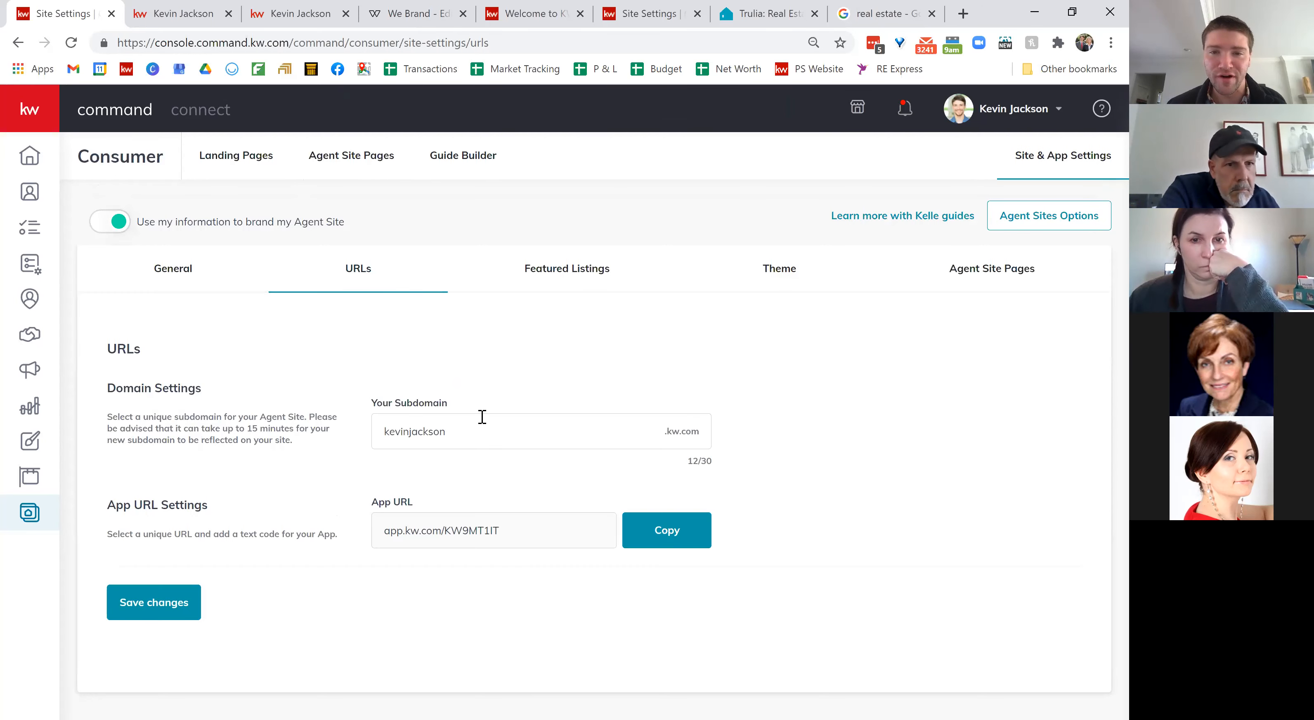
pyautogui.click(456, 429)
pyautogui.press('BackSpace')
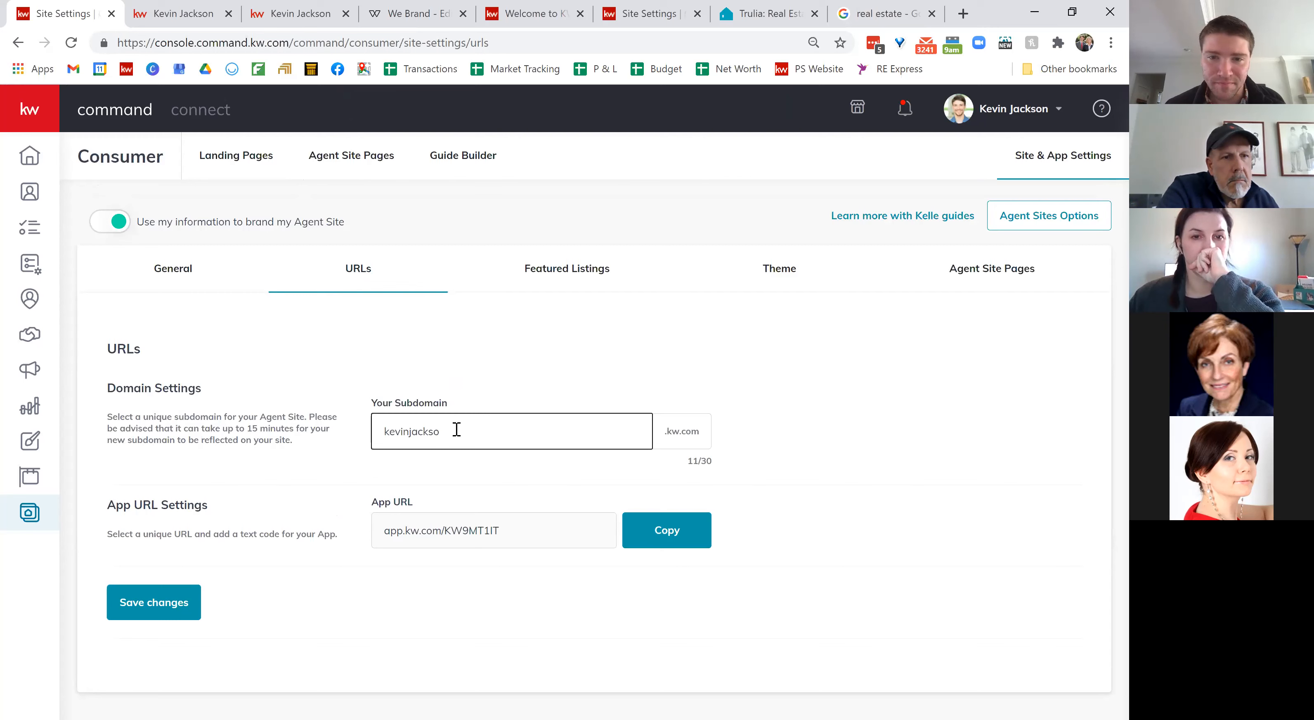
pyautogui.click(261, 467)
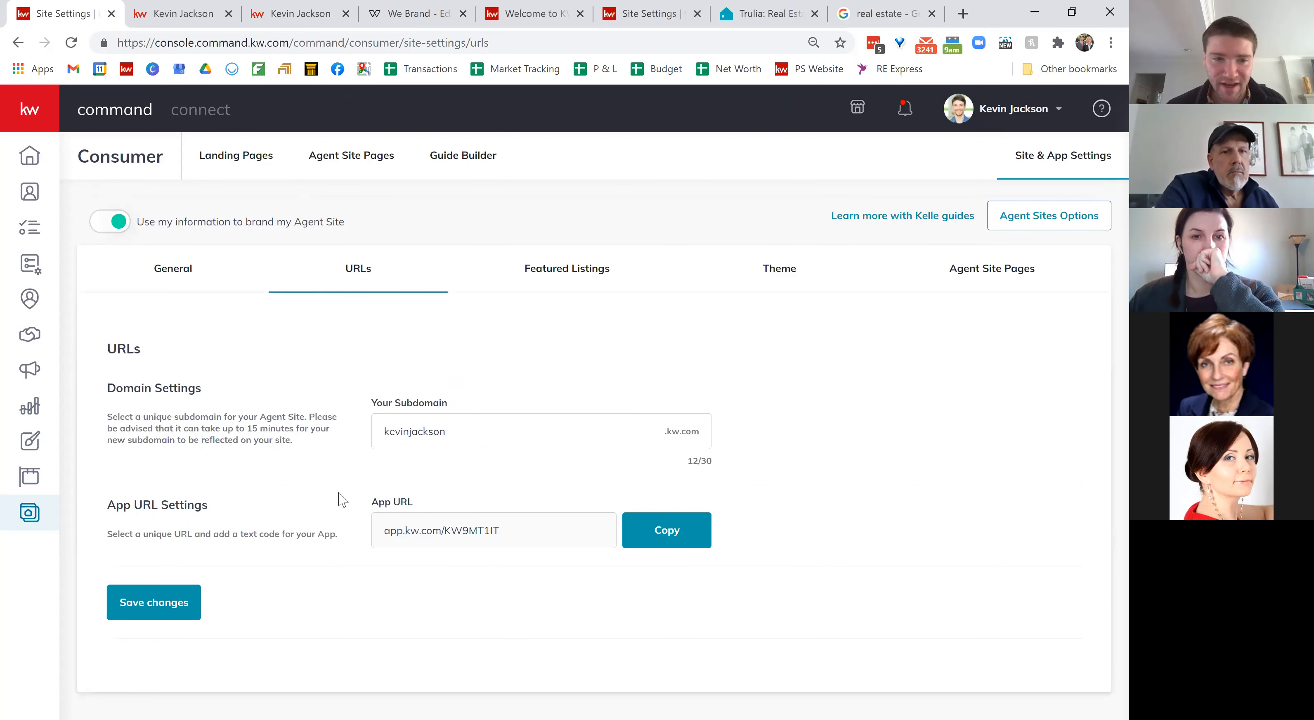
pyautogui.click(164, 601)
pyautogui.click(535, 464)
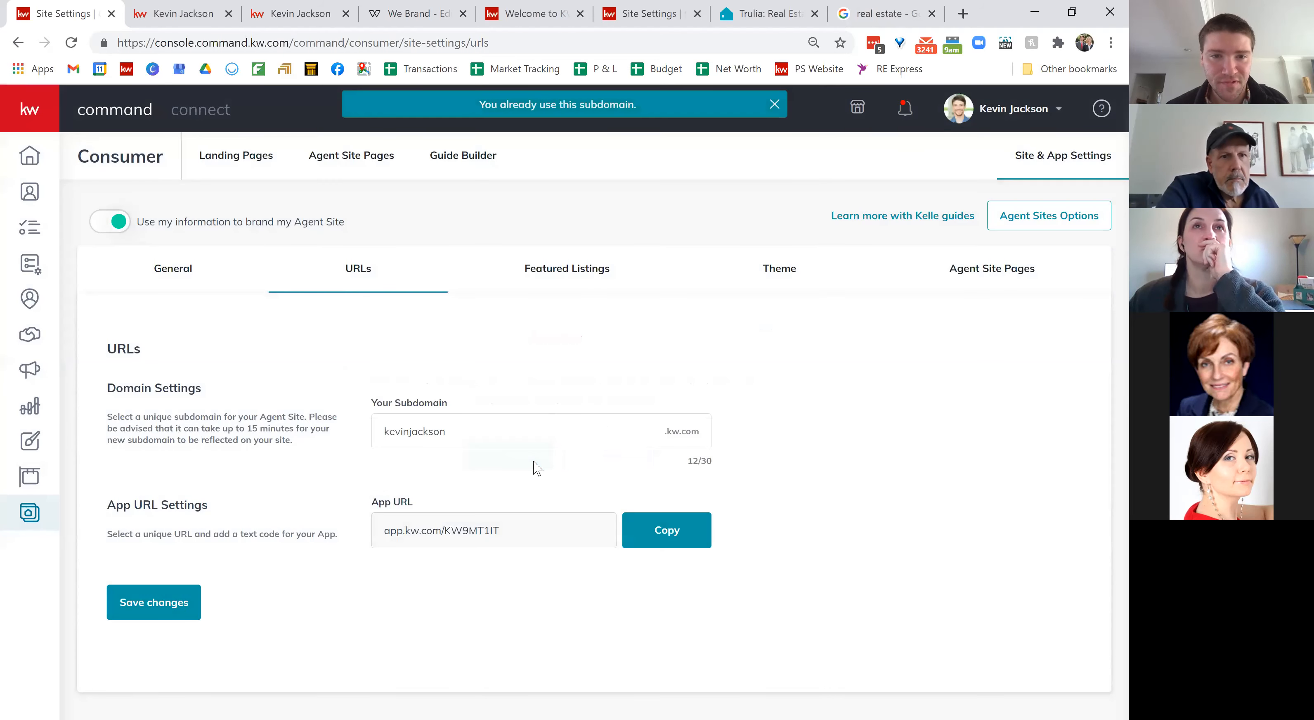
# Step: Open the Featured Listings settings, then load psjackson.com in a new browser tab
pyautogui.click(553, 274)
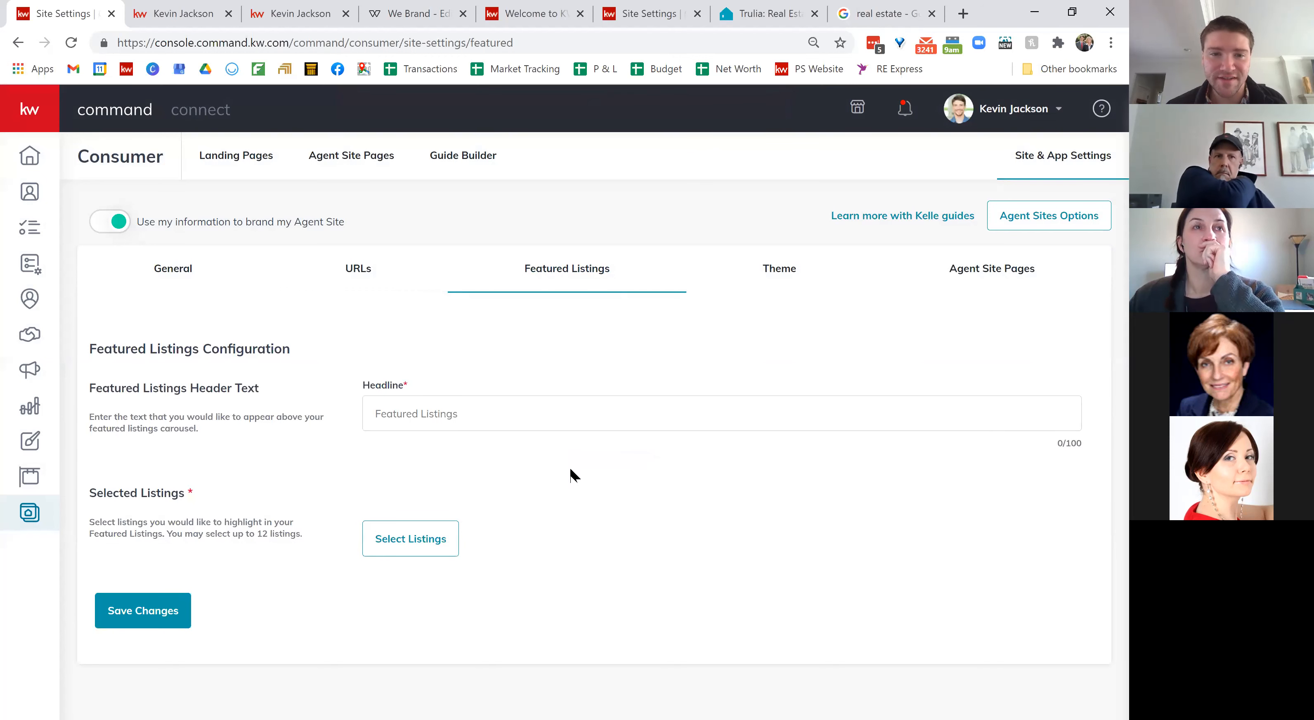
pyautogui.click(381, 414)
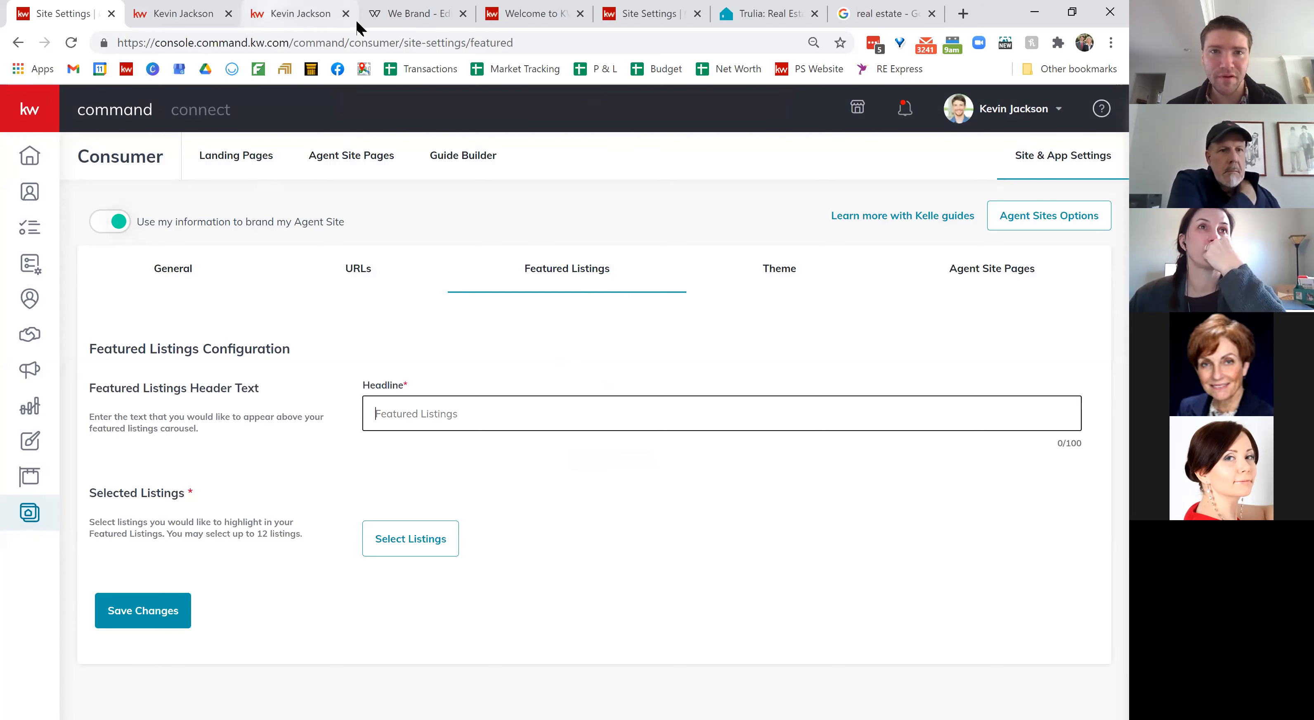
pyautogui.click(964, 14)
pyautogui.write('psjackson.com')
pyautogui.press('Return')
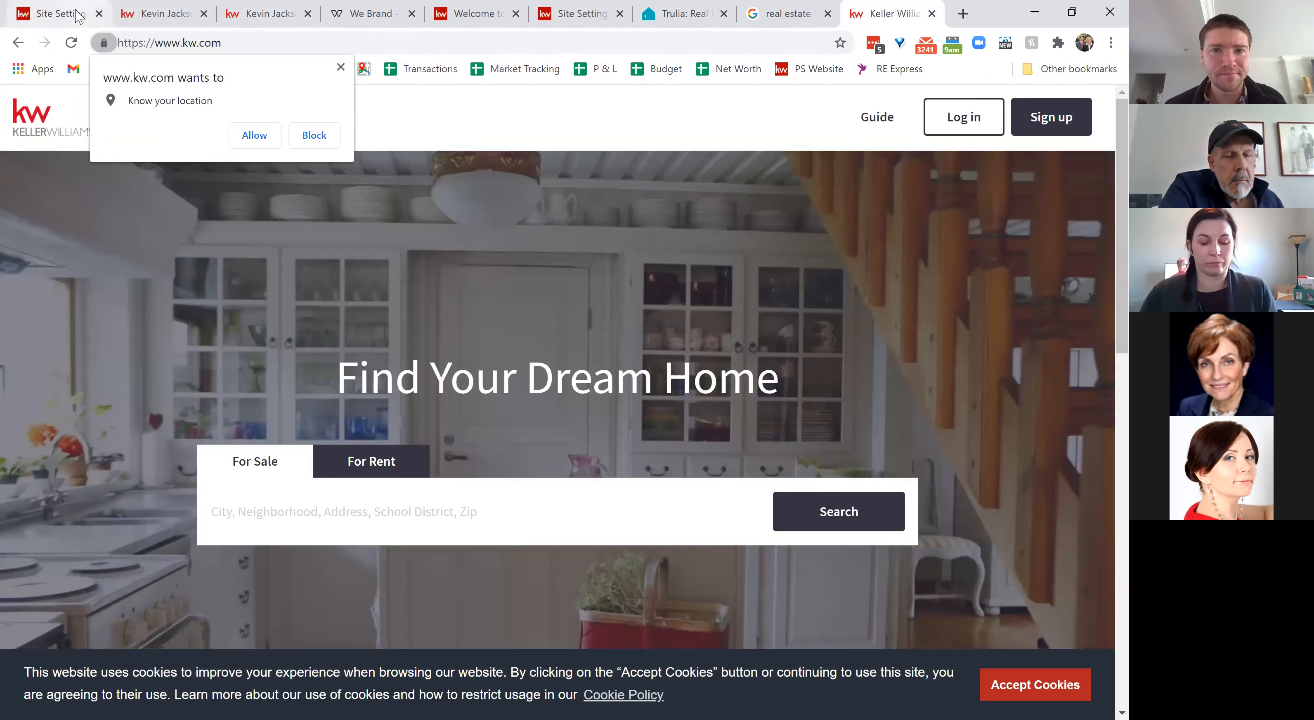
# Step: Reload psjackson.com in the kw.com tab's address bar
pyautogui.click(77, 14)
pyautogui.click(155, 15)
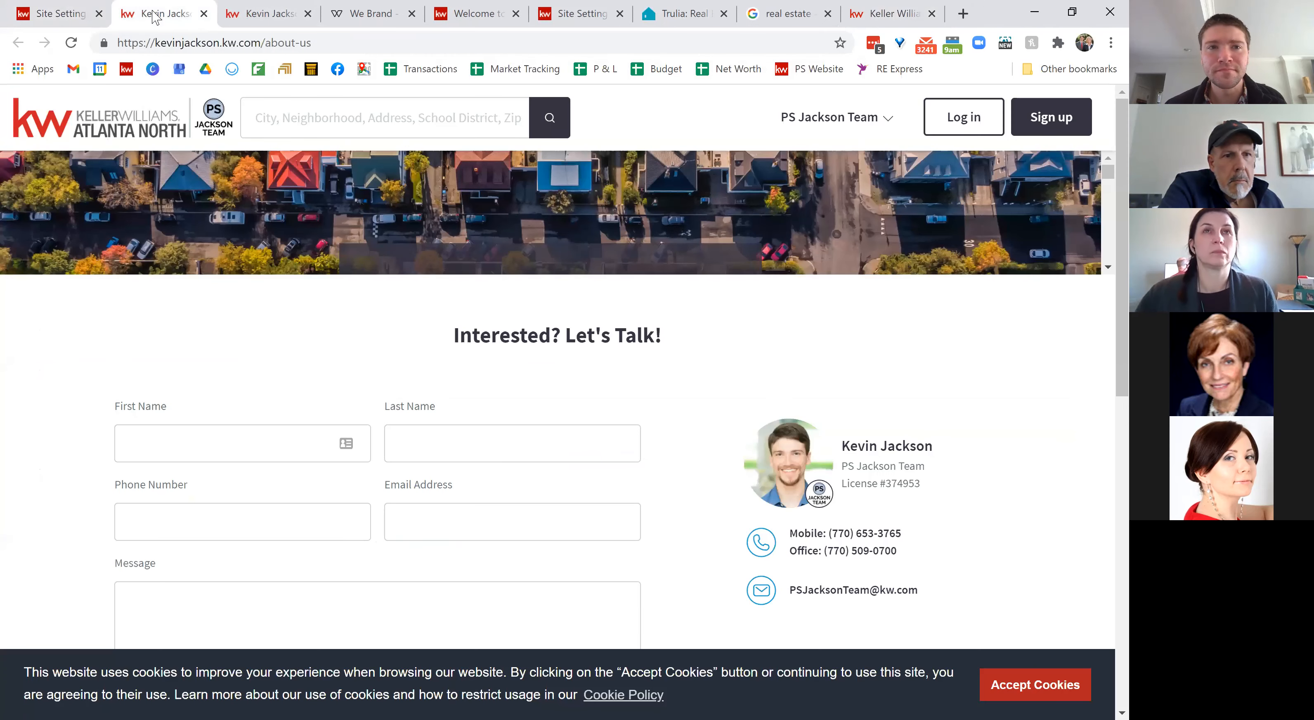
pyautogui.click(890, 14)
pyautogui.click(643, 51)
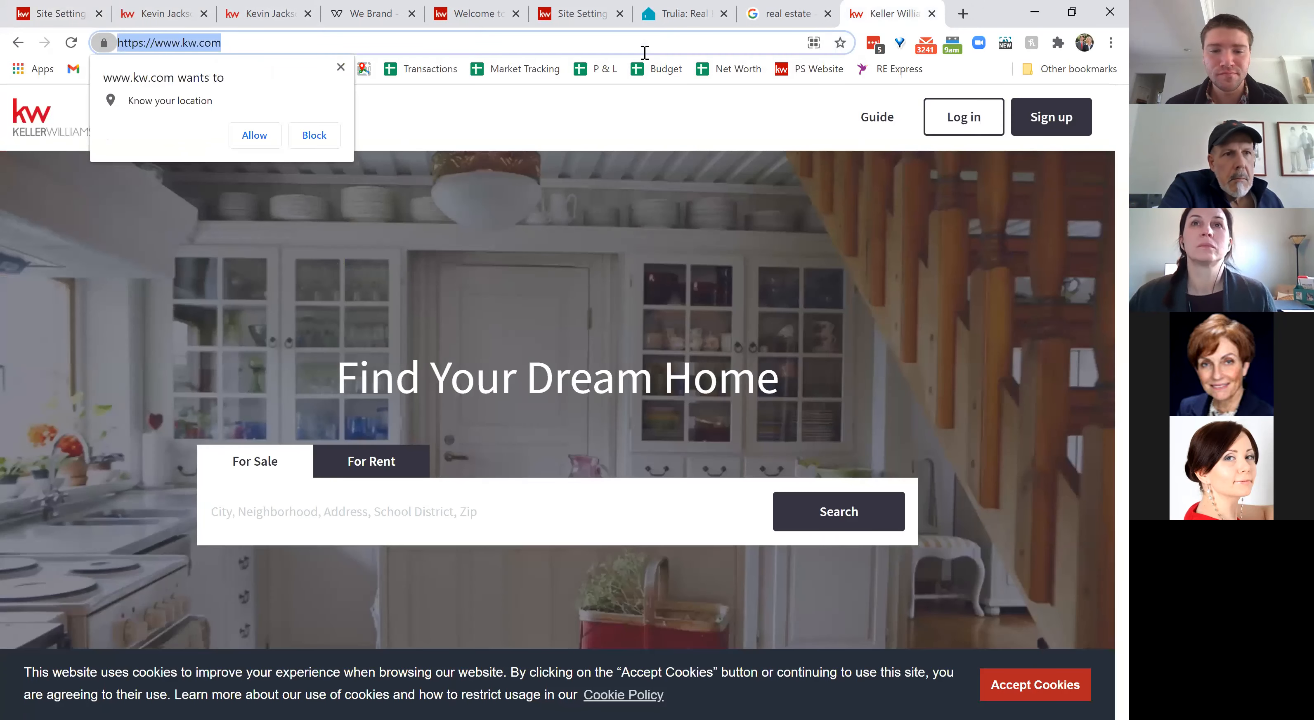
pyautogui.write('psjacks')
pyautogui.write('om')
pyautogui.press('Return')
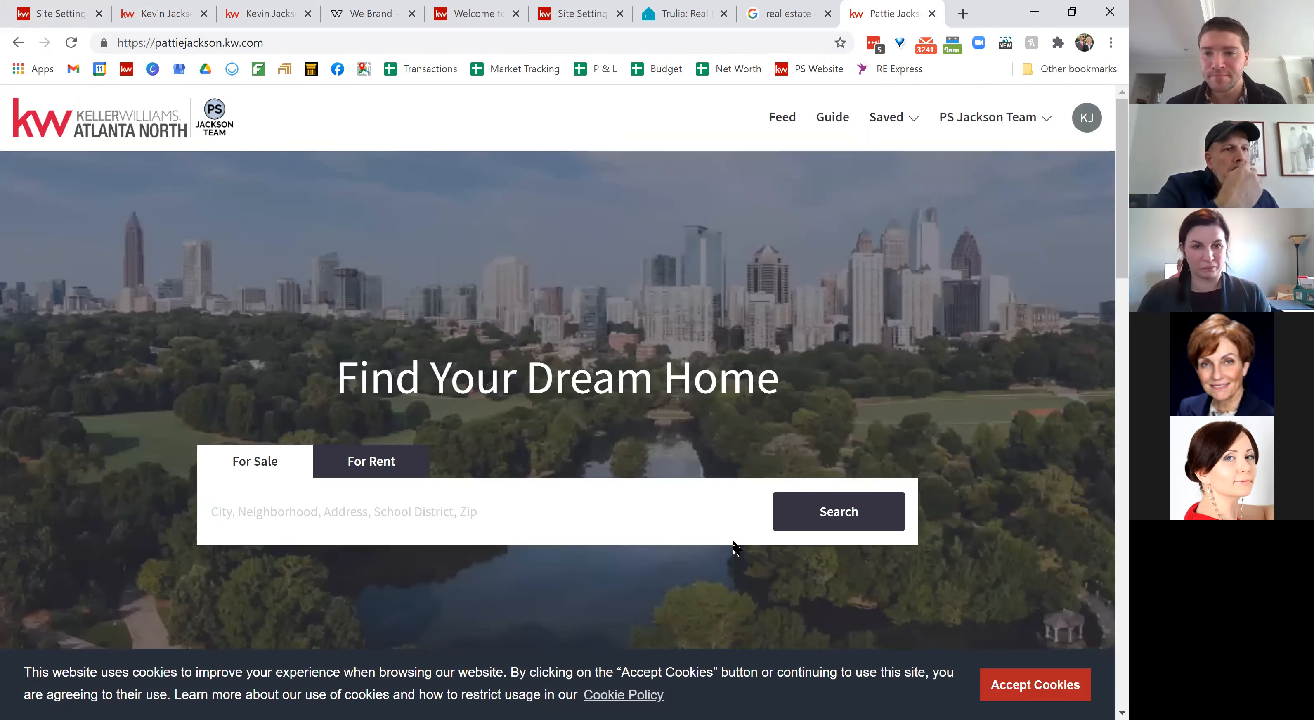
# Step: Accept the site's cookies, review its featured listing, and return to Site Settings
pyautogui.click(1035, 683)
pyautogui.scroll(-7, 636, 450)
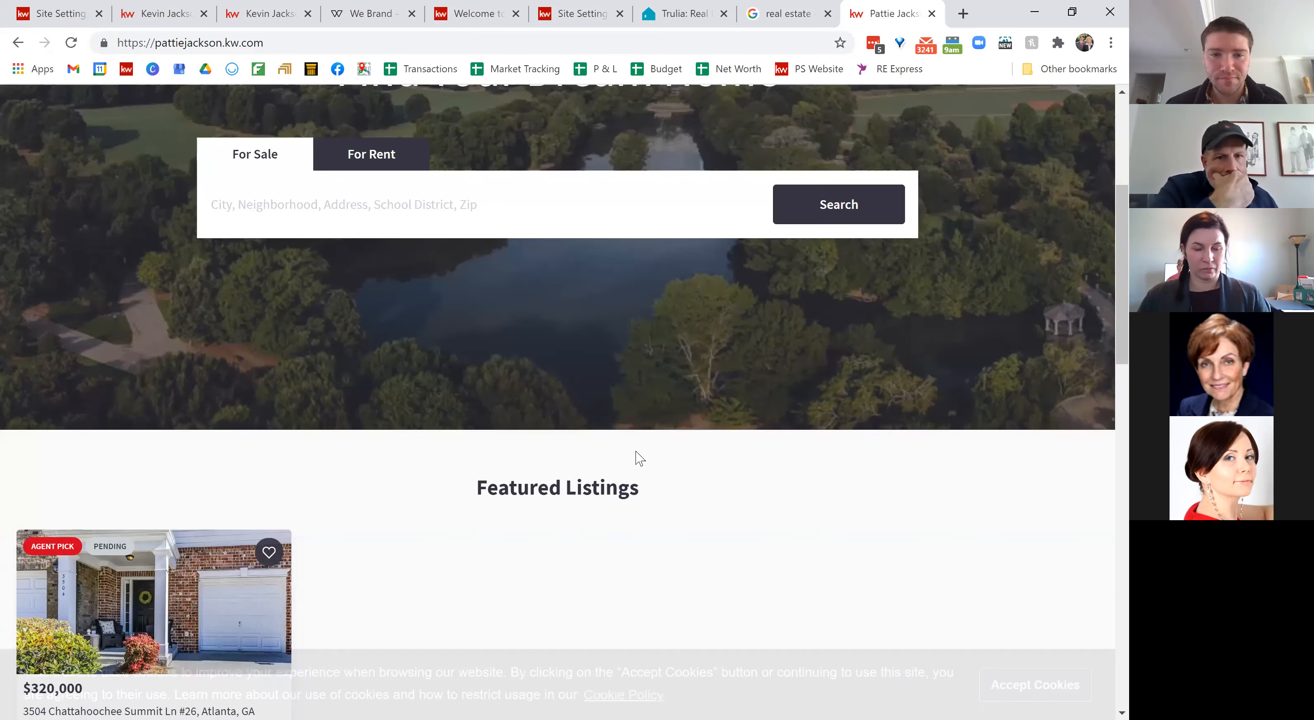
pyautogui.scroll(8, 636, 452)
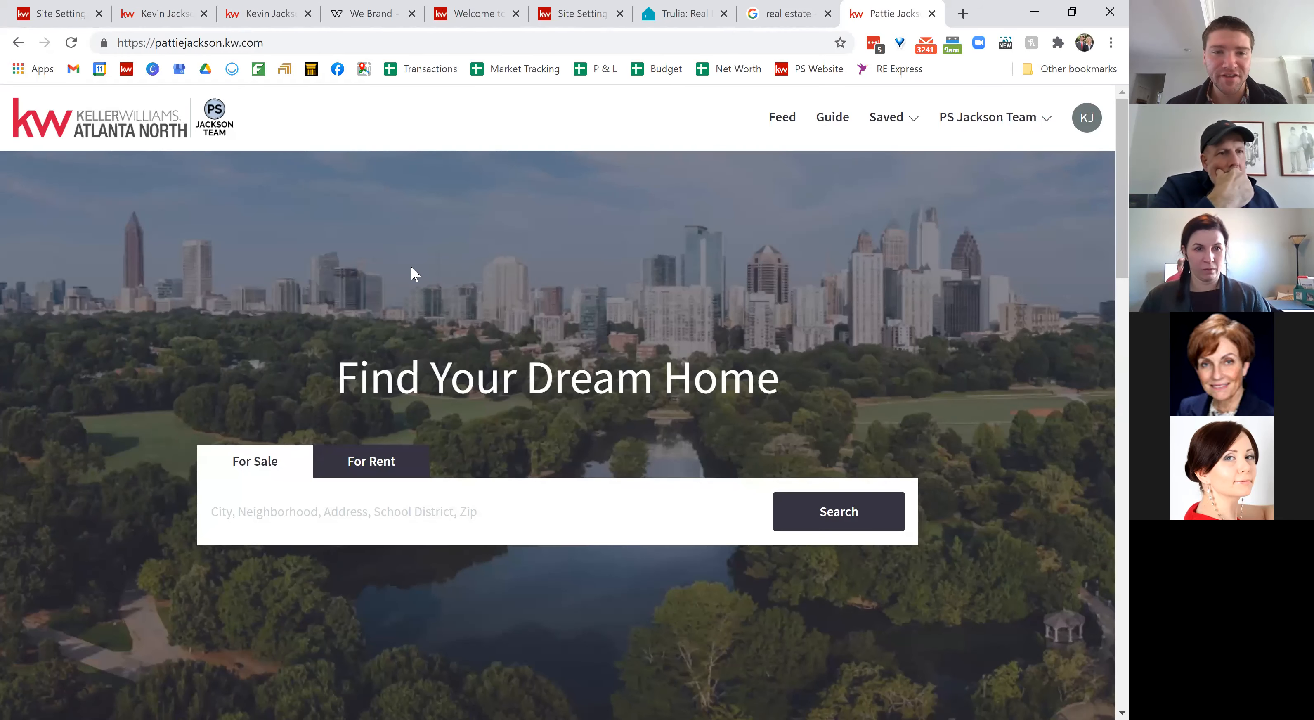
pyautogui.scroll(-7, 510, 467)
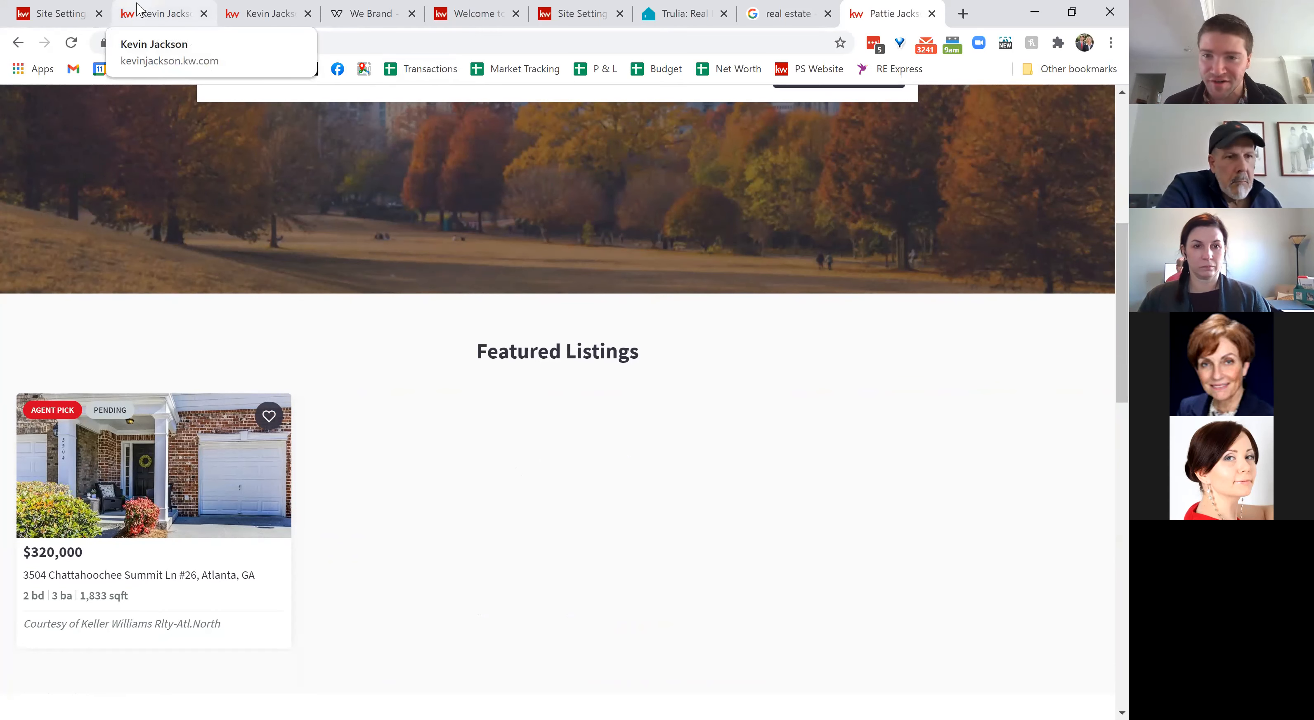
pyautogui.click(59, 12)
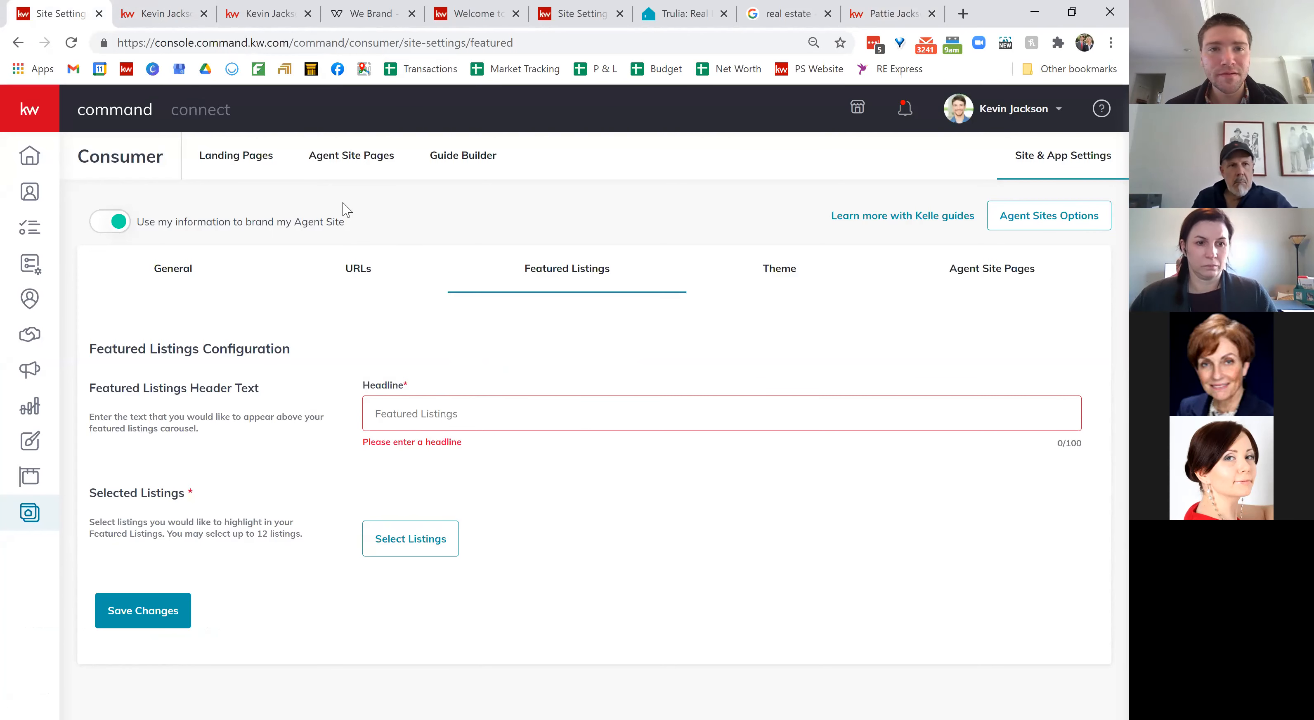
# Step: Reload the site settings page, choosing Wait on the Page Unresponsive prompts
pyautogui.click(71, 43)
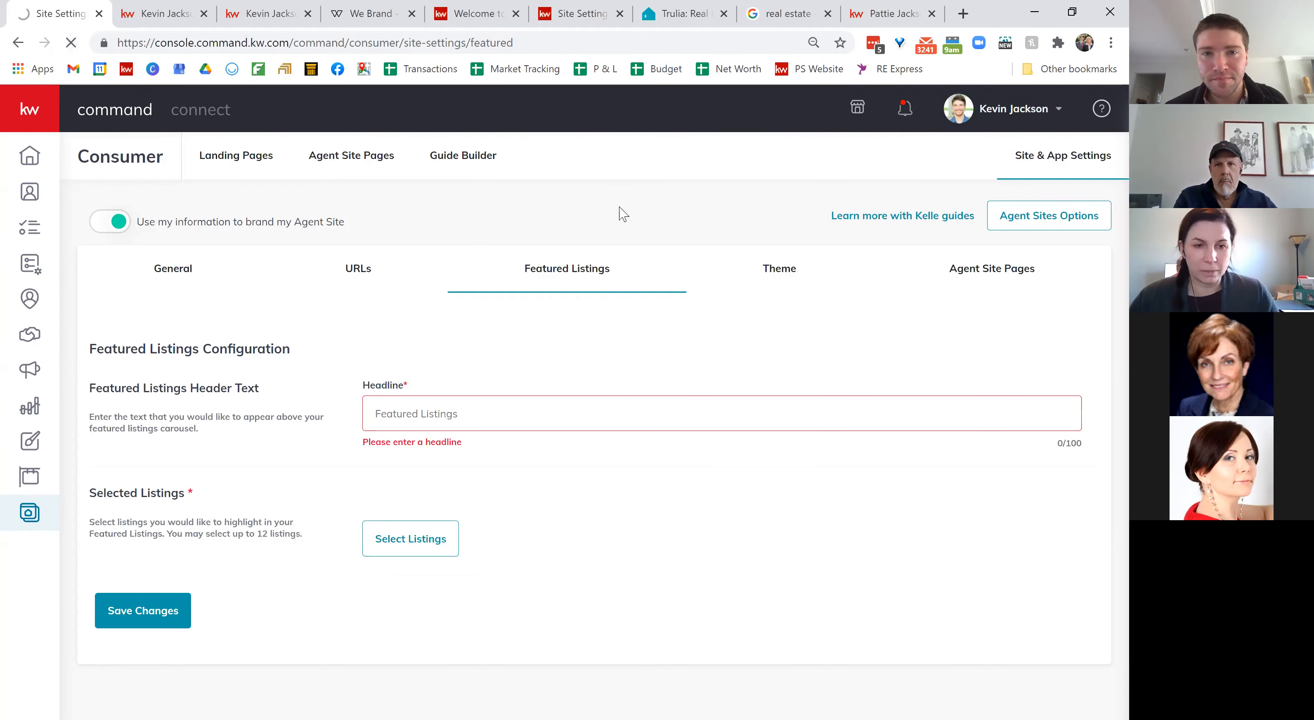
pyautogui.click(623, 224)
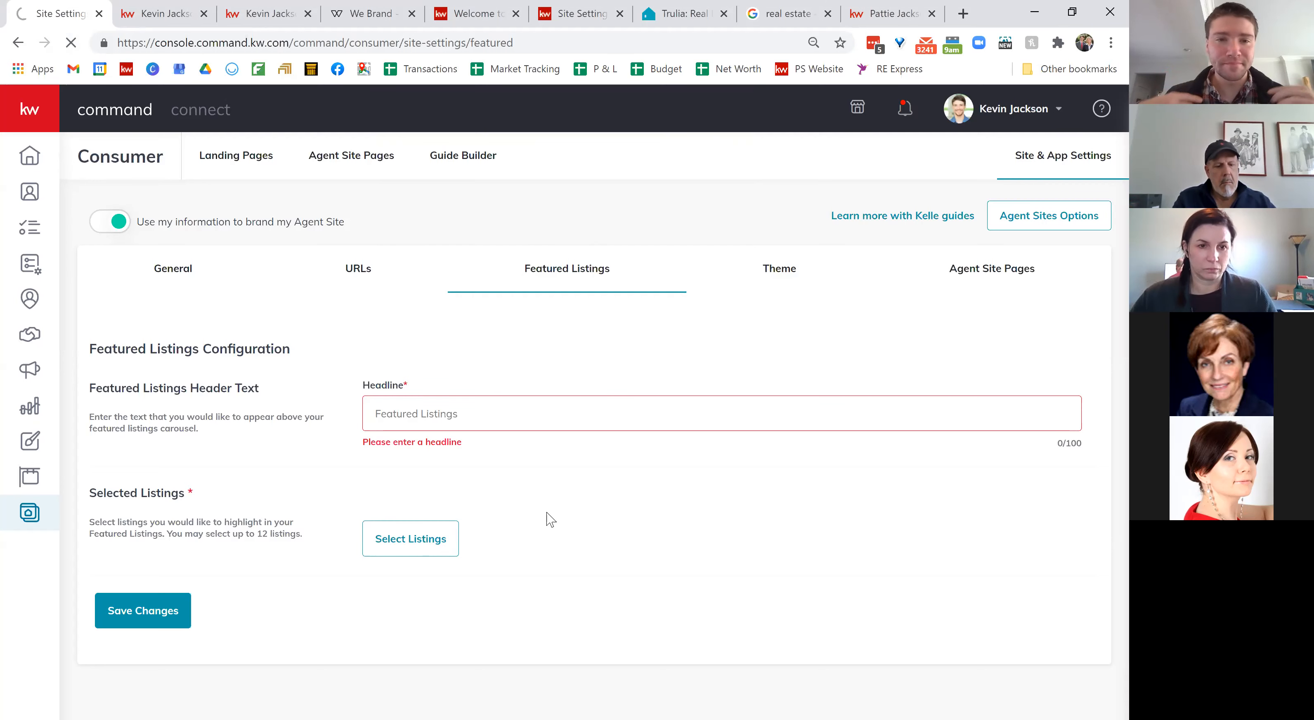
pyautogui.click(644, 219)
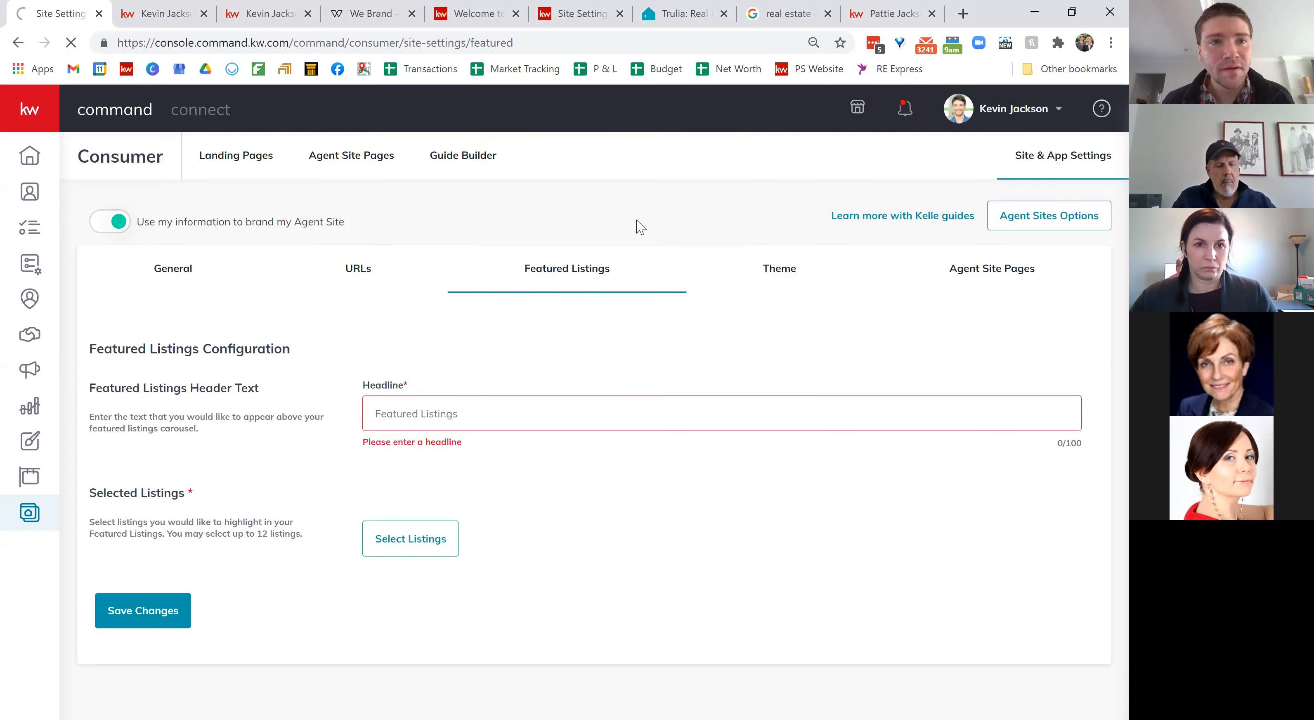
# Step: Close the eight extra browser tabs, including the real estate search and agent website tabs
pyautogui.click(515, 14)
pyautogui.click(516, 13)
pyautogui.click(516, 14)
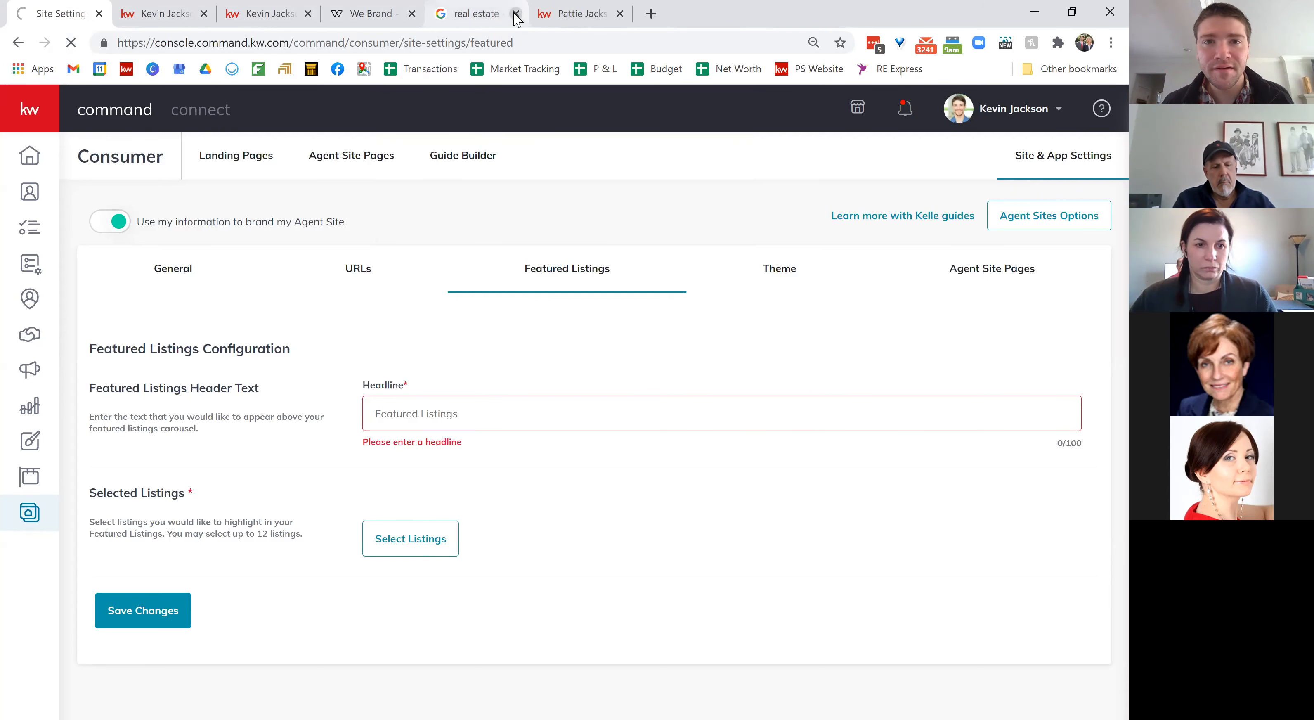
pyautogui.click(516, 14)
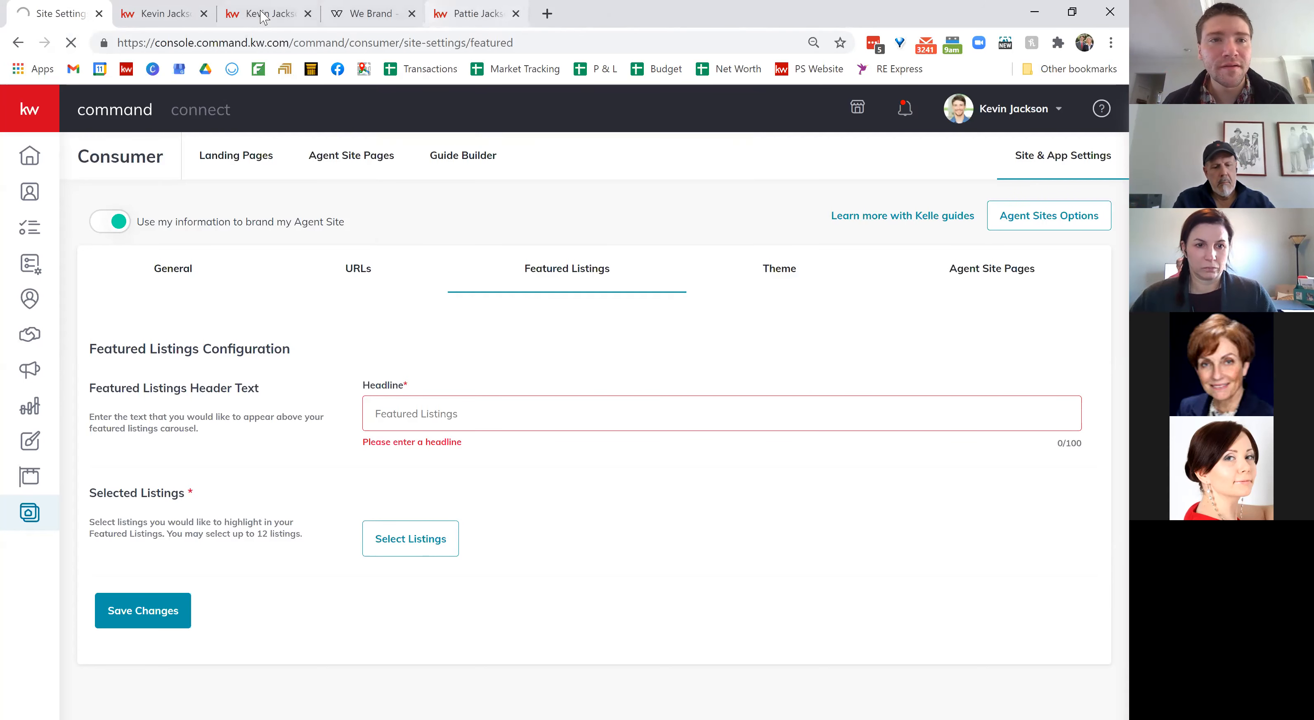
pyautogui.click(204, 14)
pyautogui.click(204, 14)
pyautogui.click(204, 14)
pyautogui.click(203, 14)
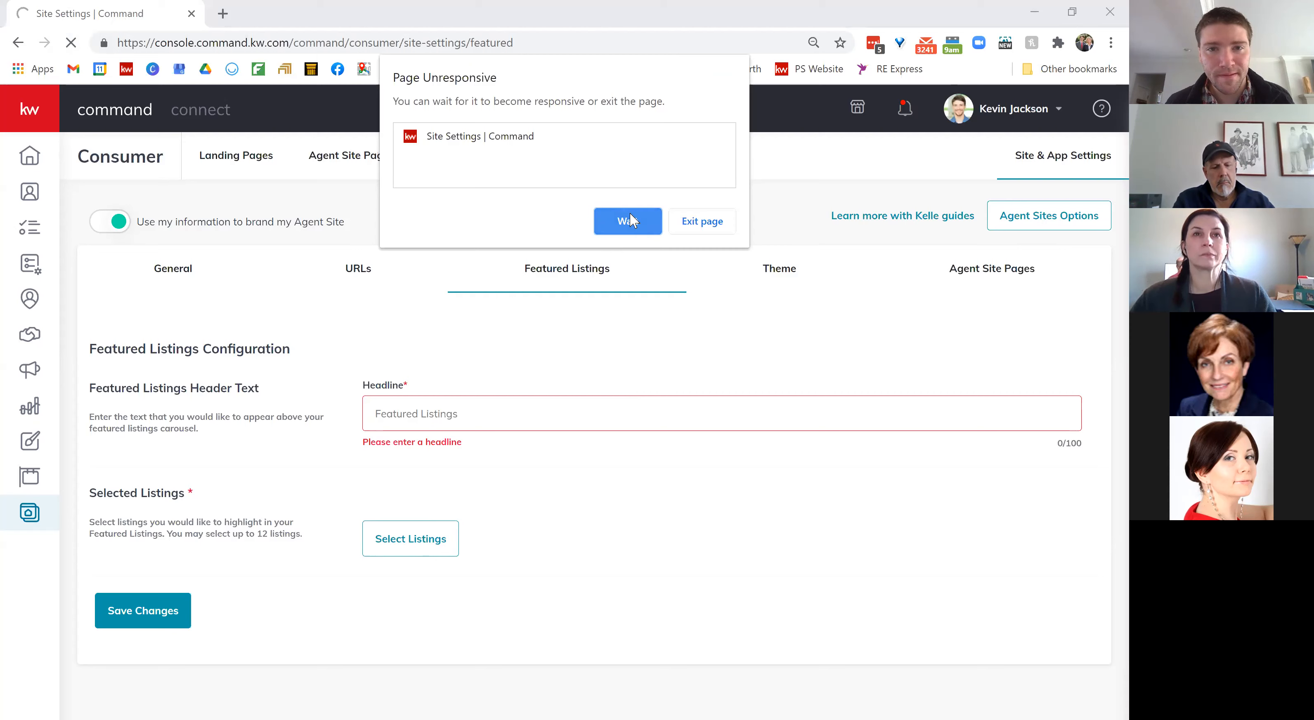
# Step: Load the Command home page from the kw bookmark, waiting through unresponsive prompts
pyautogui.click(628, 219)
pyautogui.click(128, 75)
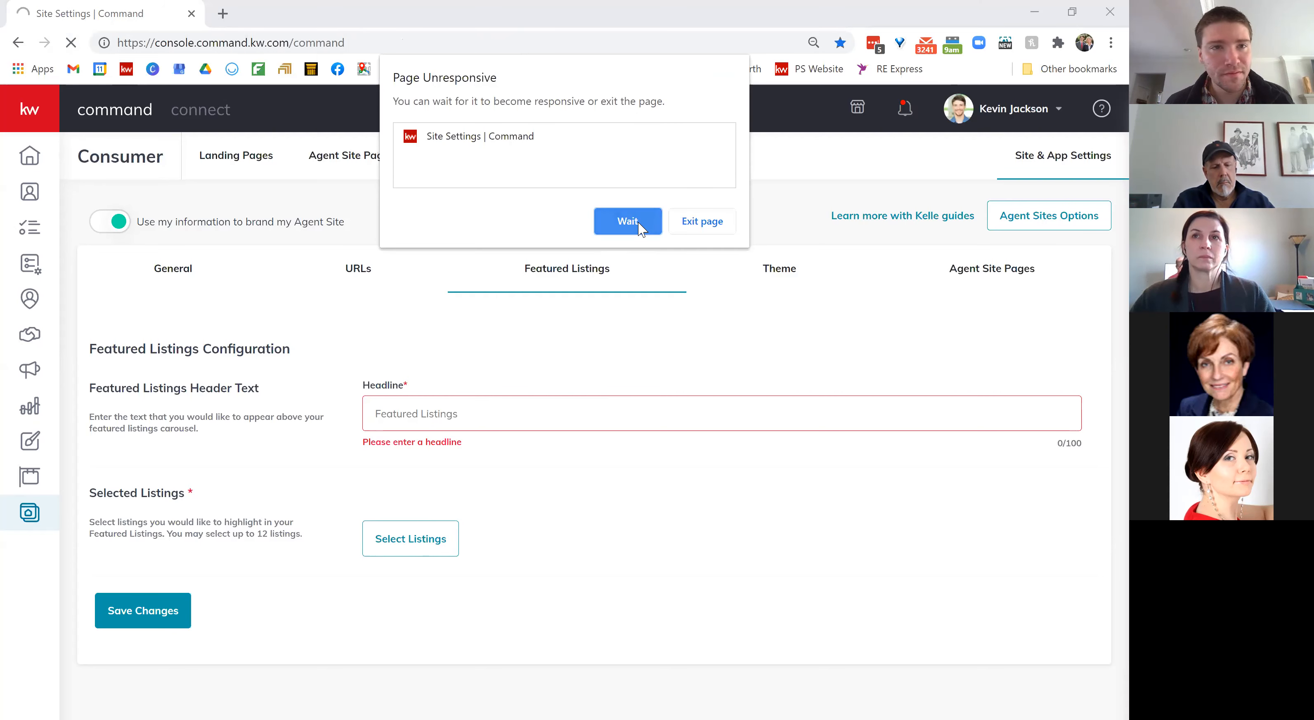
pyautogui.click(639, 222)
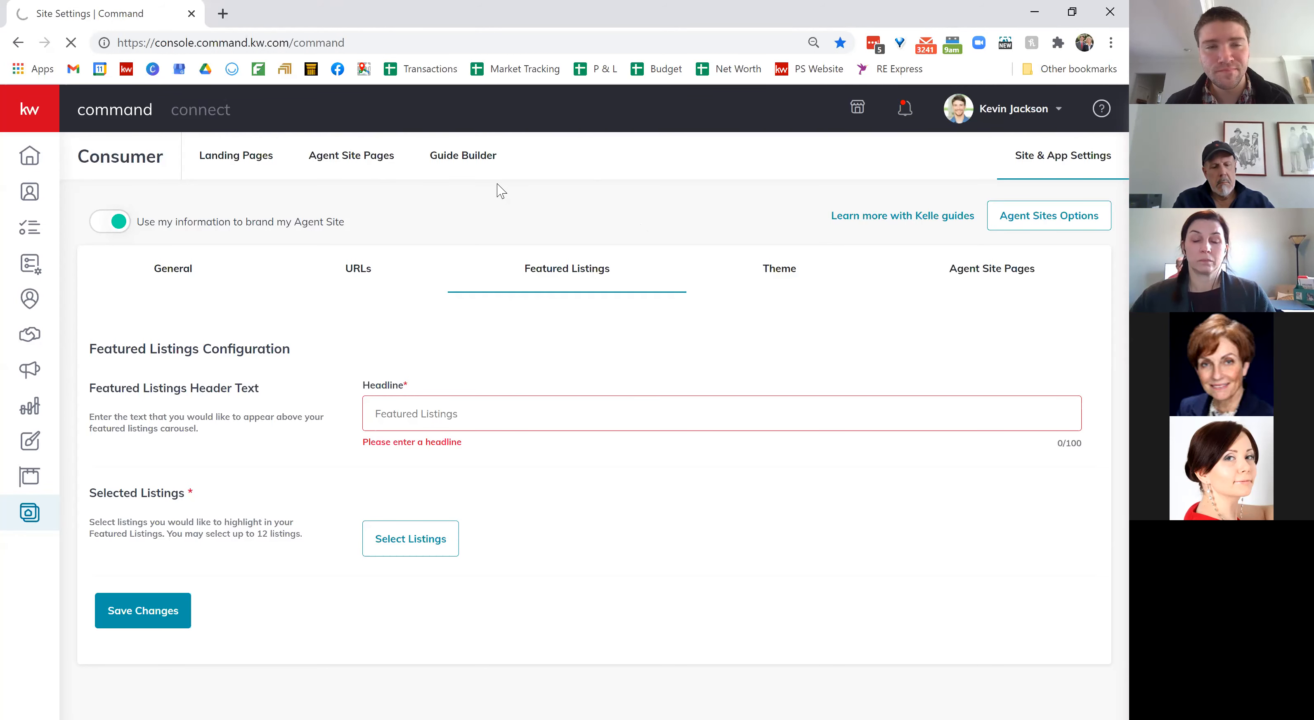
# Step: Go to command in a new tab and open Select Listings under Consumer > Site & App Settings > Featured Listings
pyautogui.click(223, 14)
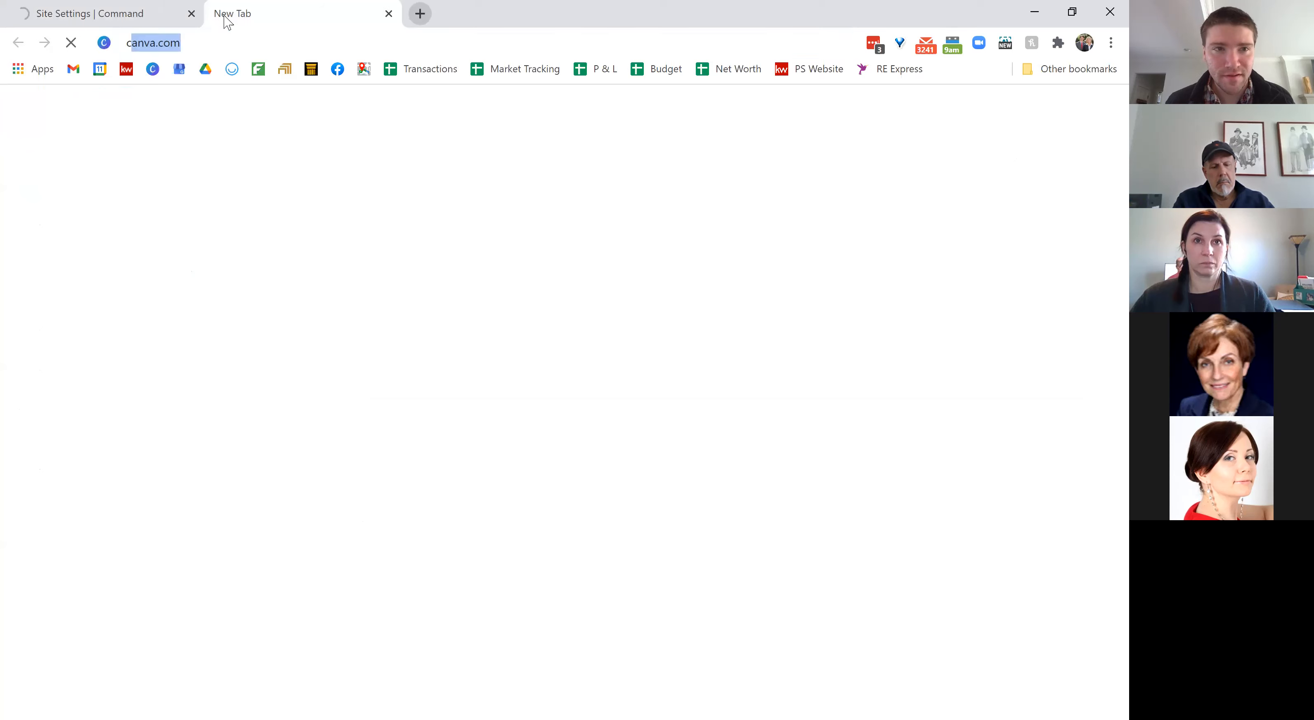
pyautogui.write('command')
pyautogui.press('Return')
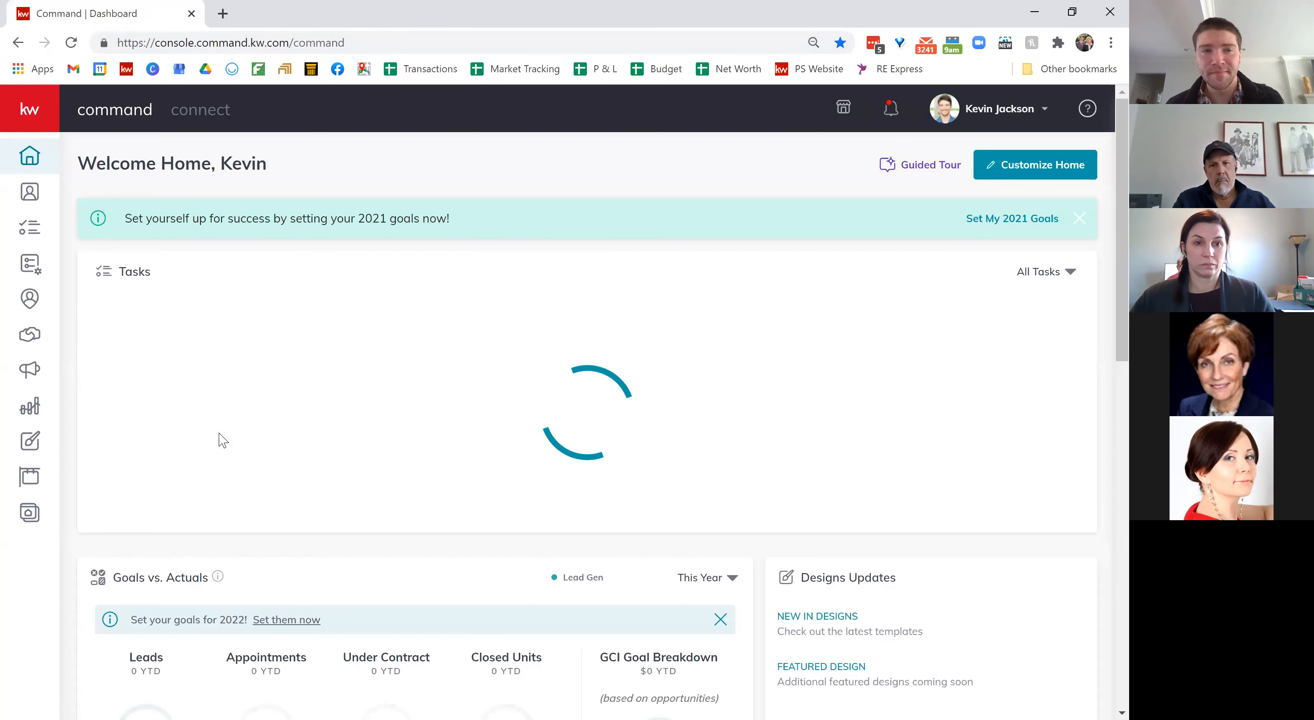
pyautogui.click(481, 324)
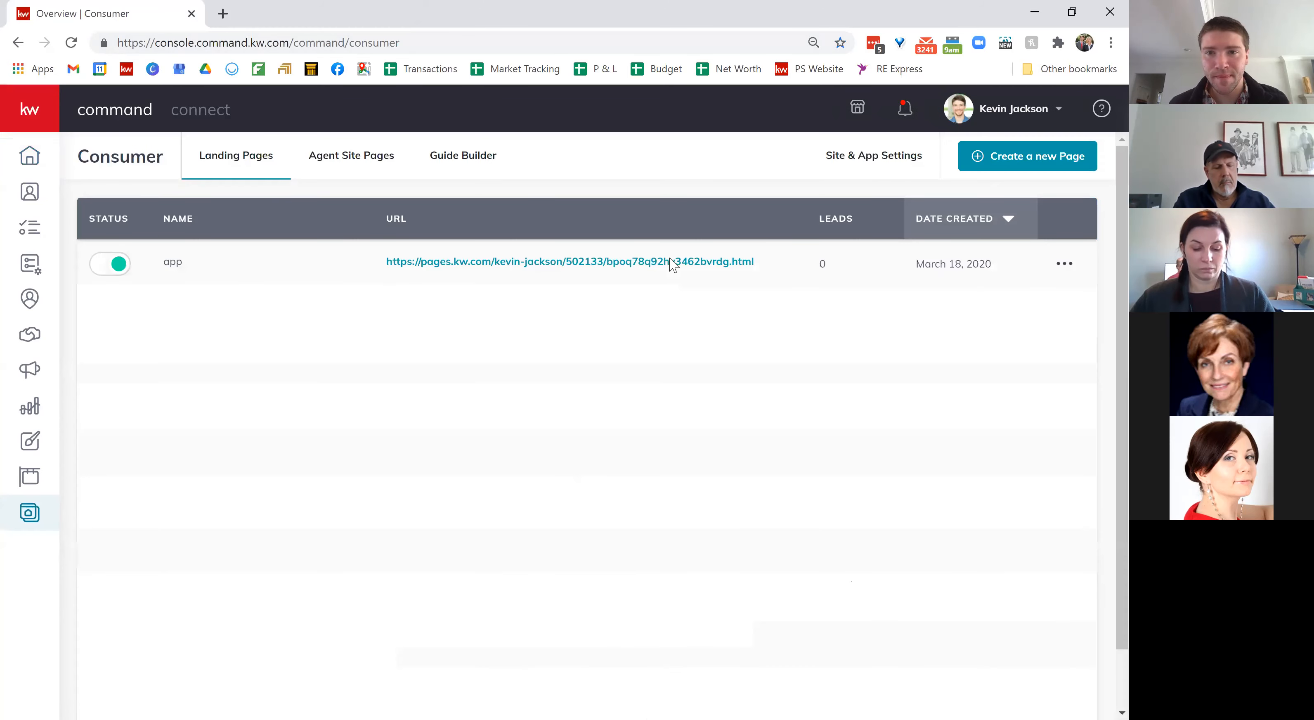
pyautogui.click(892, 156)
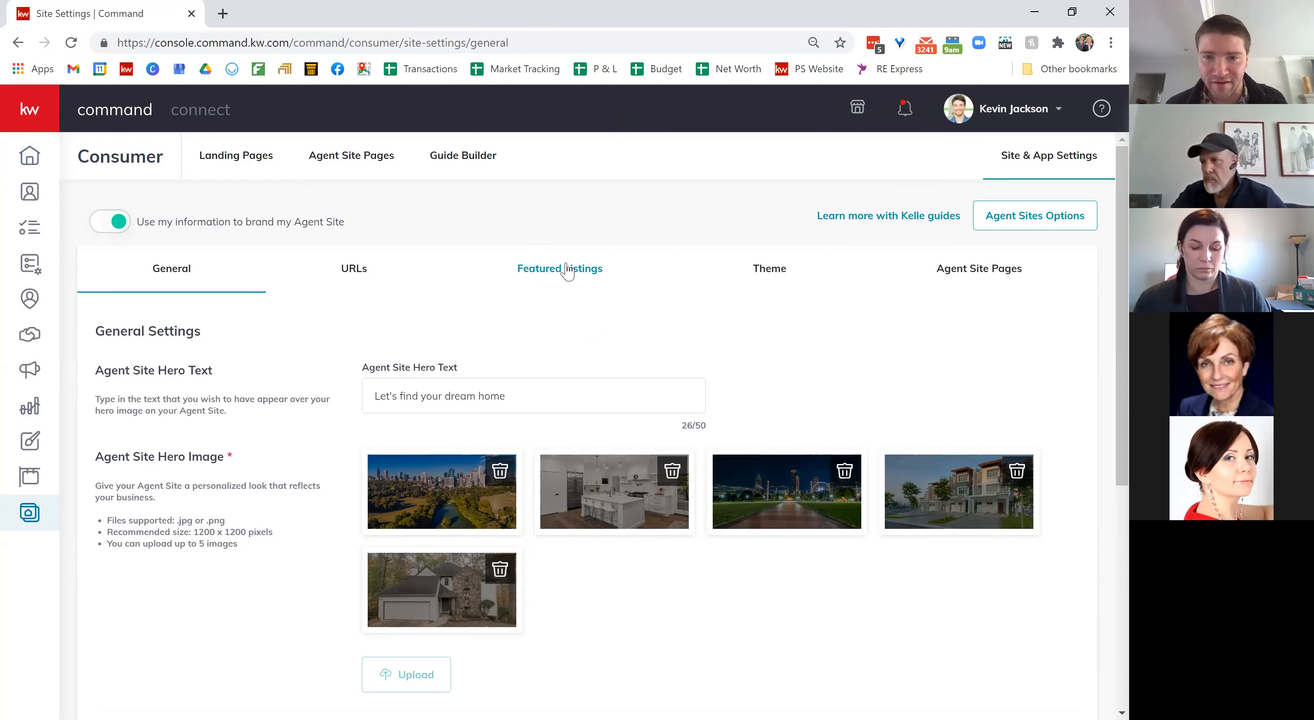
pyautogui.click(528, 271)
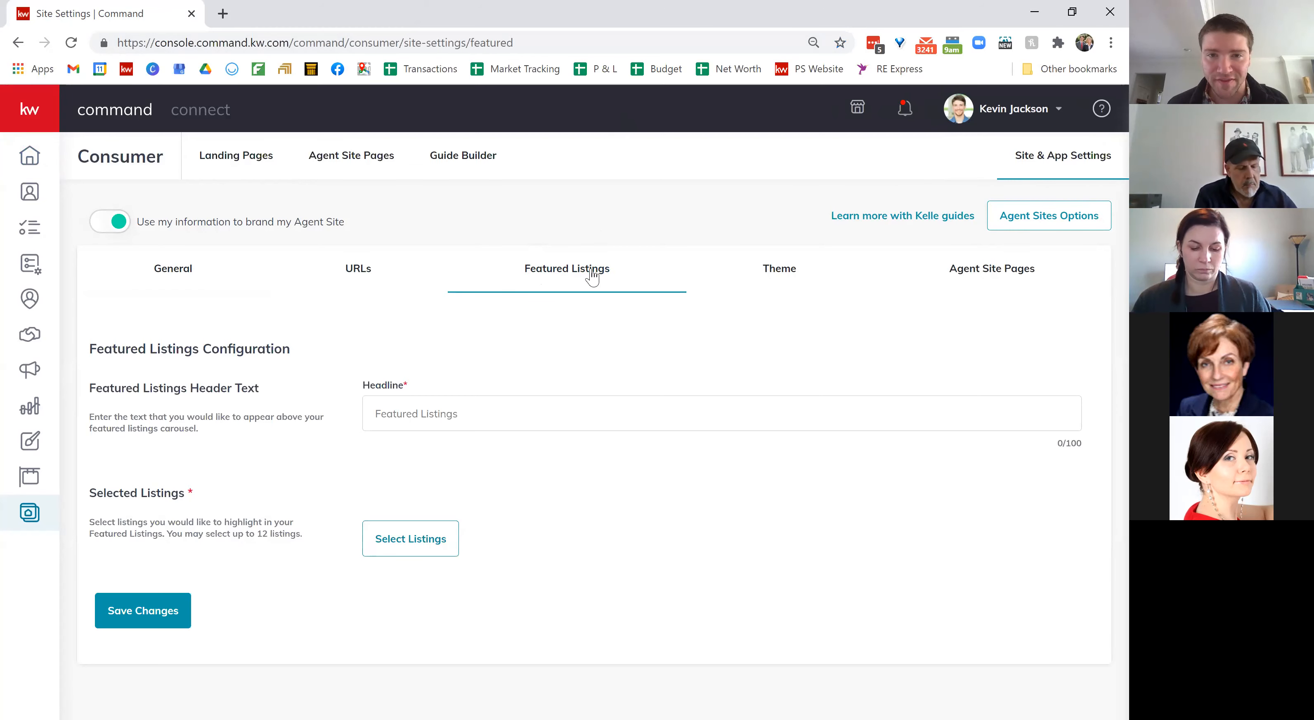
pyautogui.click(403, 538)
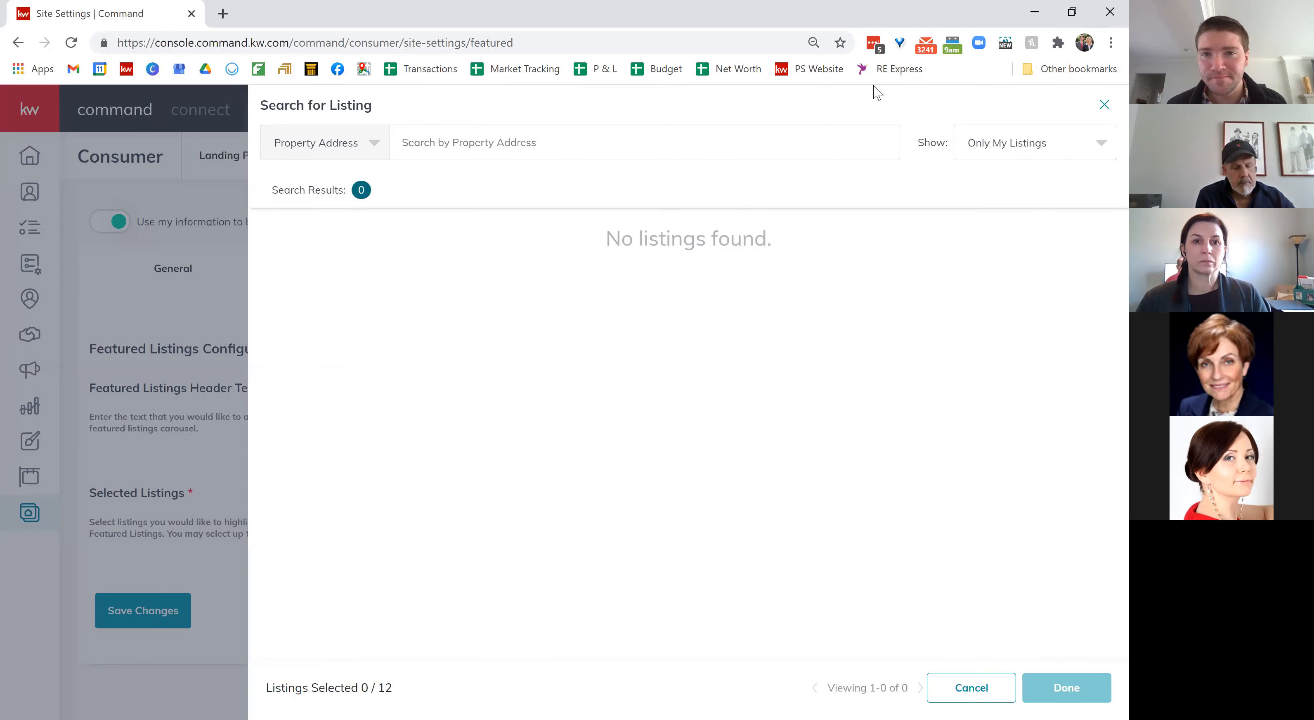
# Step: Get past the unresponsive Command page and open a new incognito window
pyautogui.click(625, 223)
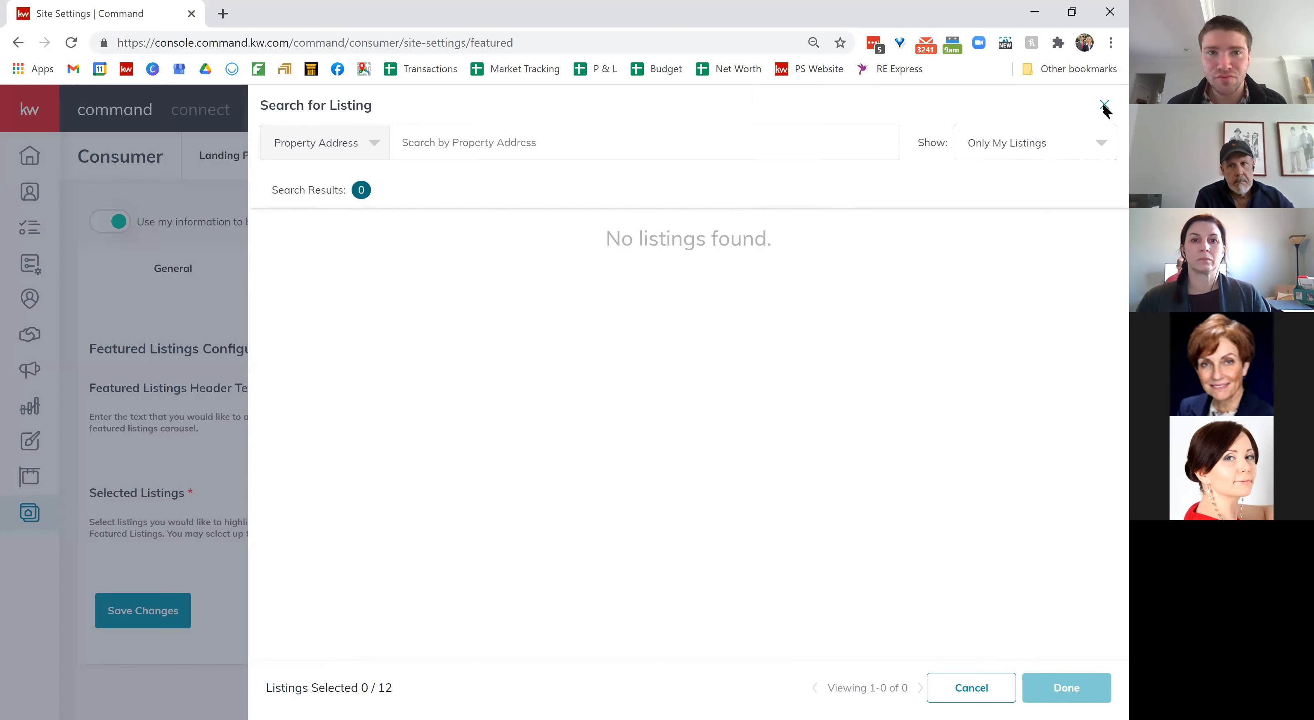
pyautogui.click(127, 69)
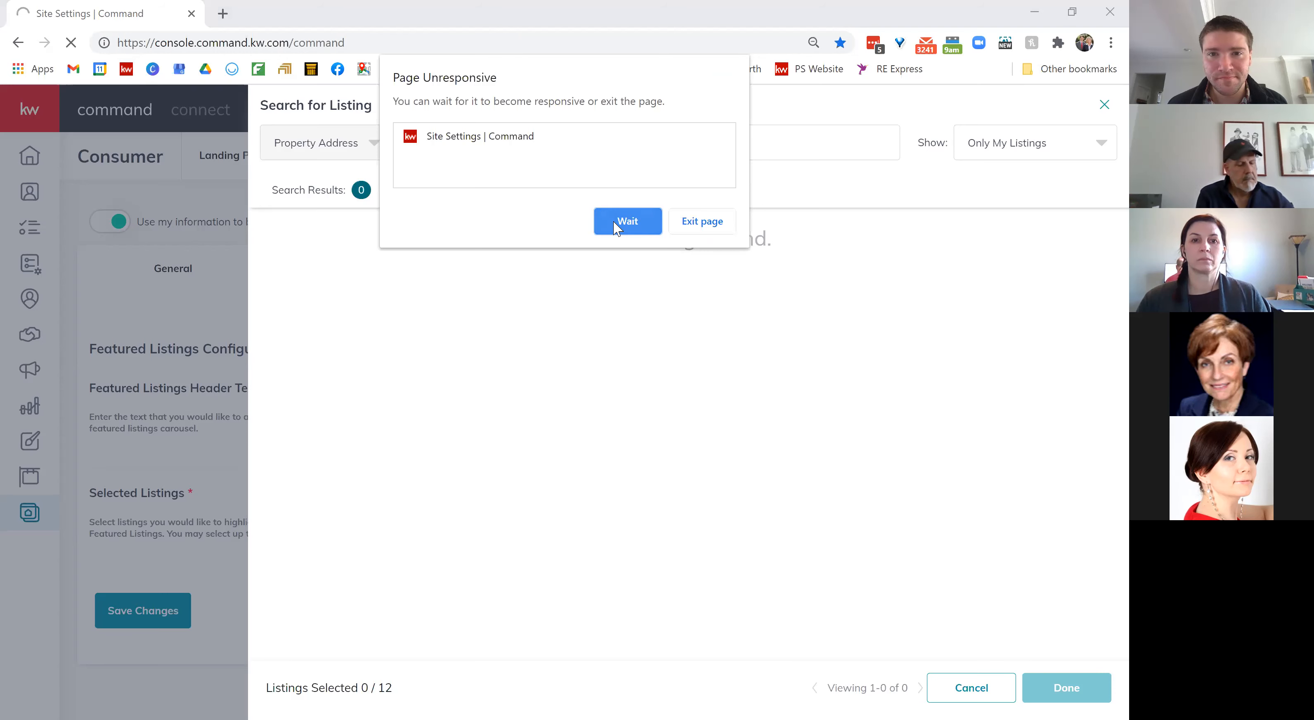
pyautogui.click(627, 221)
pyautogui.click(1111, 42)
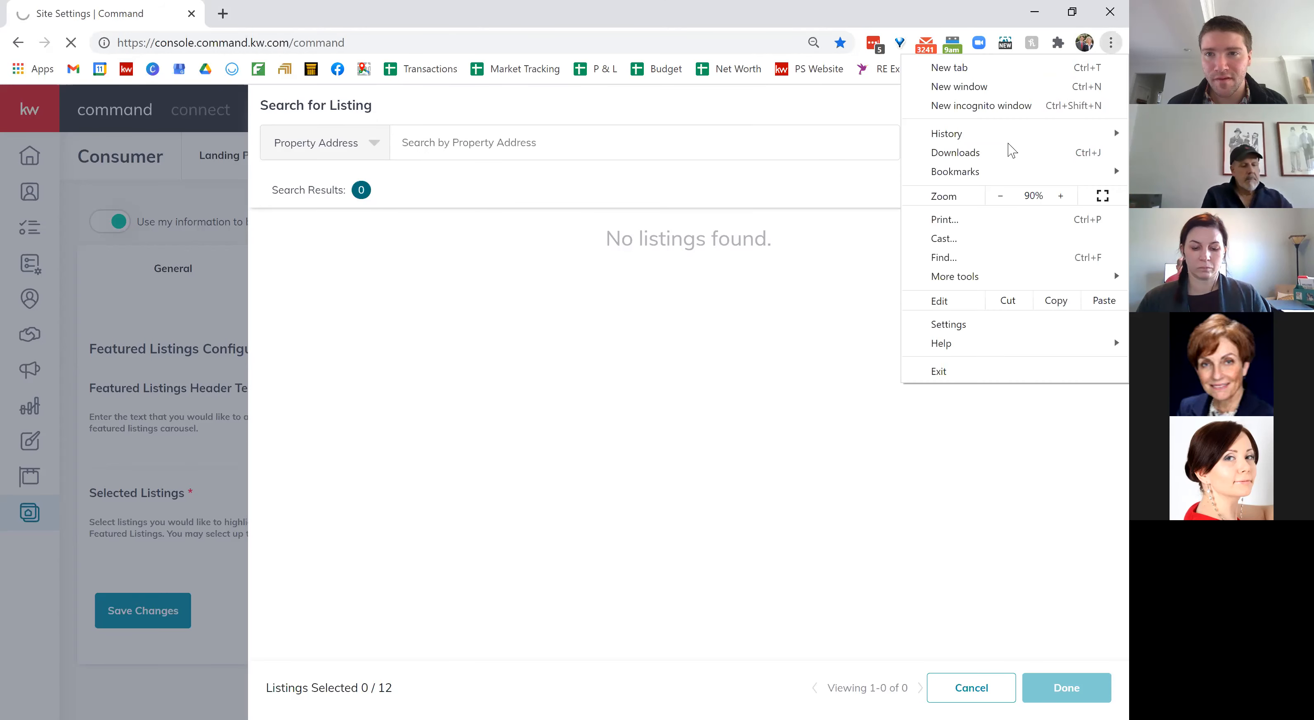
pyautogui.click(985, 105)
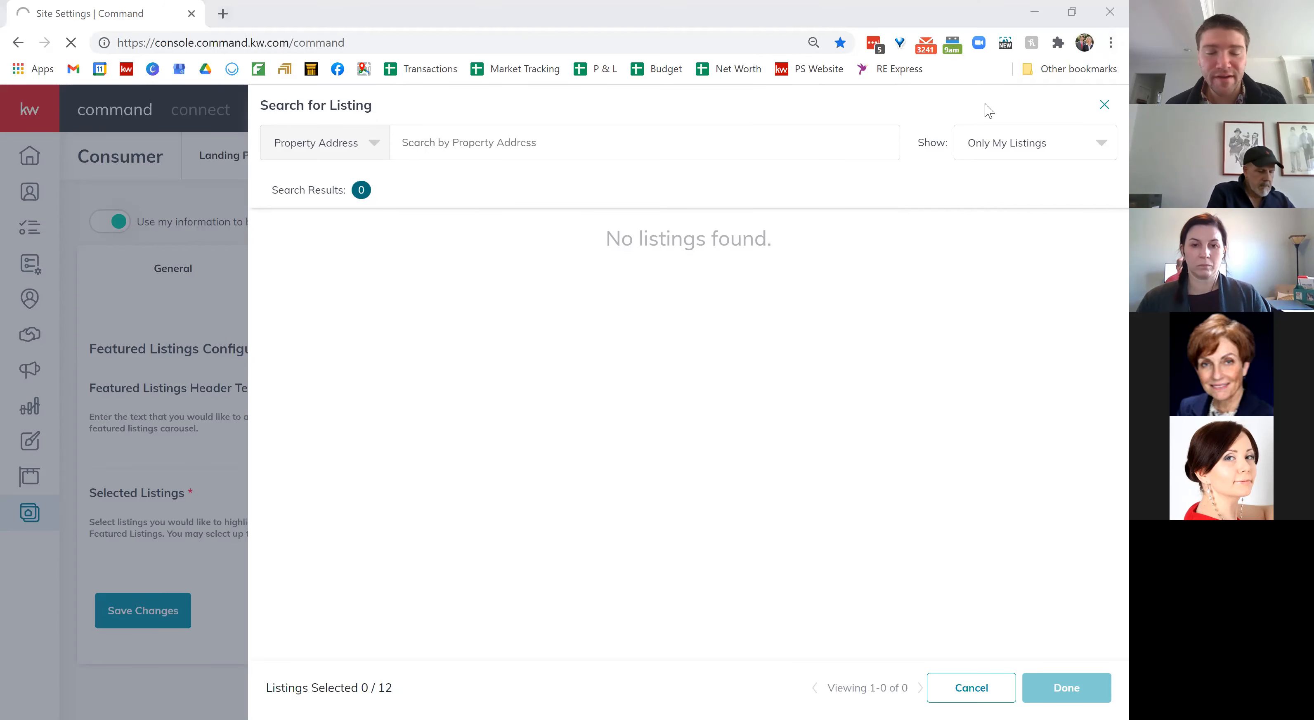
pyautogui.click(989, 111)
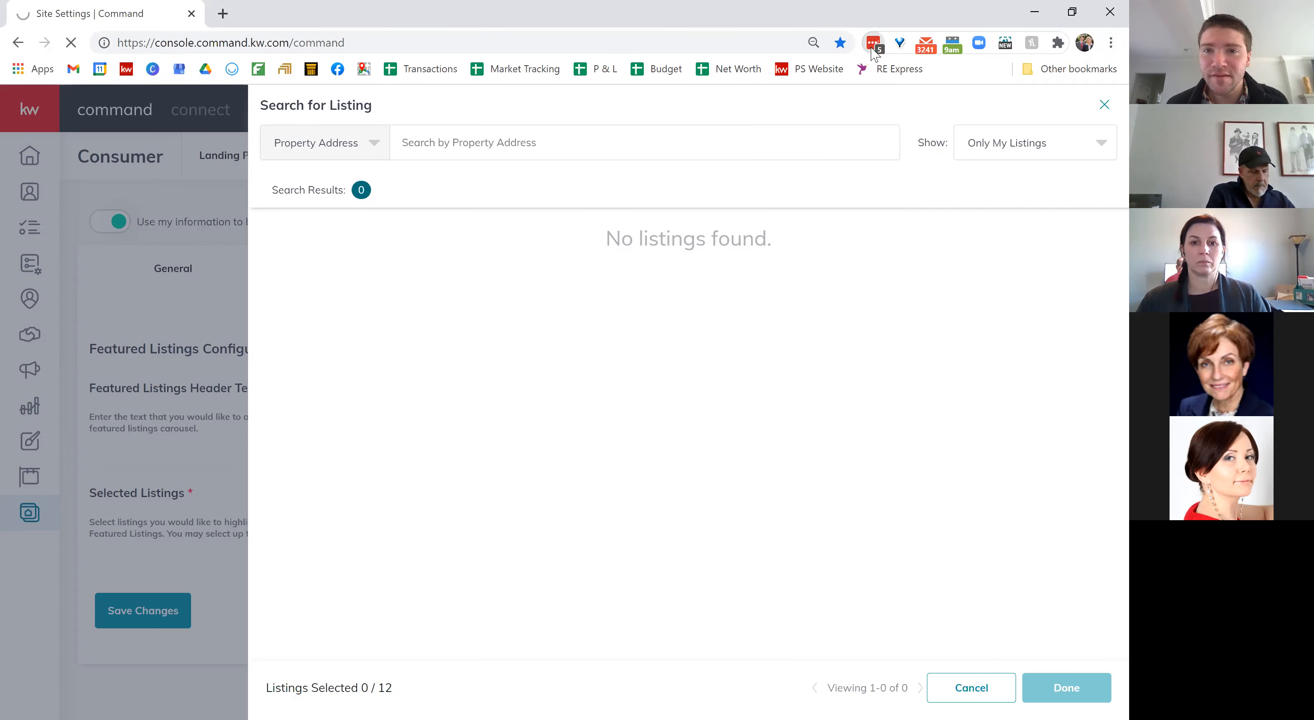
# Step: Copy the second kw.com login's password from LastPass
pyautogui.click(873, 46)
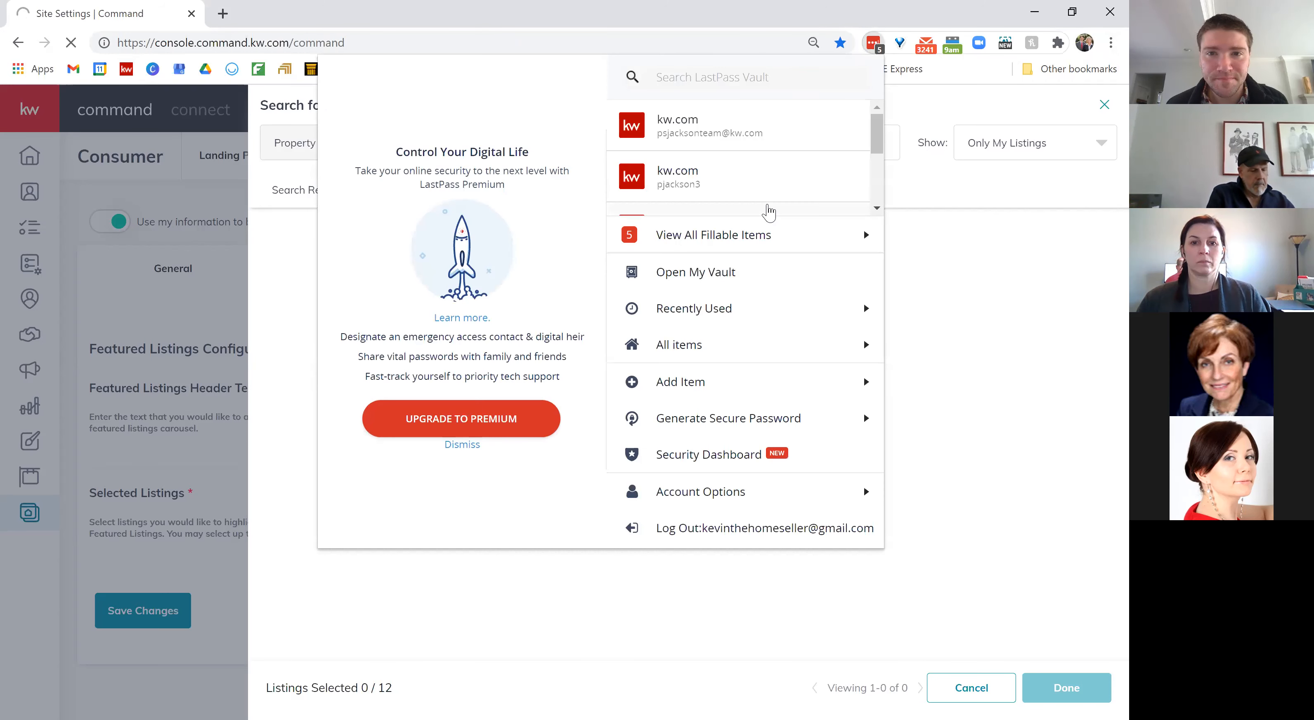
pyautogui.click(805, 177)
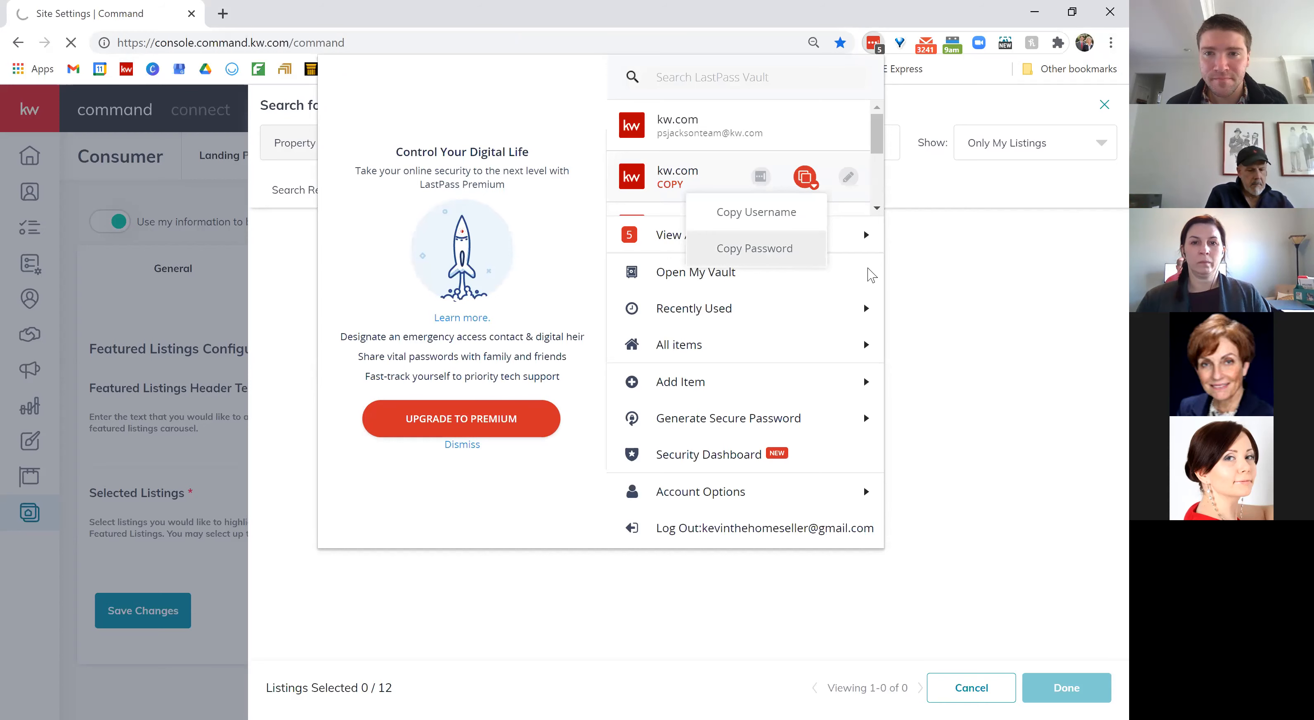
pyautogui.click(976, 370)
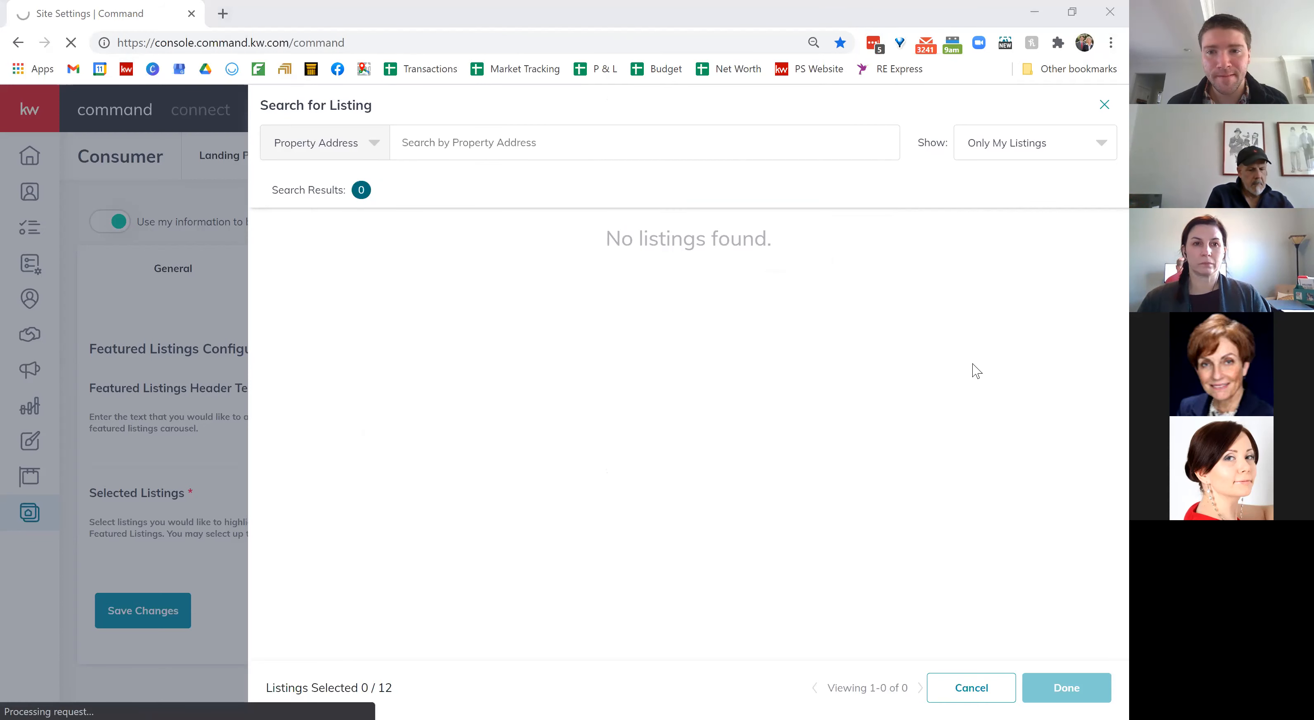
pyautogui.rightClick(651, 416)
# Step: In the incognito window, open Consumer > Site & App Settings > Featured Listings for the second agent
pyautogui.click(692, 546)
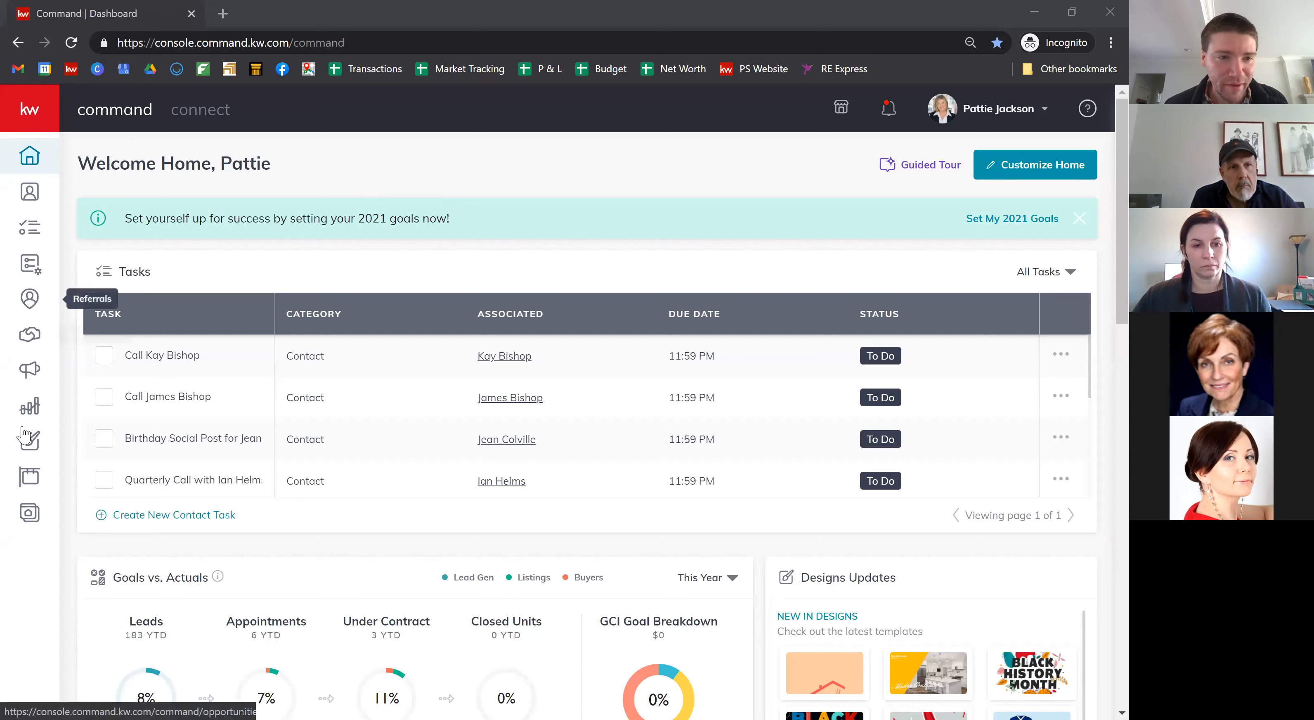
pyautogui.click(34, 519)
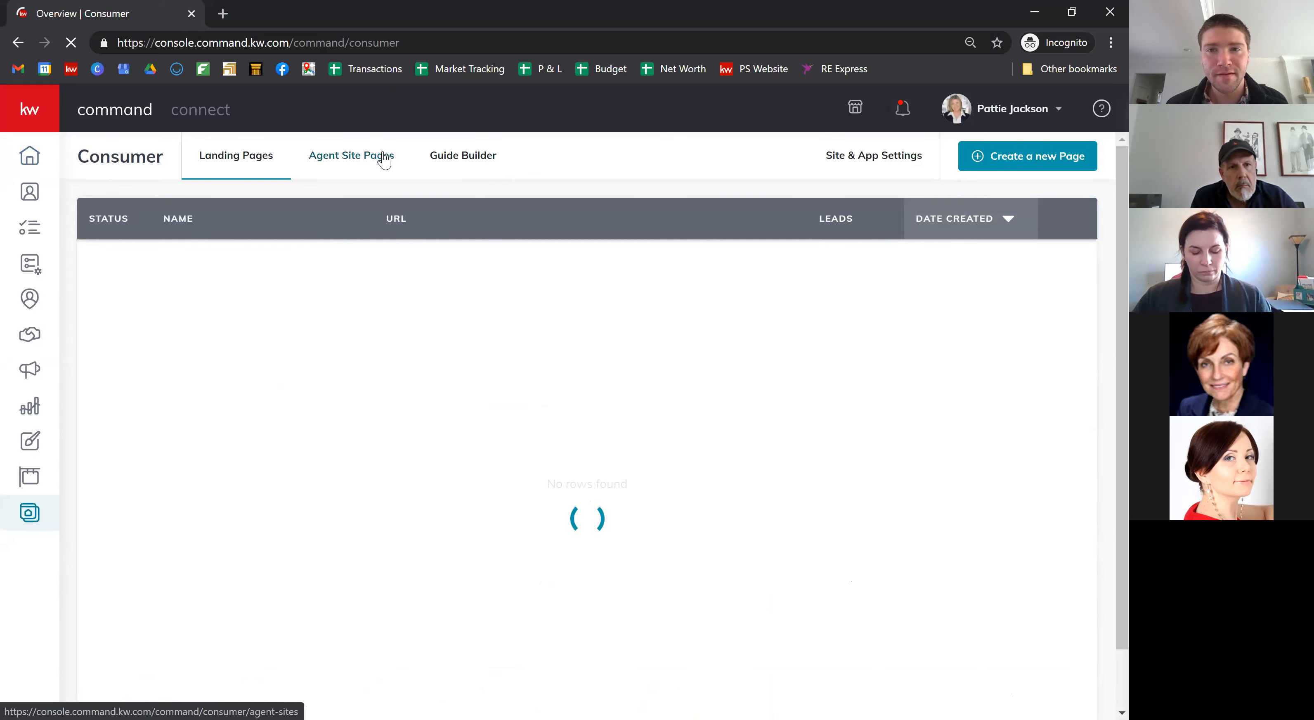
pyautogui.click(881, 169)
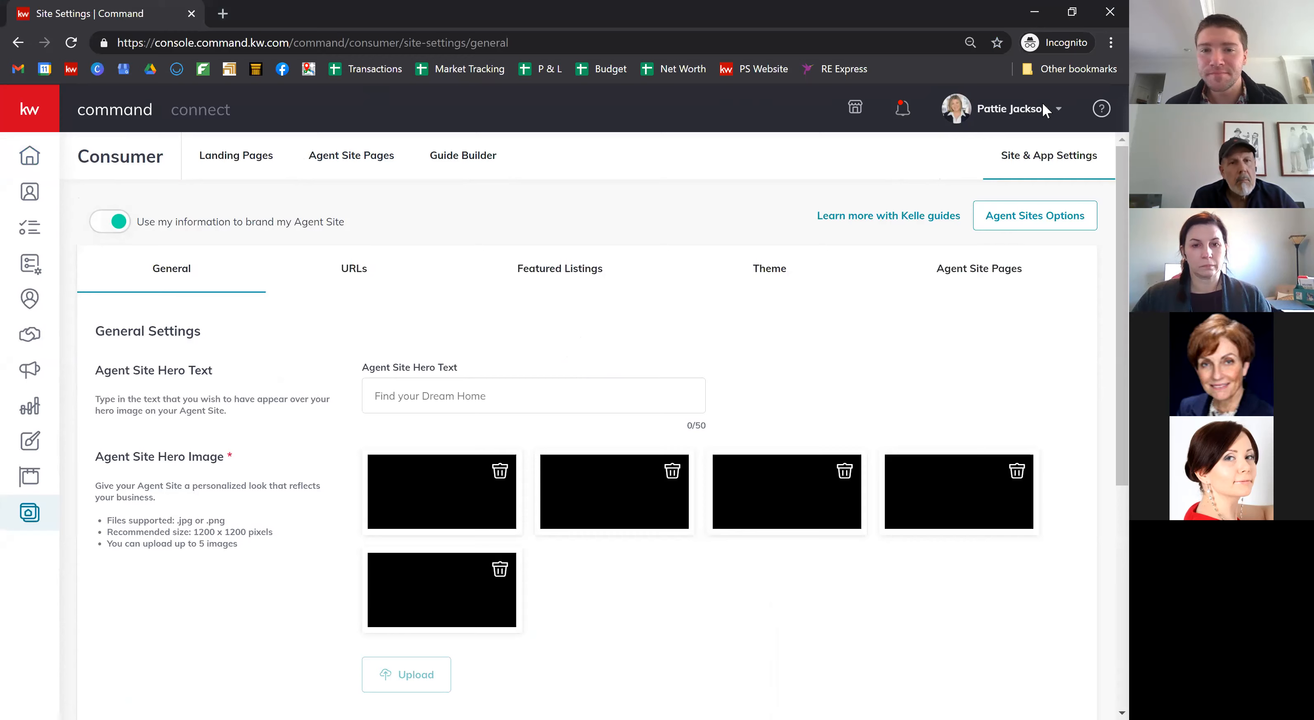
pyautogui.click(557, 270)
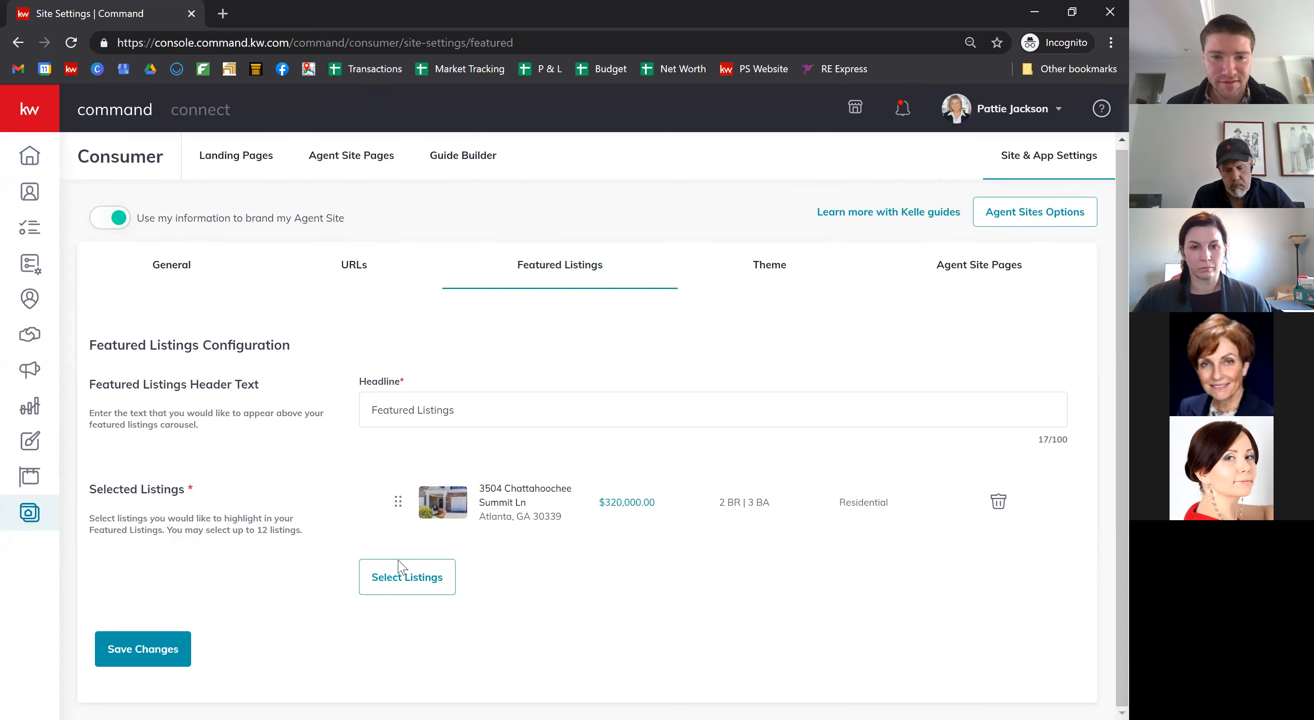
# Step: Search all listings for 'main' and add 310 Main St to the featured listings
pyautogui.click(411, 586)
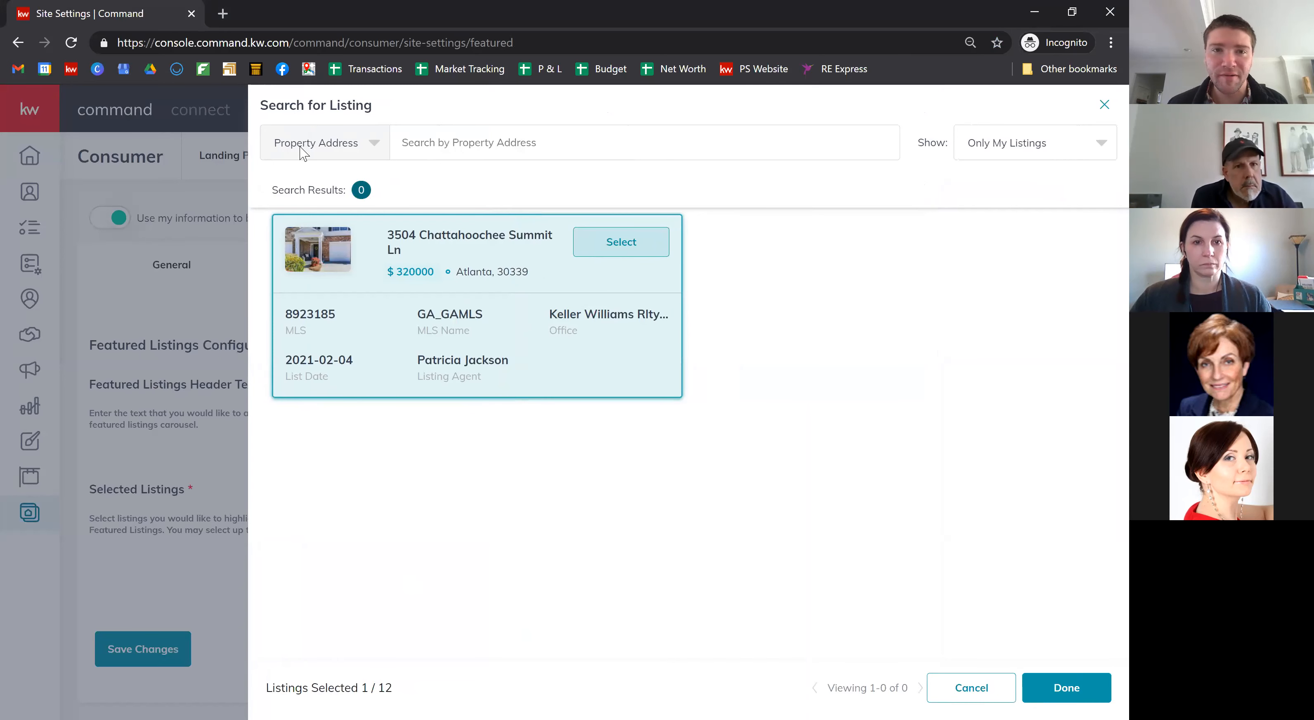
pyautogui.click(1045, 152)
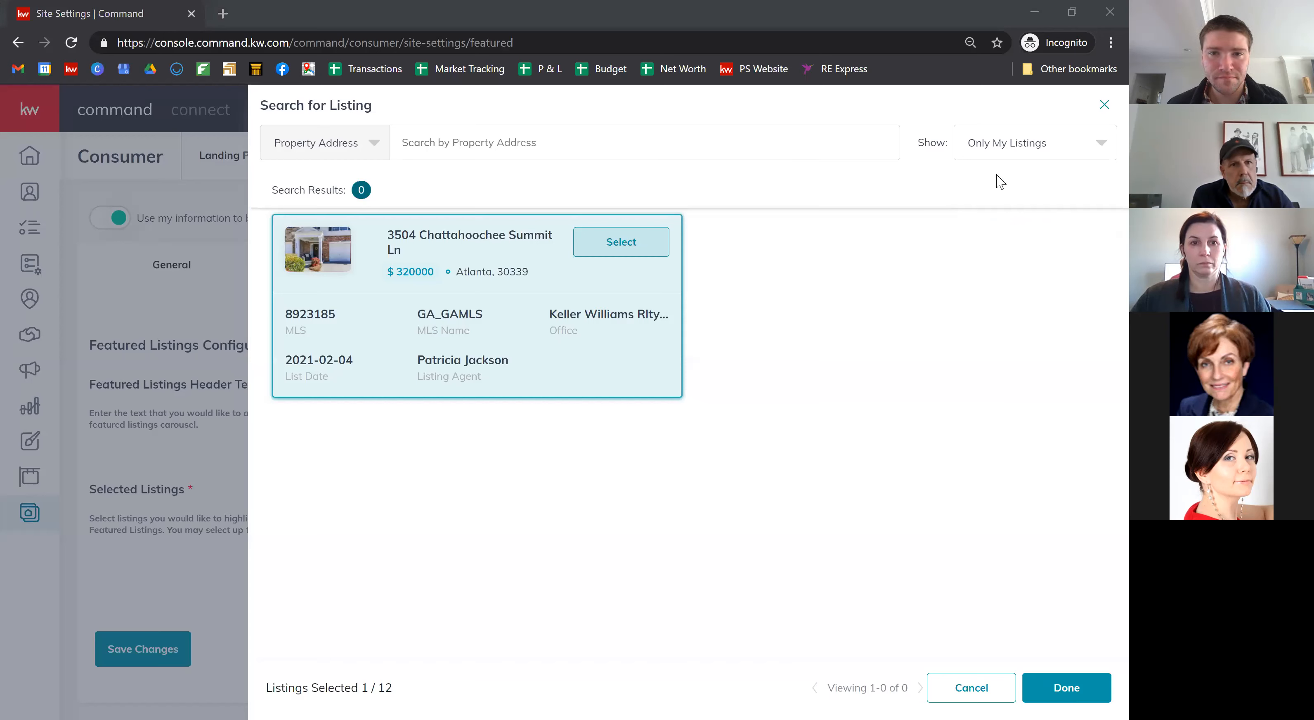
pyautogui.click(1102, 274)
pyautogui.click(1036, 146)
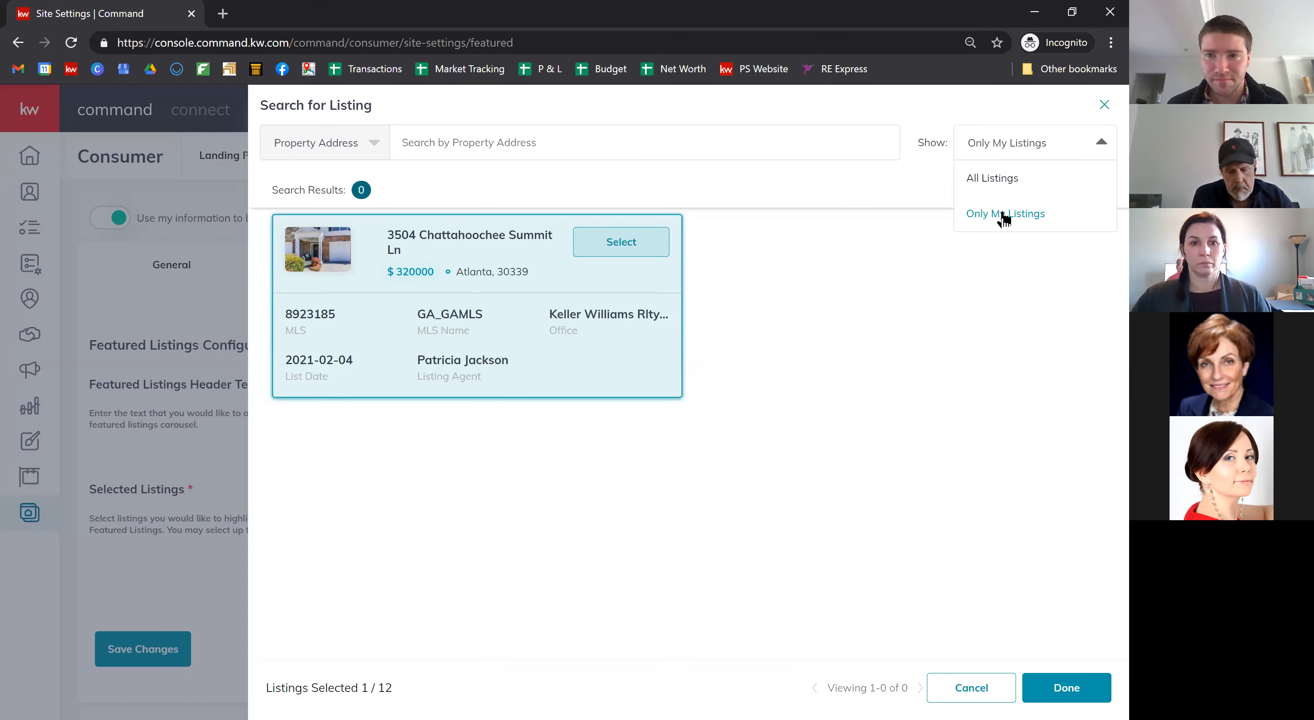
pyautogui.click(990, 183)
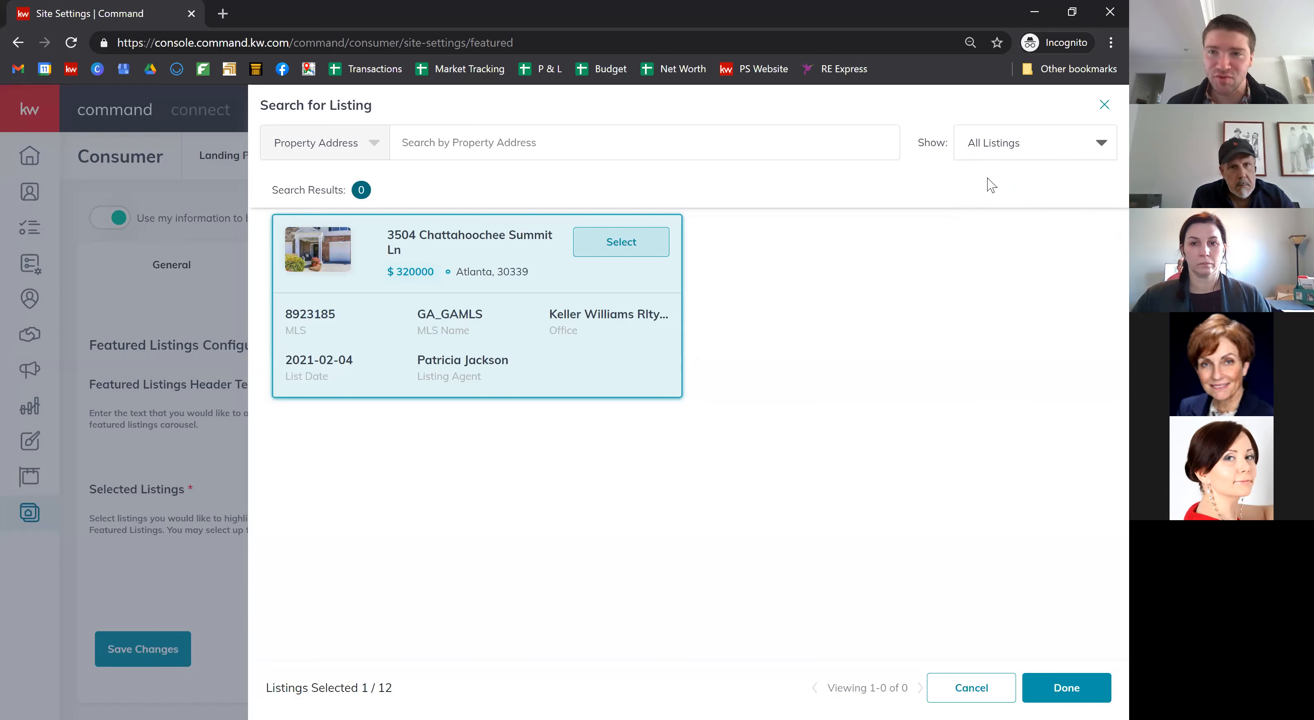
pyautogui.click(506, 142)
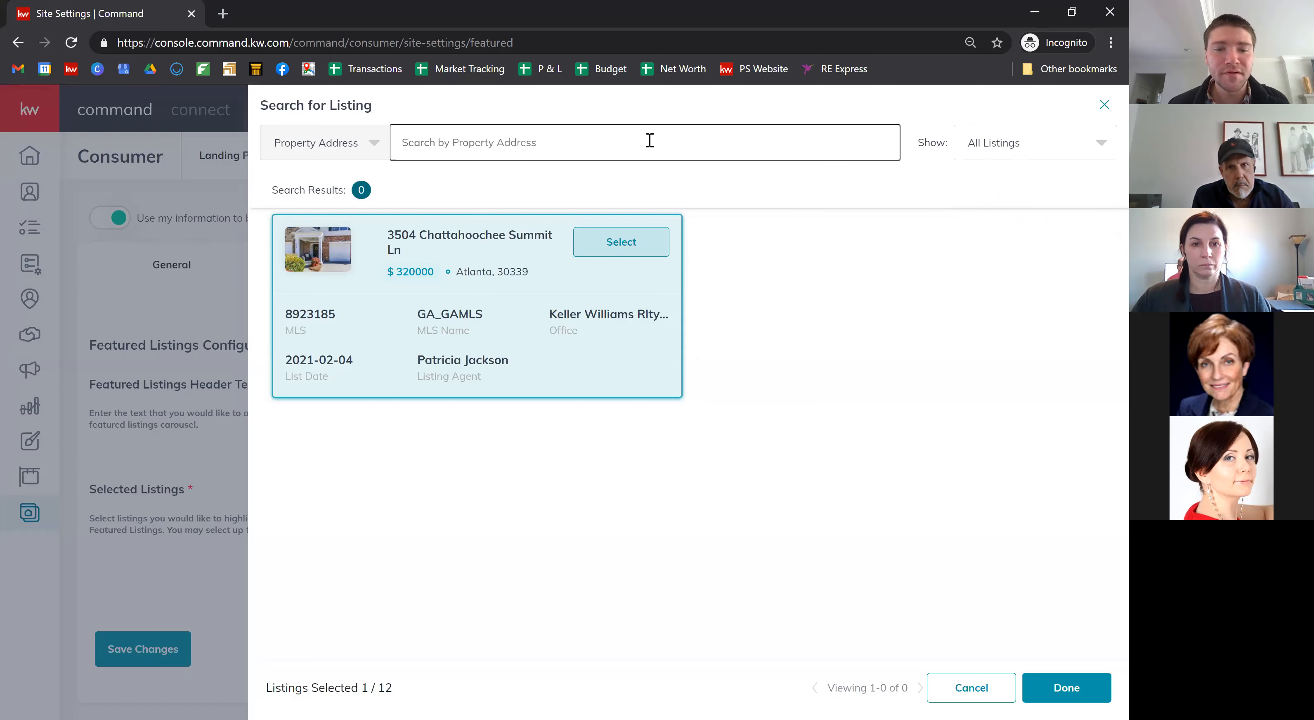
pyautogui.write('main')
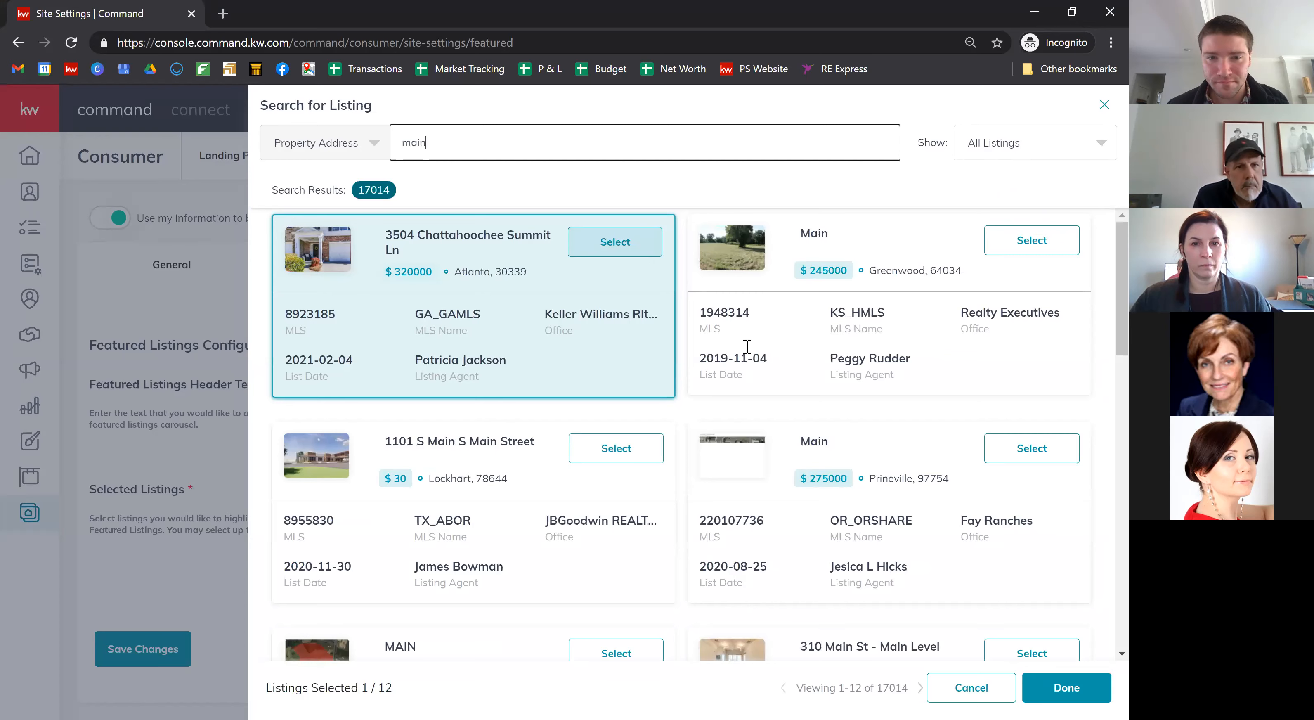
pyautogui.scroll(-3, 761, 389)
pyautogui.scroll(-3, 761, 389)
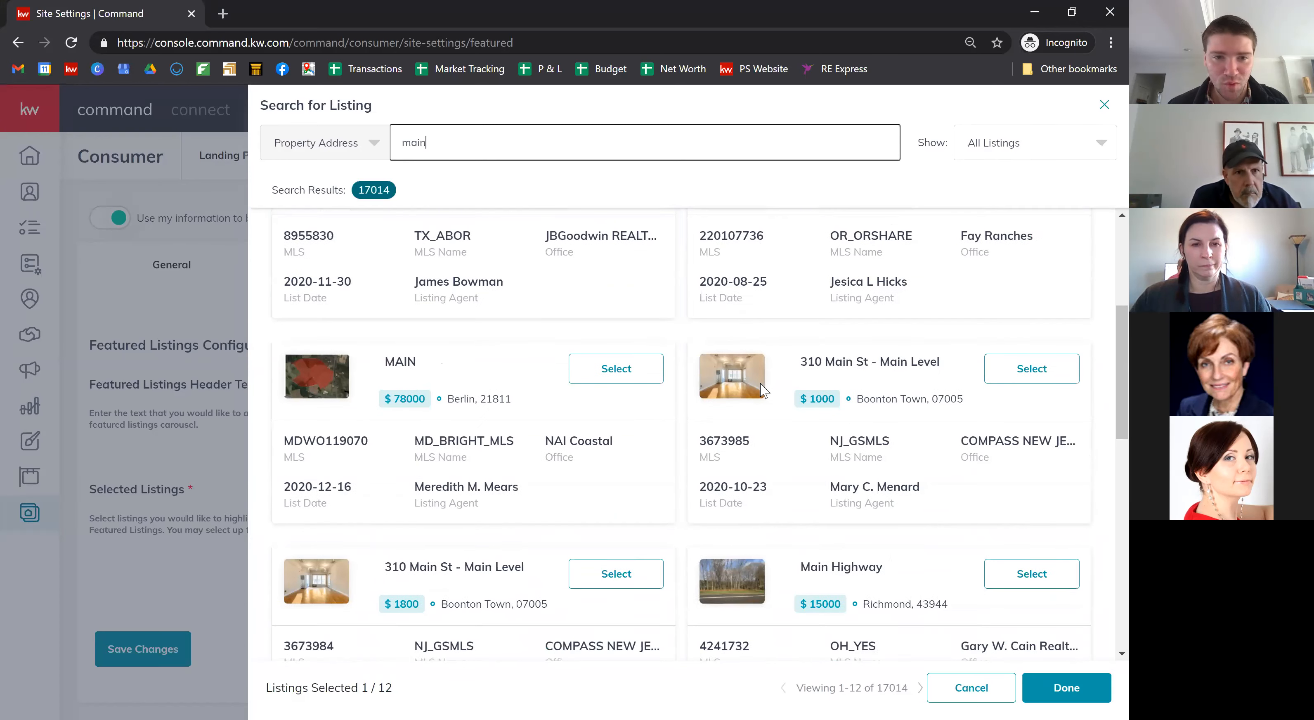
pyautogui.click(1053, 363)
pyautogui.click(1067, 694)
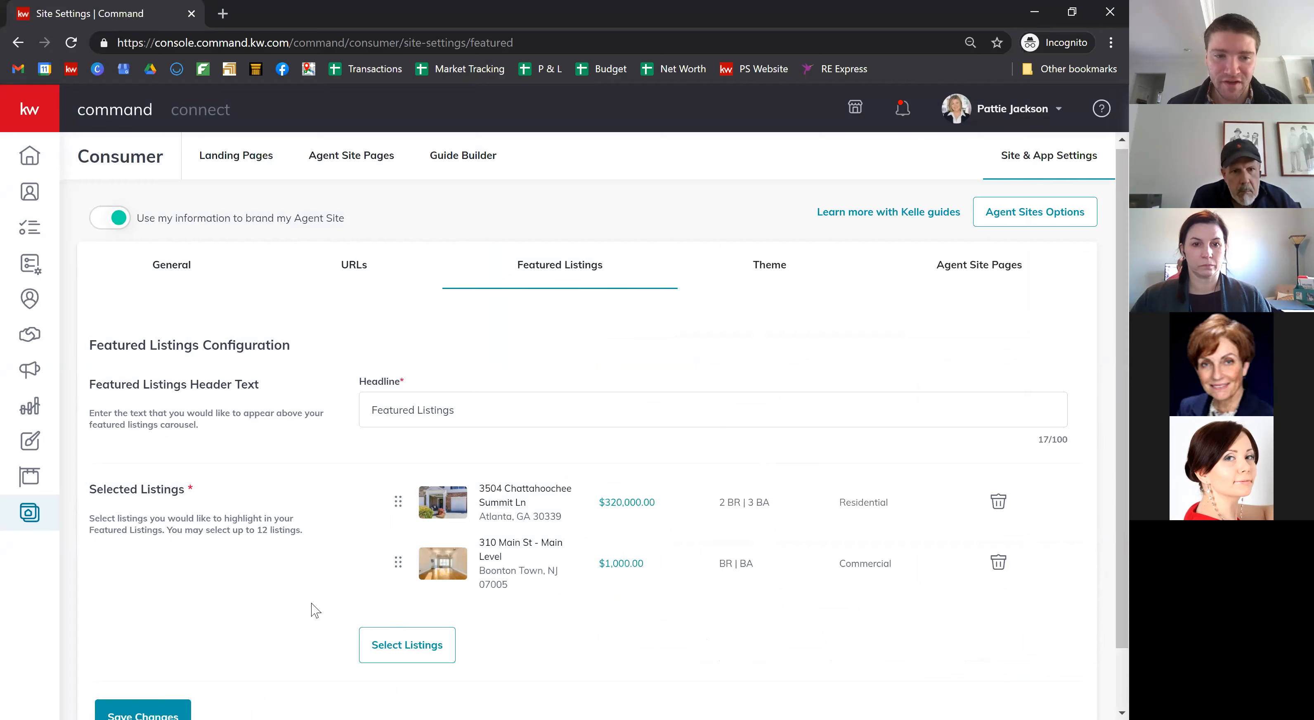
# Step: Delete the 310 Main St listing and save, leaving only the Atlanta listing featured
pyautogui.scroll(-1, 286, 626)
pyautogui.rightClick(998, 499)
pyautogui.click(999, 500)
pyautogui.click(998, 500)
pyautogui.click(153, 660)
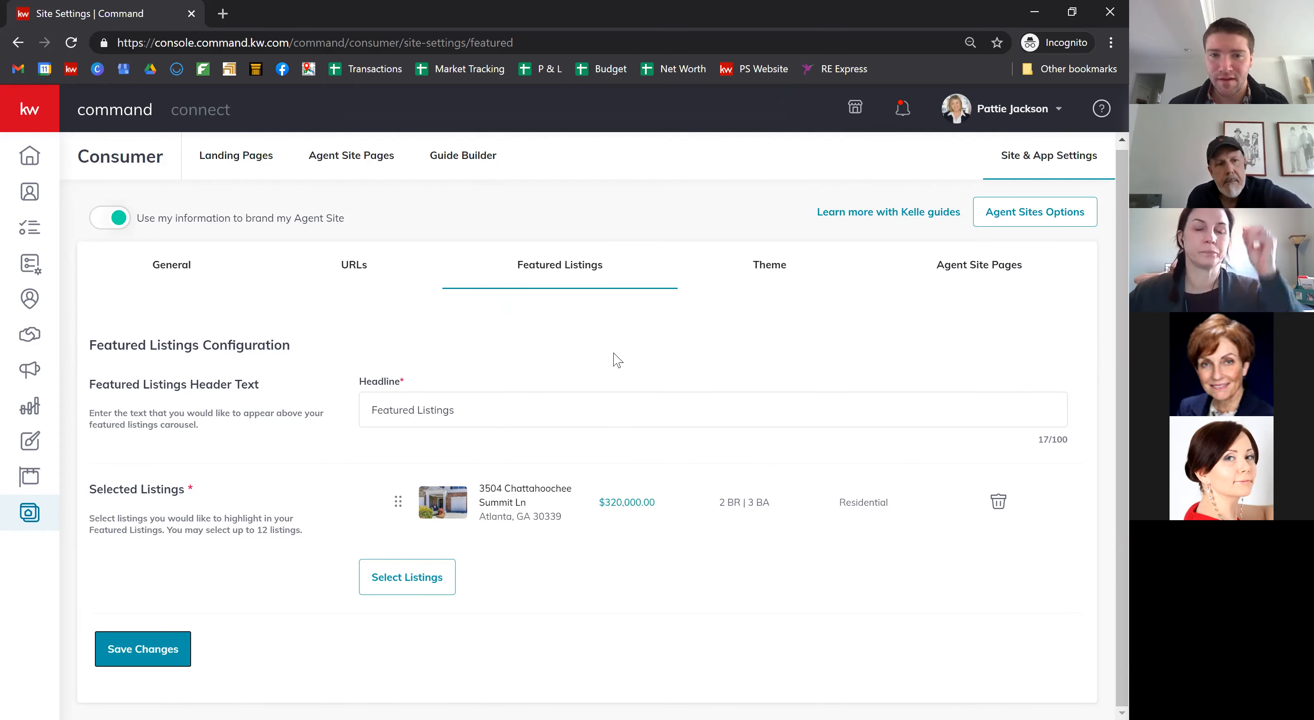
# Step: Go from Theme to Agent Site Pages and drag the PS Jackson Team row by its handle
pyautogui.click(772, 269)
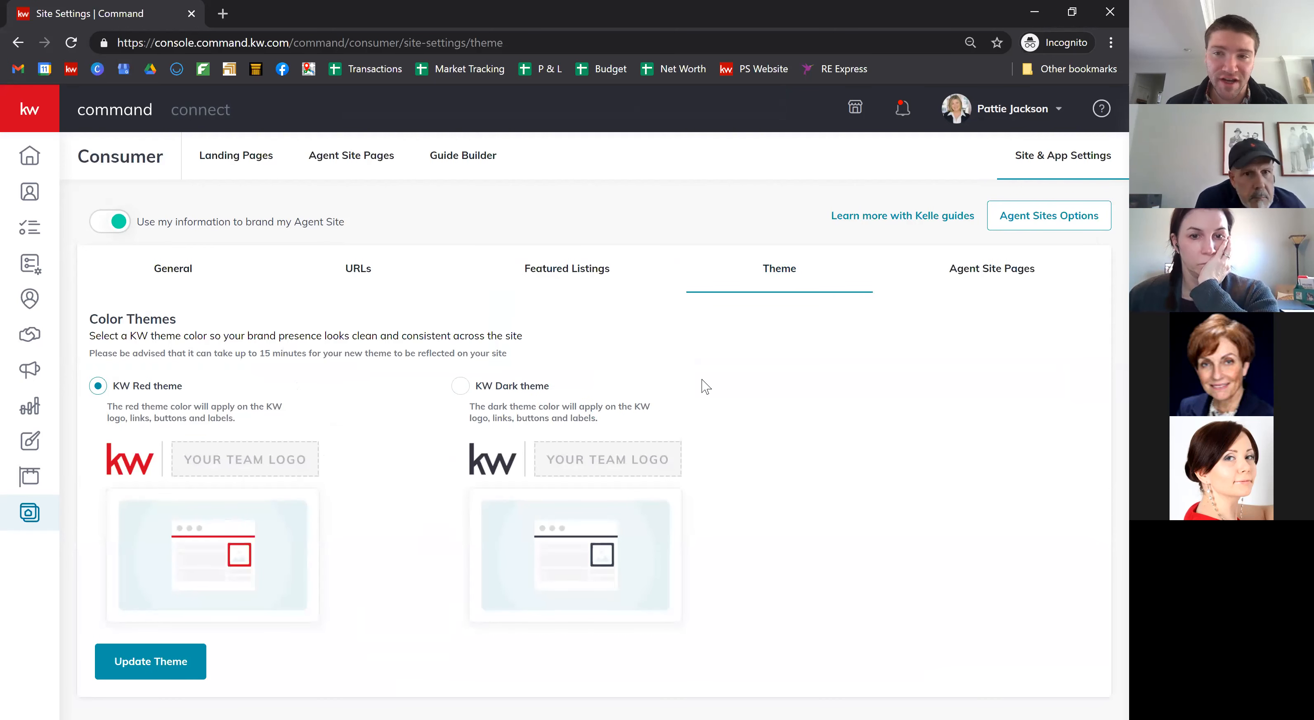
pyautogui.click(987, 280)
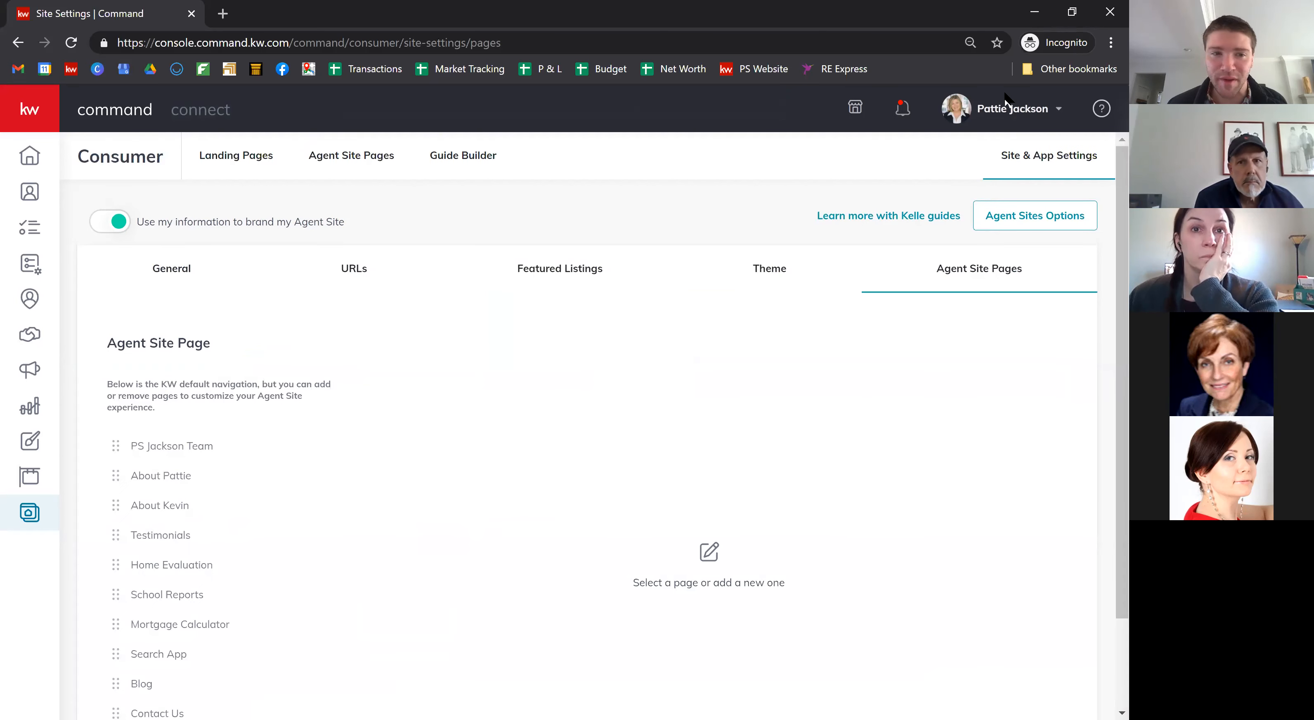
pyautogui.scroll(-2, 229, 409)
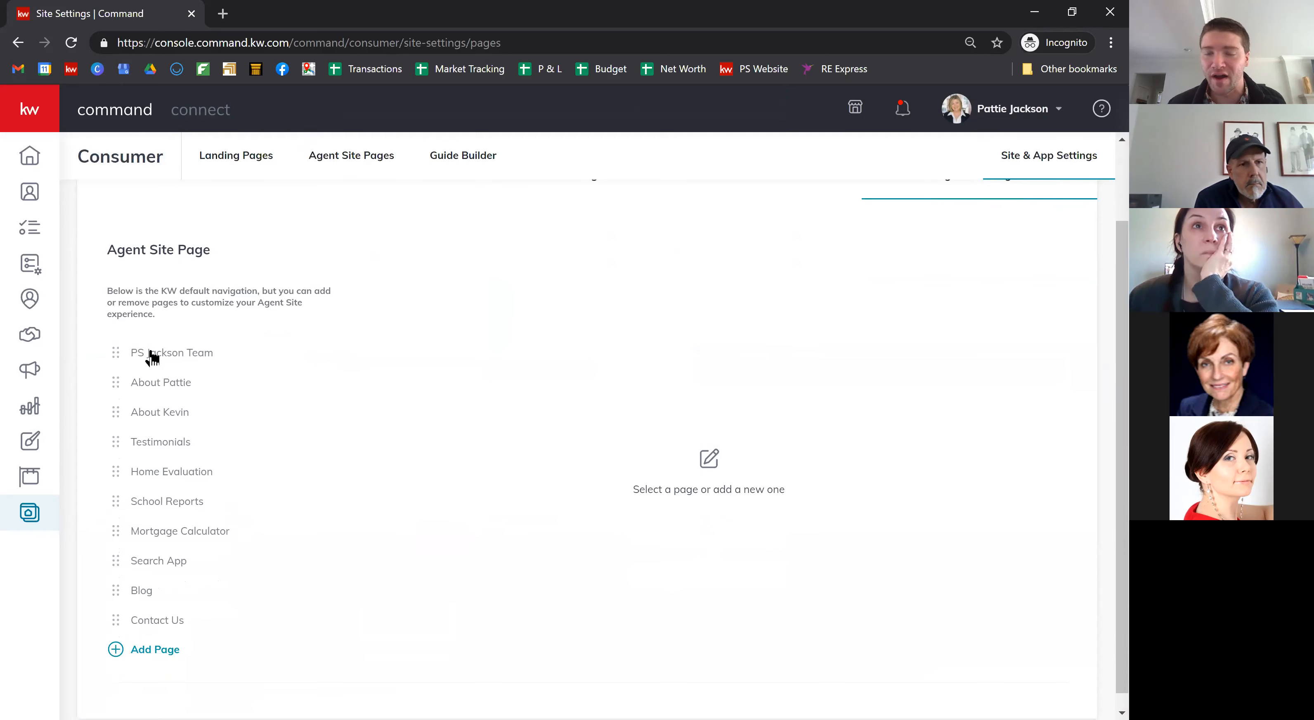
pyautogui.moveTo(151, 357)
pyautogui.mouseDown()
pyautogui.moveTo(153, 399)
pyautogui.moveTo(148, 360)
pyautogui.moveTo(162, 394)
pyautogui.moveTo(161, 360)
pyautogui.mouseUp()
# Step: Keep PS Jackson Team at the top and browse the second page's page picker without changing it
pyautogui.click(161, 361)
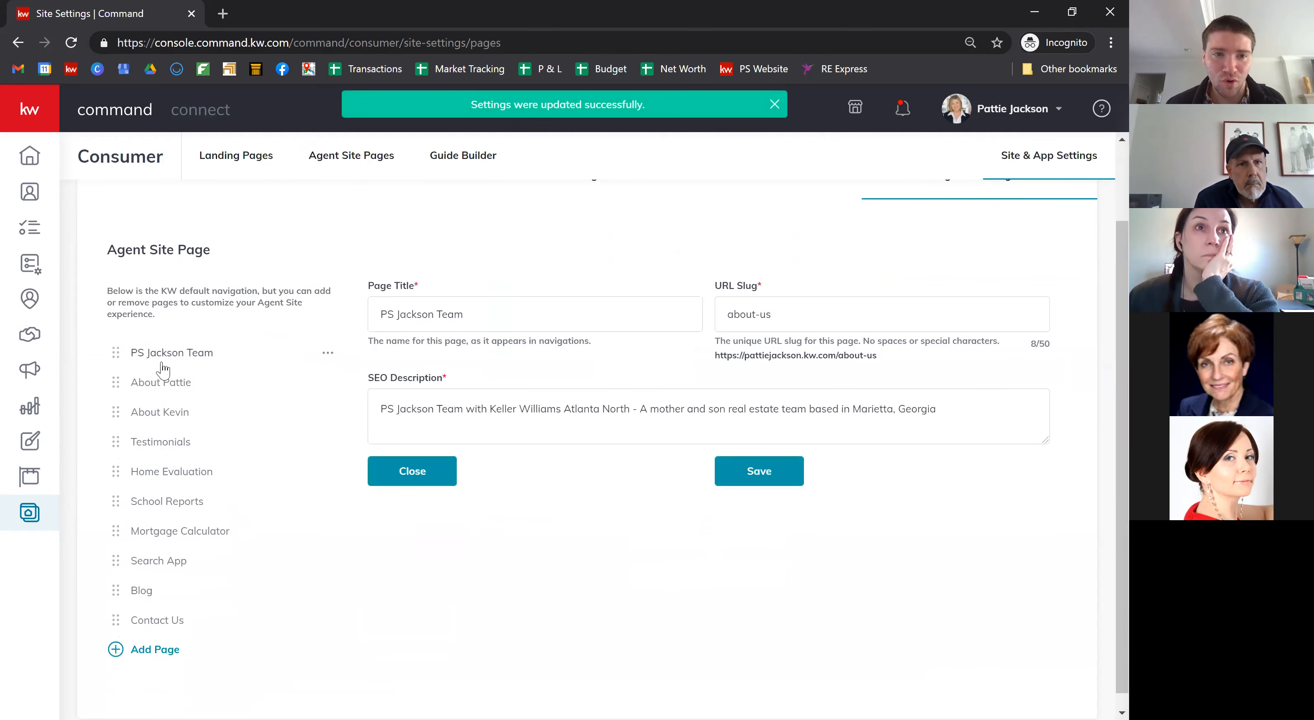
pyautogui.click(168, 383)
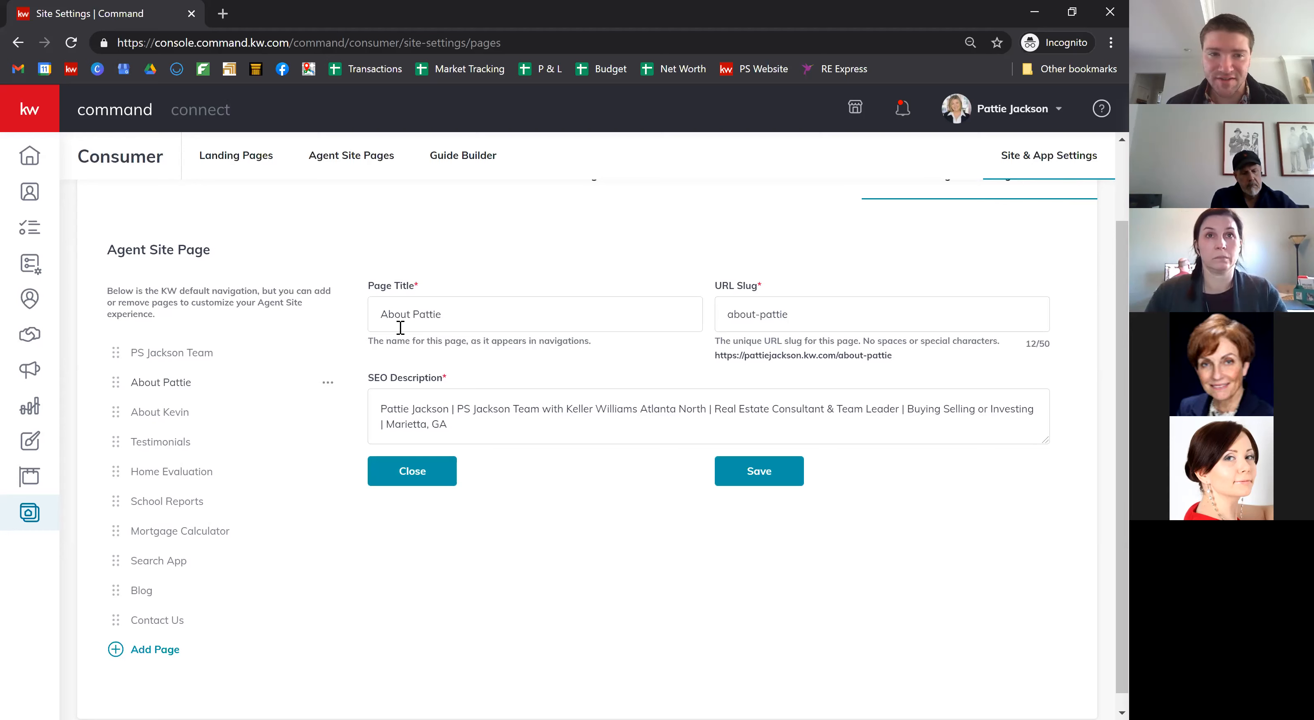
pyautogui.click(330, 388)
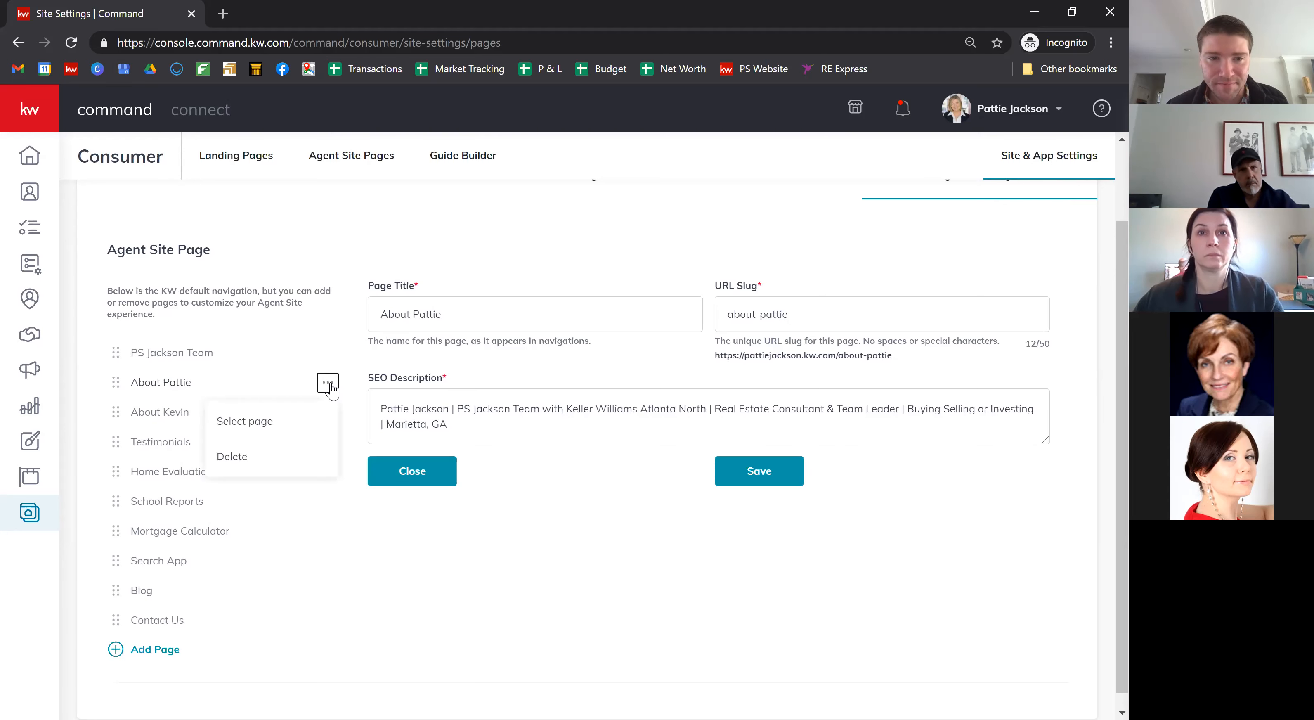
pyautogui.click(265, 430)
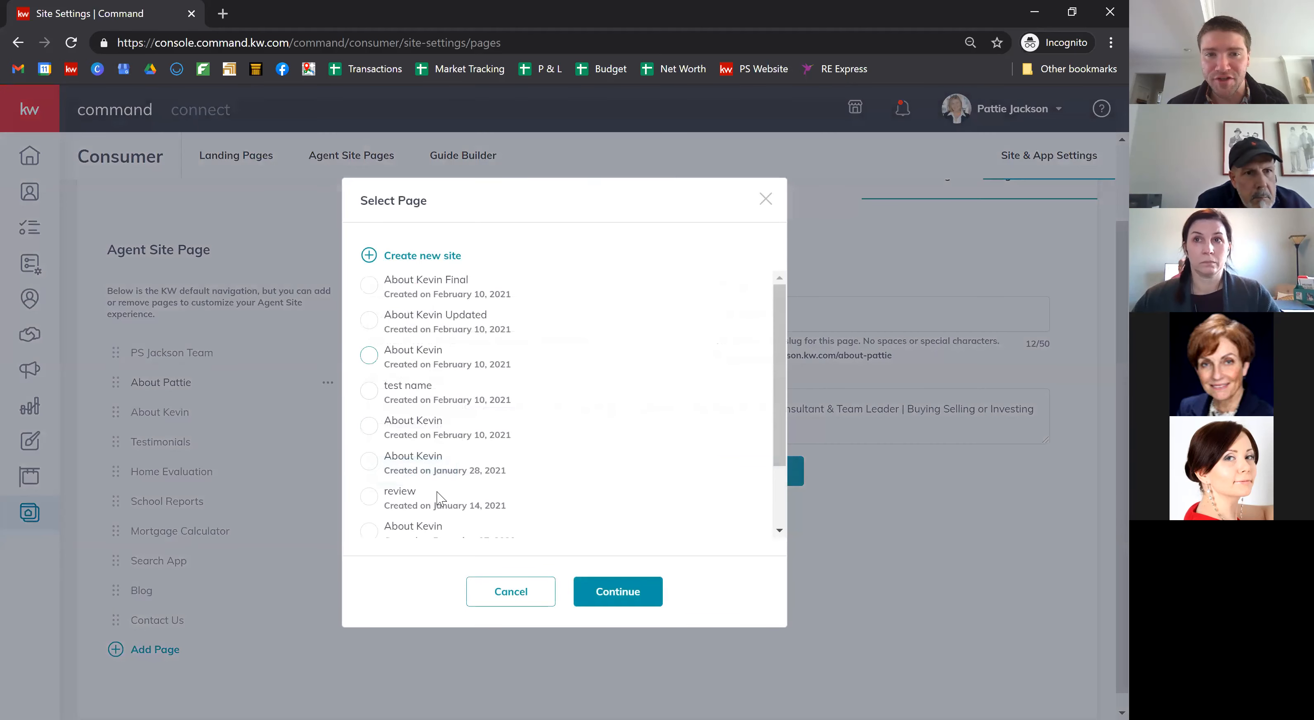
pyautogui.scroll(-3, 498, 426)
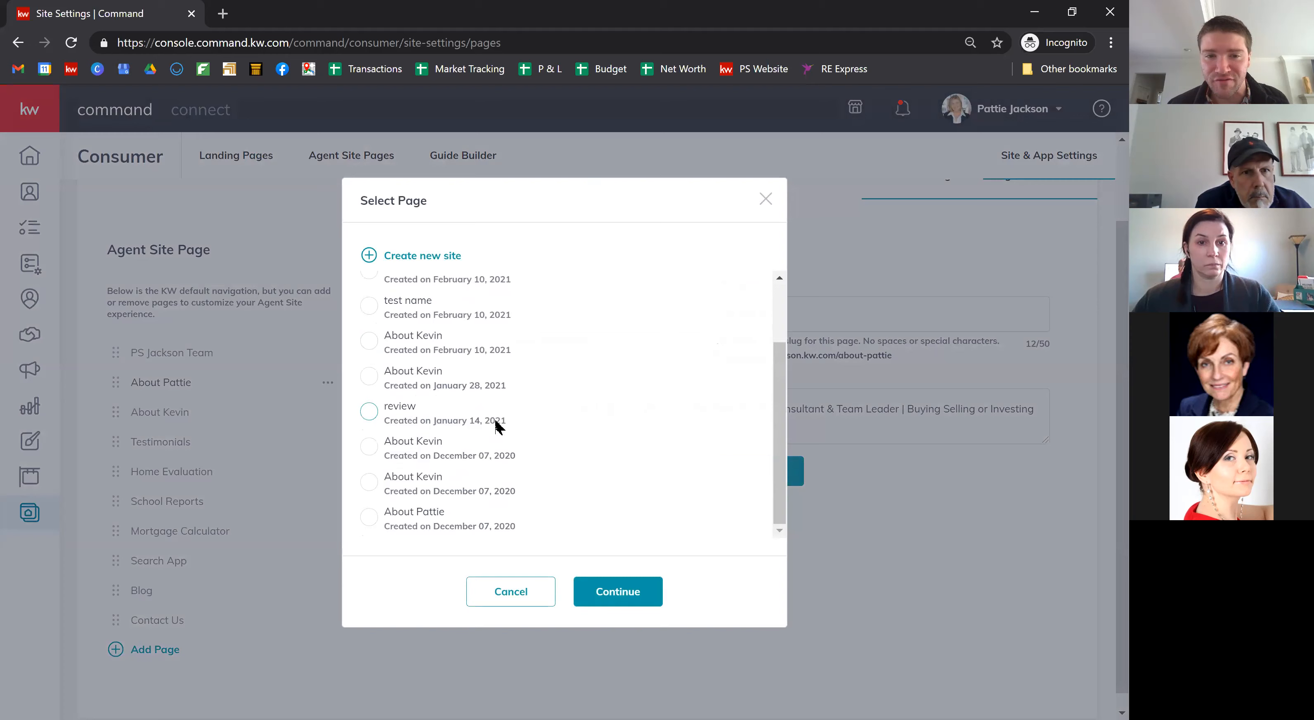
pyautogui.scroll(3, 498, 427)
pyautogui.scroll(-10, 498, 426)
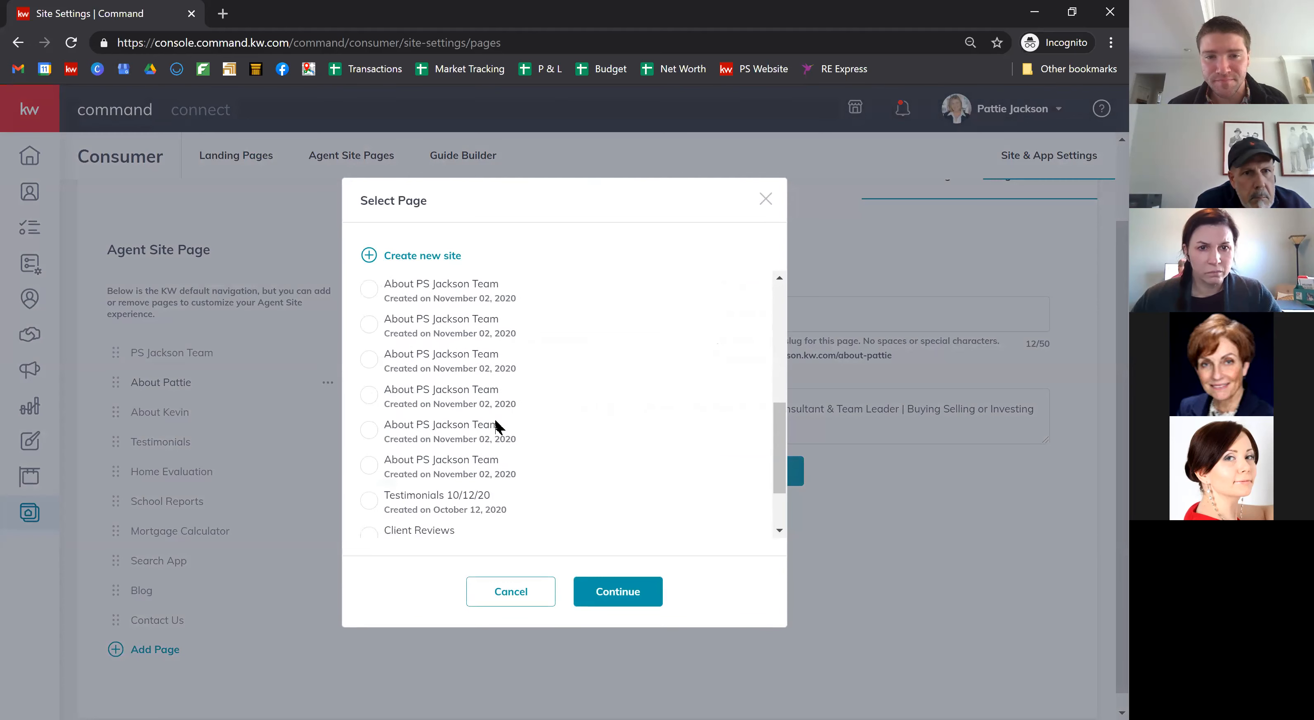
pyautogui.scroll(10, 498, 427)
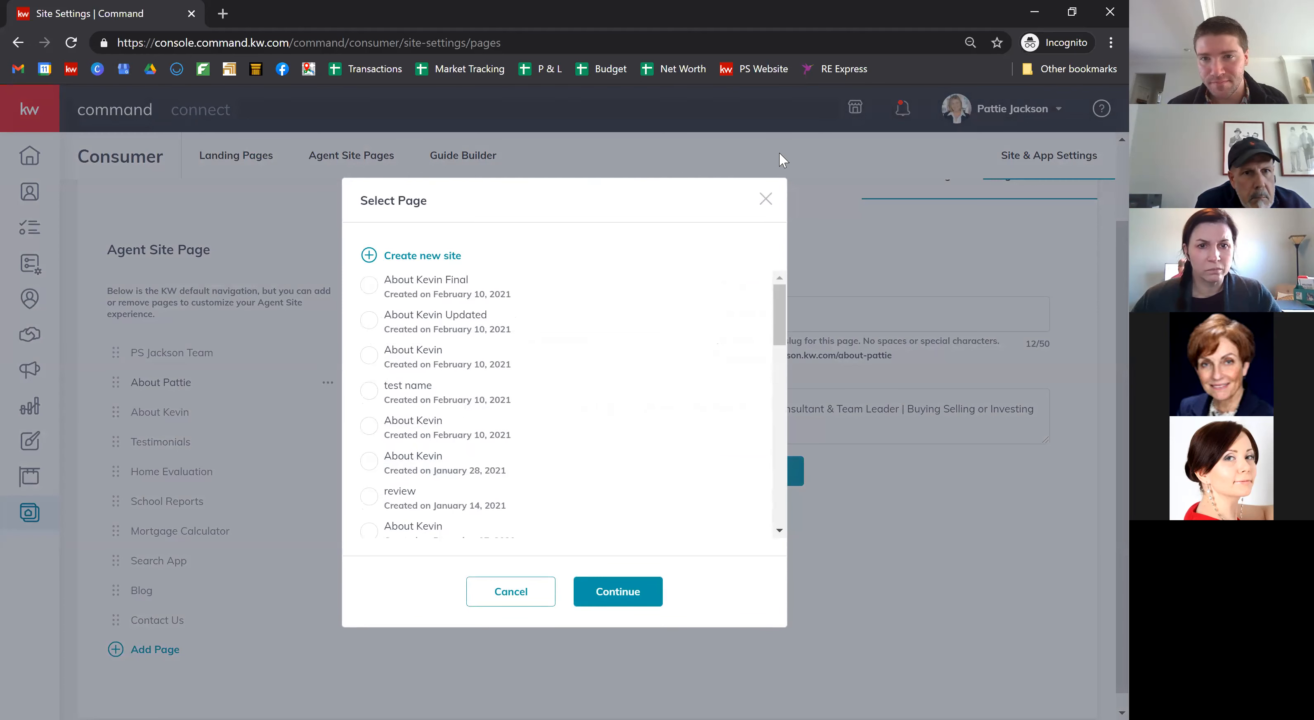
pyautogui.click(765, 207)
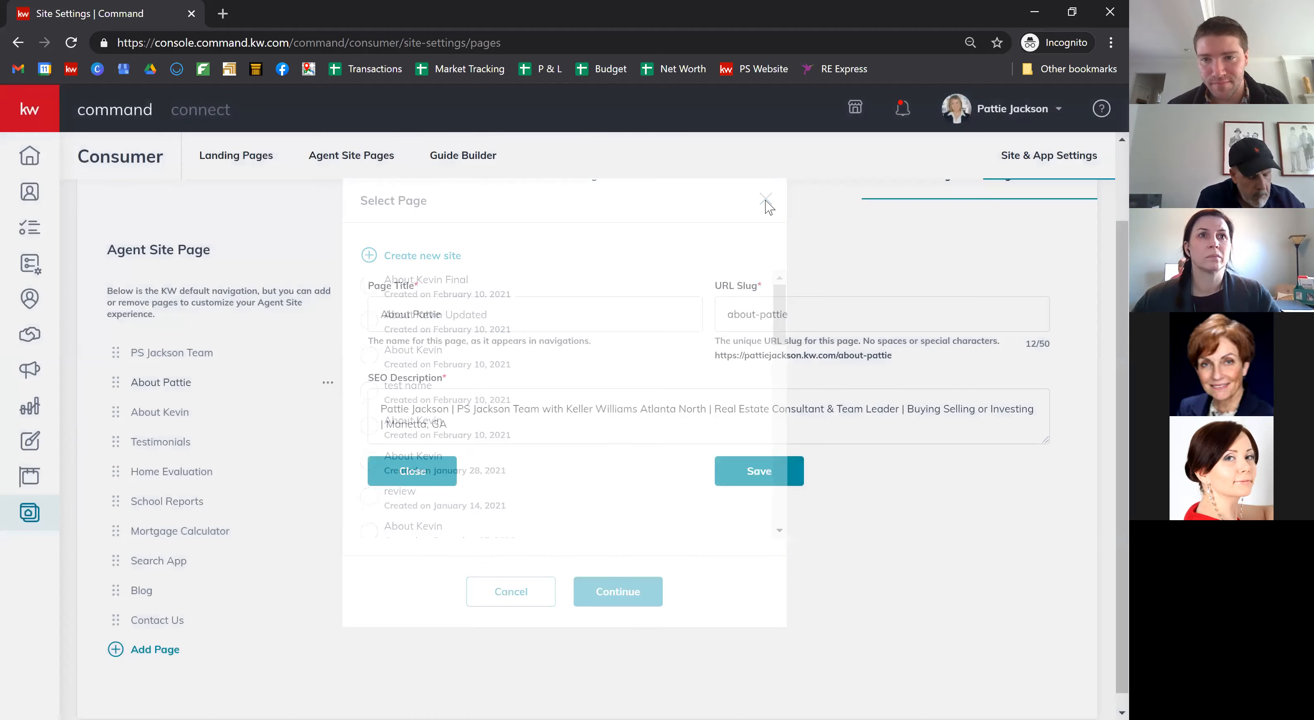
# Step: Save the second page's settings and open a new browser tab
pyautogui.scroll(2, 277, 222)
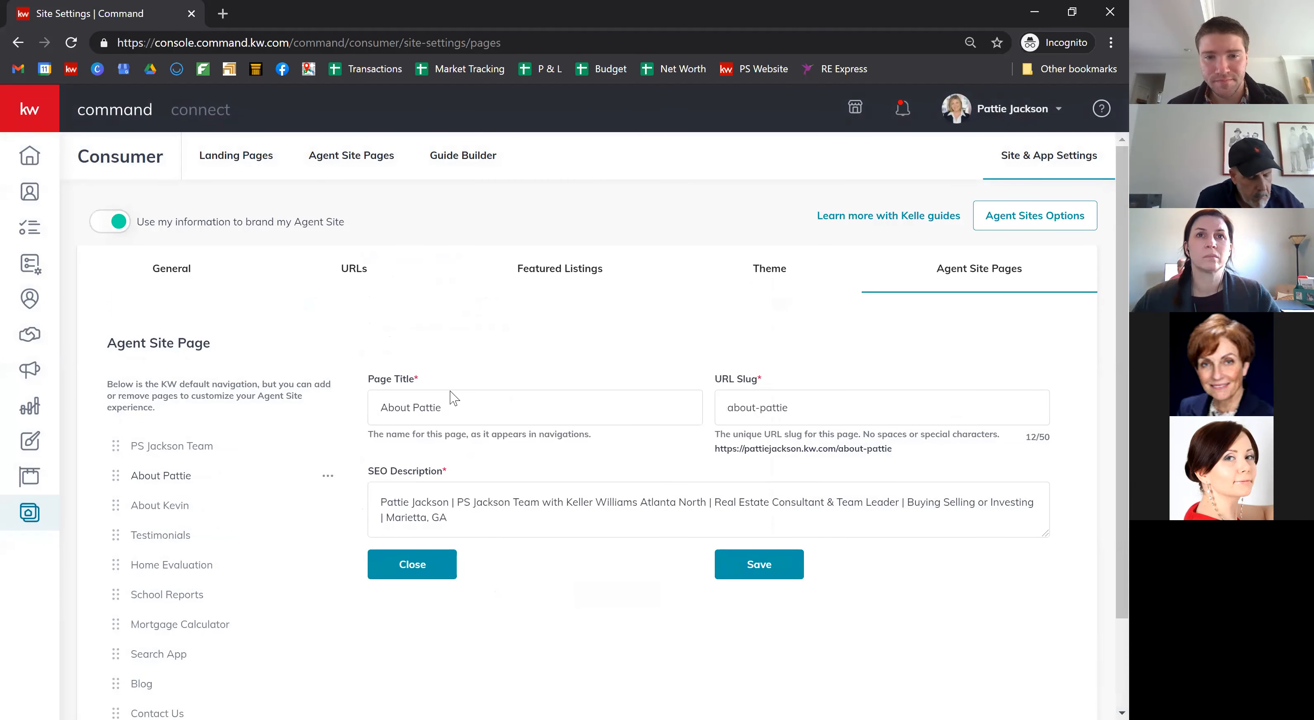
pyautogui.click(768, 566)
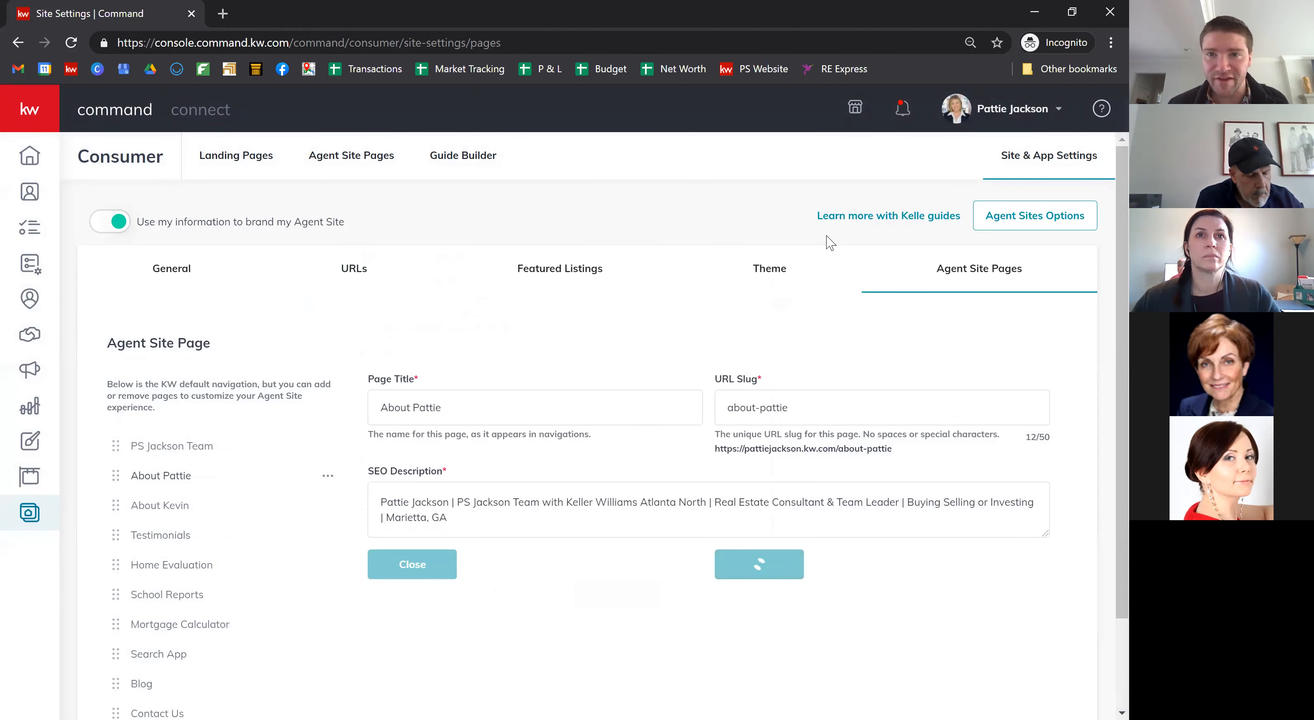
pyautogui.click(223, 15)
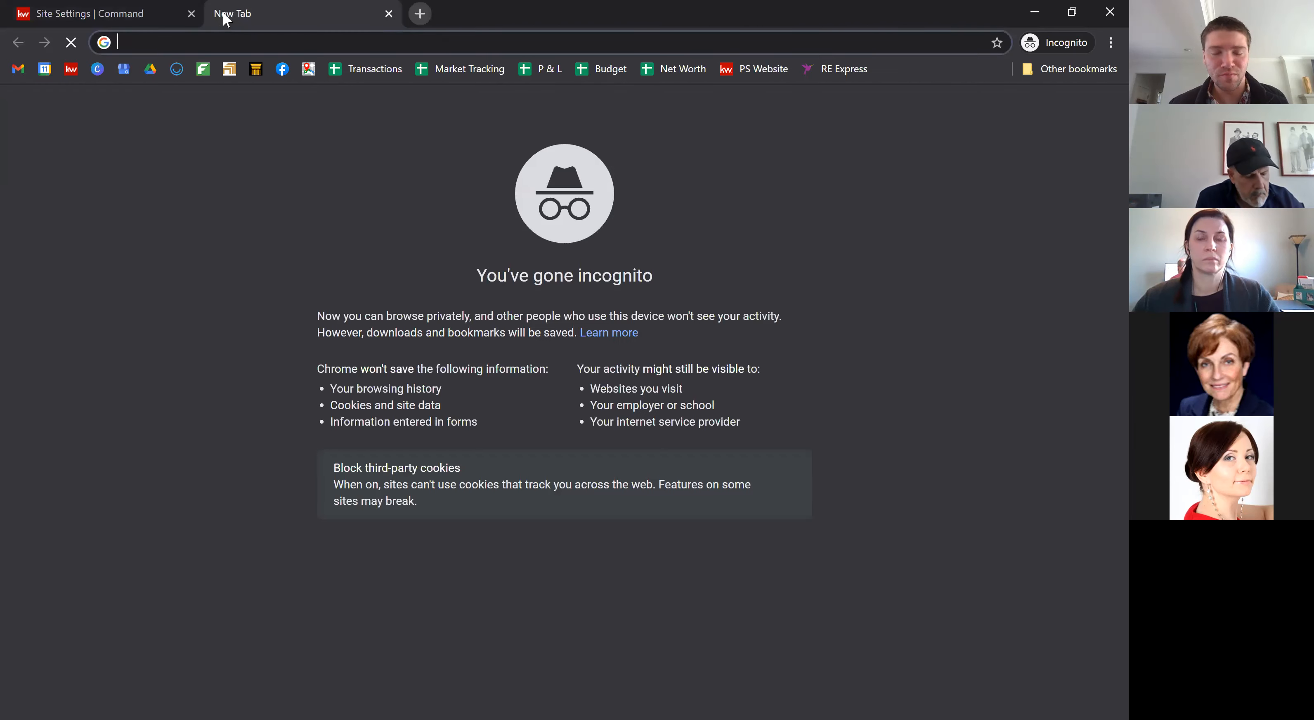
# Step: Load kevinjackson.kw.com in the incognito tab and open the PS Jackson Team header dropdown
pyautogui.write('kevinjackson.kw.com')
pyautogui.press('Return')
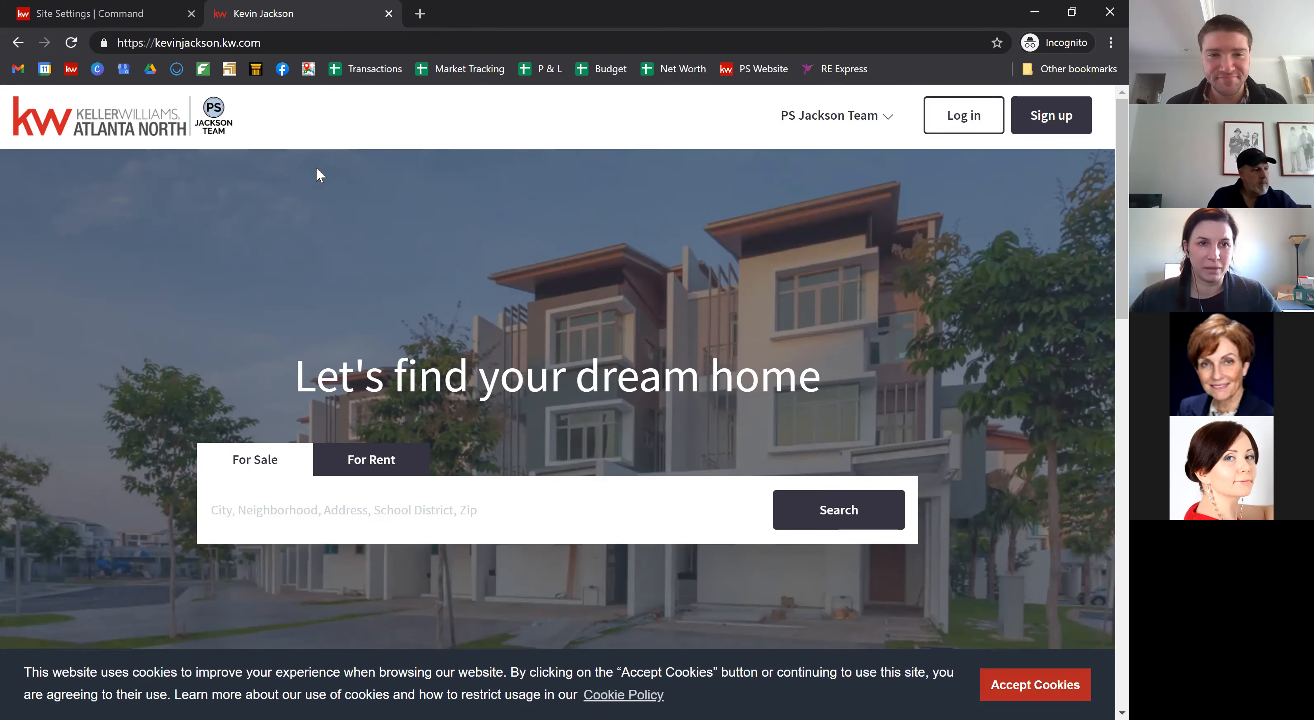
pyautogui.scroll(-1, 318, 175)
pyautogui.scroll(1, 317, 171)
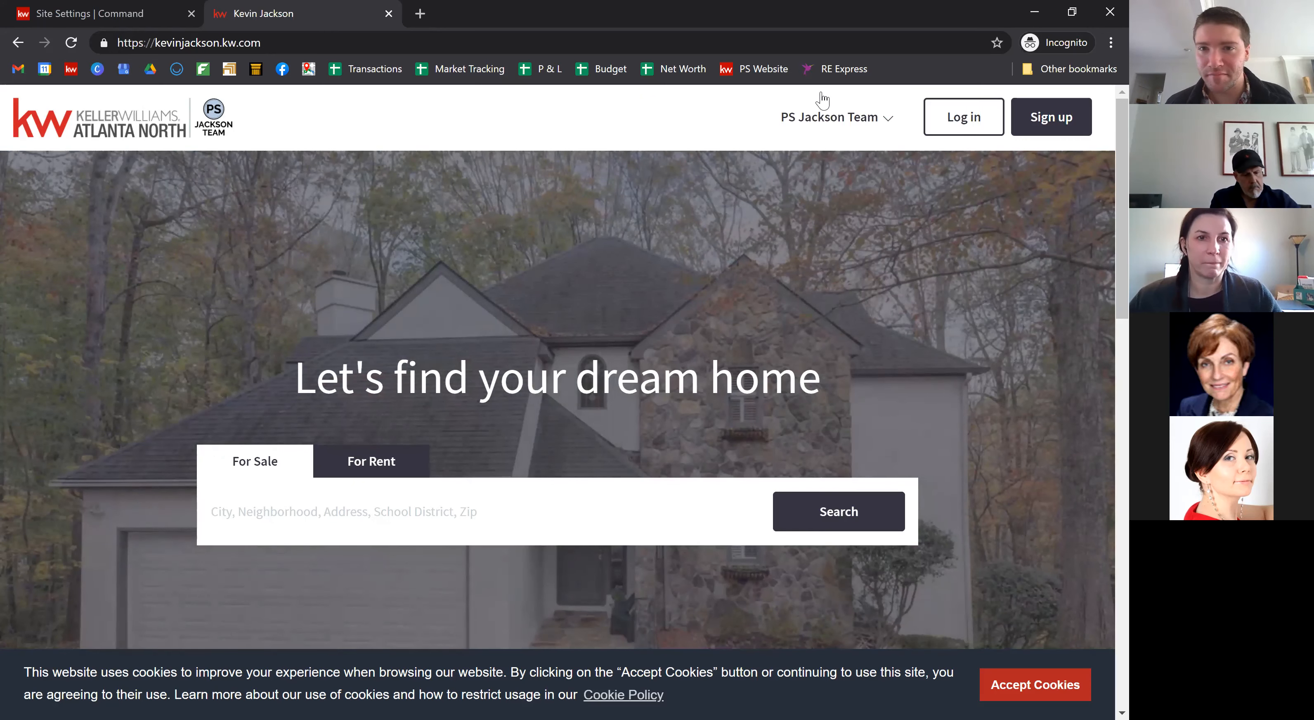
pyautogui.click(822, 116)
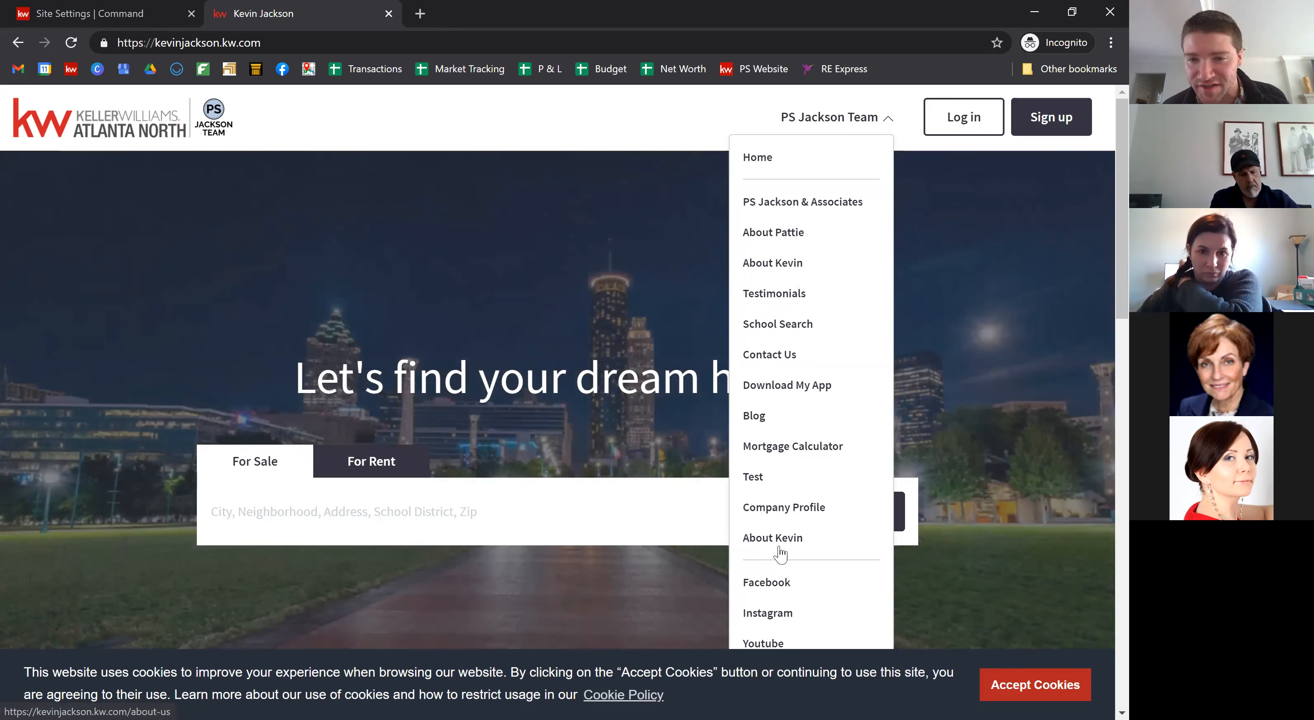
# Step: Open the Company Profile (about-us) page from the team menu and scroll through it
pyautogui.click(791, 508)
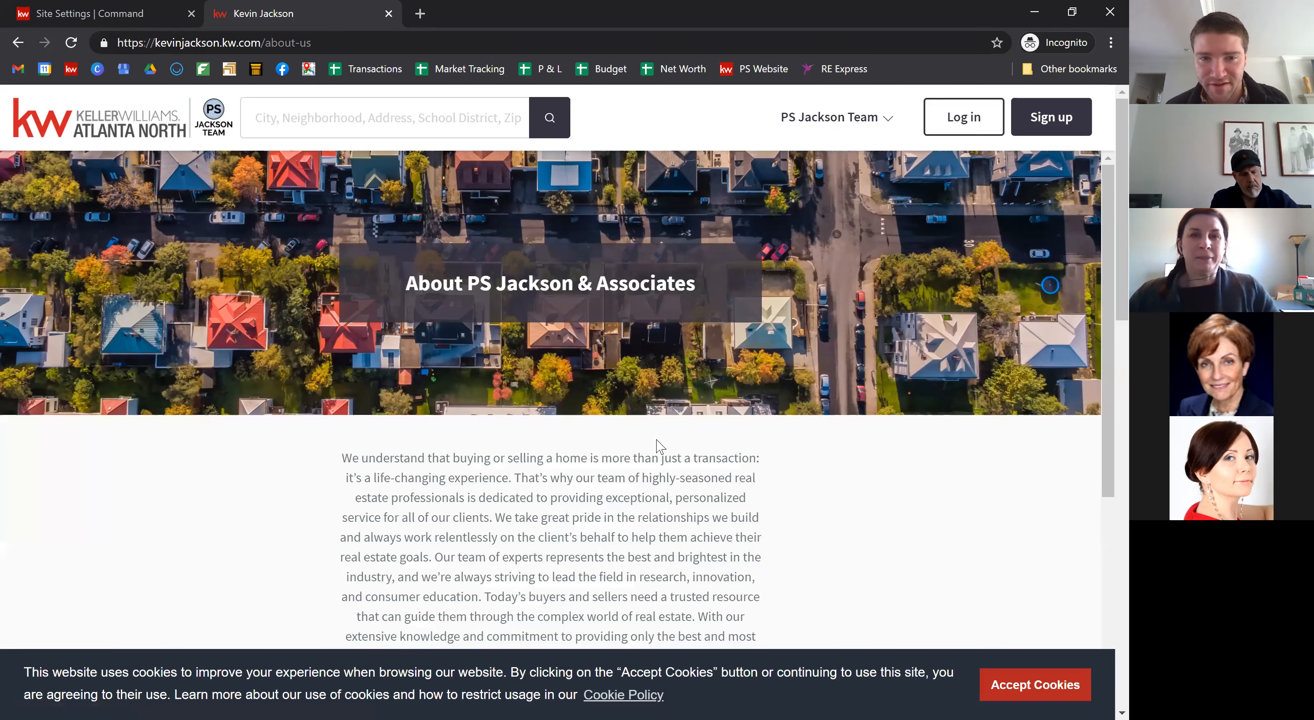
pyautogui.scroll(-2, 586, 516)
pyautogui.scroll(-6, 587, 516)
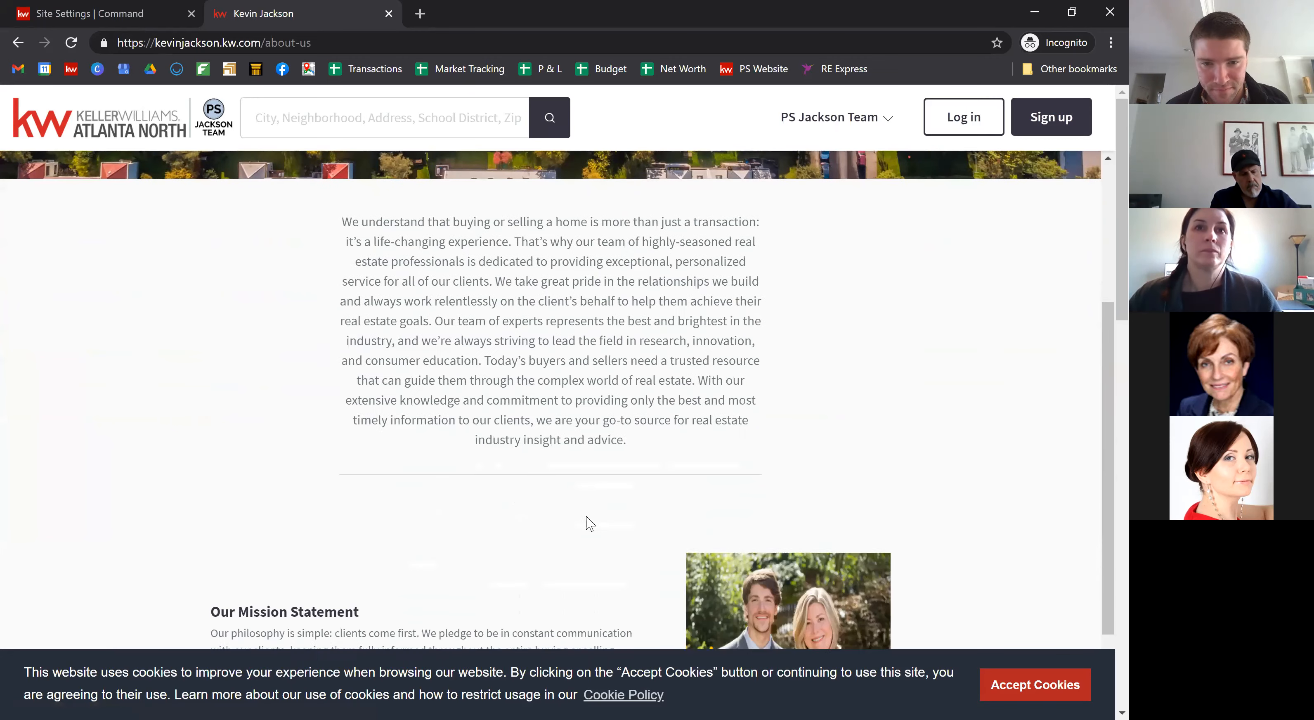
pyautogui.scroll(-4, 590, 523)
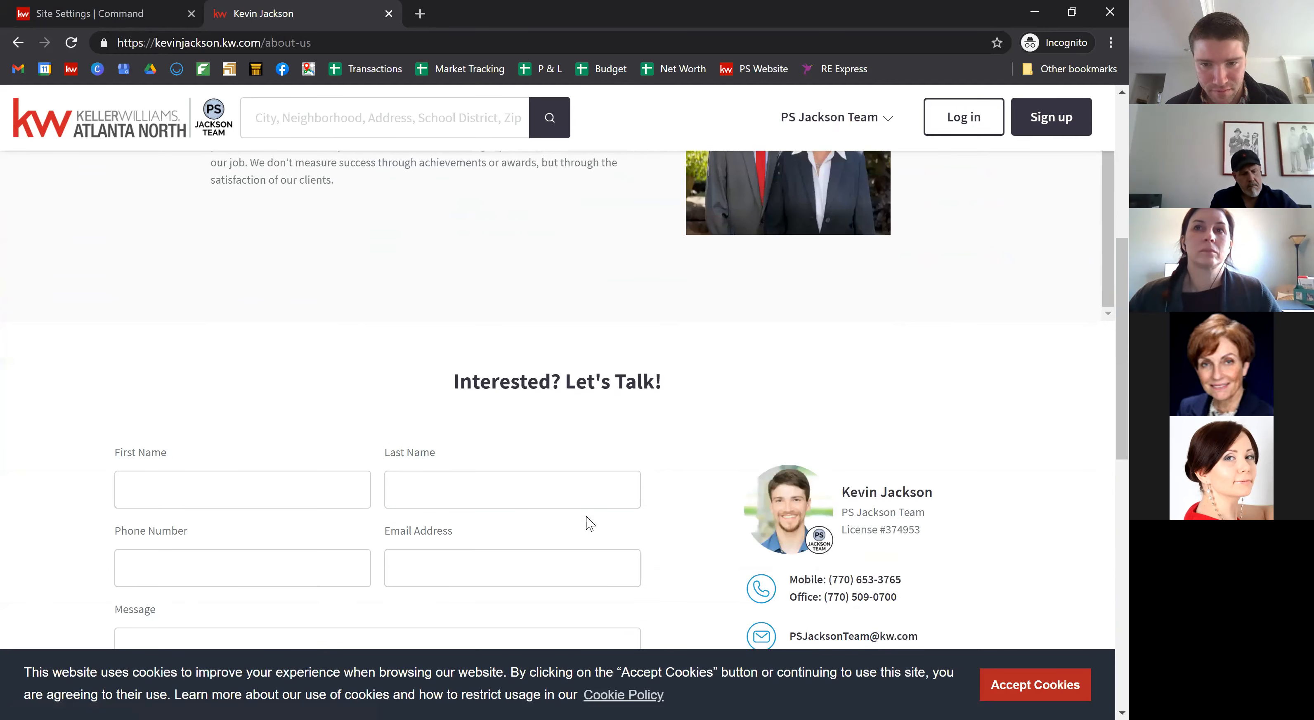
pyautogui.scroll(3, 555, 368)
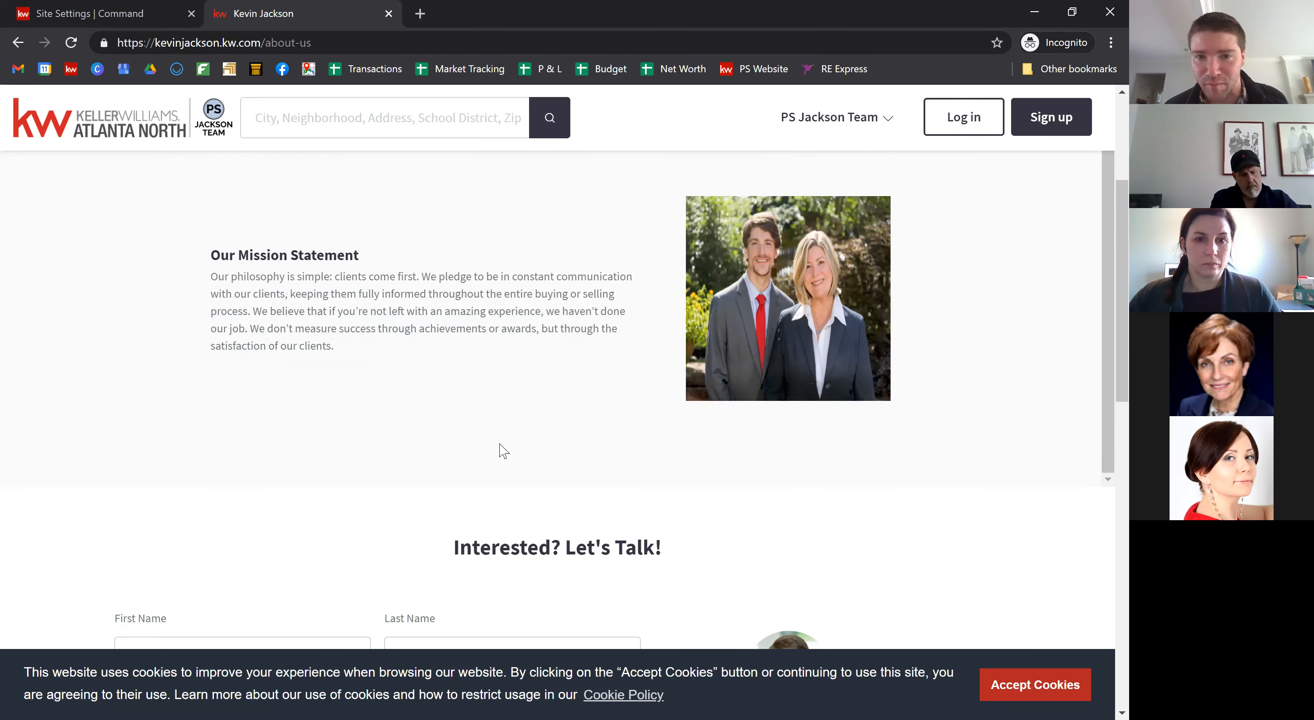
# Step: Finish reviewing the about-us page, accept cookies, and return to the Site Settings | Command tab
pyautogui.scroll(-3, 567, 398)
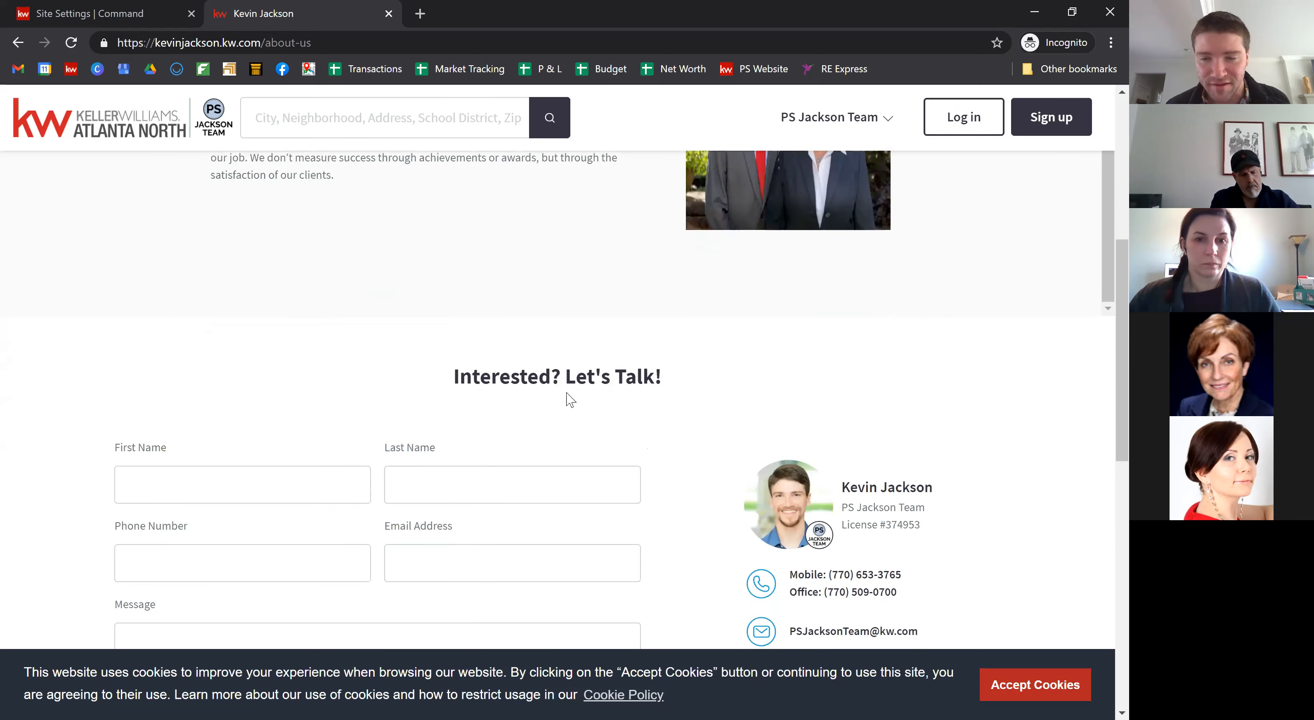
pyautogui.scroll(5, 493, 253)
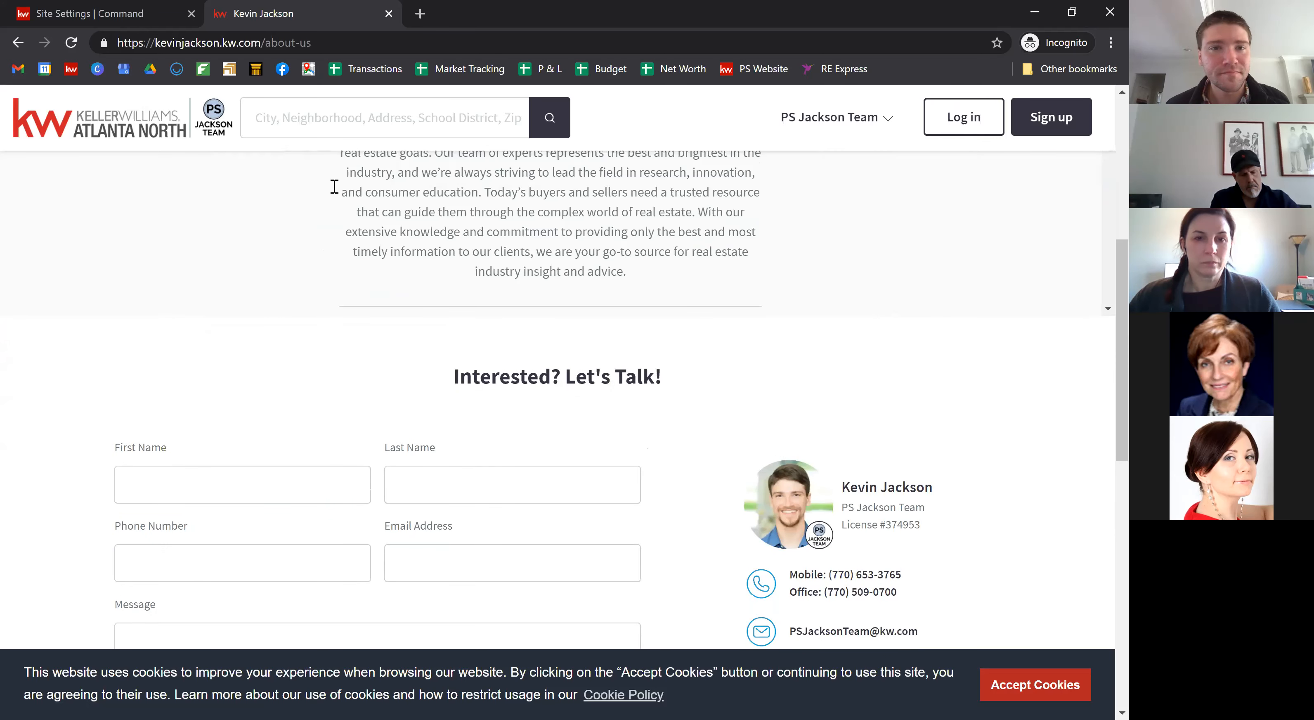
pyautogui.scroll(5, 571, 401)
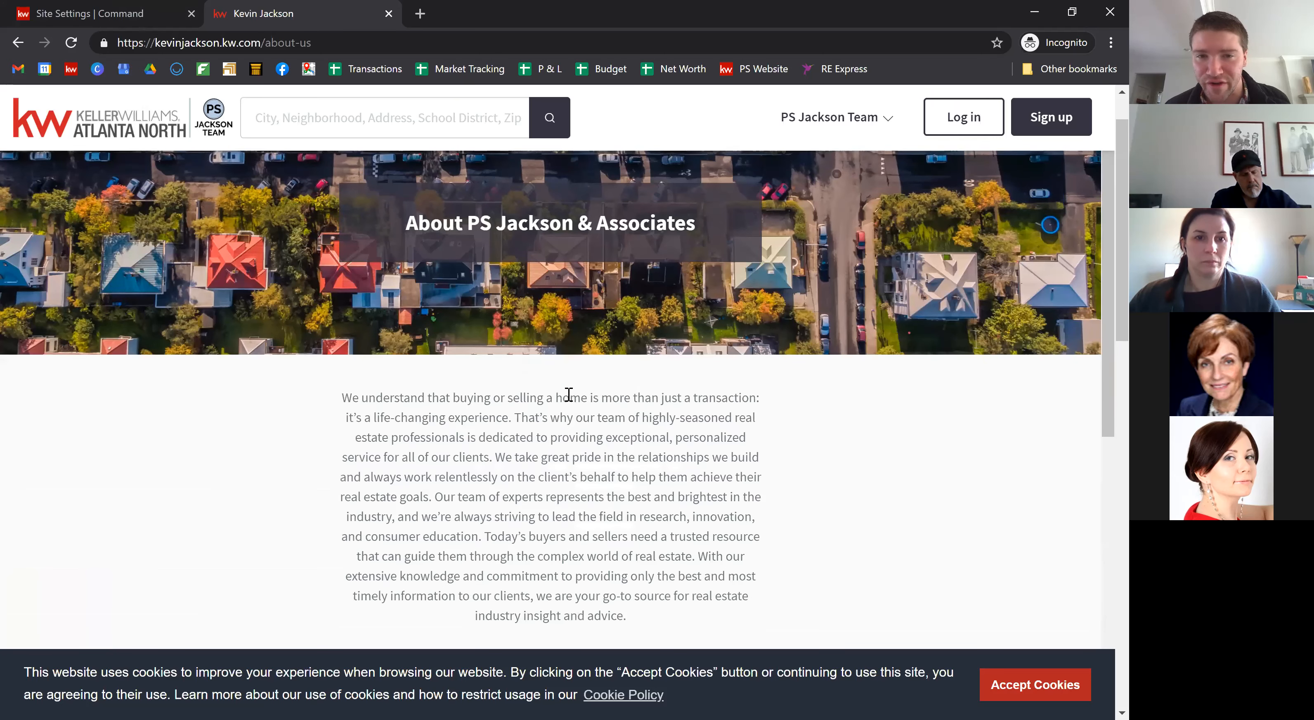
pyautogui.scroll(-1, 568, 394)
pyautogui.scroll(-6, 568, 394)
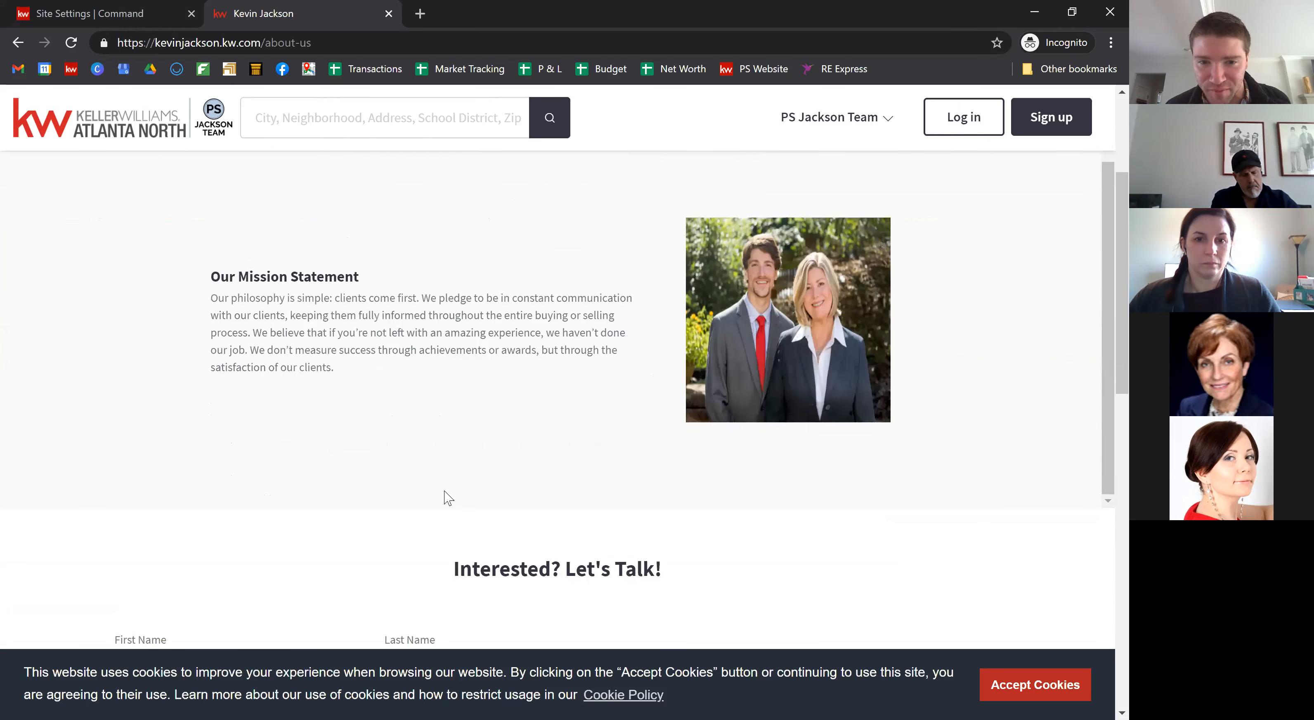
pyautogui.scroll(-2, 447, 496)
pyautogui.scroll(-3, 447, 496)
pyautogui.scroll(4, 543, 446)
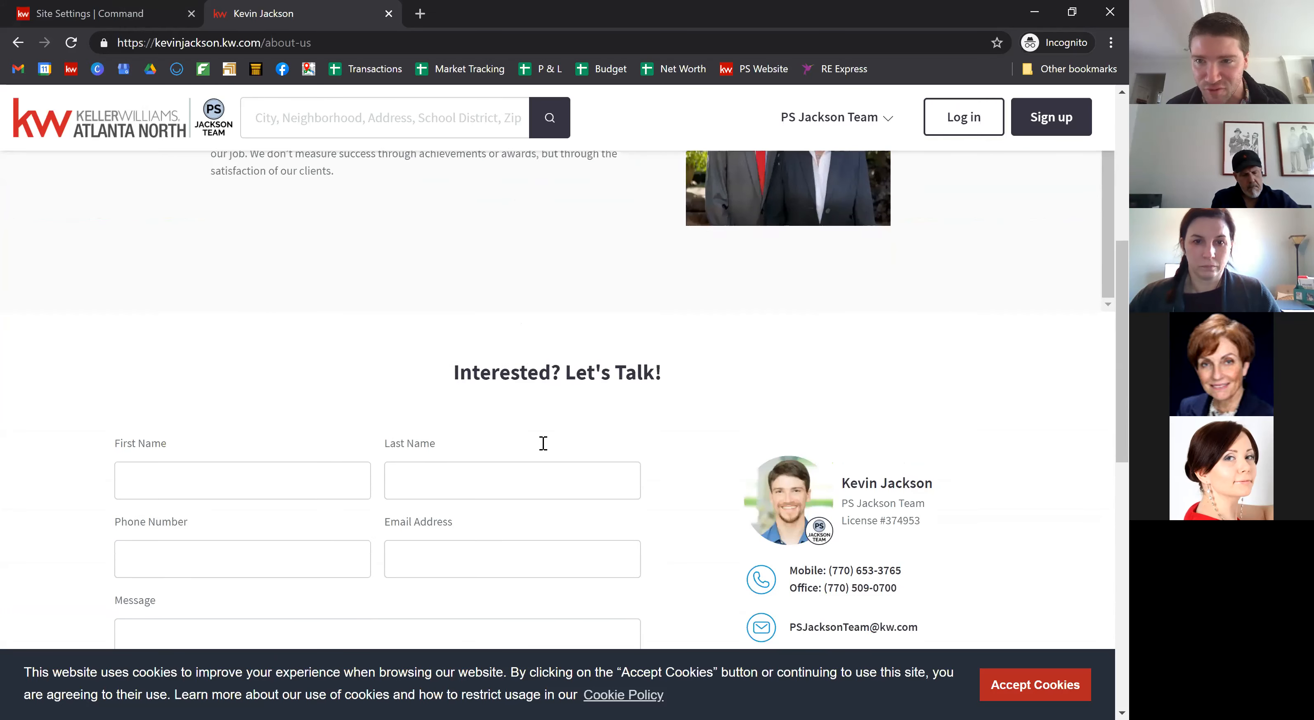
pyautogui.scroll(6, 233, 295)
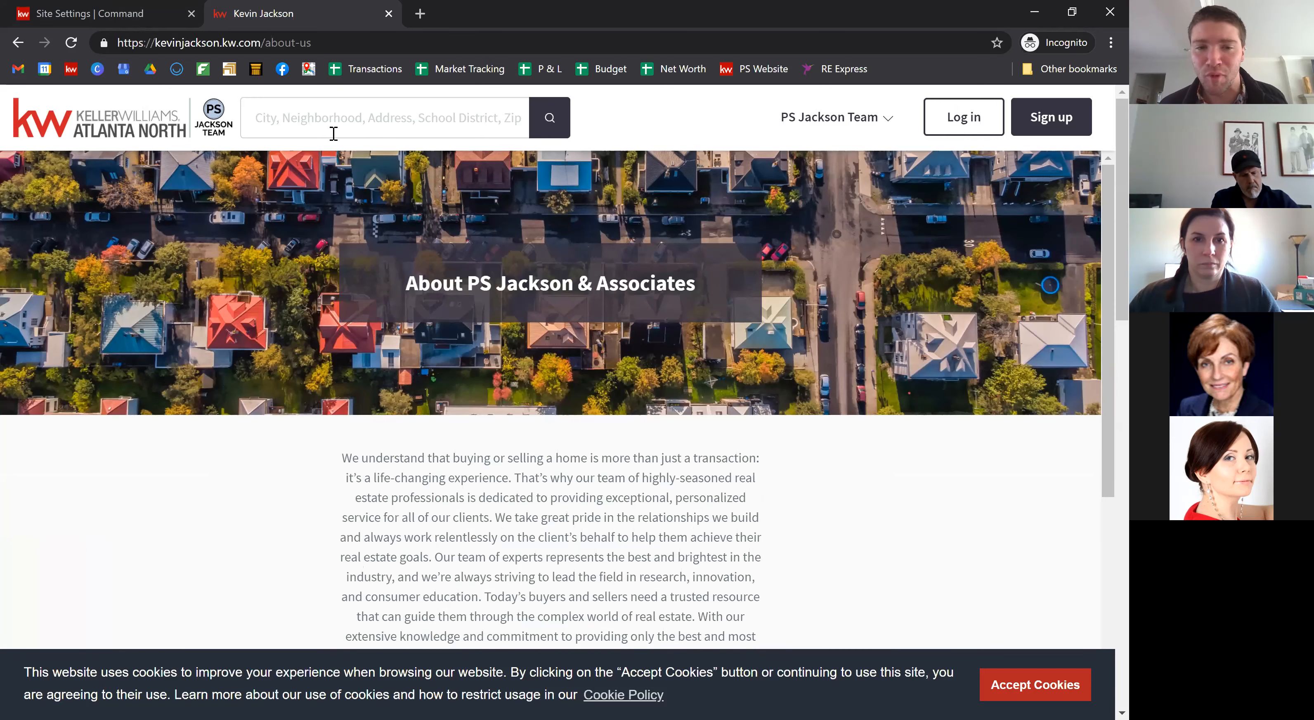
pyautogui.click(1070, 687)
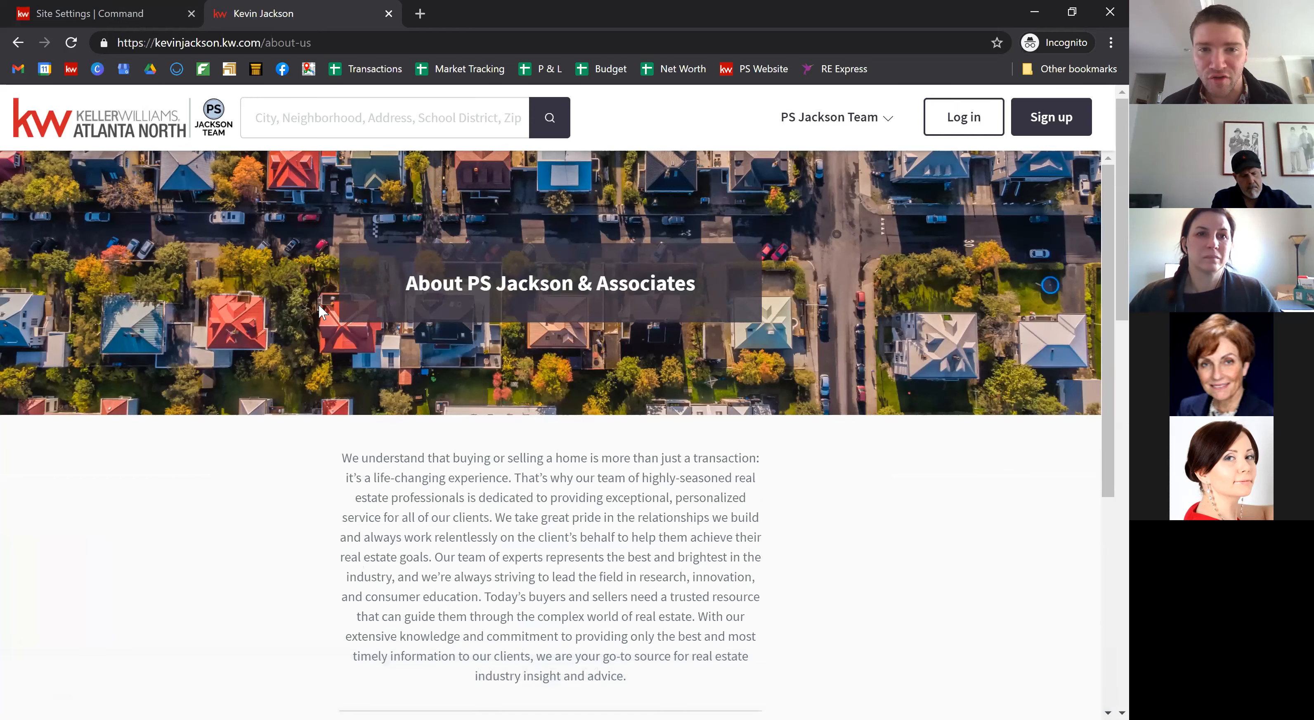
pyautogui.click(103, 14)
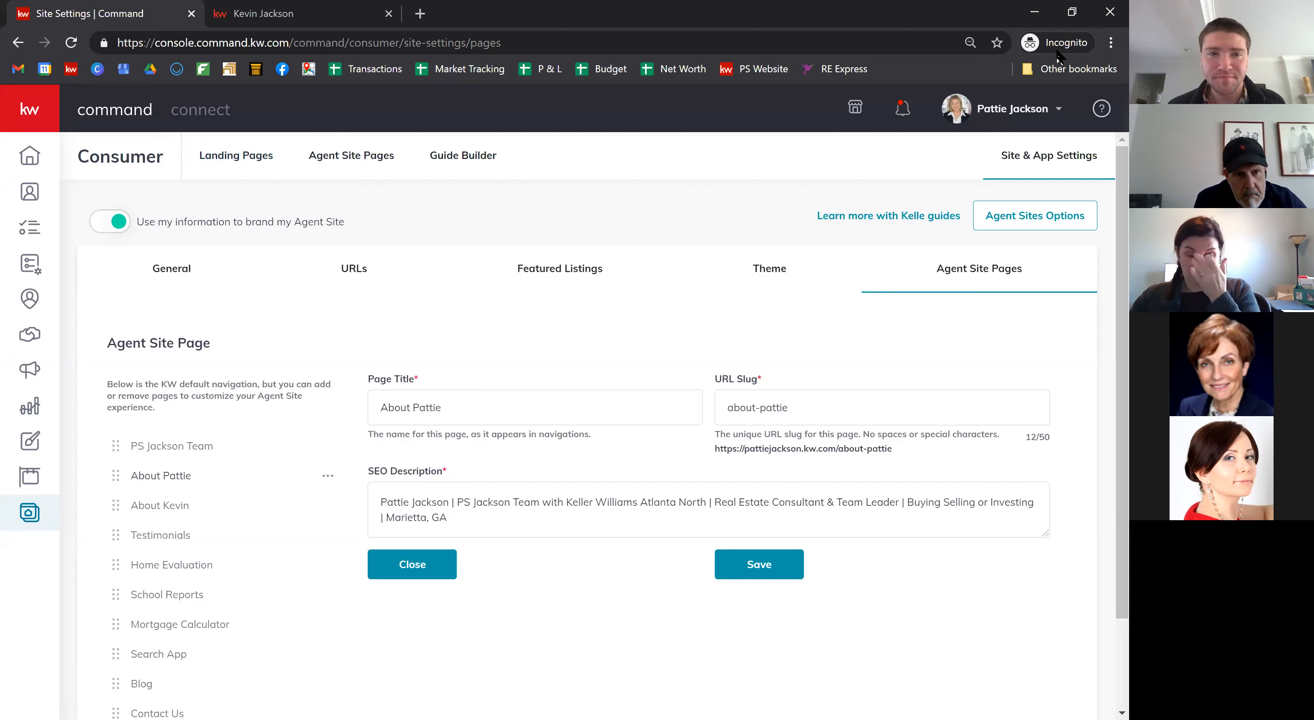
# Step: Create a new page on My Agent Site from the Agent Site Pages list
pyautogui.click(360, 156)
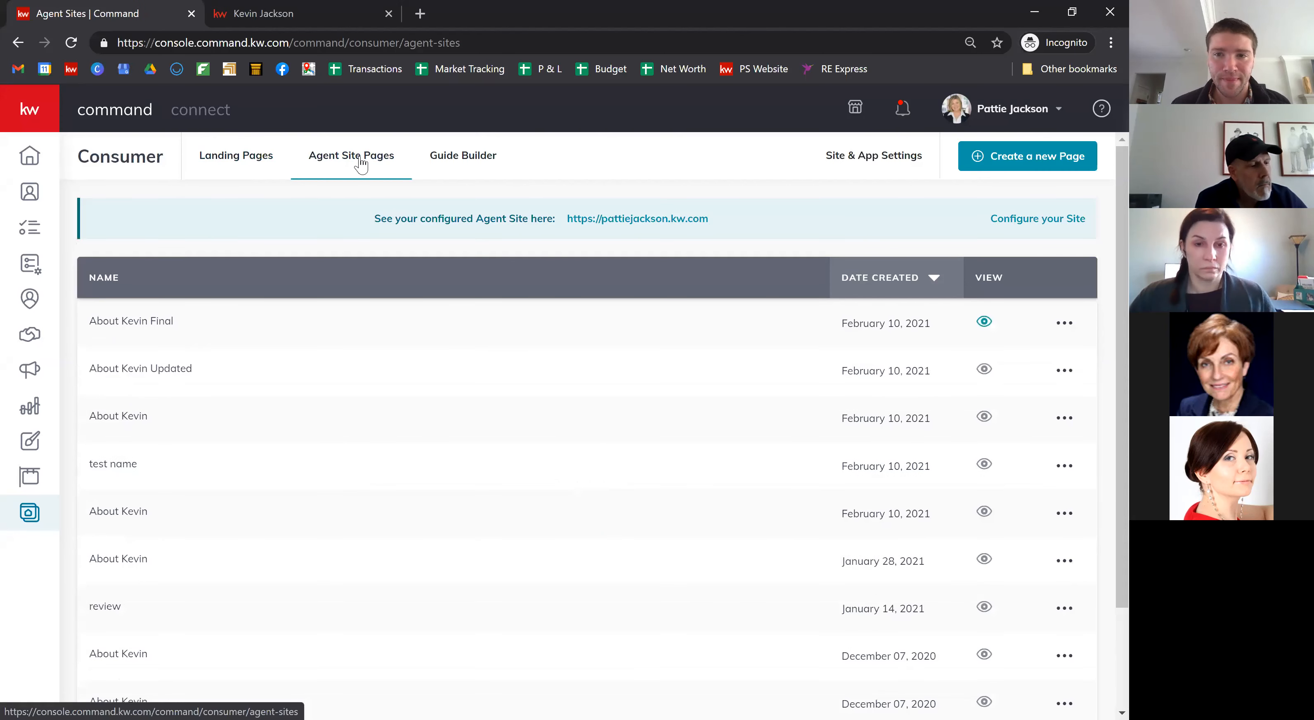
pyautogui.click(1025, 166)
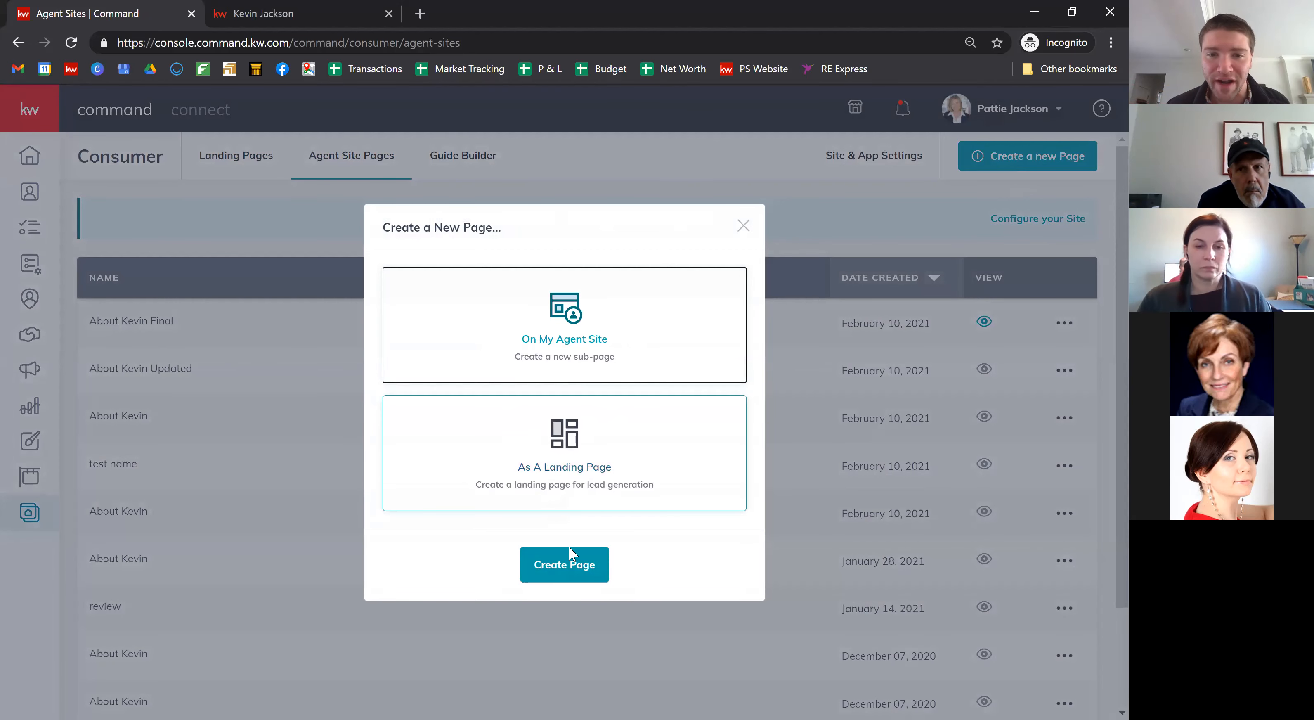
pyautogui.click(568, 571)
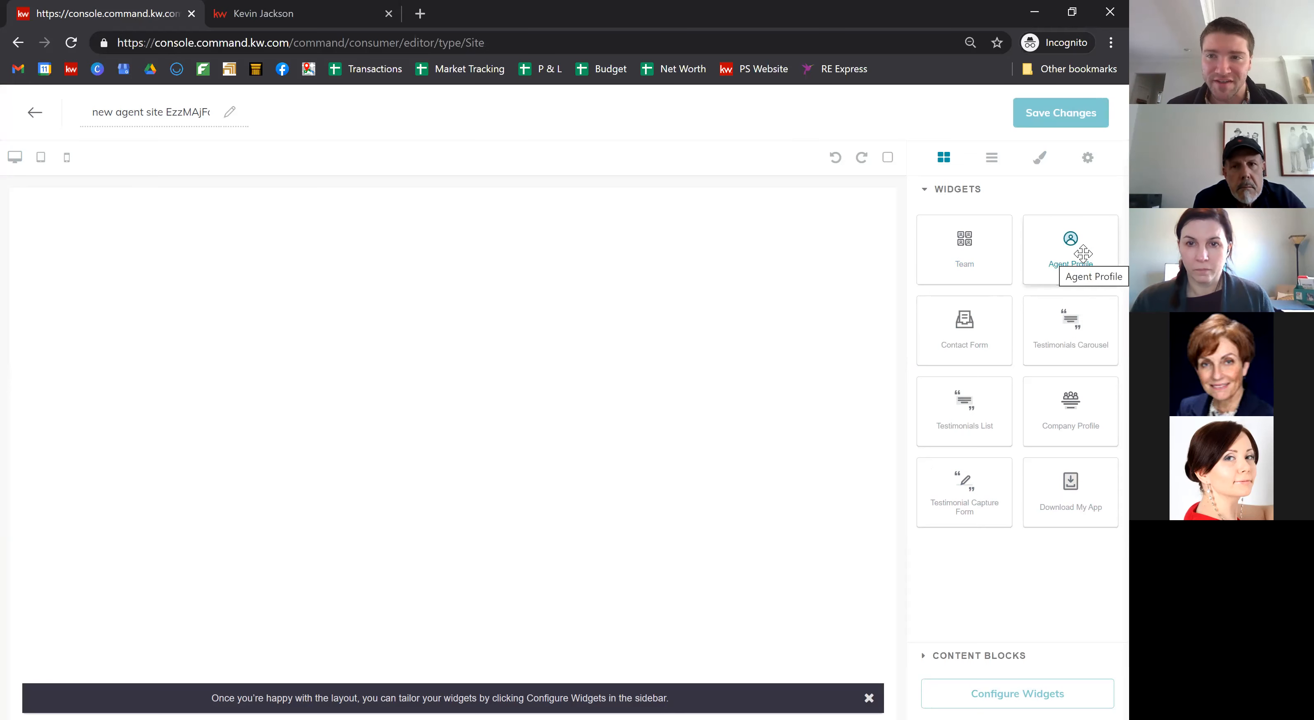
# Step: Replace the placed Agent Profile widget with a Download My App widget on the blank page
pyautogui.moveTo(1082, 253); pyautogui.dragTo(461, 325)
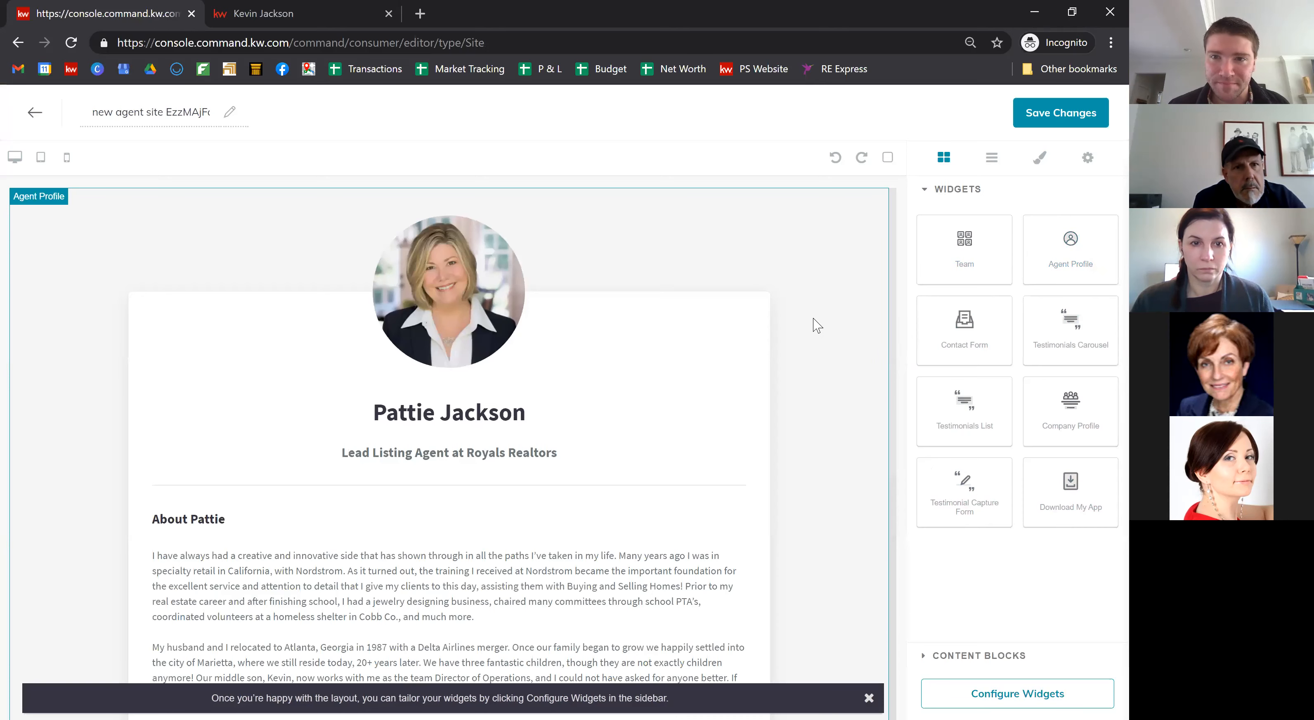
pyautogui.click(883, 207)
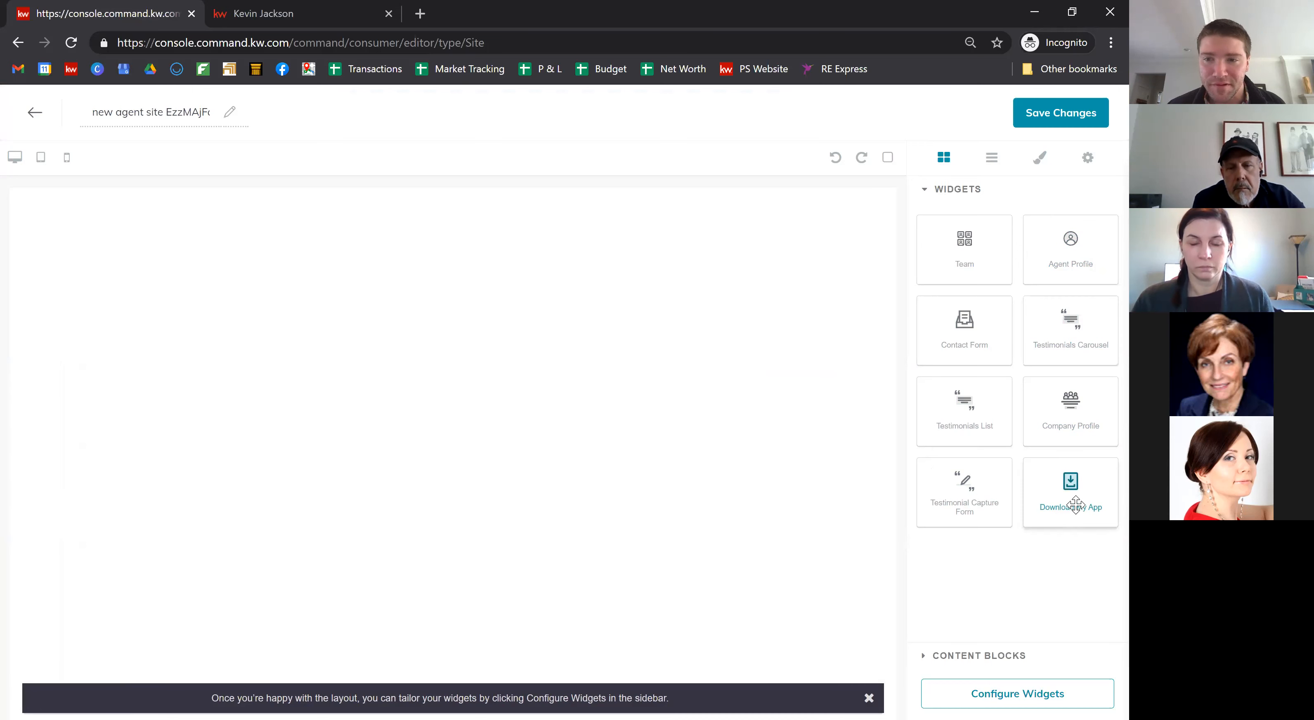
pyautogui.moveTo(1074, 504); pyautogui.dragTo(623, 337)
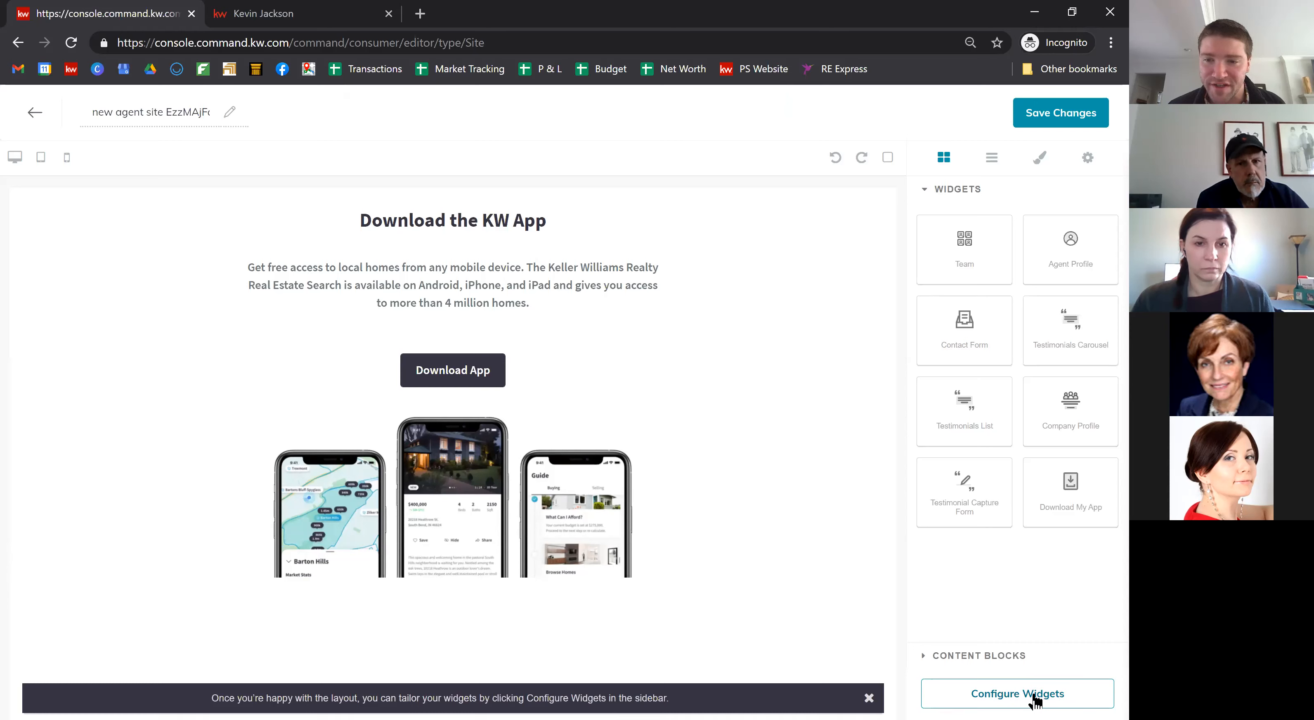
# Step: Rename the page to 'App DOwnload', apply the widget settings, and save the page
pyautogui.click(1039, 700)
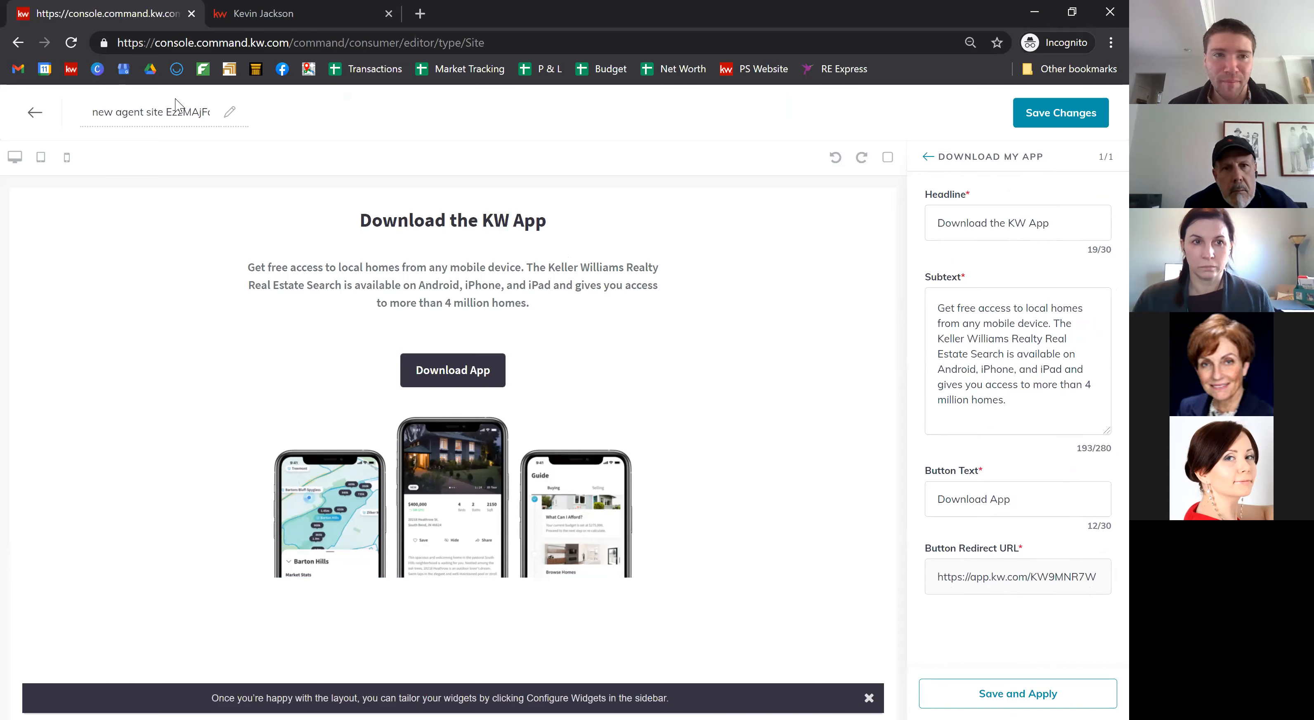
pyautogui.tripleClick(145, 113)
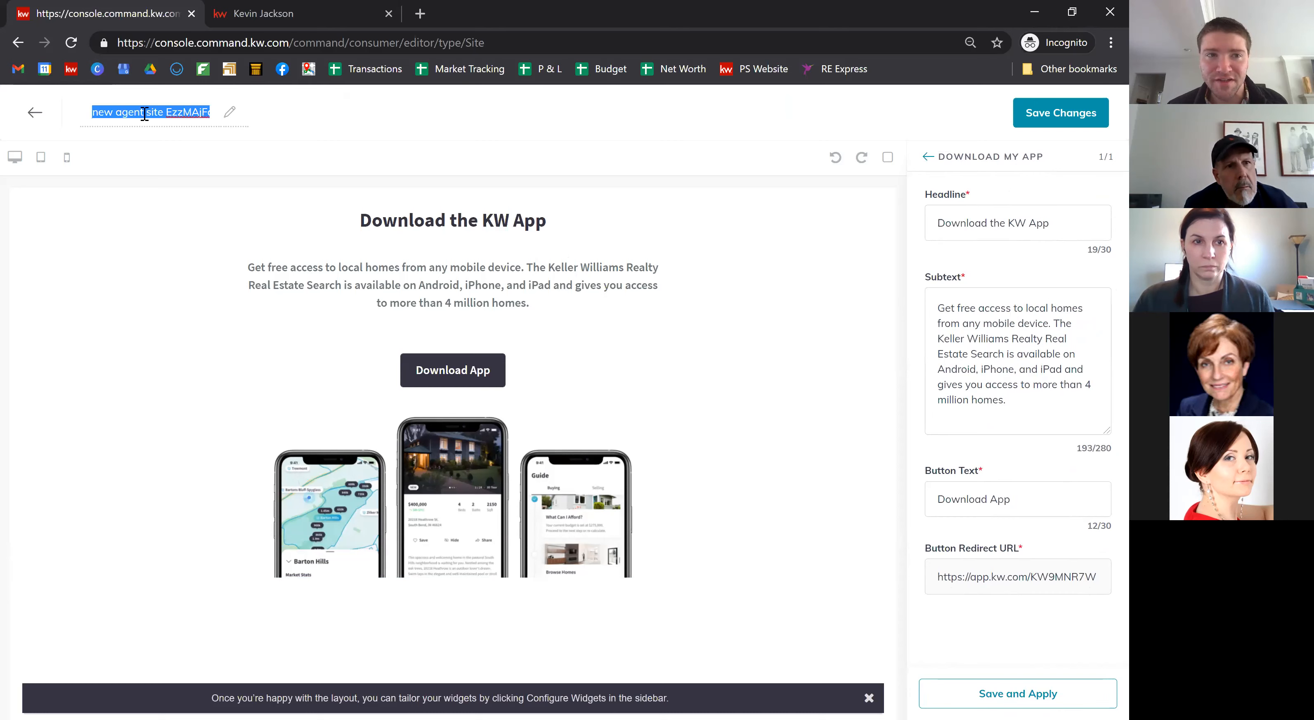
pyautogui.write('App DOwnload')
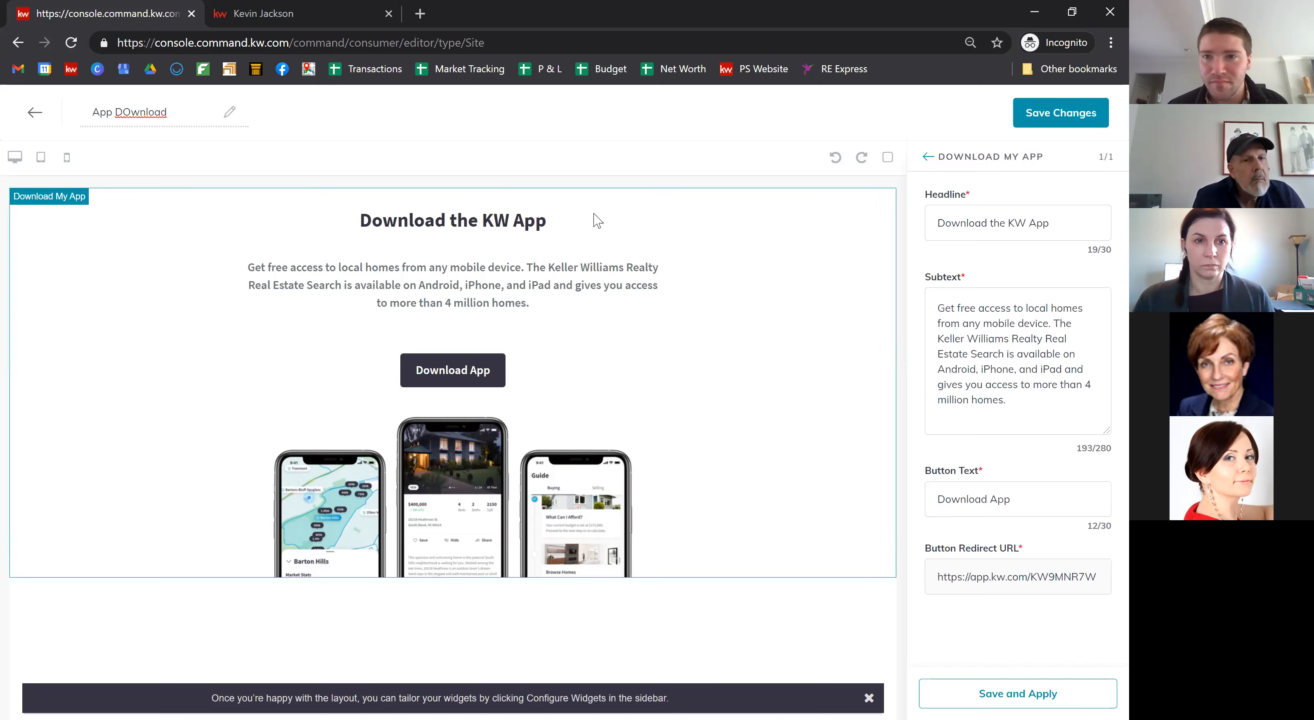
pyautogui.click(1025, 694)
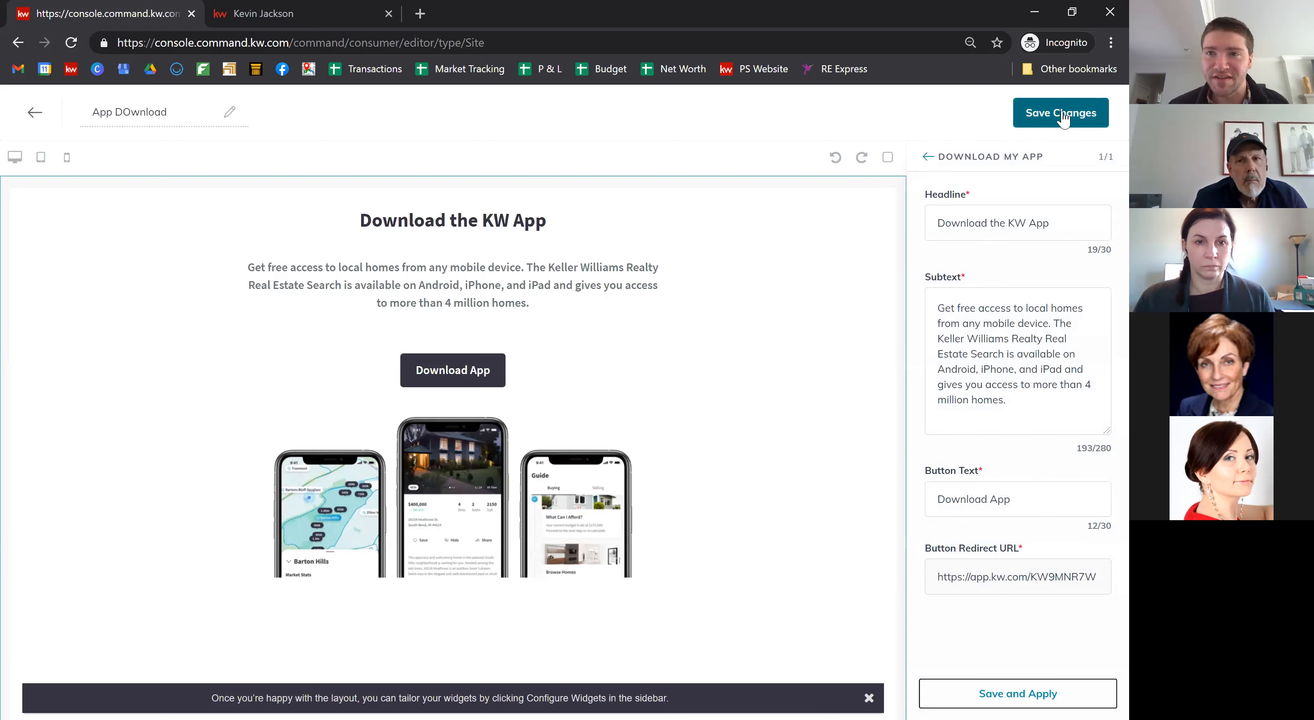
pyautogui.click(1062, 118)
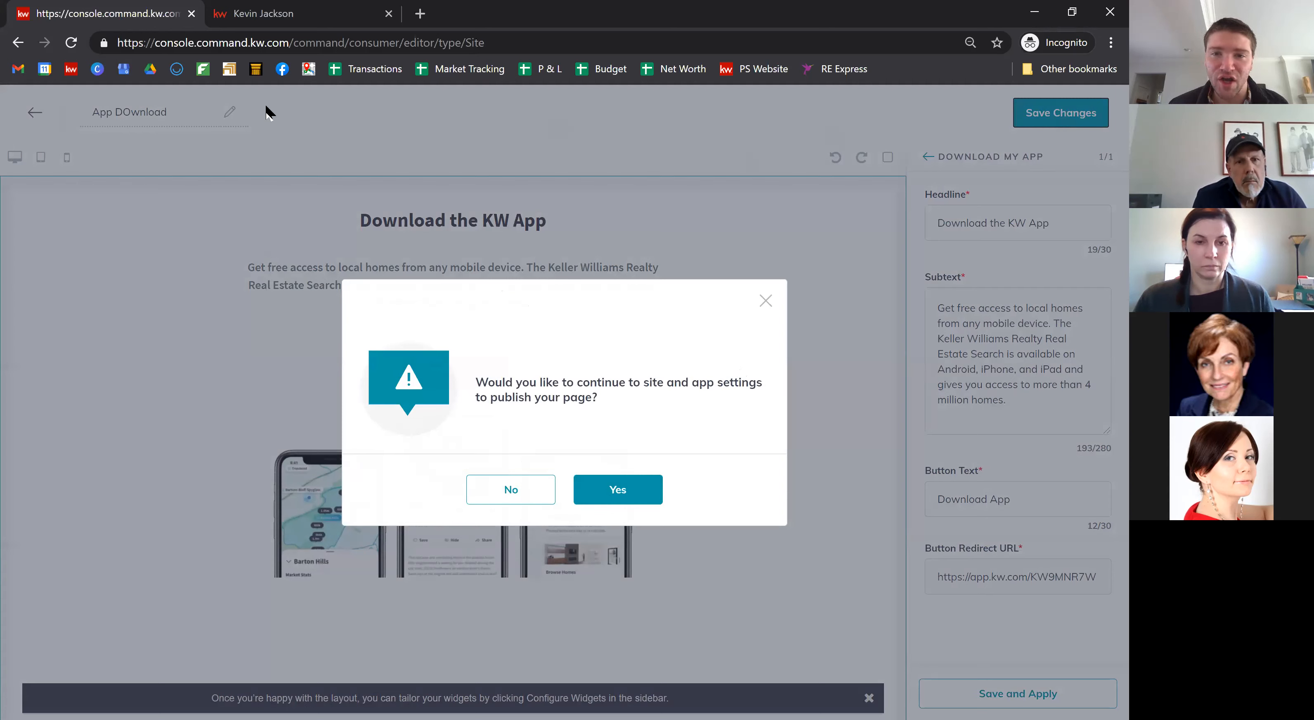
# Step: Continue to site and app settings and add a new page to the agent site navigation
pyautogui.click(627, 493)
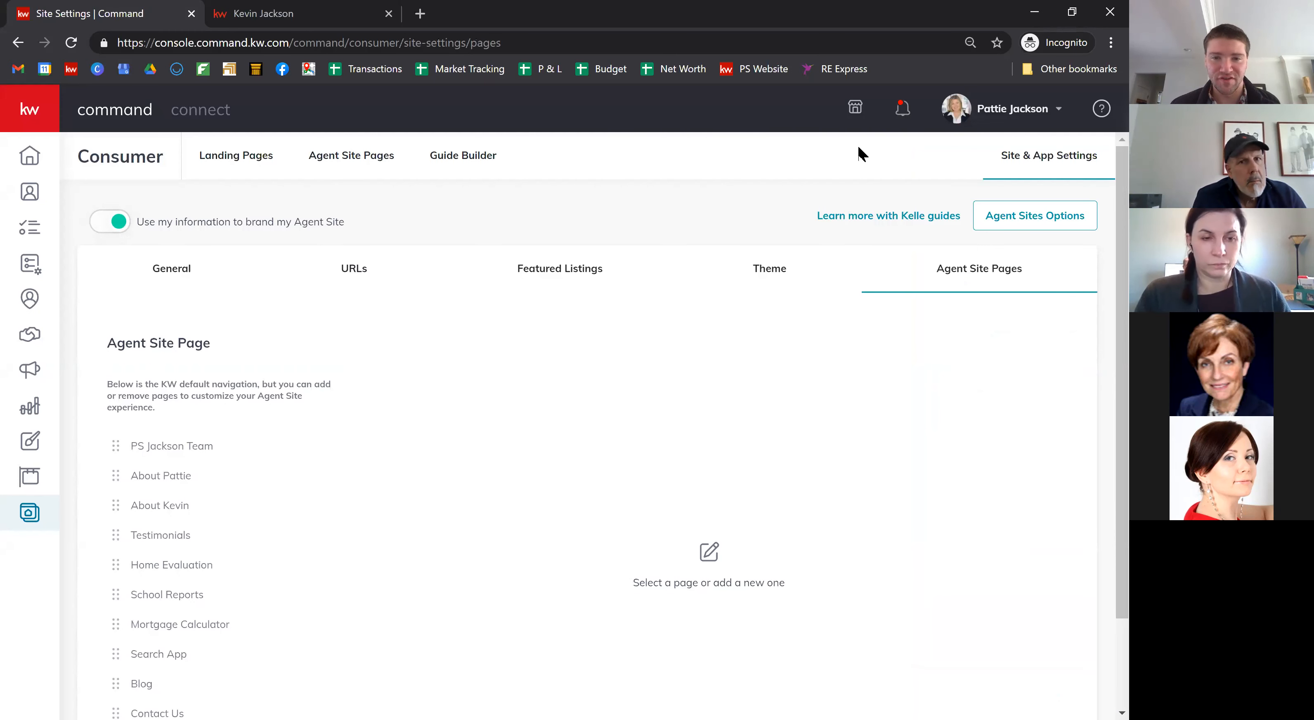
pyautogui.scroll(-2, 380, 449)
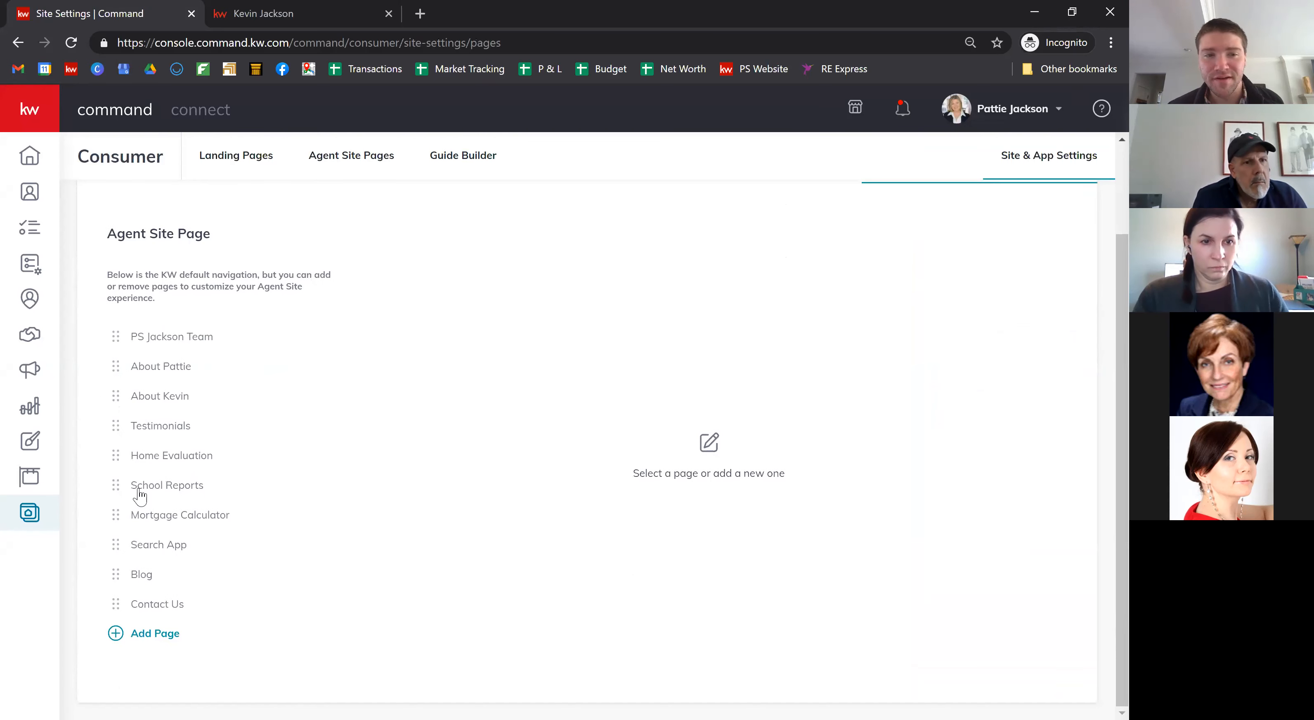
pyautogui.click(155, 643)
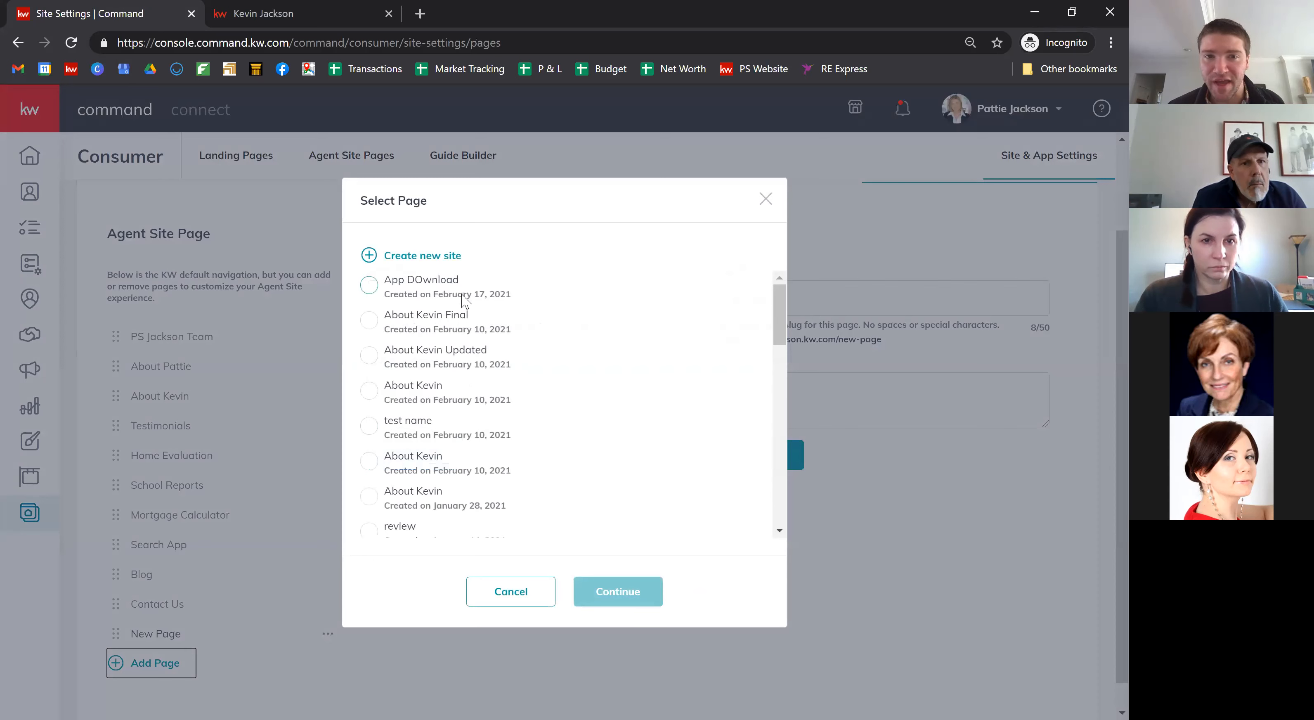
# Step: Choose the App DOwnload page for the new navigation entry and continue
pyautogui.click(370, 289)
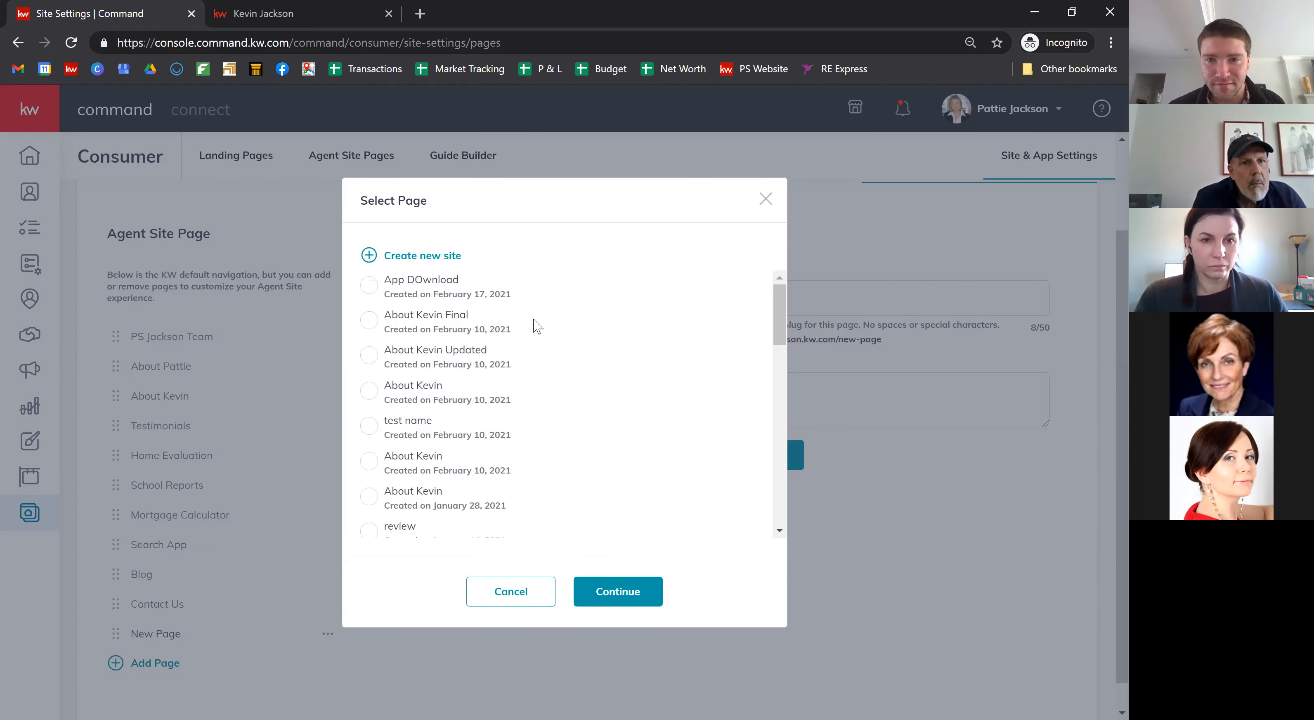
pyautogui.click(372, 286)
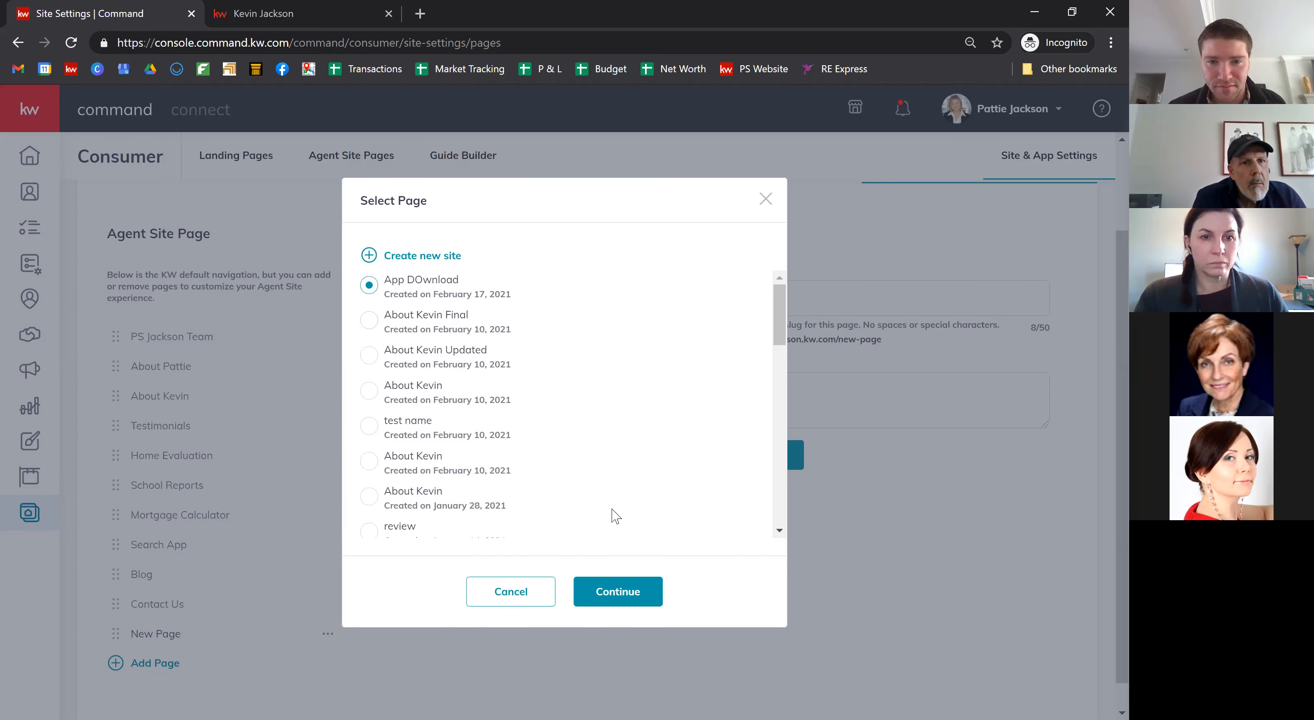
pyautogui.click(627, 592)
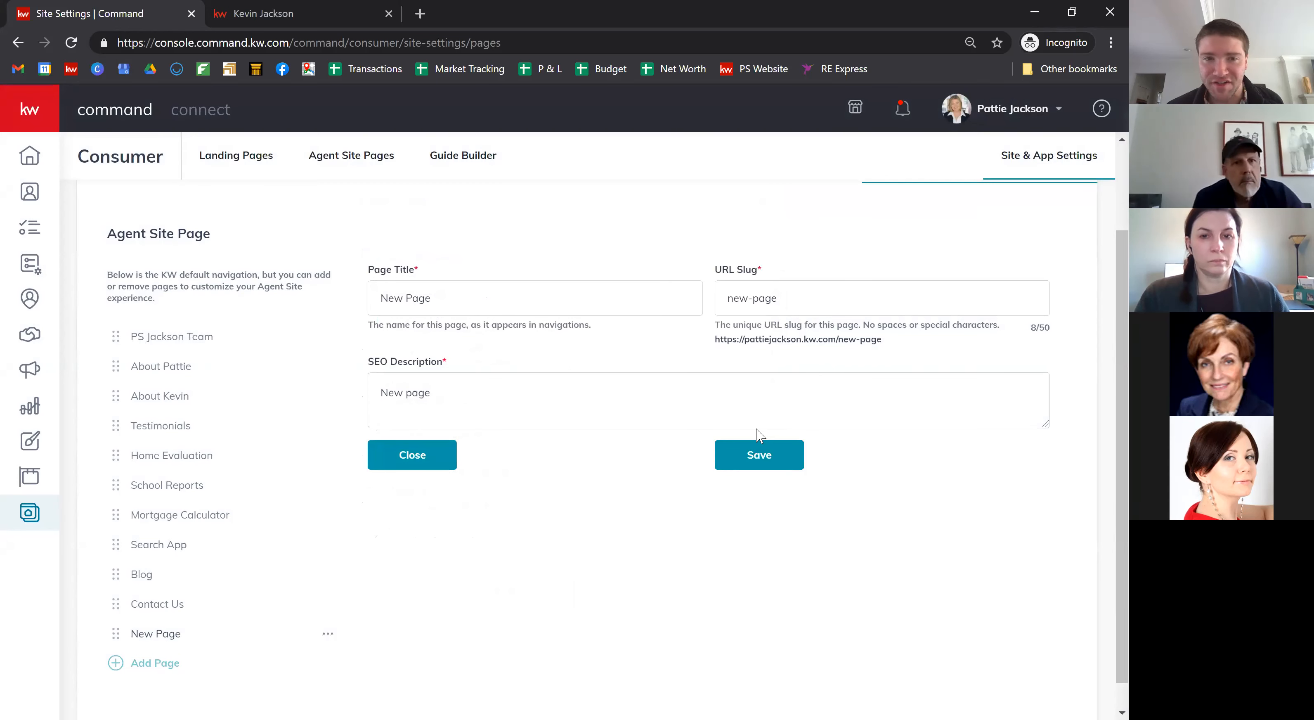
# Step: Title the entry 'Search App' with URL slug 'app' and save it
pyautogui.tripleClick(456, 299)
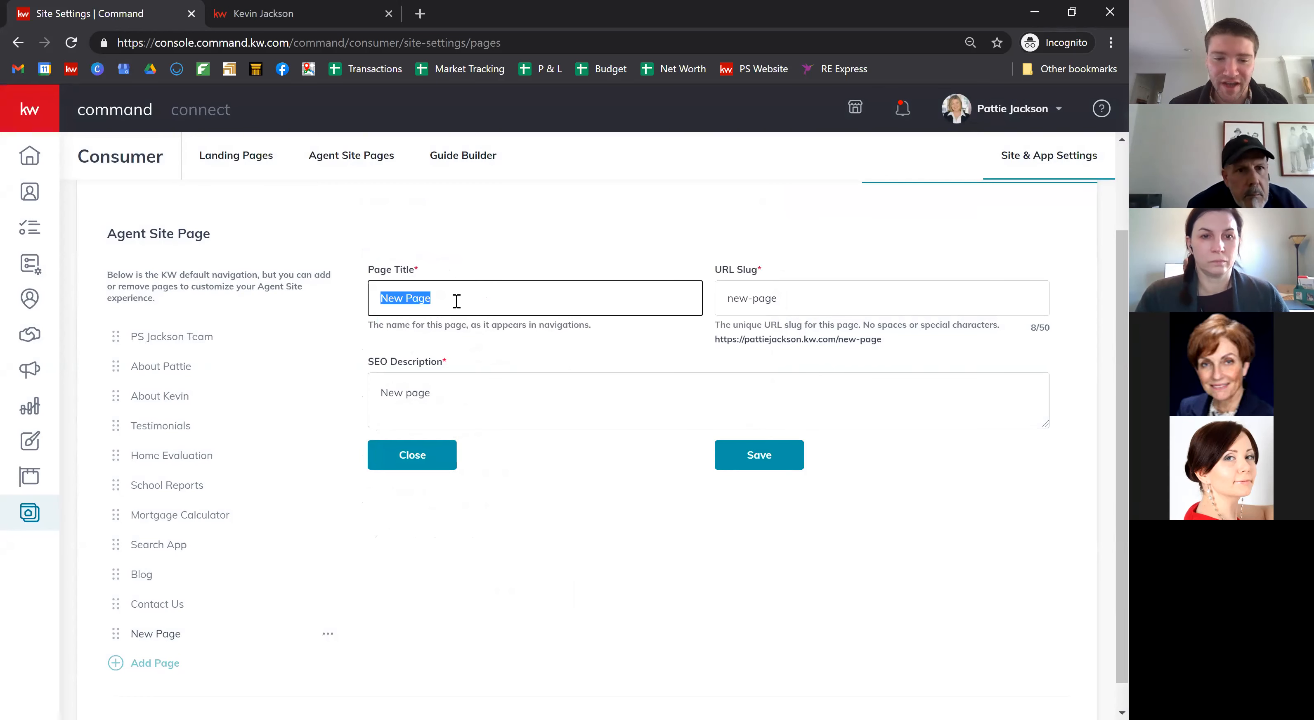
pyautogui.write('Ap')
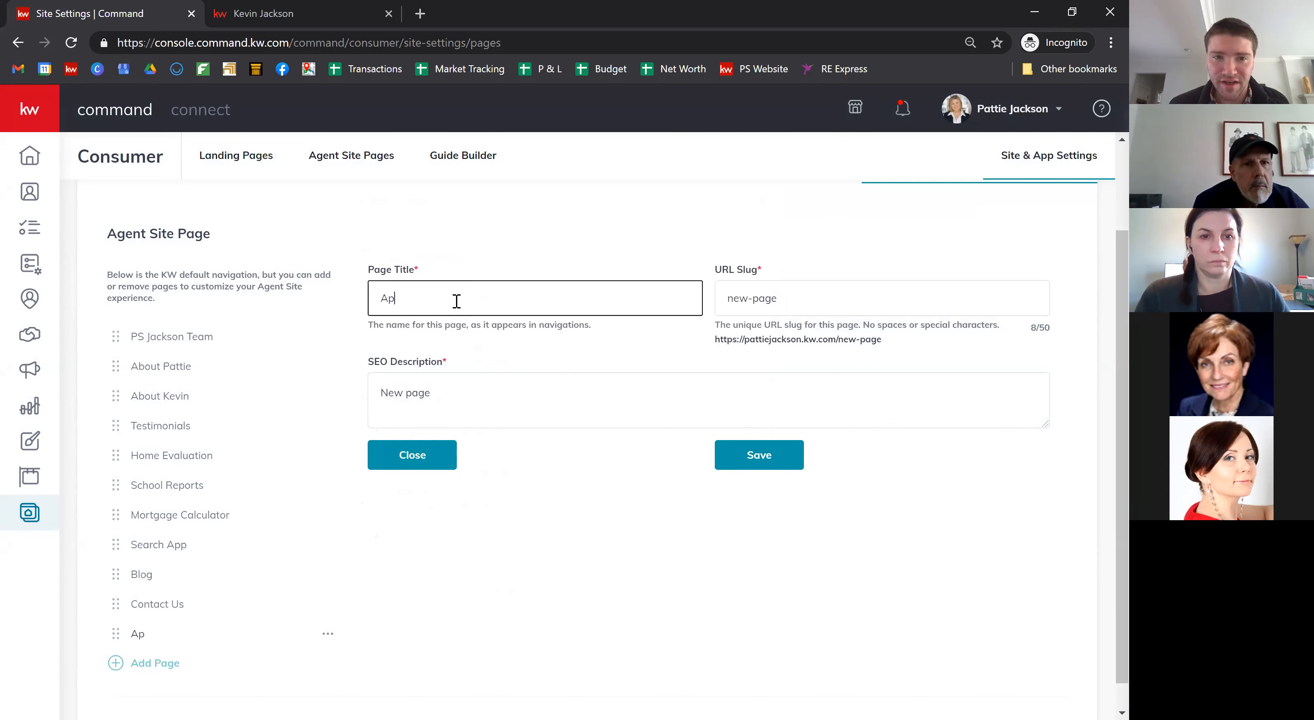
pyautogui.write('Search AP')
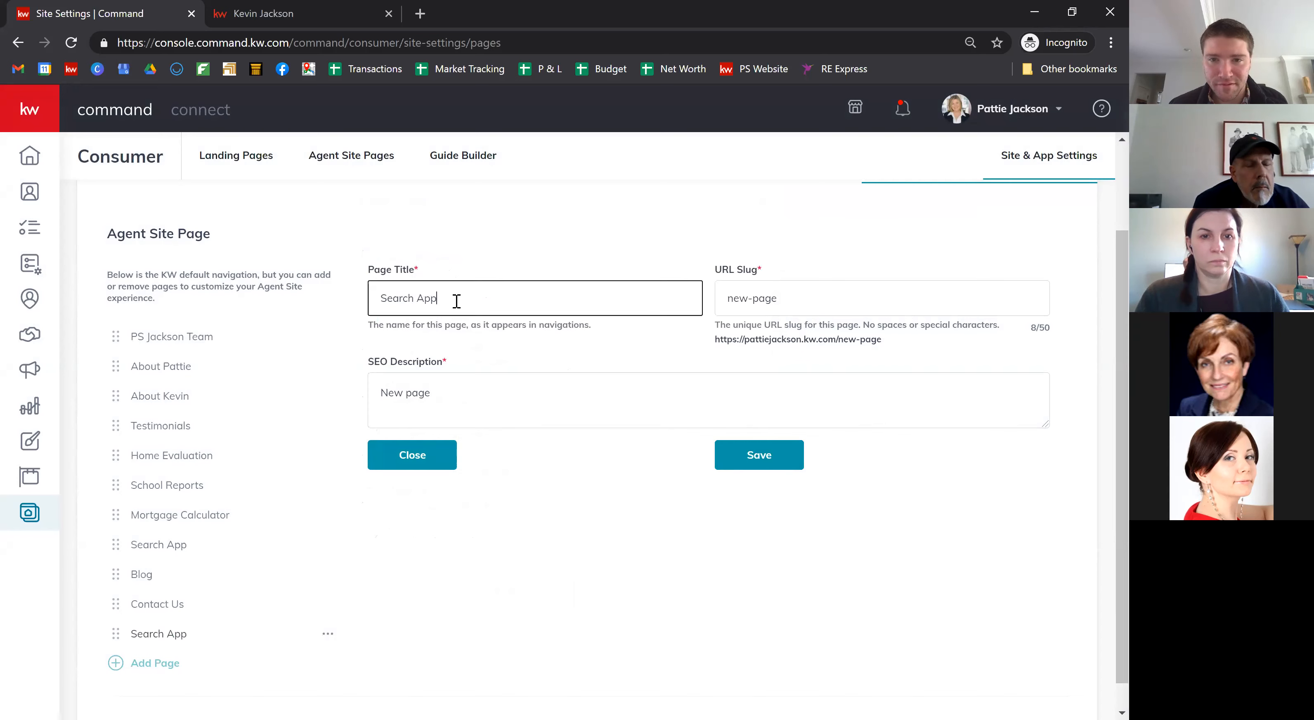
pyautogui.tripleClick(822, 298)
pyautogui.press('BackSpace')
pyautogui.write('app')
pyautogui.click(742, 352)
pyautogui.click(521, 385)
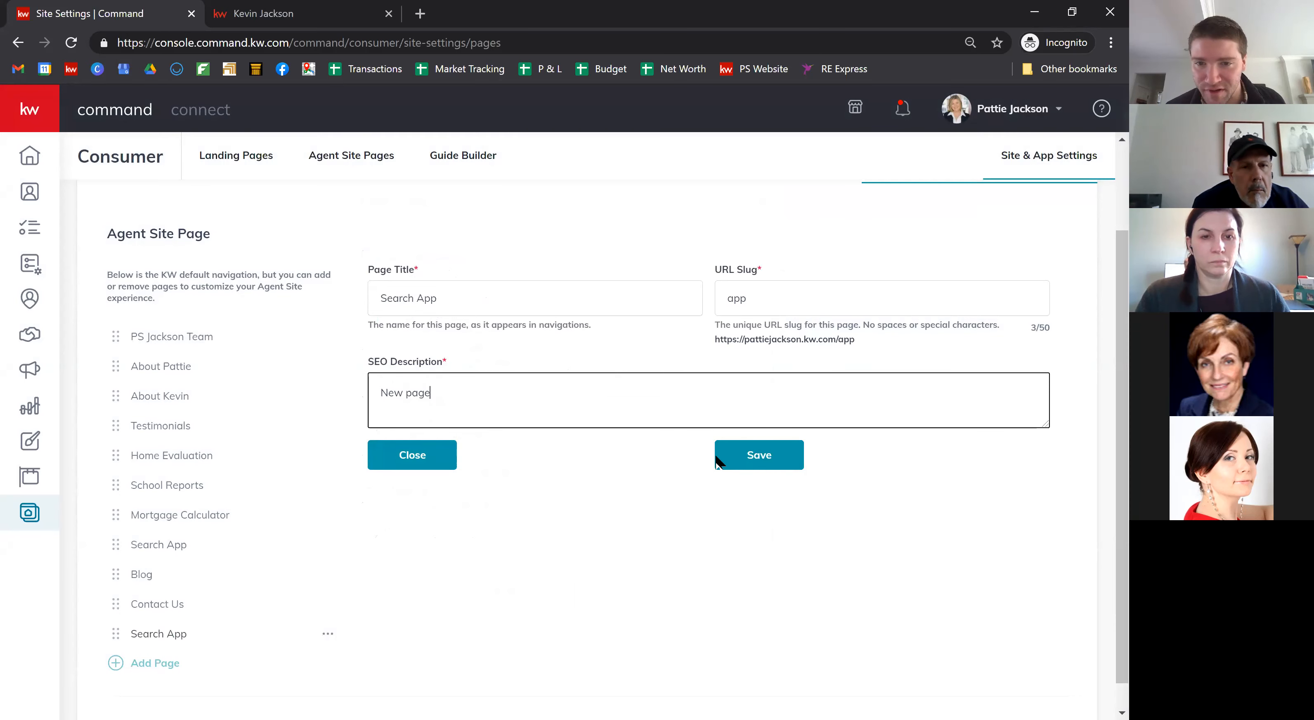
pyautogui.click(765, 461)
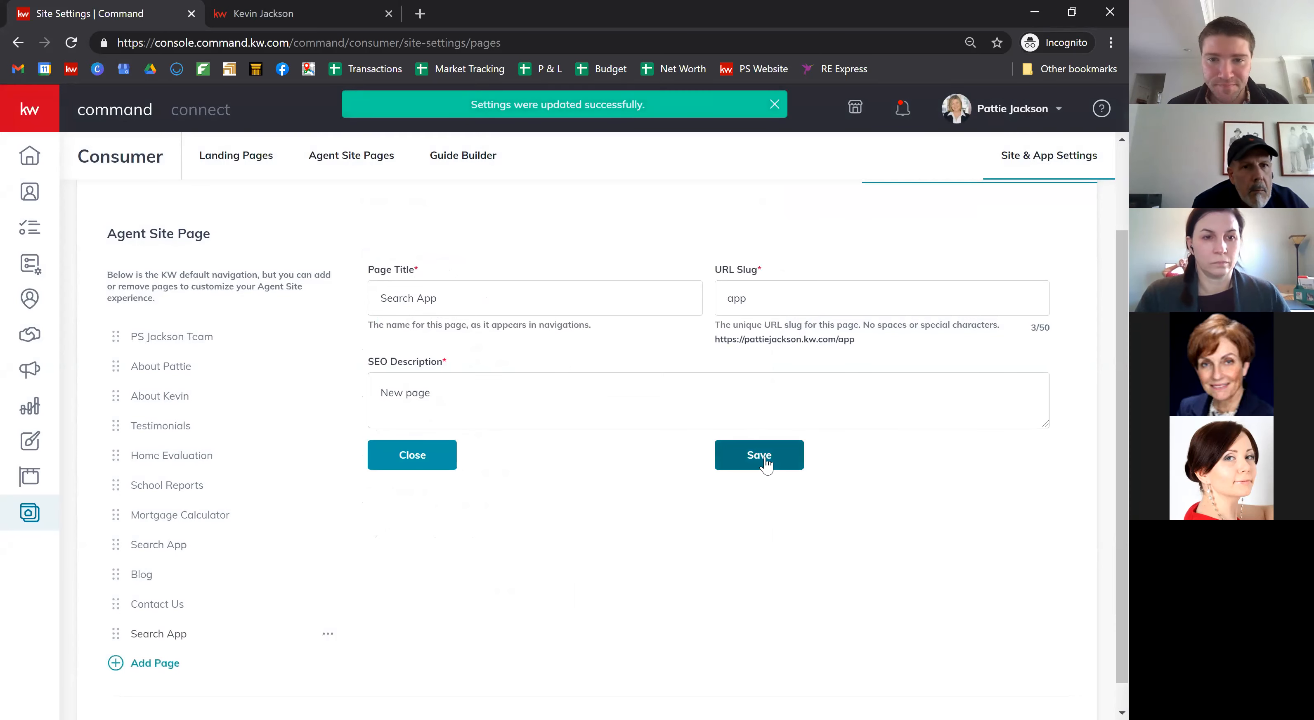
pyautogui.click(420, 14)
# Step: Load the pattiejackson.kw.com agent website in the incognito tab
pyautogui.write('psjackson')
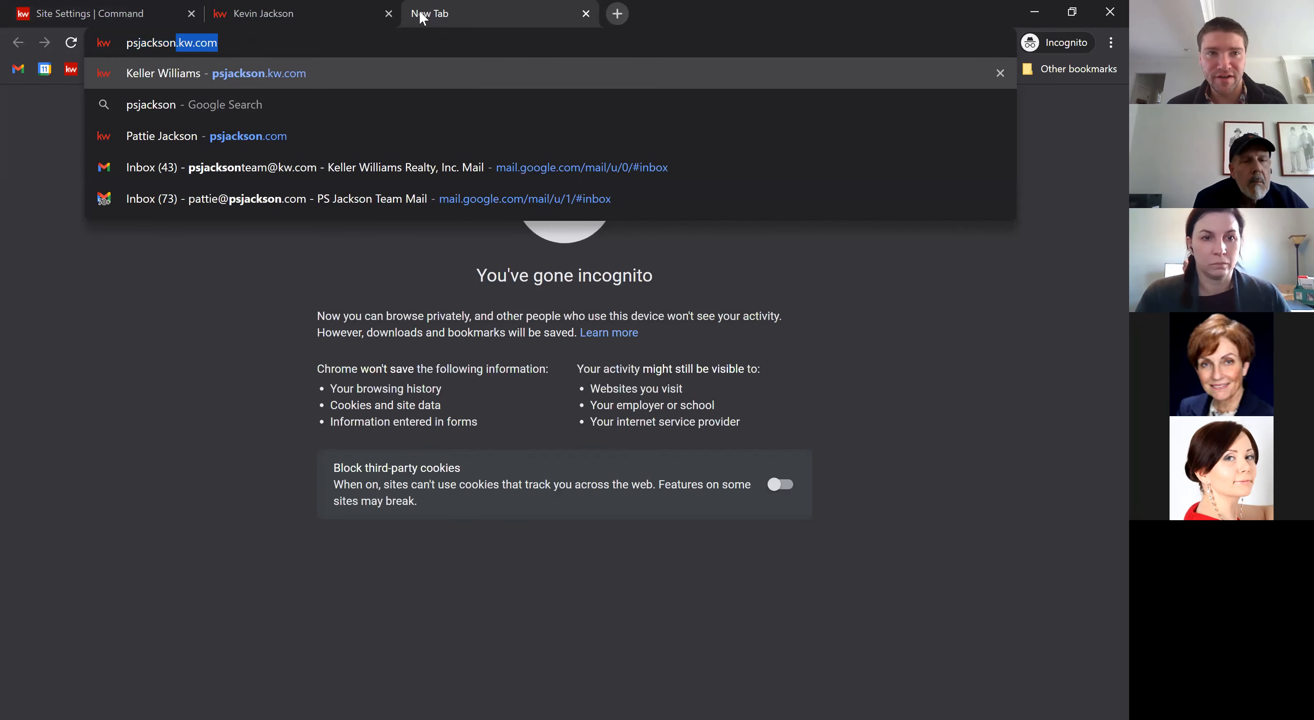
pyautogui.press('Return')
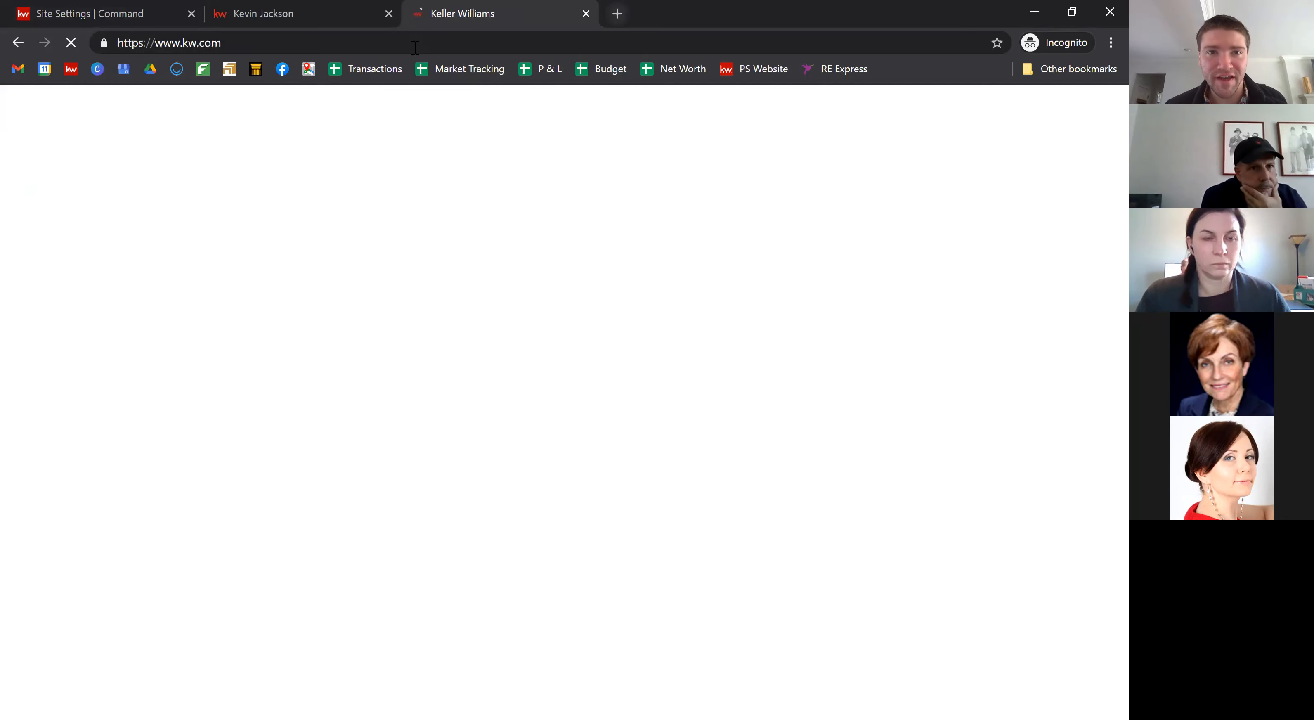
pyautogui.click(415, 47)
pyautogui.write('ps://pattiejackson.kw.')
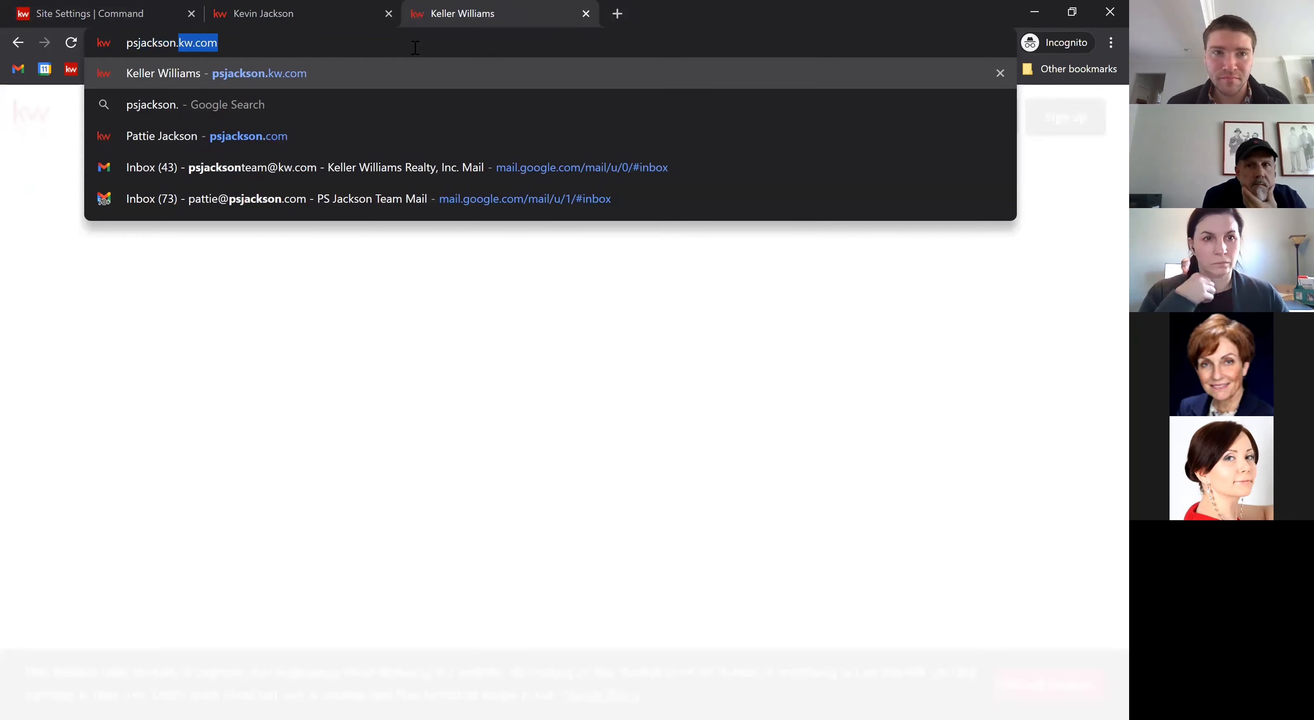
pyautogui.write('com')
pyautogui.press('Return')
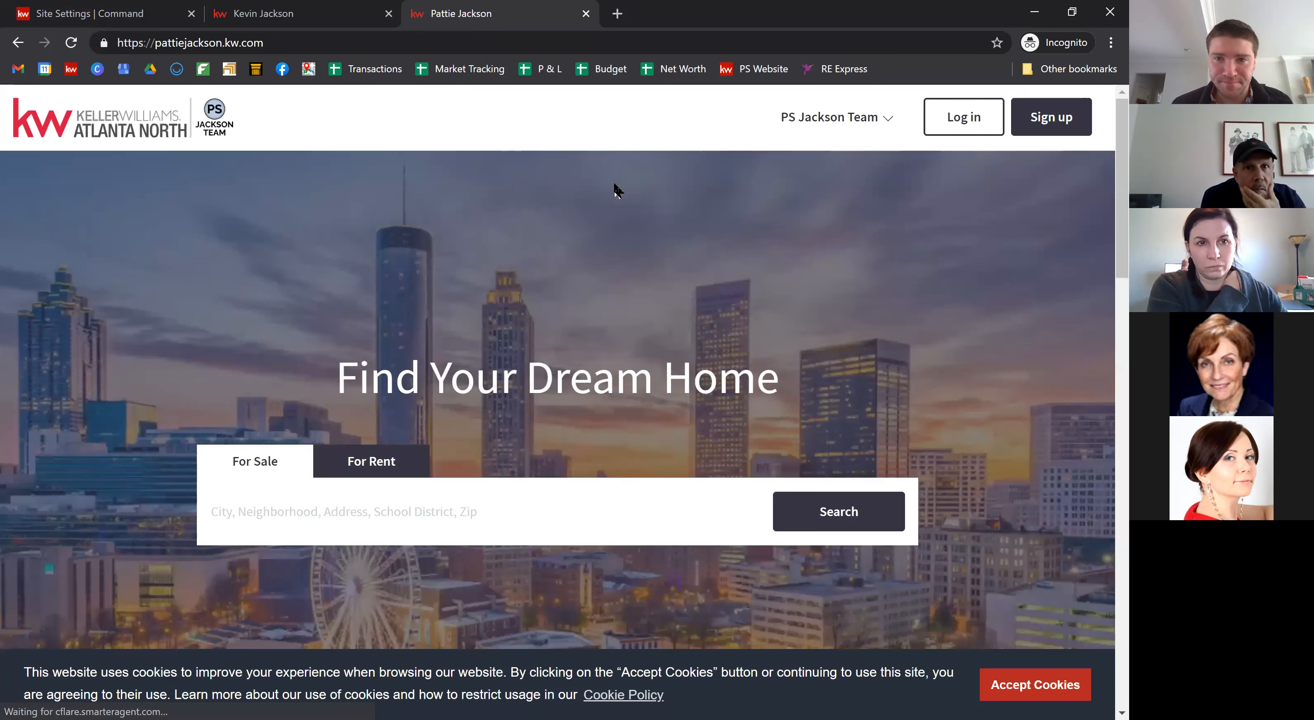
# Step: Open Search App from the site navigation, follow its app download link, and review the page
pyautogui.click(821, 122)
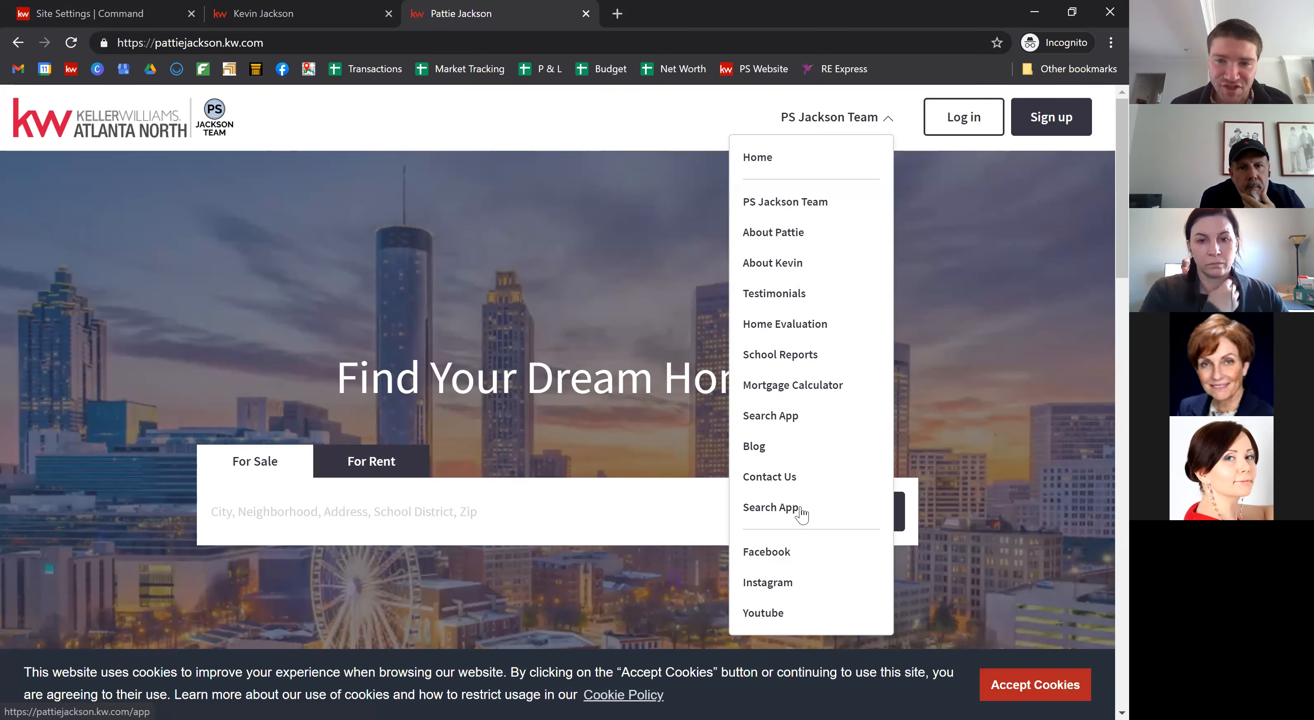
pyautogui.click(785, 508)
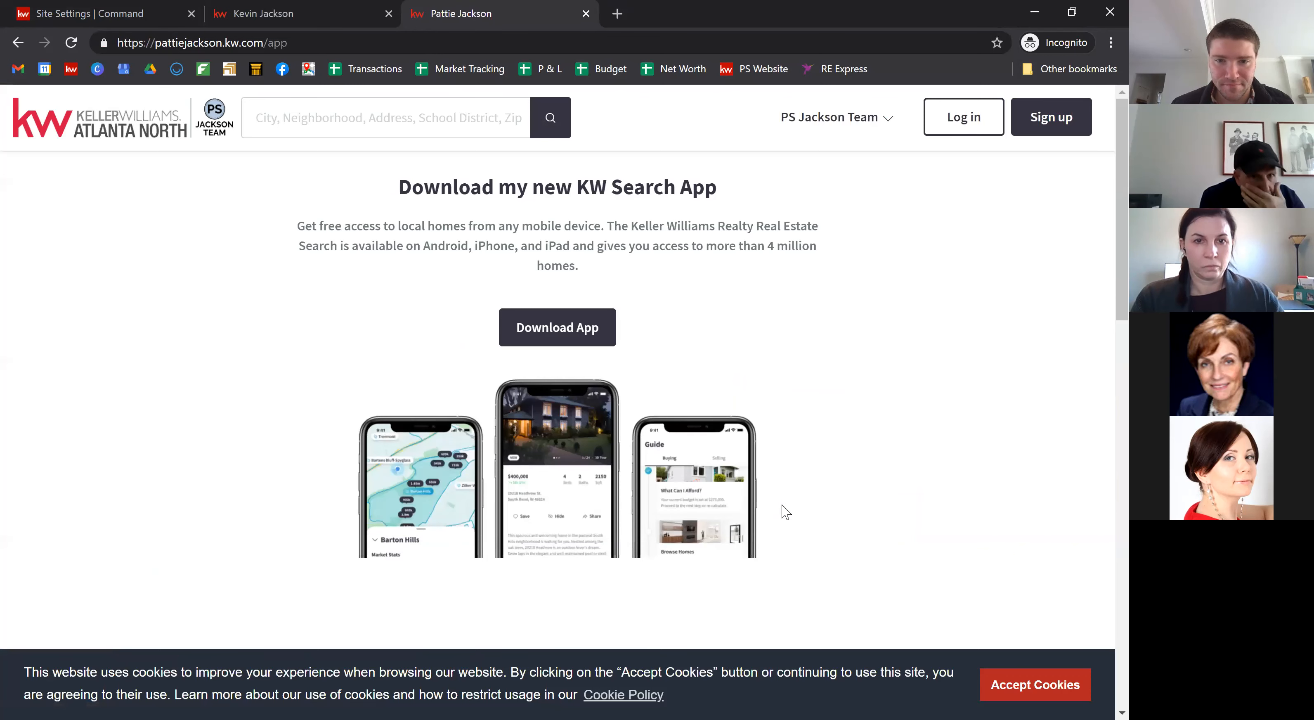
pyautogui.click(559, 328)
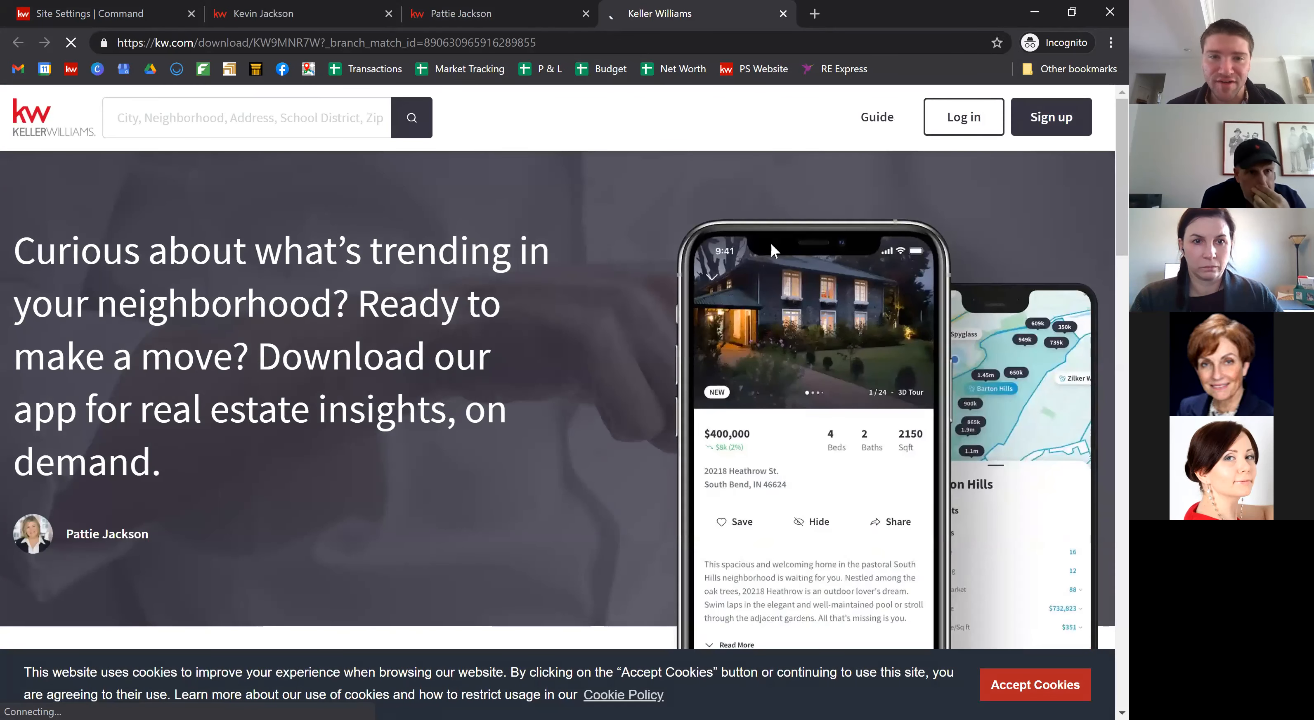
pyautogui.scroll(-4, 770, 242)
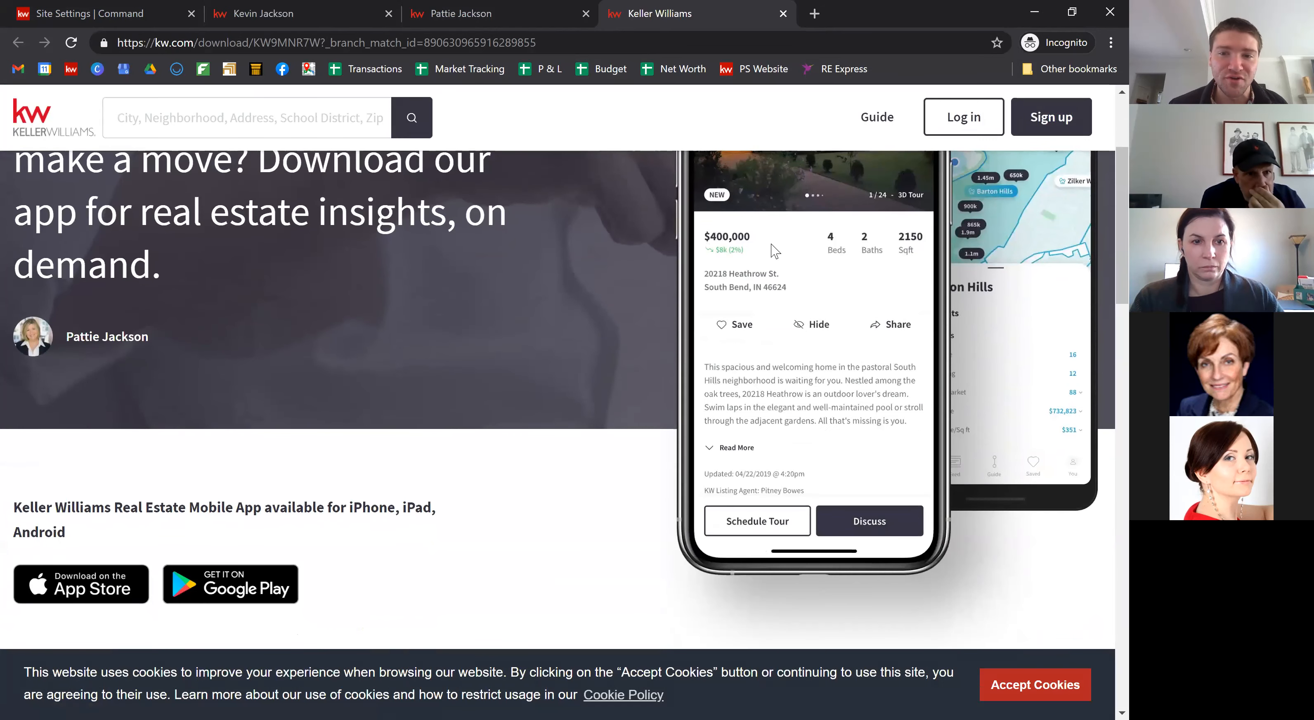
pyautogui.scroll(-8, 775, 250)
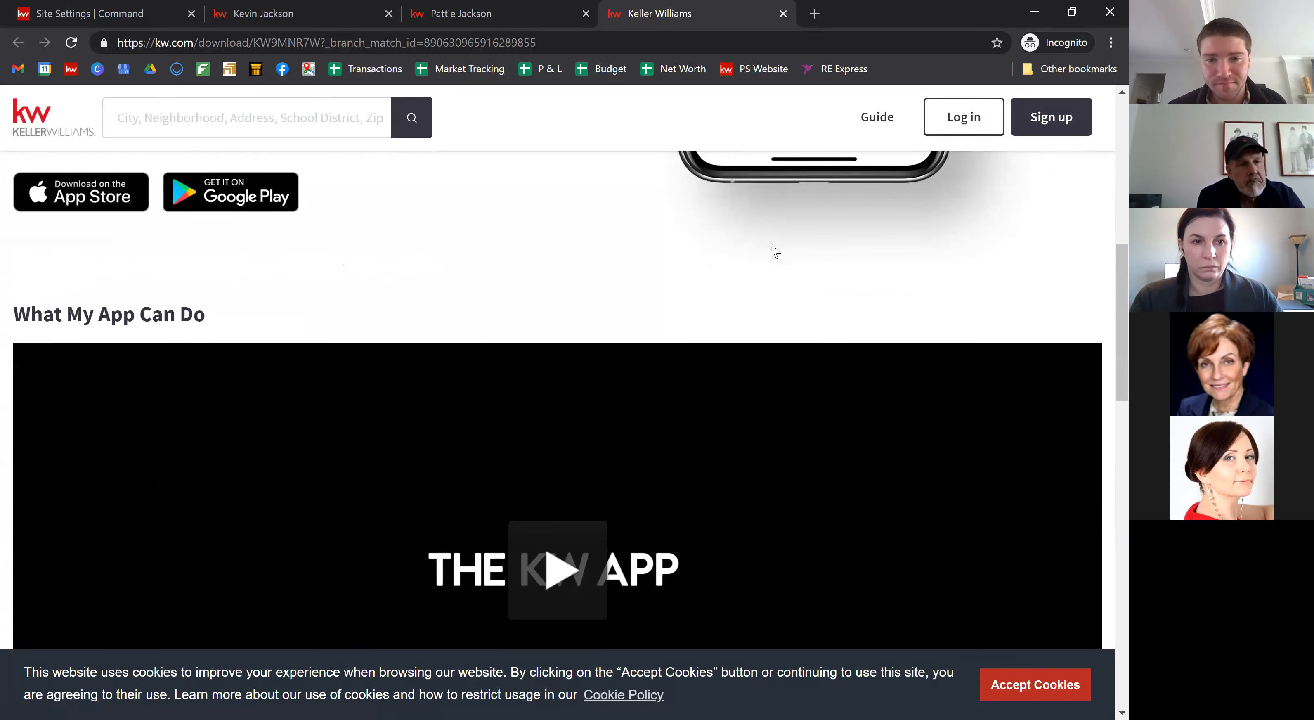
pyautogui.scroll(-4, 771, 245)
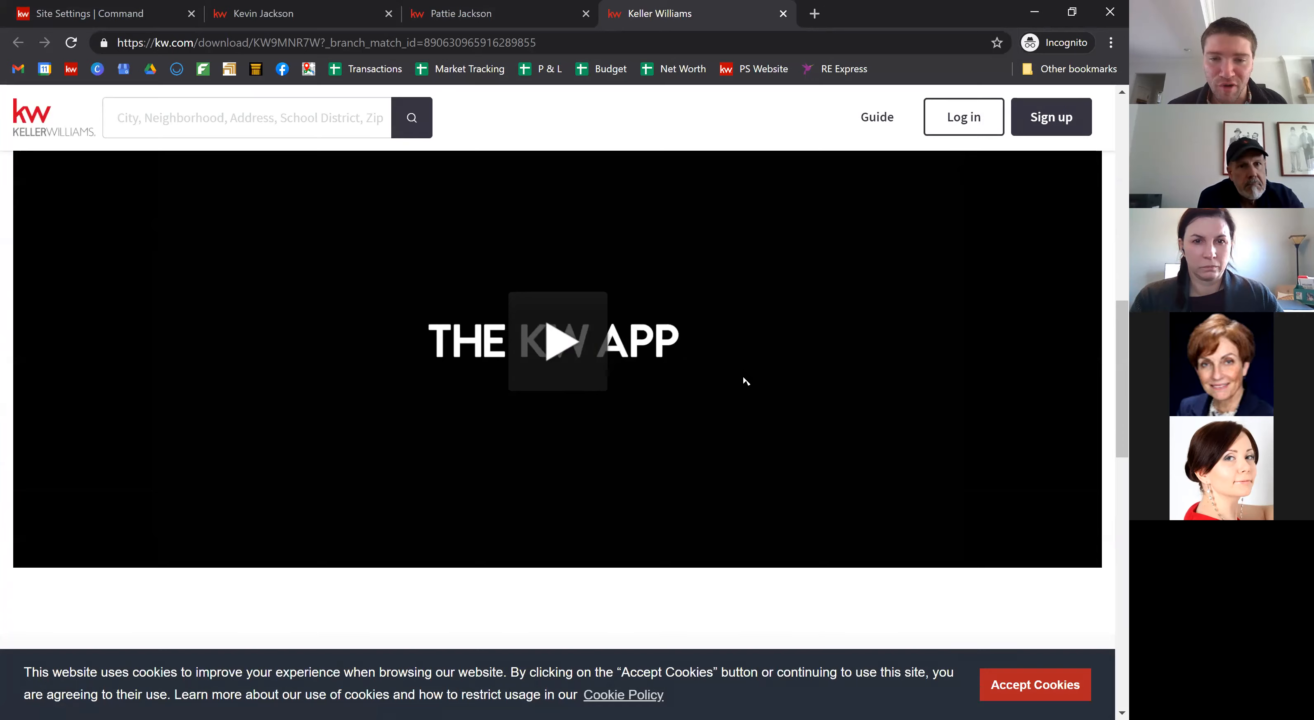
pyautogui.scroll(-14, 742, 373)
pyautogui.scroll(14, 741, 373)
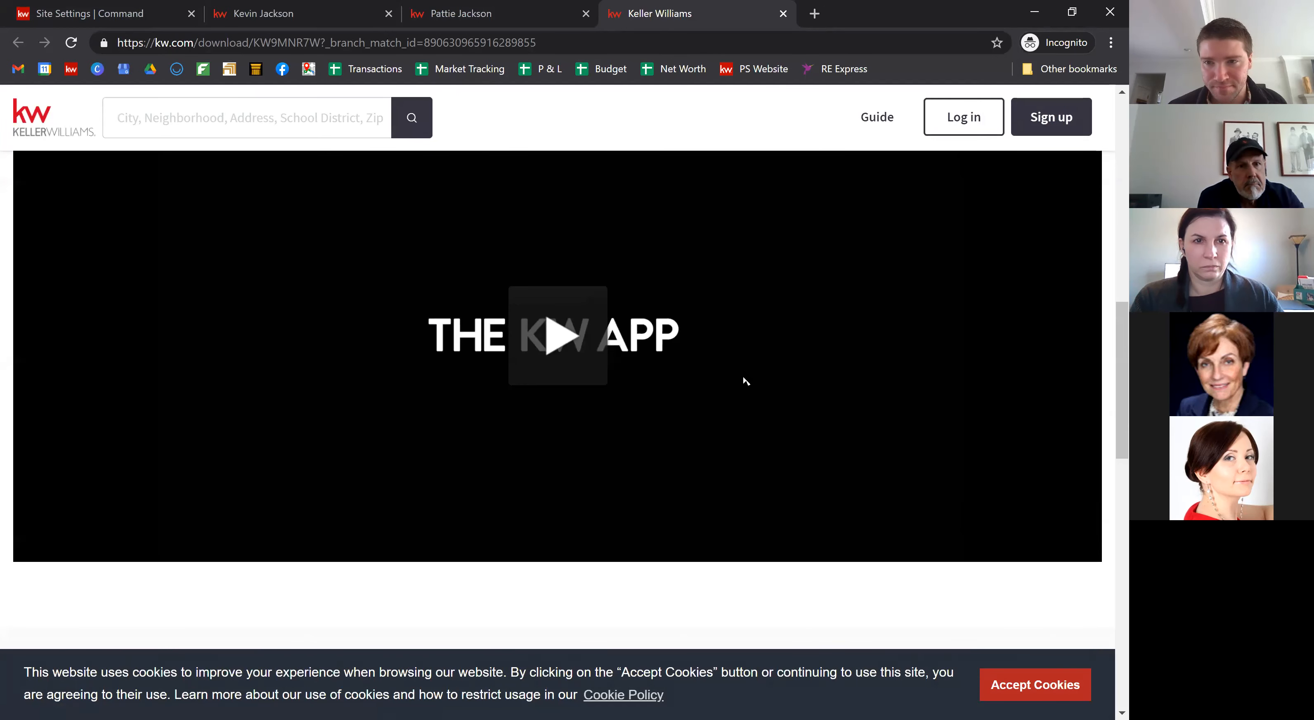
pyautogui.scroll(12, 745, 381)
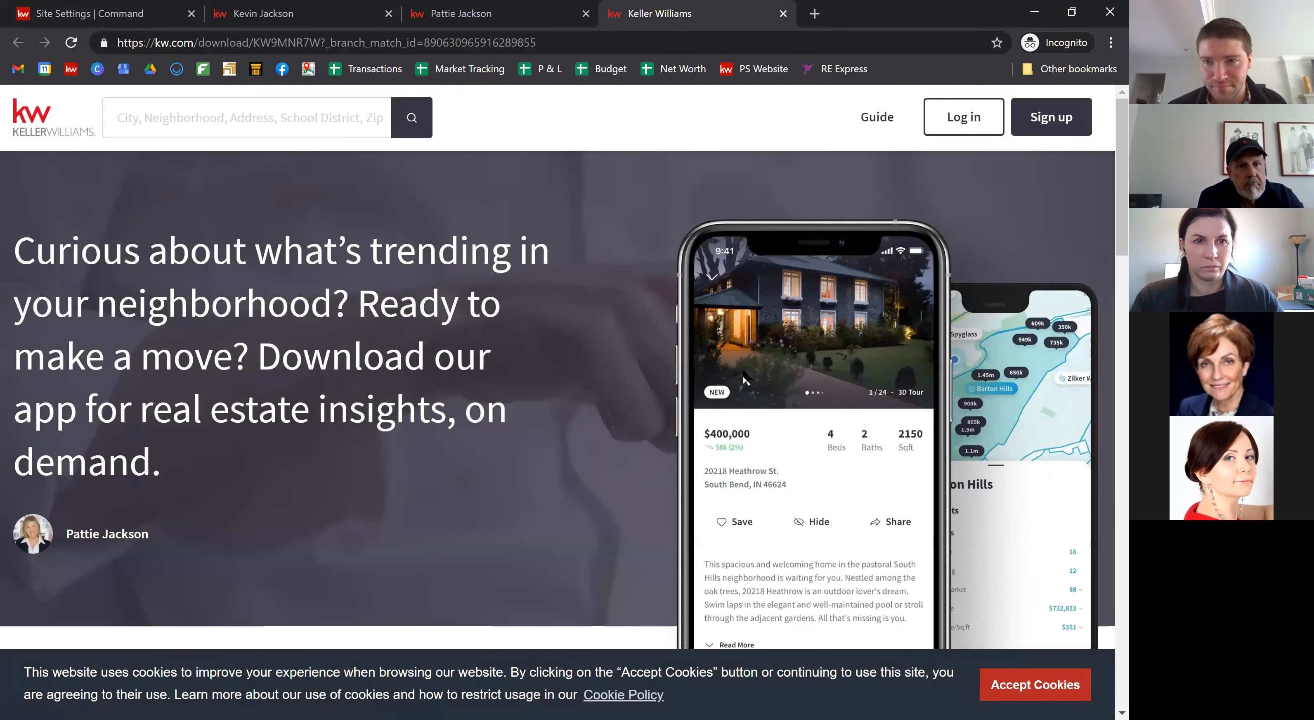
pyautogui.click(136, 17)
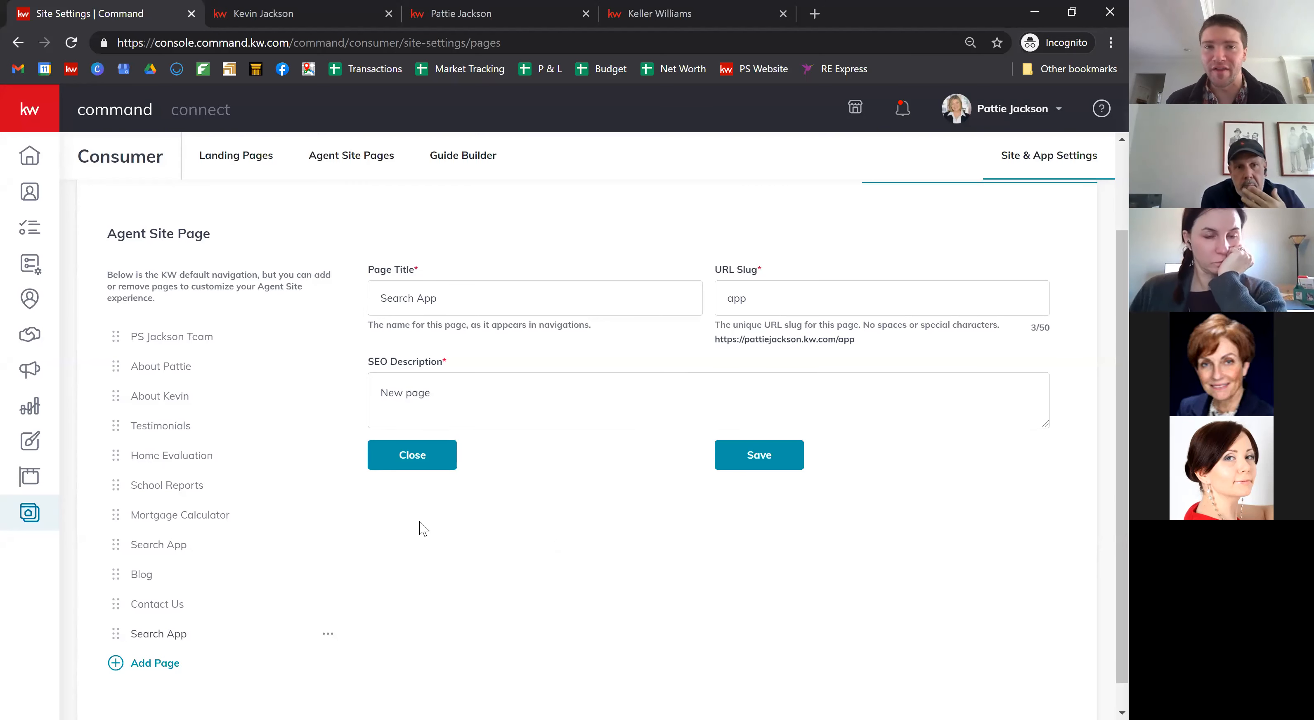
# Step: From the agent site's home page, search homes in zip code 30068, then confirm Search App in the team menu
pyautogui.click(471, 13)
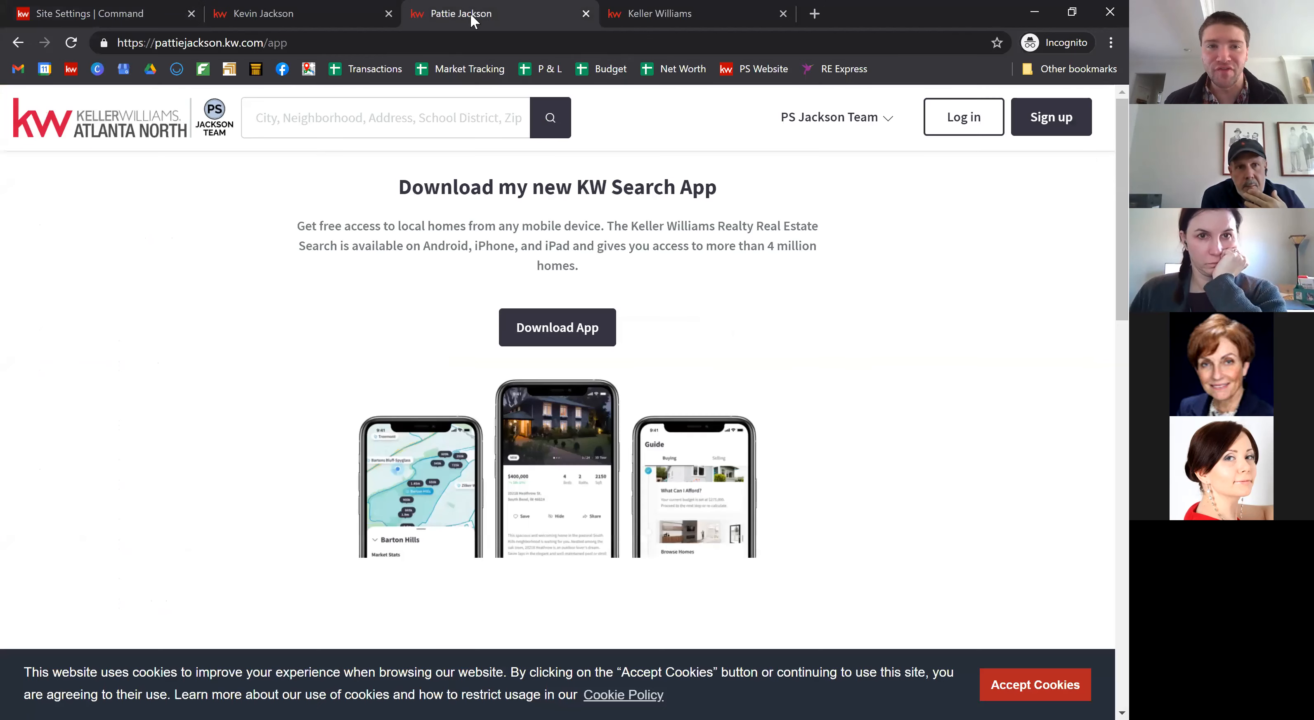
pyautogui.click(151, 125)
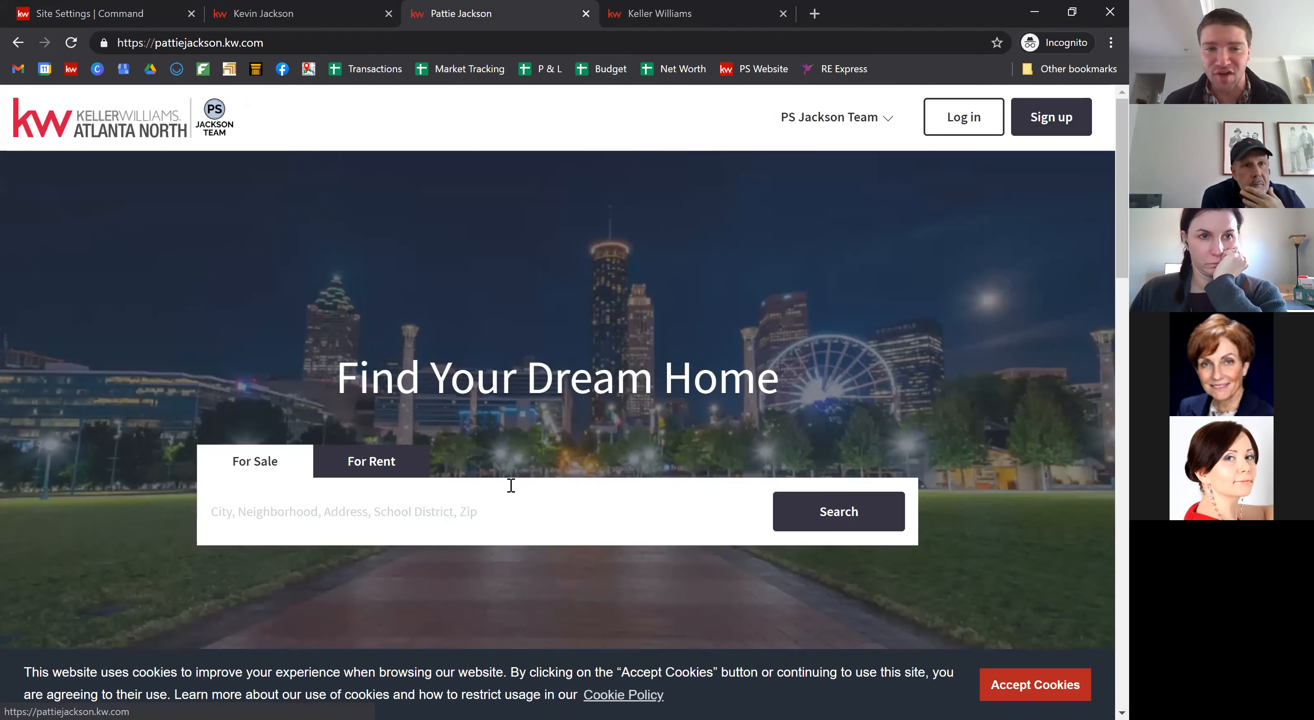
pyautogui.click(446, 499)
pyautogui.write('marietta')
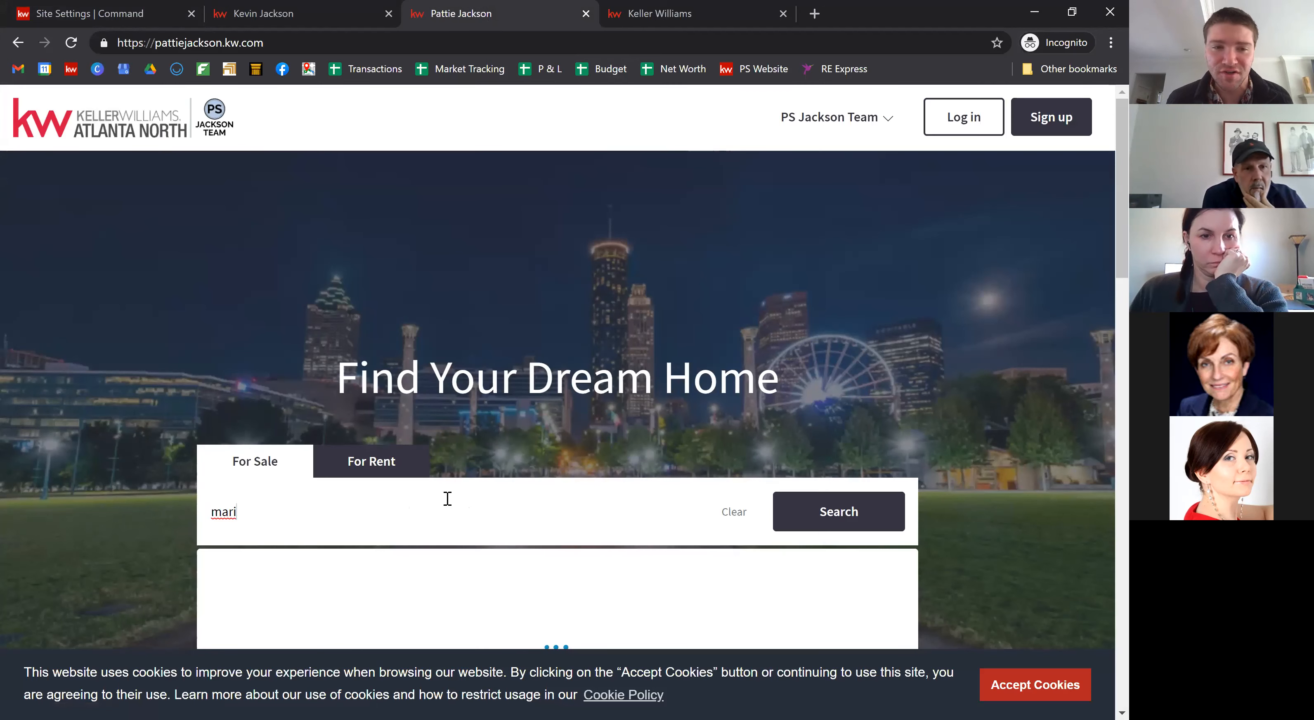
pyautogui.press('BackSpace')
pyautogui.press('BackSpace')
pyautogui.press('BackSpace')
pyautogui.press('BackSpace')
pyautogui.press('BackSpace')
pyautogui.press('BackSpace')
pyautogui.press('BackSpace')
pyautogui.press('BackSpace')
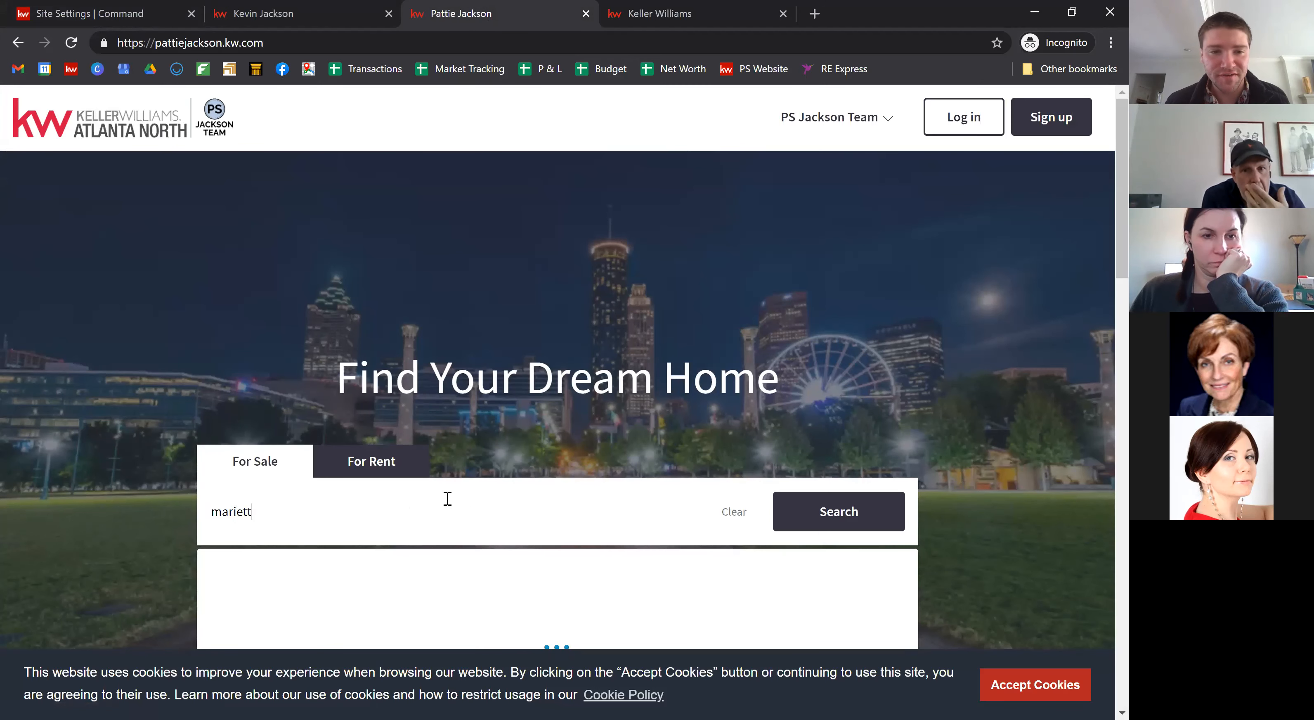
pyautogui.write('30068')
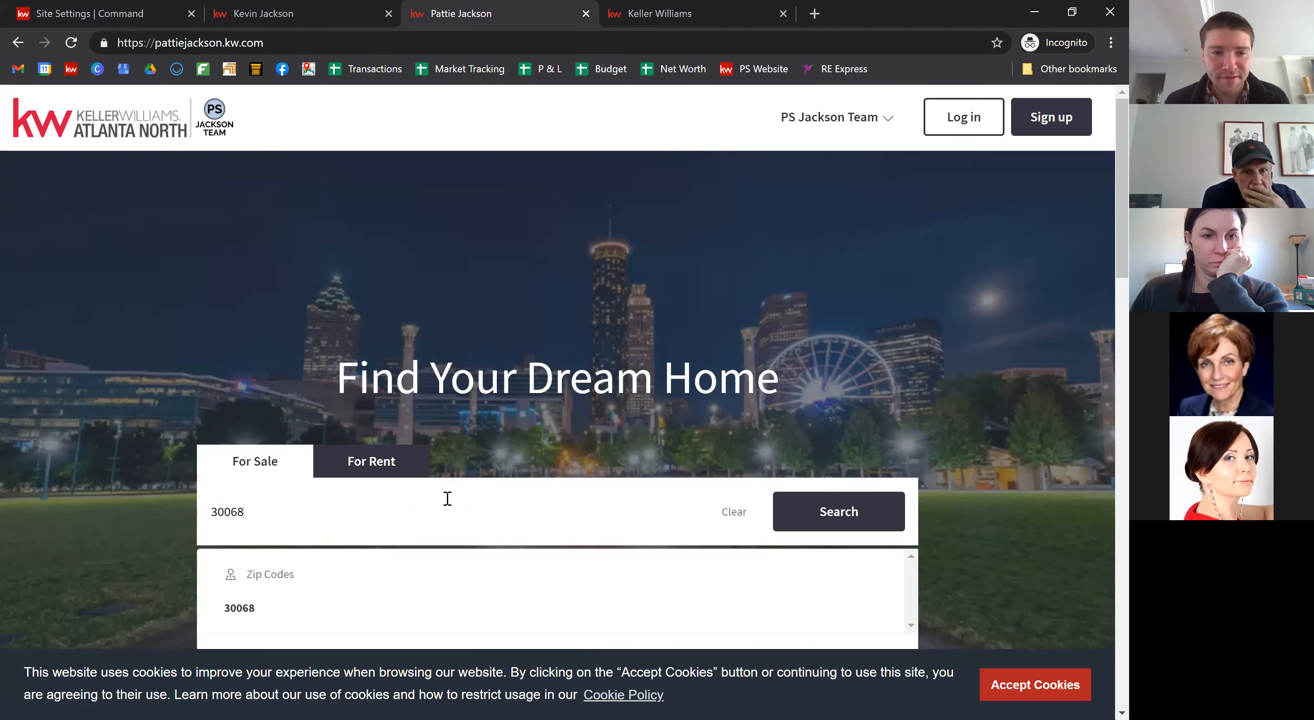
pyautogui.click(258, 609)
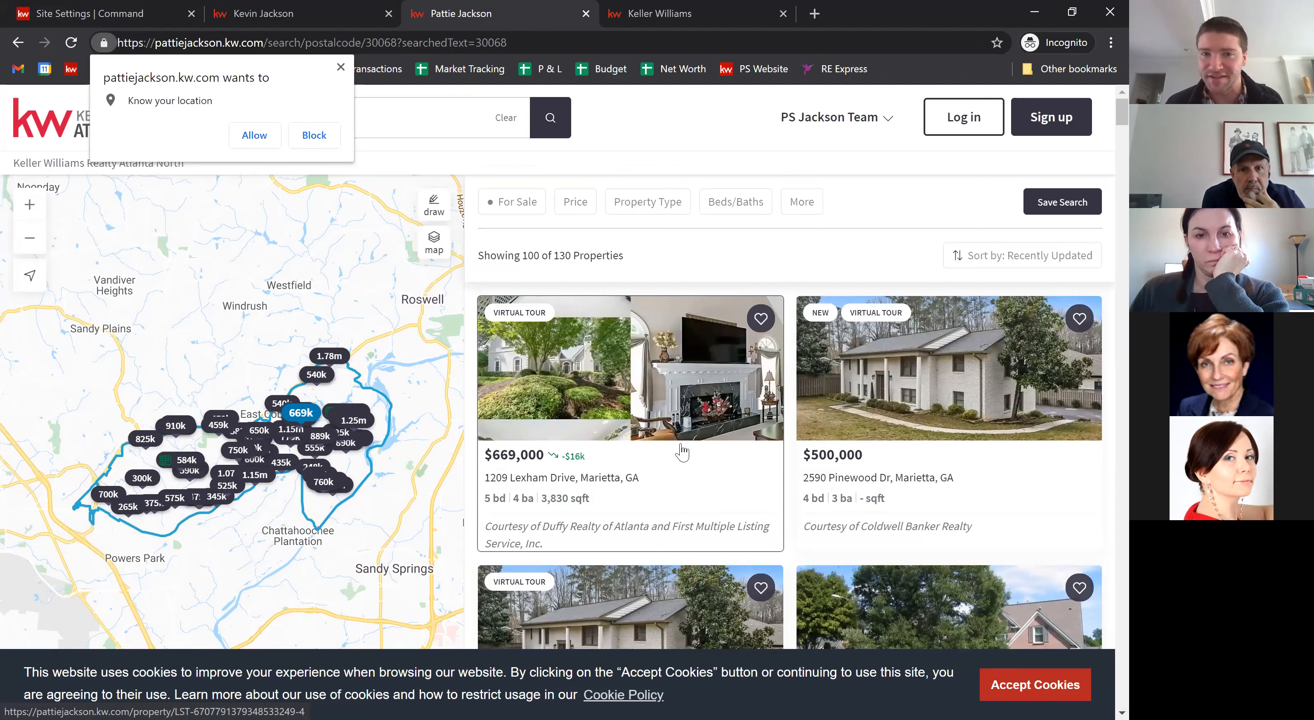
pyautogui.click(816, 121)
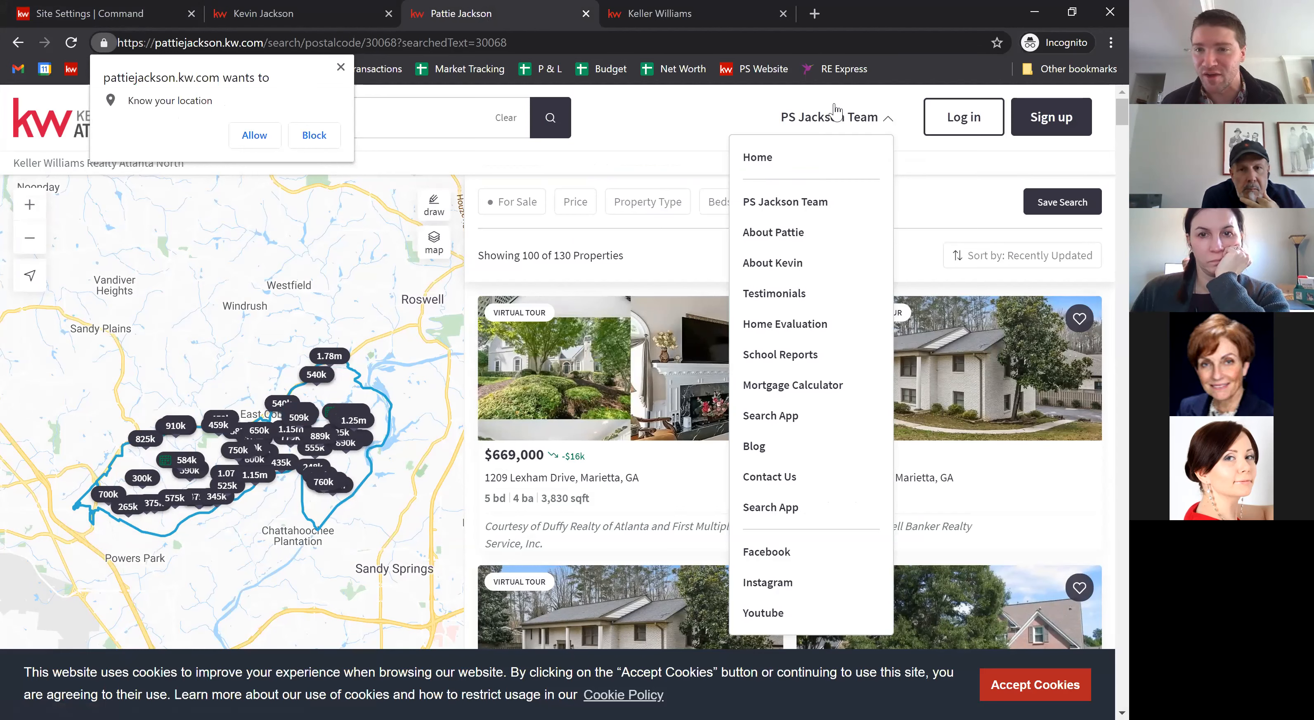
pyautogui.click(823, 122)
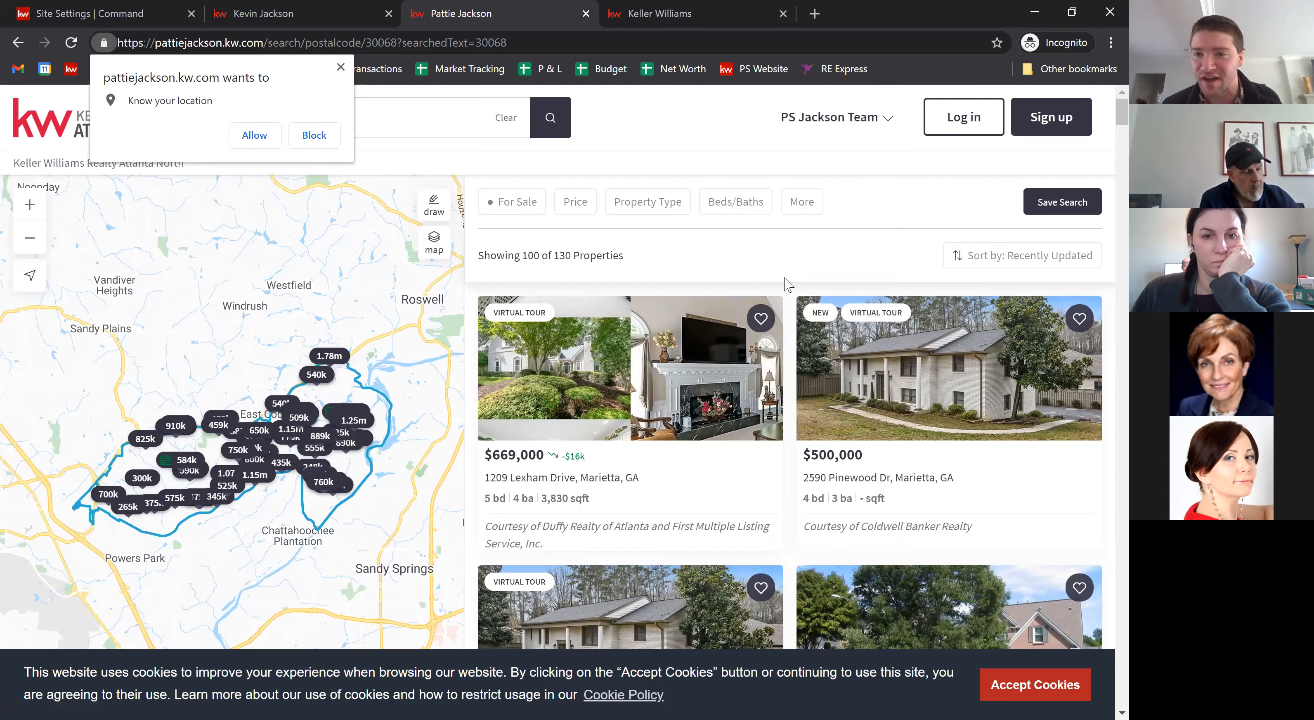
# Step: Draw a custom map boundary around Westfield and Windrush to narrow the 30068 results to 98 properties
pyautogui.click(434, 204)
pyautogui.moveTo(326, 295)
pyautogui.mouseDown()
pyautogui.moveTo(286, 291)
pyautogui.moveTo(278, 448)
pyautogui.moveTo(314, 295)
pyautogui.mouseUp()
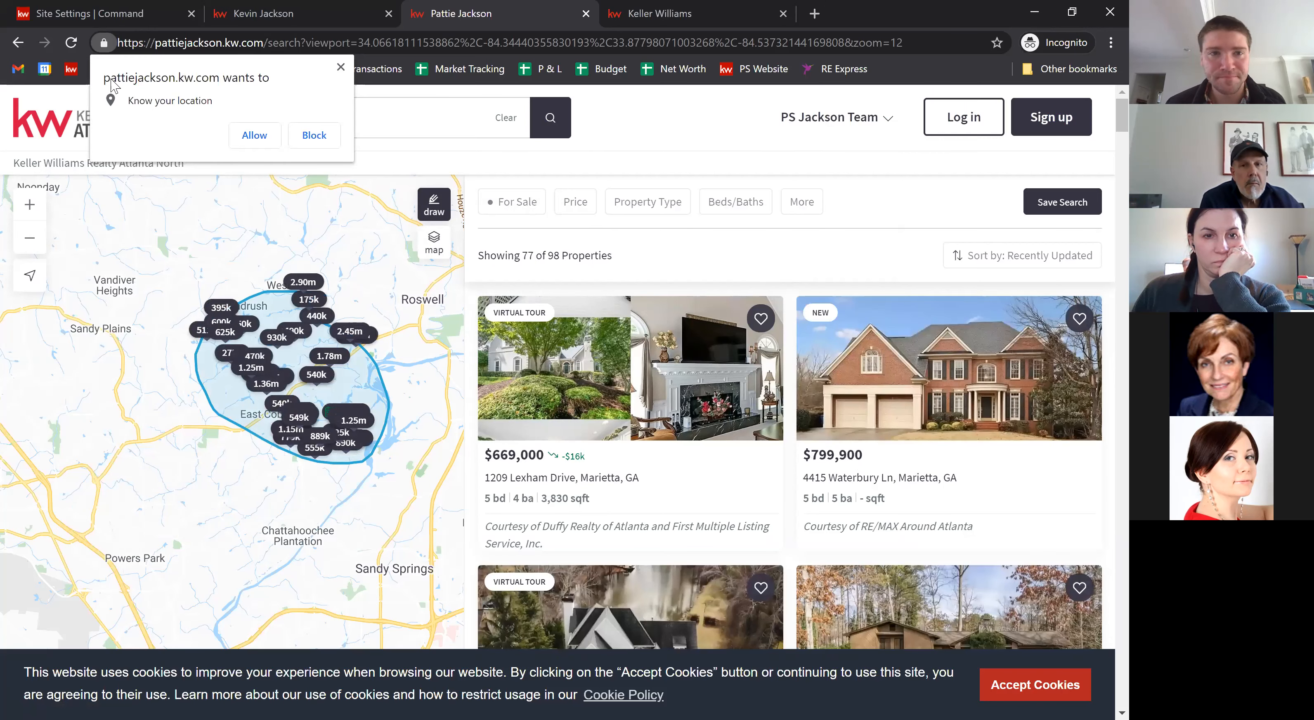
pyautogui.click(341, 69)
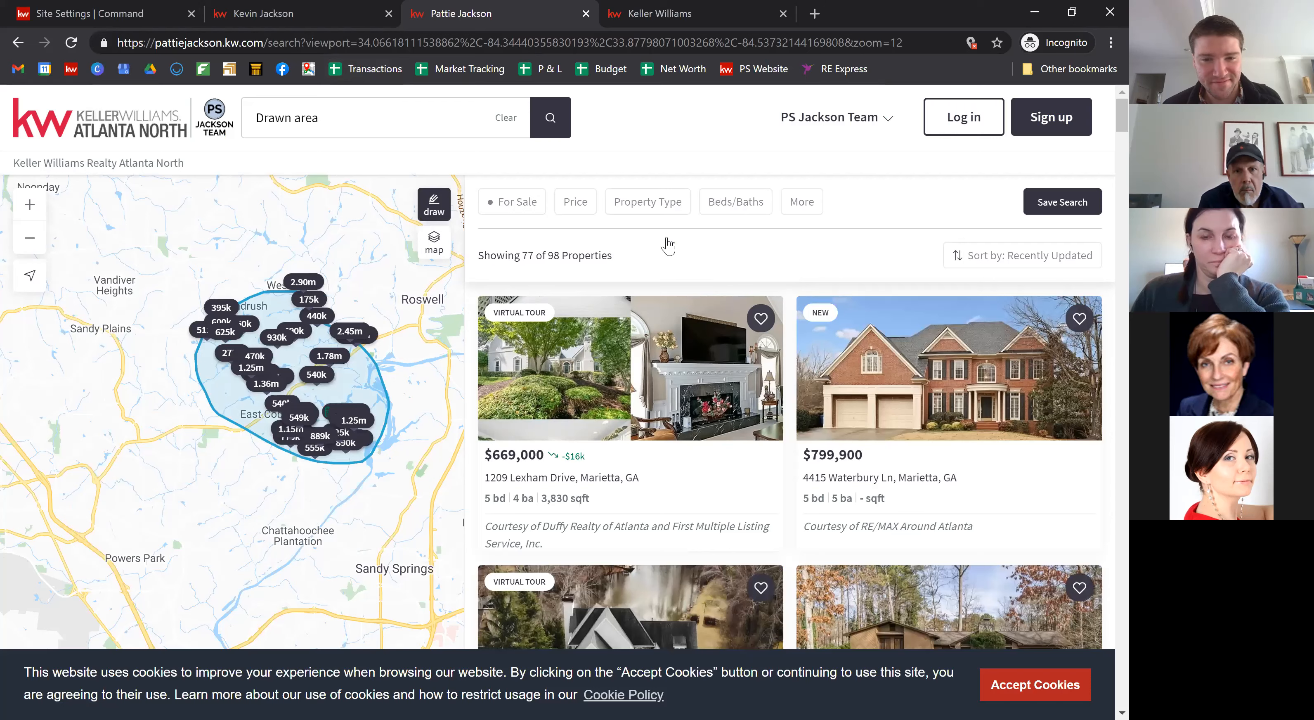
pyautogui.scroll(-4, 793, 417)
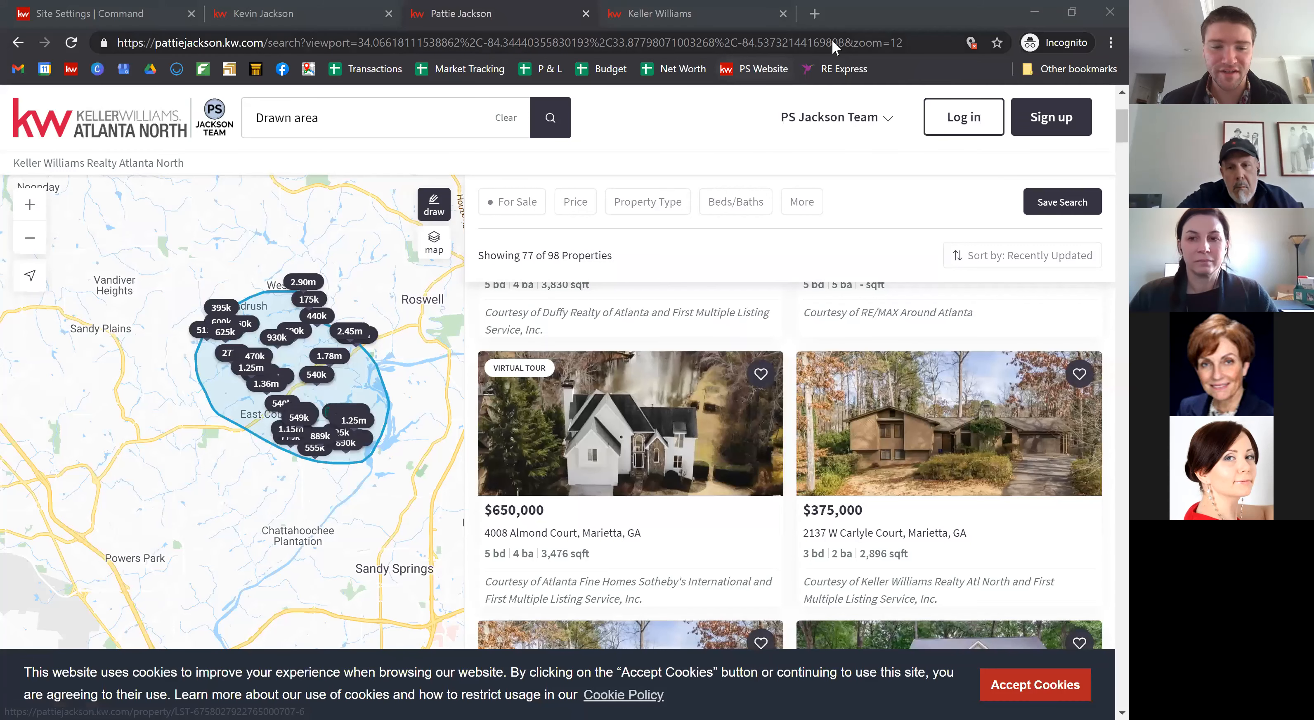
# Step: Go to kwantrain.com to load the KWAN Training channel
pyautogui.click(832, 38)
pyautogui.write('kwantrain.com')
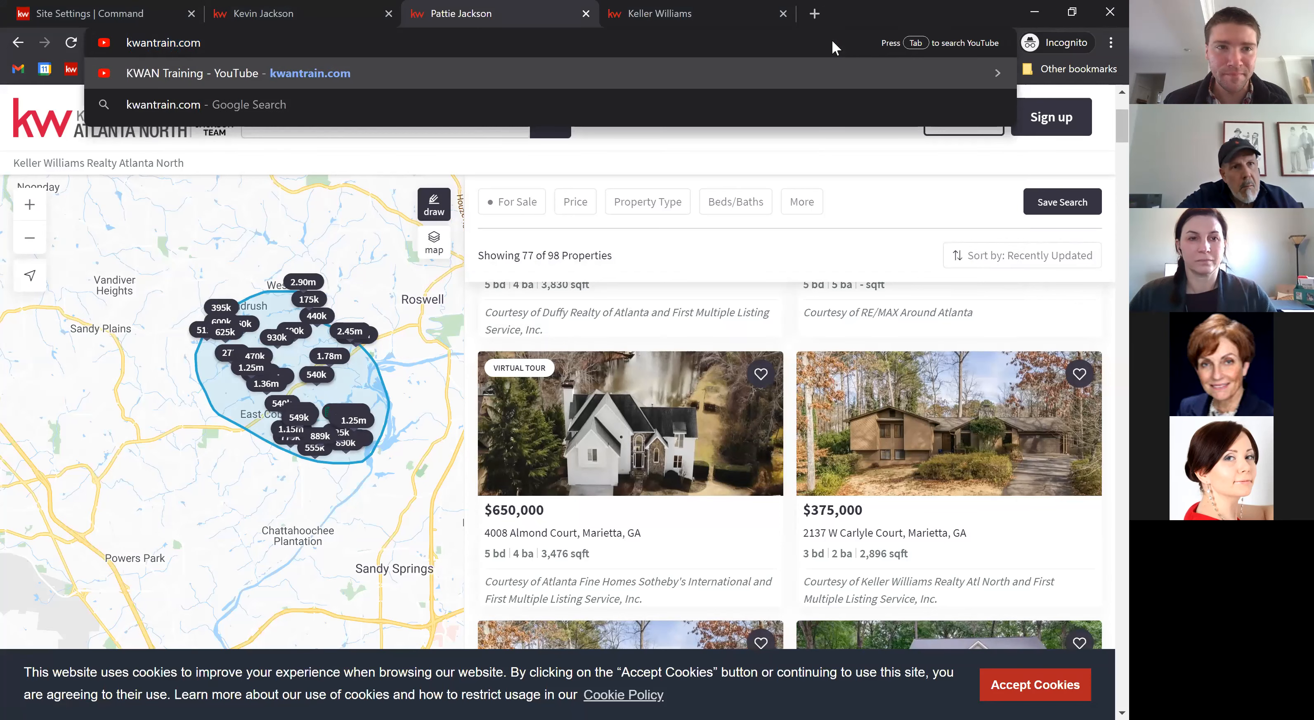
pyautogui.press('Return')
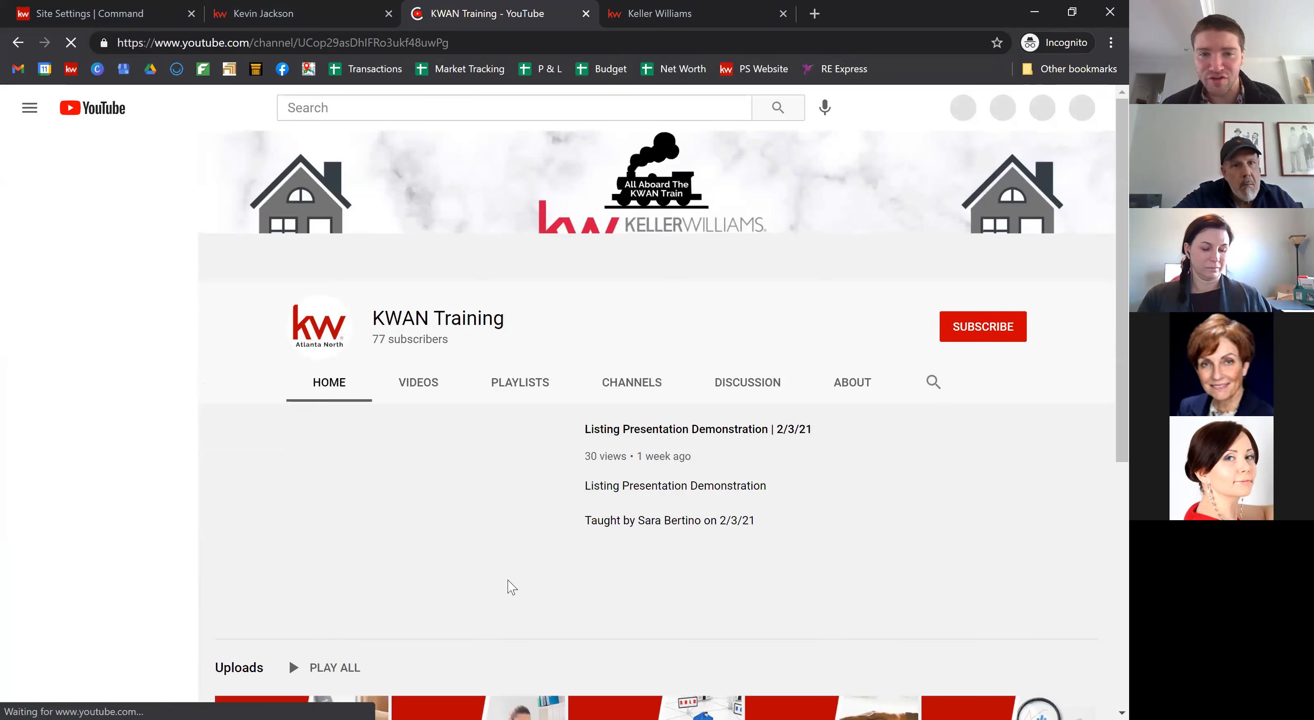
# Step: Open the Command Training playlist, pause its first video, and browse the playlist
pyautogui.click(512, 387)
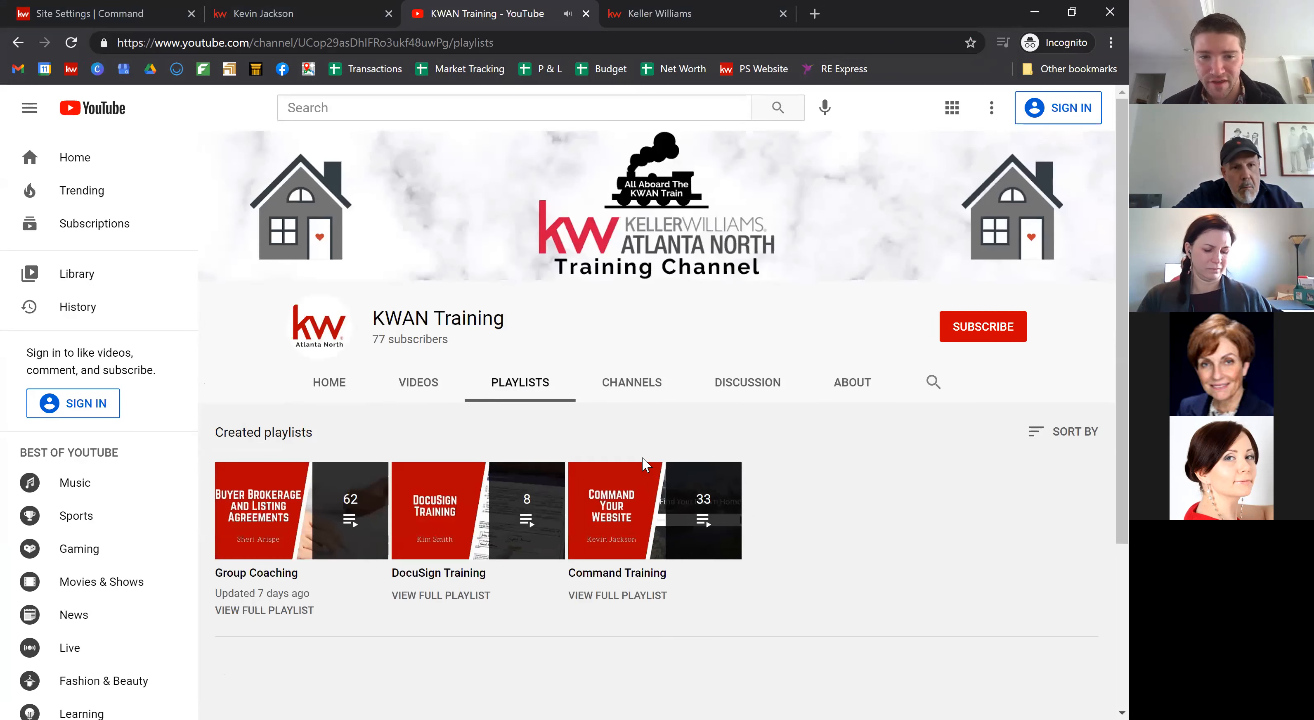
pyautogui.moveTo(607, 573)
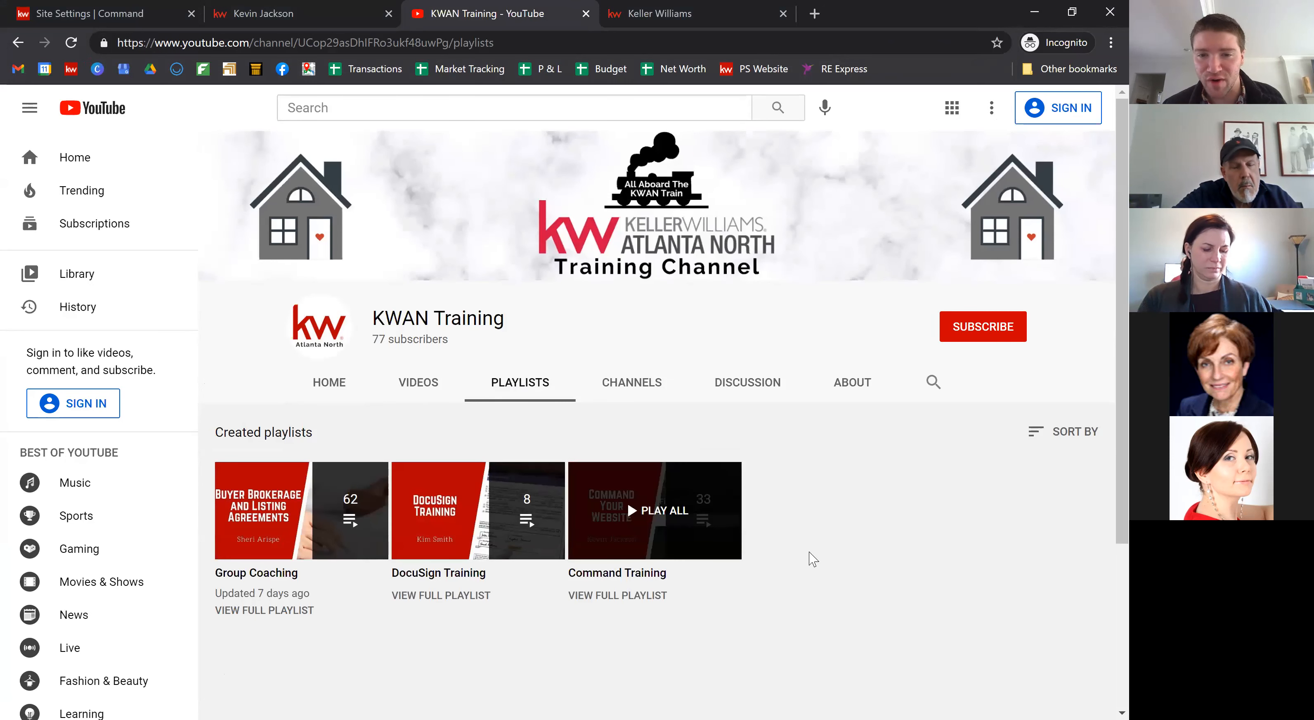
pyautogui.click(632, 572)
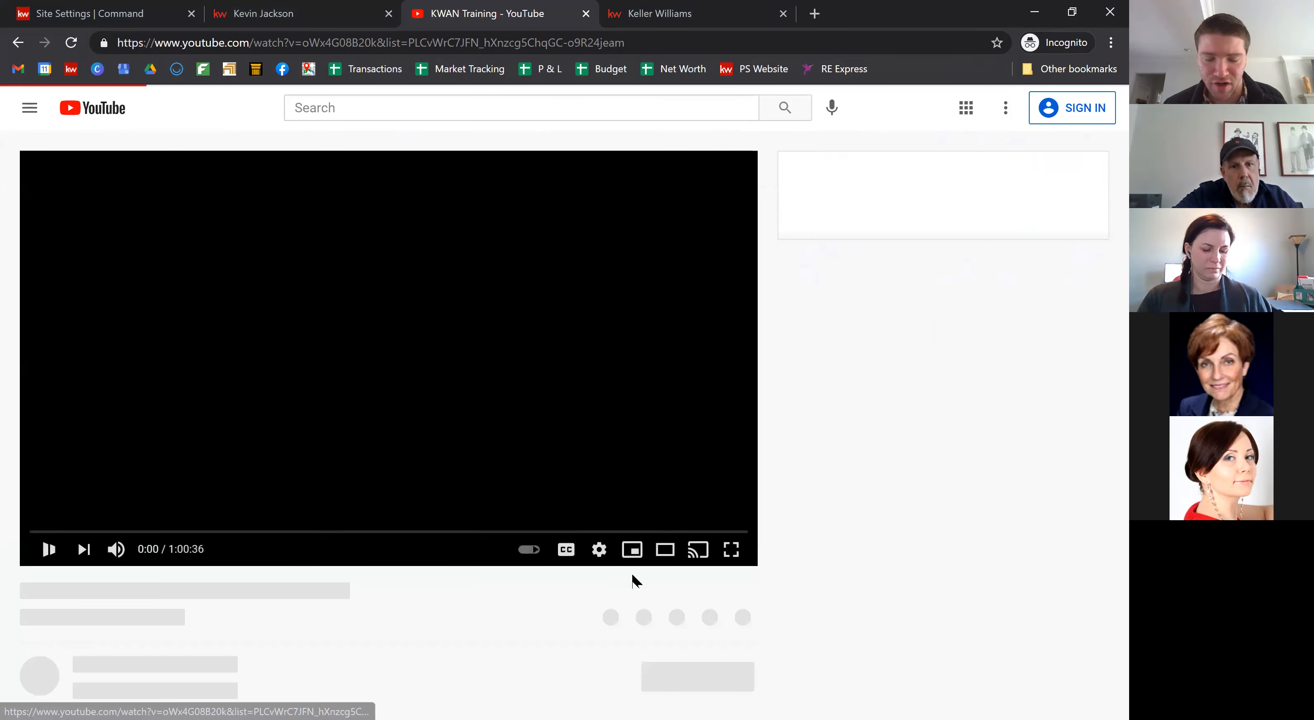
pyautogui.click(82, 544)
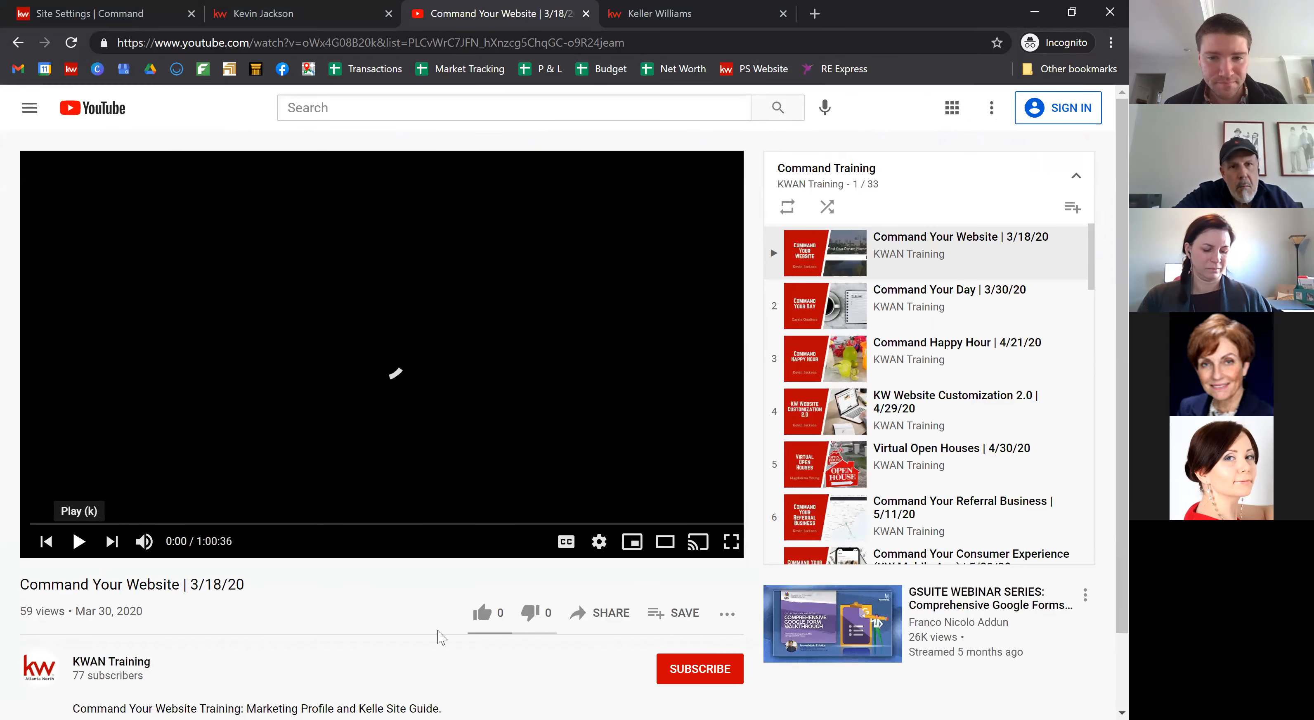
pyautogui.scroll(-2, 439, 633)
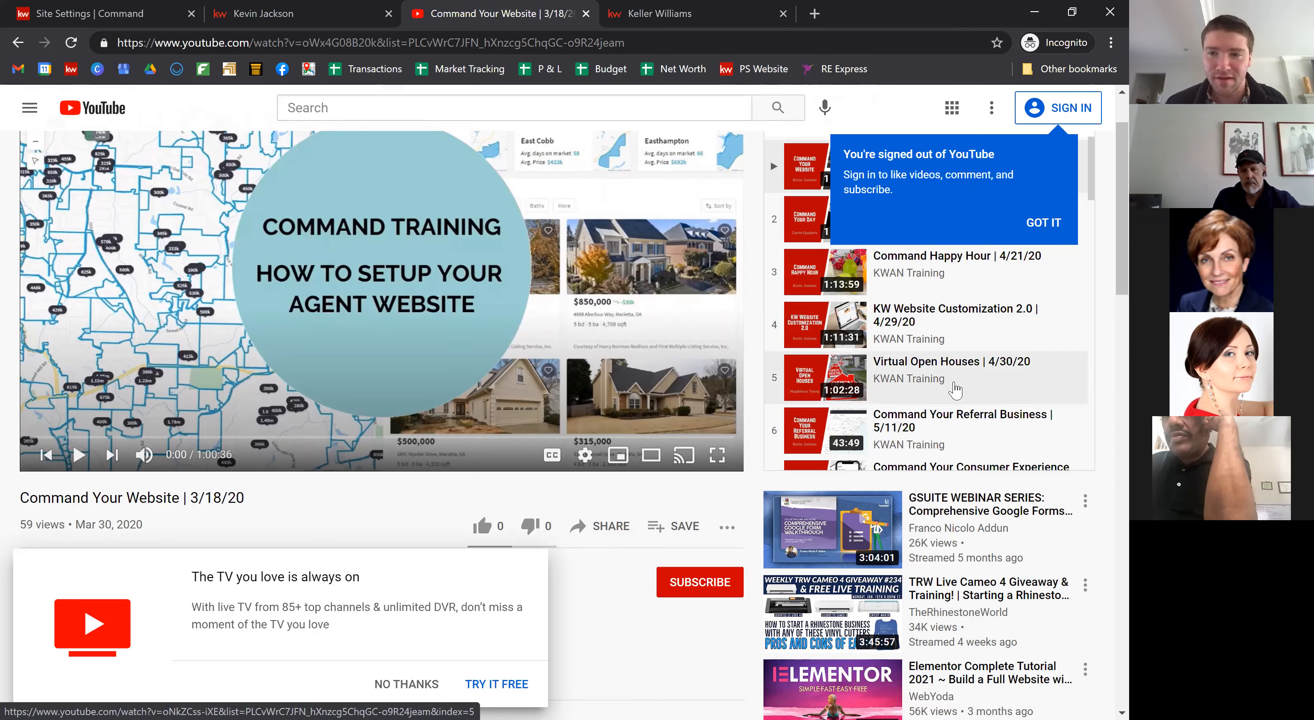
pyautogui.scroll(-3, 955, 390)
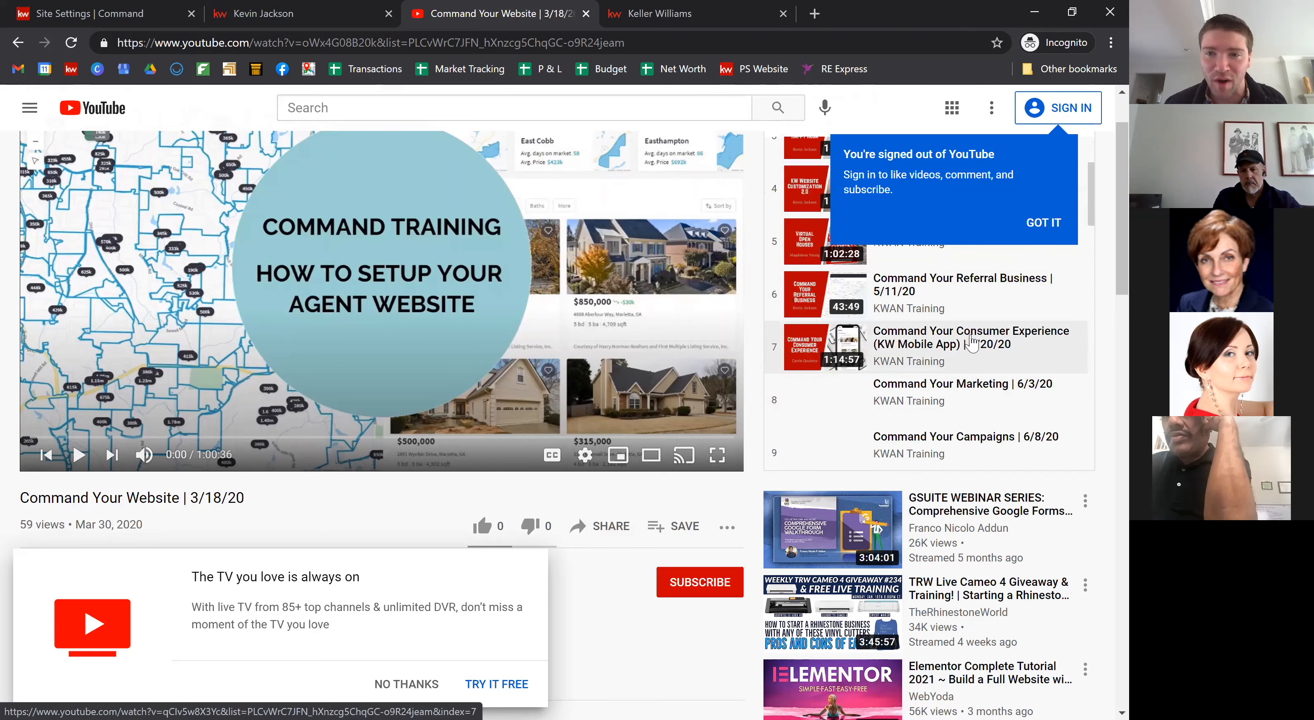
pyautogui.scroll(-2, 968, 352)
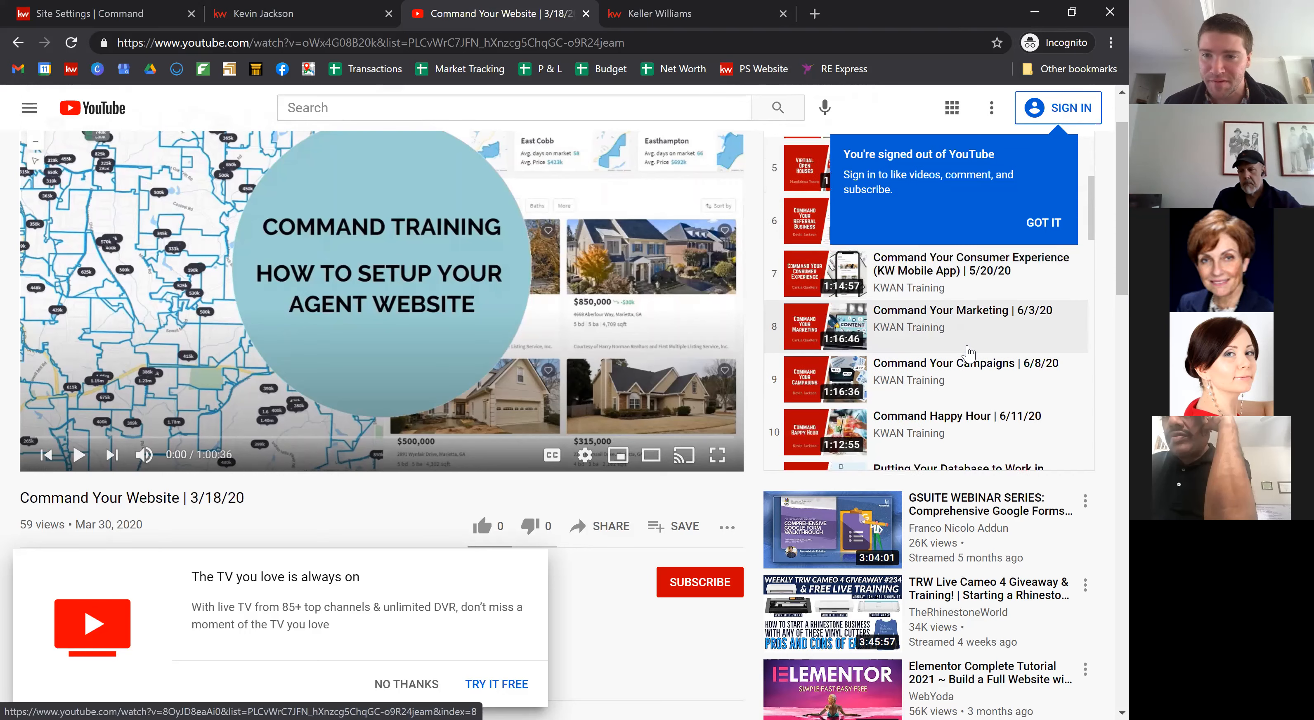